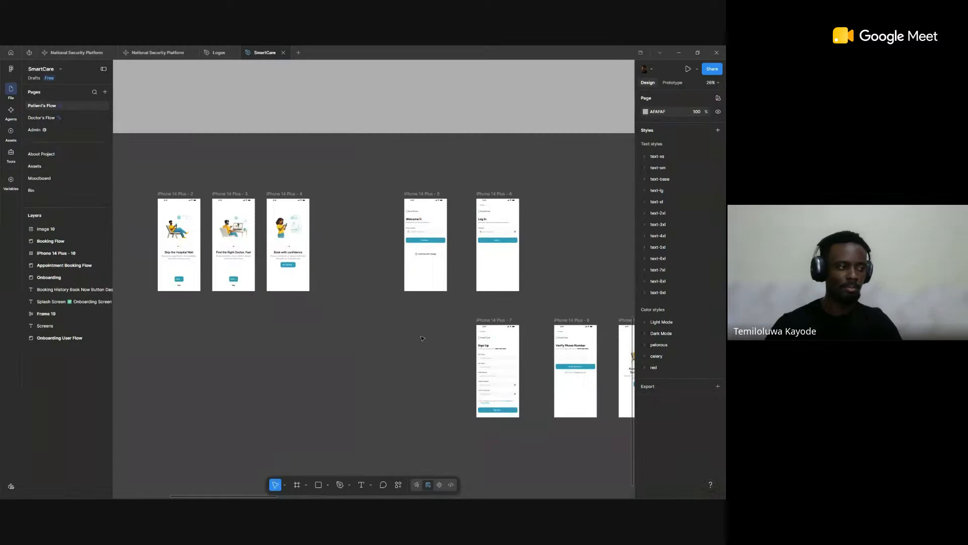
Step: Examine the patient app screens on the Patient's Flow page, including the home, Schedule Appointment and Select Patient frames
scroll(456, 337, down, 5)
drag(549, 298, 267, 297)
scroll(527, 299, up, 3)
scroll(528, 299, up, 3)
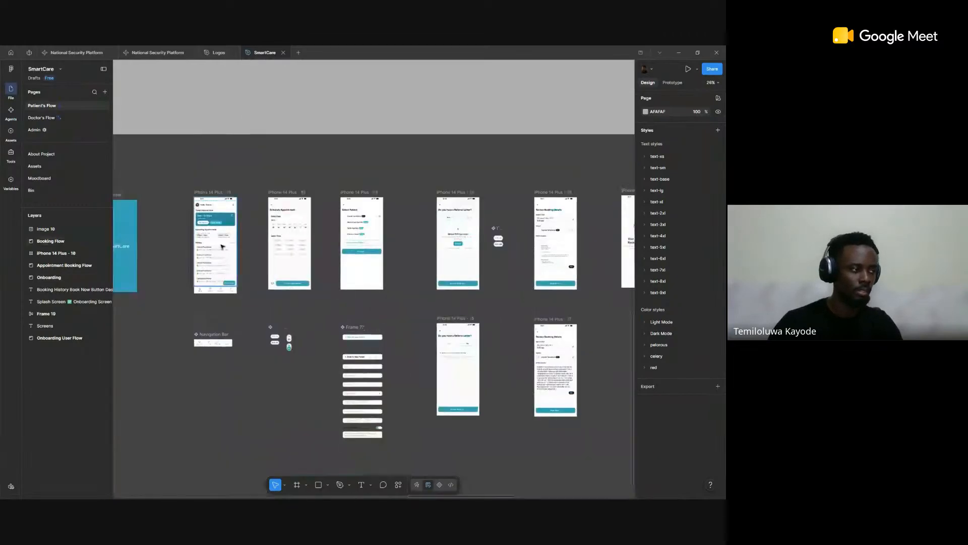
scroll(222, 247, up, 3)
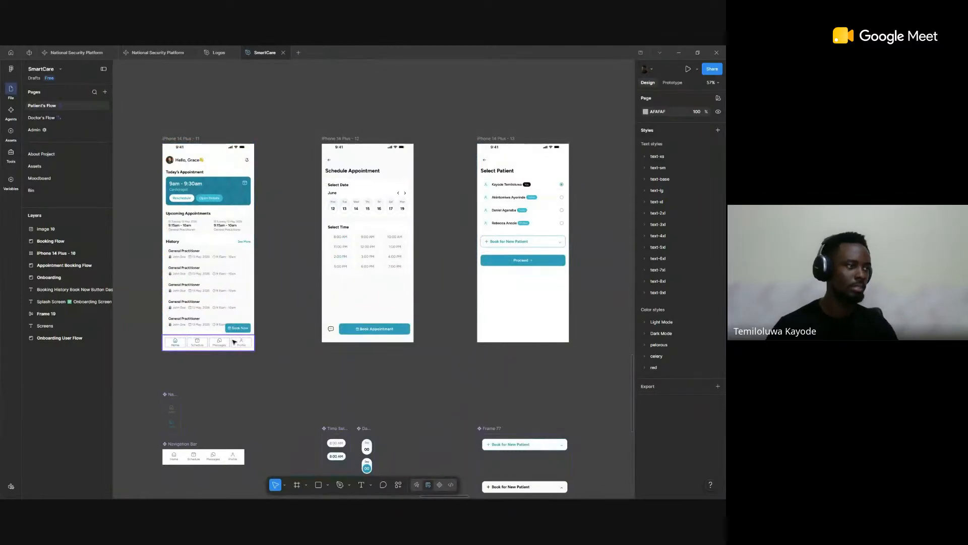
scroll(251, 355, down, 2)
scroll(373, 224, up, 5)
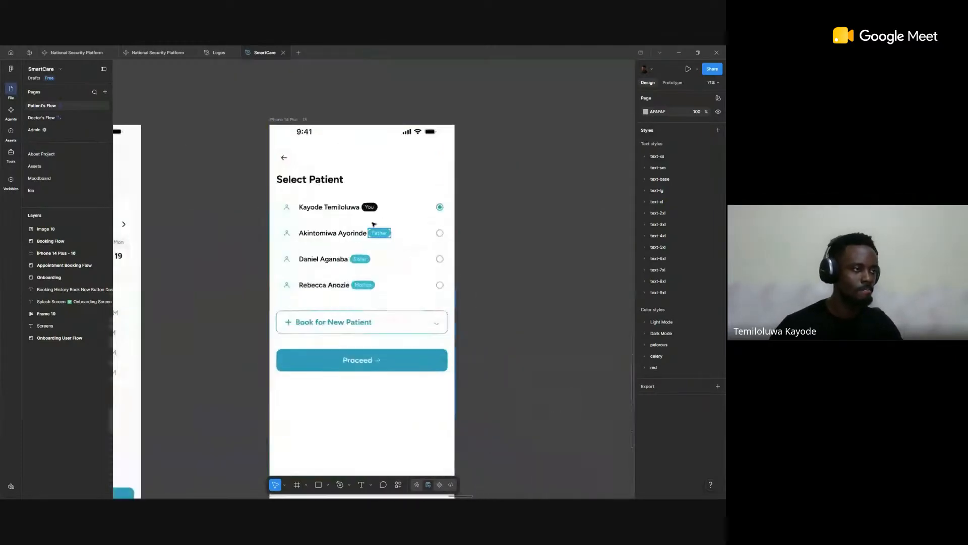
scroll(374, 224, down, 4)
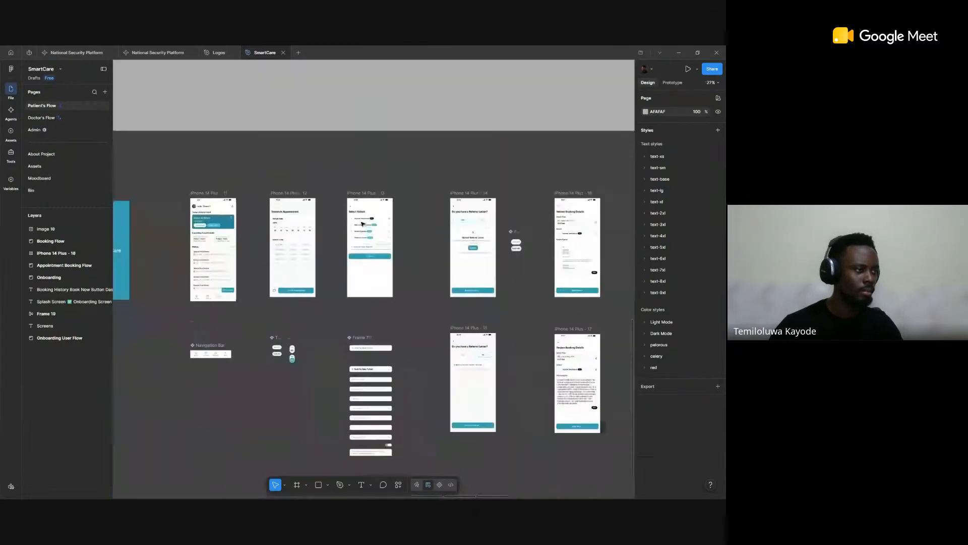
scroll(357, 223, up, 7)
scroll(357, 222, down, 8)
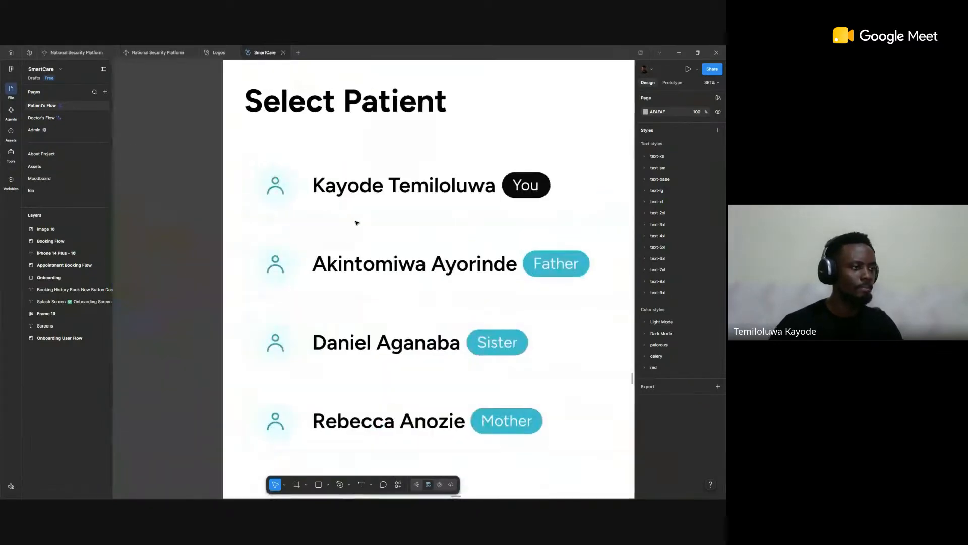
scroll(354, 232, down, 1)
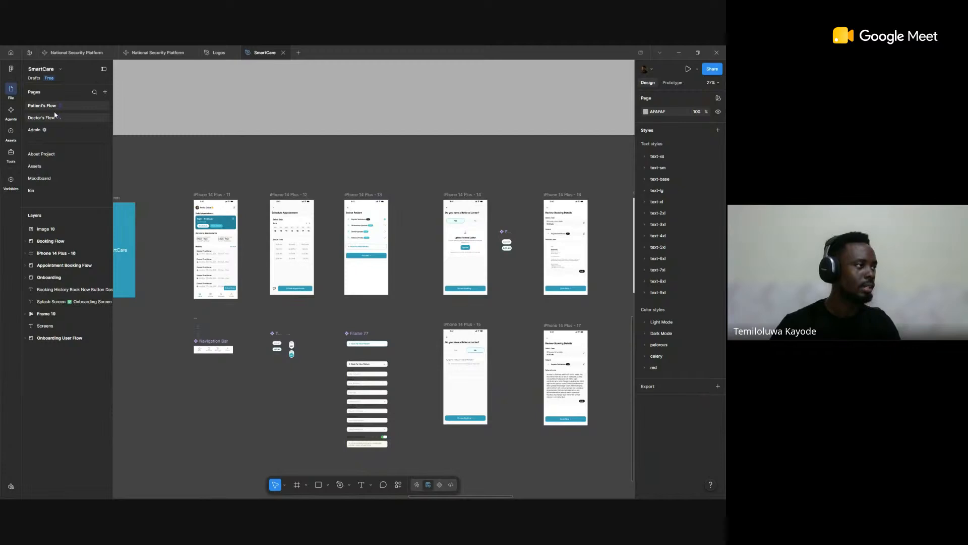
Step: Open the Assets page and examine the icon grids in the Iconsets section
click(48, 167)
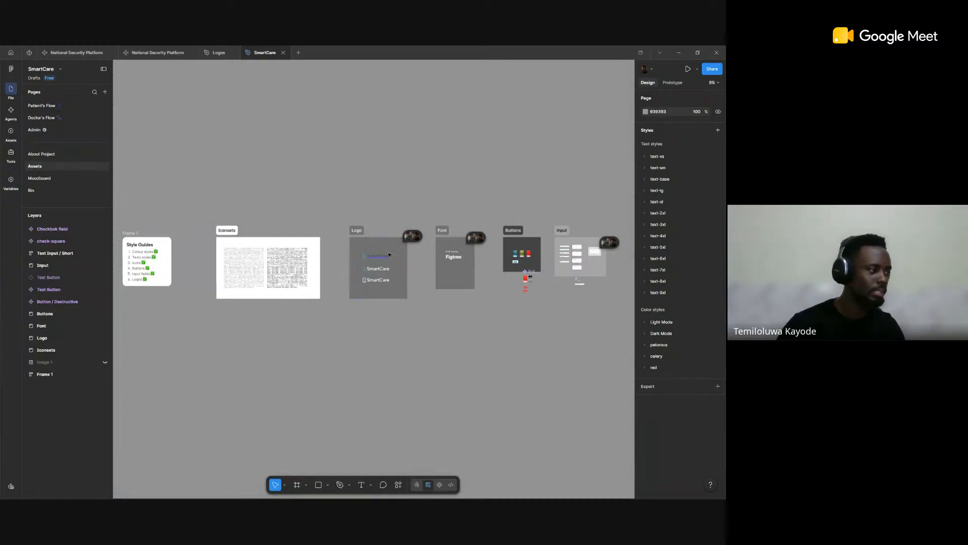
scroll(299, 273, up, 5)
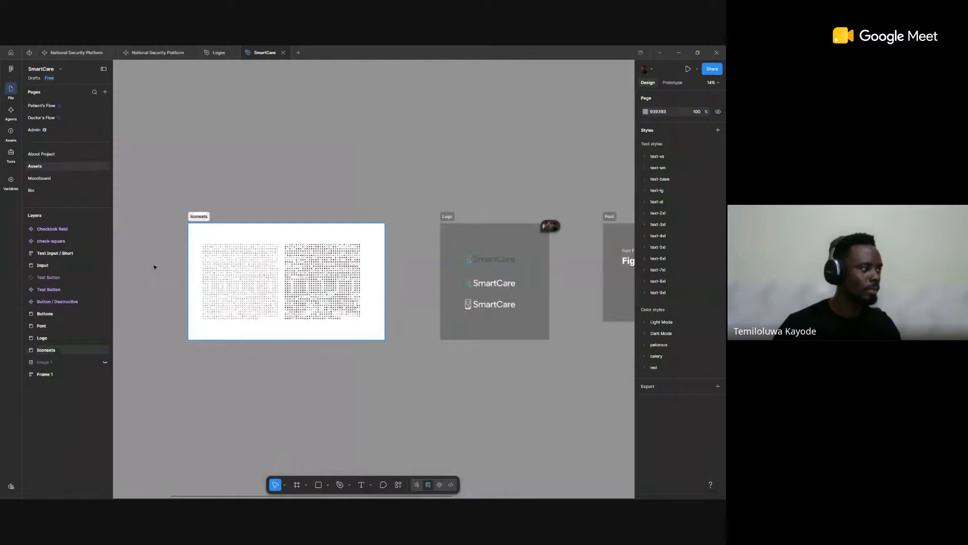
scroll(164, 262, left, 2)
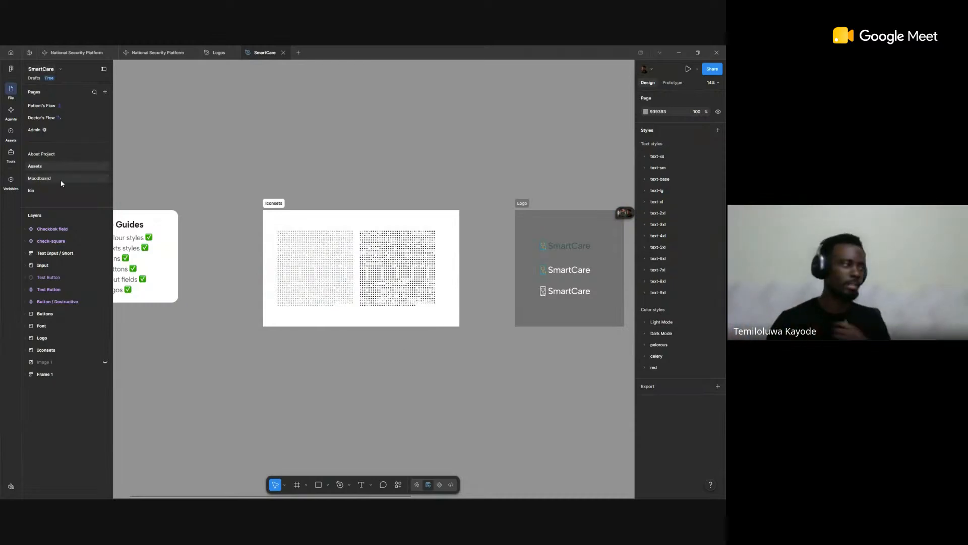
scroll(224, 236, left, 1)
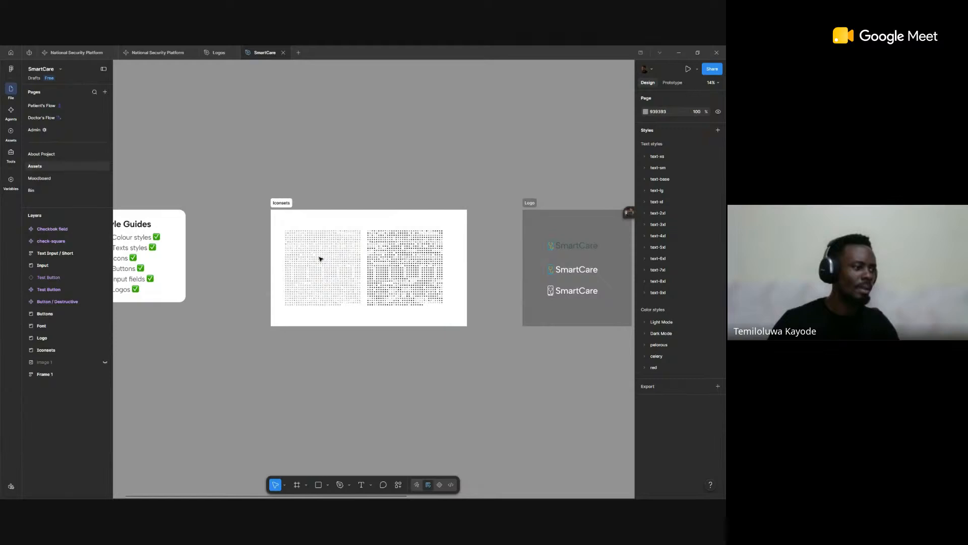
scroll(336, 264, up, 3)
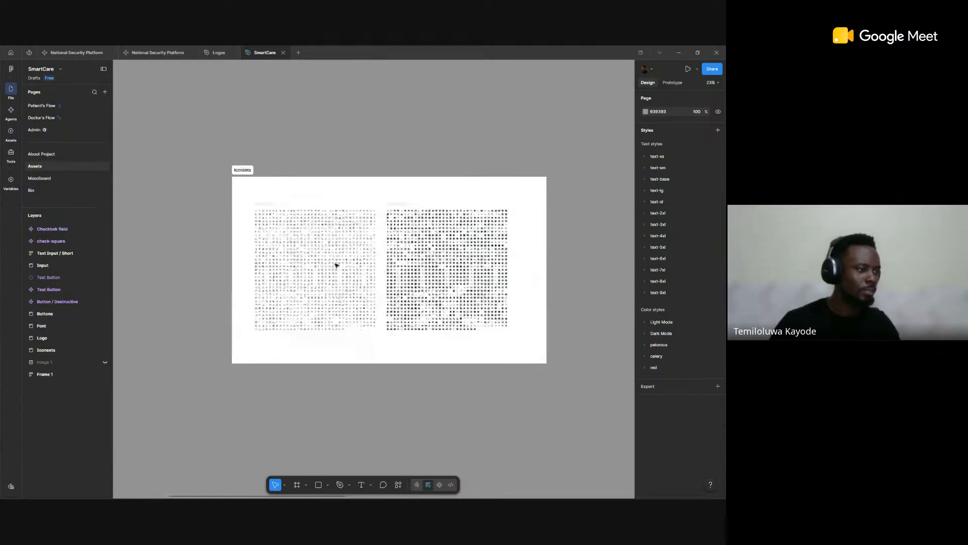
scroll(336, 264, up, 5)
scroll(329, 257, up, 2)
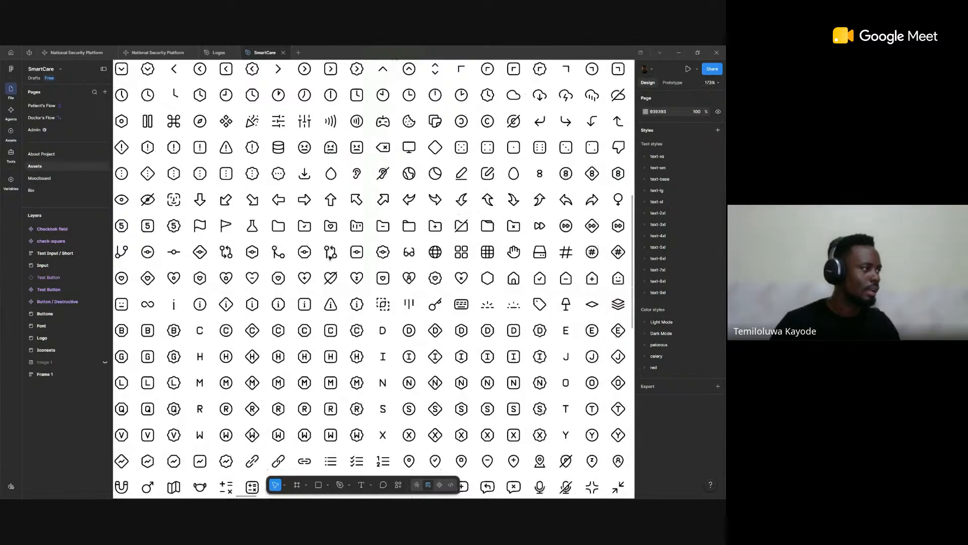
scroll(436, 254, down, 4)
scroll(436, 253, down, 1)
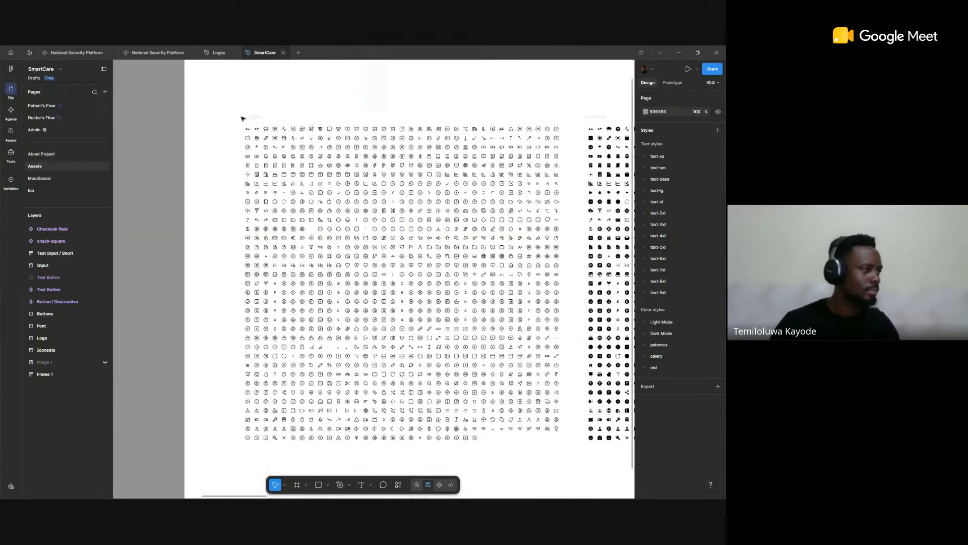
Step: Select the bell-check icon in the Line Icons frame to inspect its properties
scroll(243, 119, up, 4)
click(343, 234)
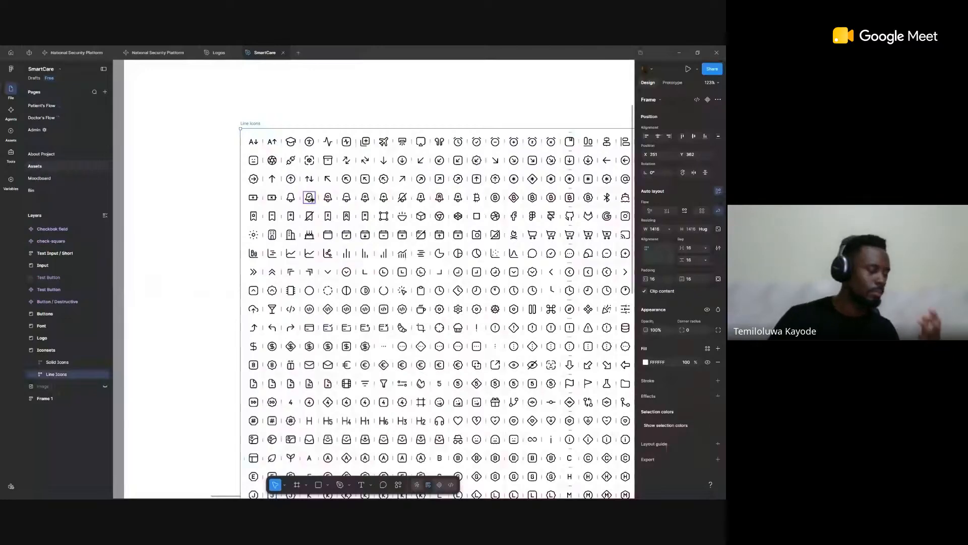
click(311, 198)
scroll(317, 244, down, 1)
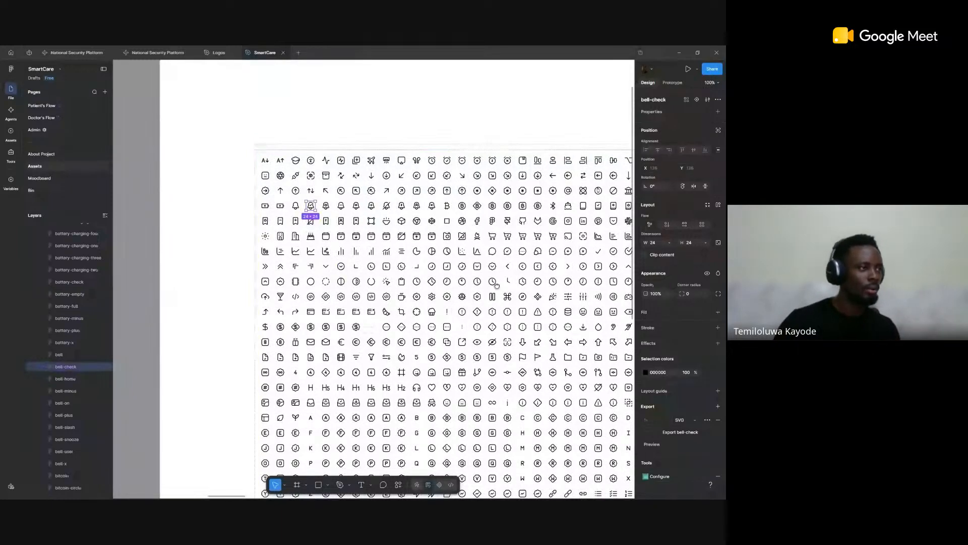
drag(497, 286, 422, 264)
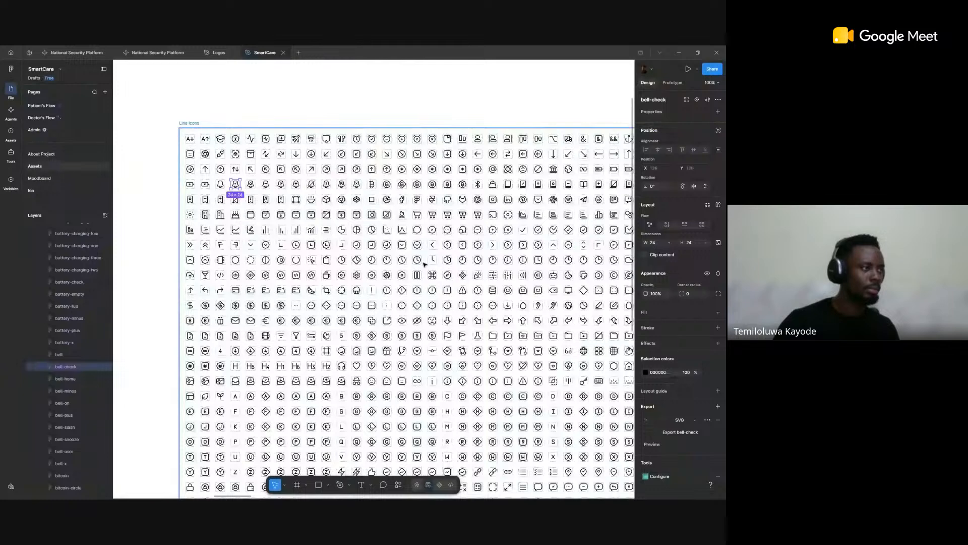
scroll(424, 264, down, 5)
scroll(257, 140, up, 10)
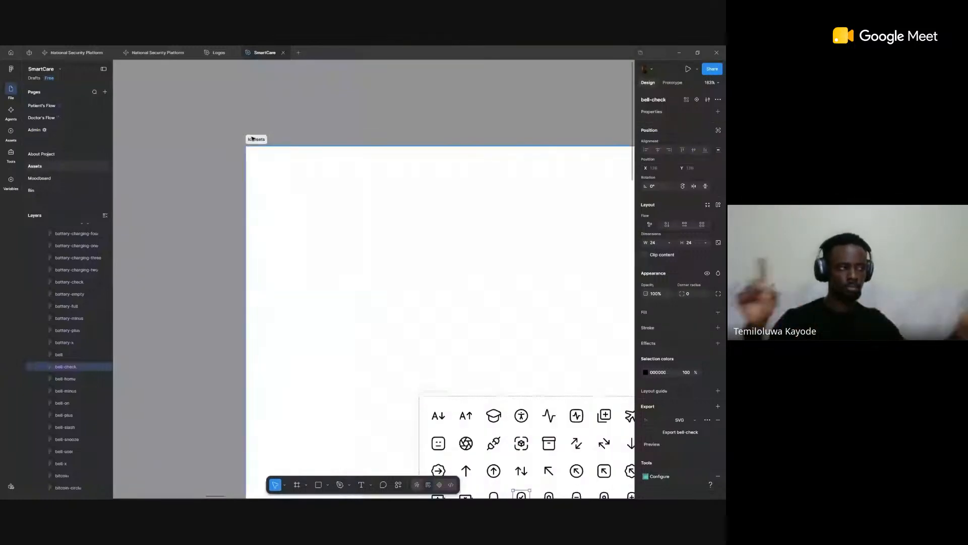
Step: Rename the Iconsets section as "Phosphur Icons"
click(258, 140)
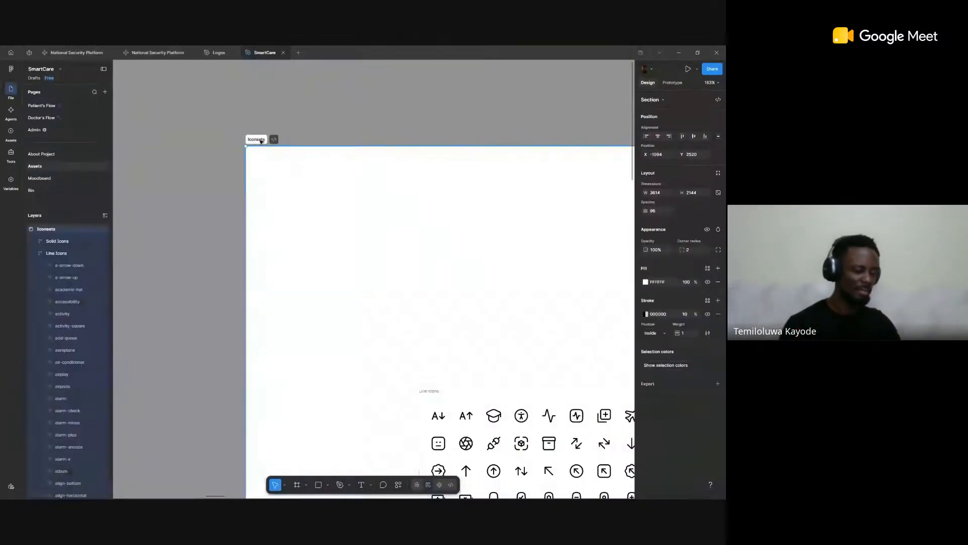
text(P)
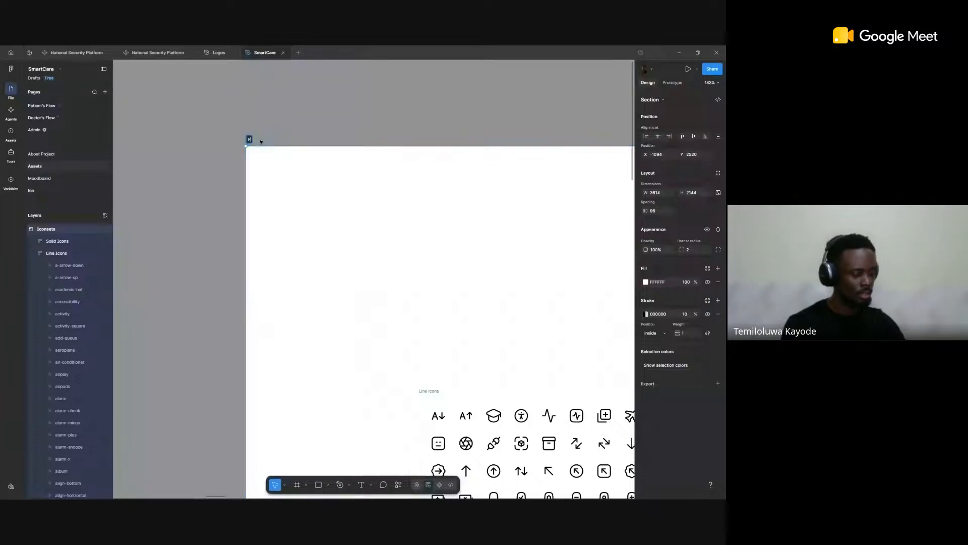
text(hosp)
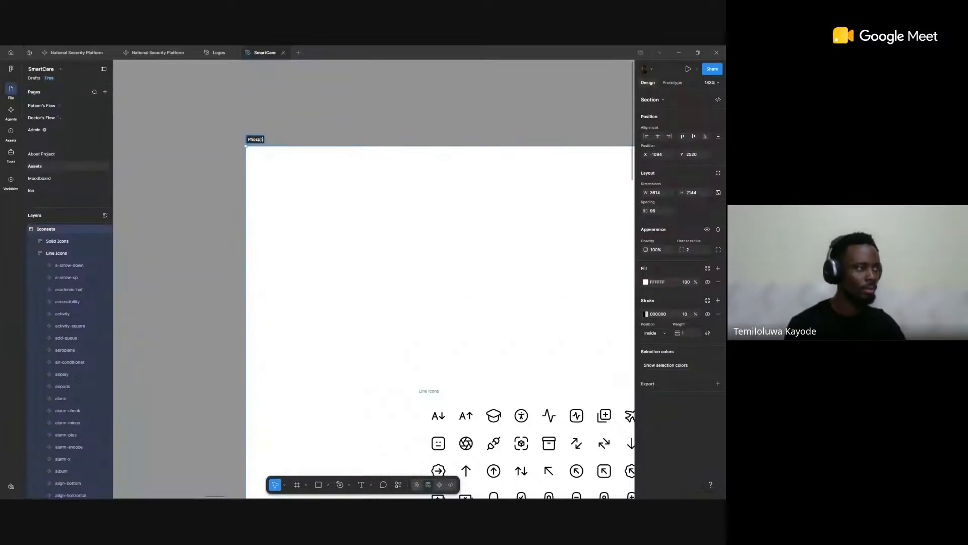
text(hor Icons)
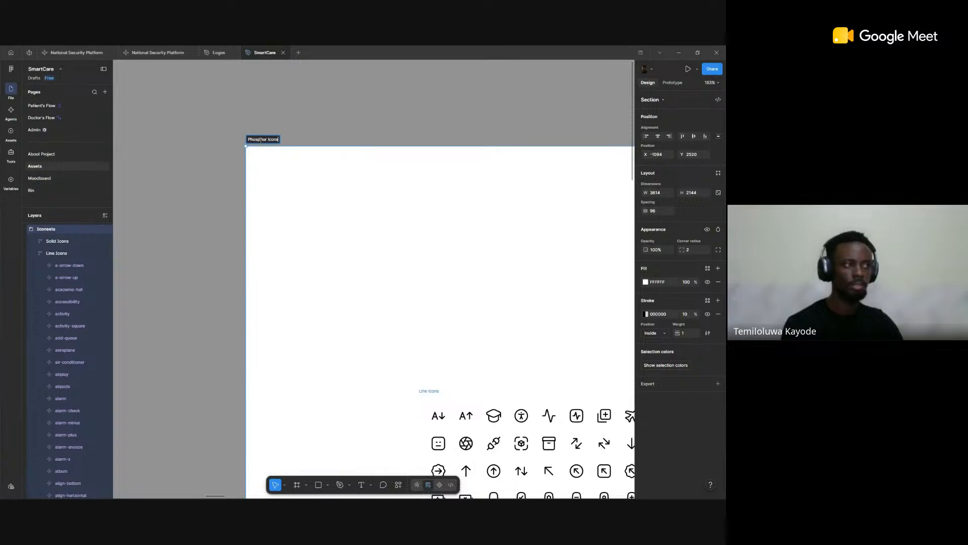
key(Return)
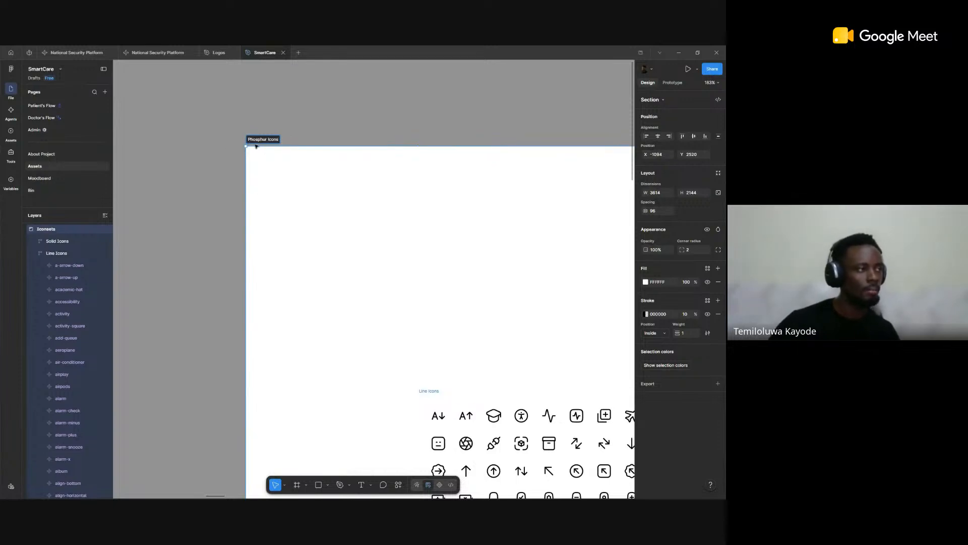
key(Escape)
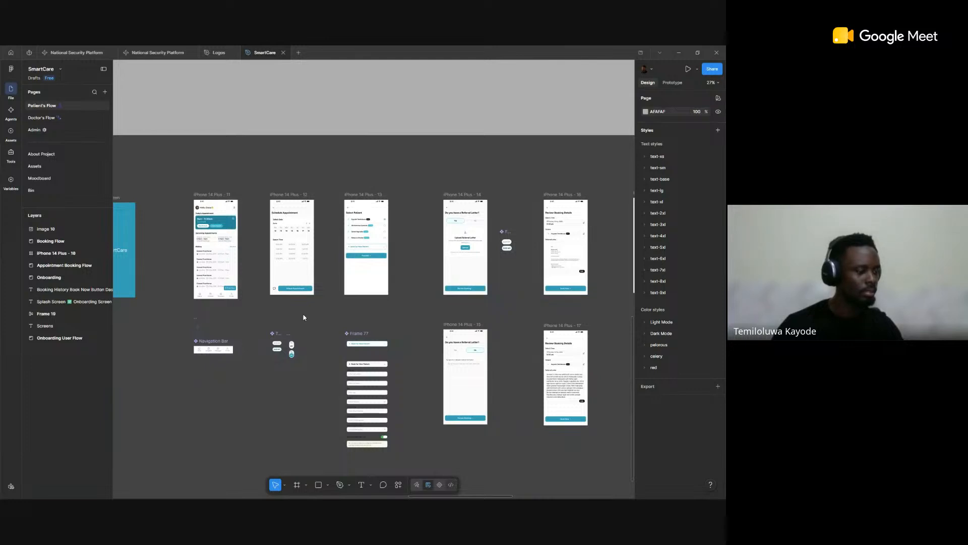
Step: Try to switch the Patient's Flow page to Dev Mode, and return to Design Mode
key(shift+d)
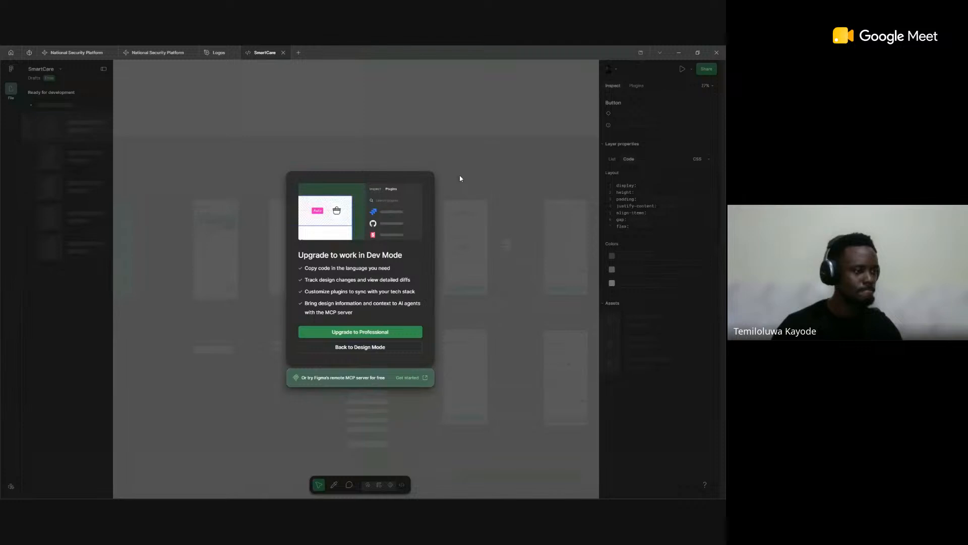
click(401, 345)
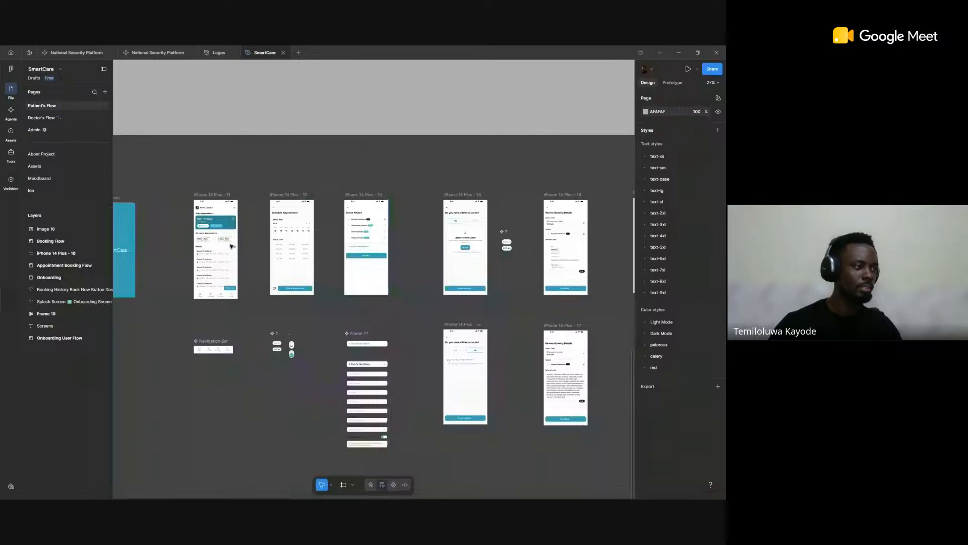
Step: Inspect the calendar icon beside the date in the home screen's first History entry
scroll(232, 246, up, 5)
scroll(392, 266, up, 3)
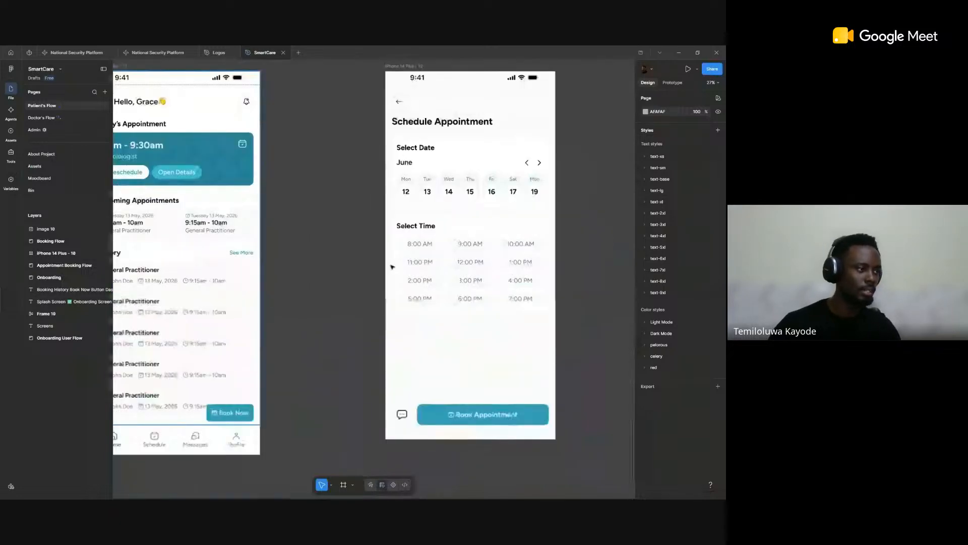
scroll(318, 299, up, 5)
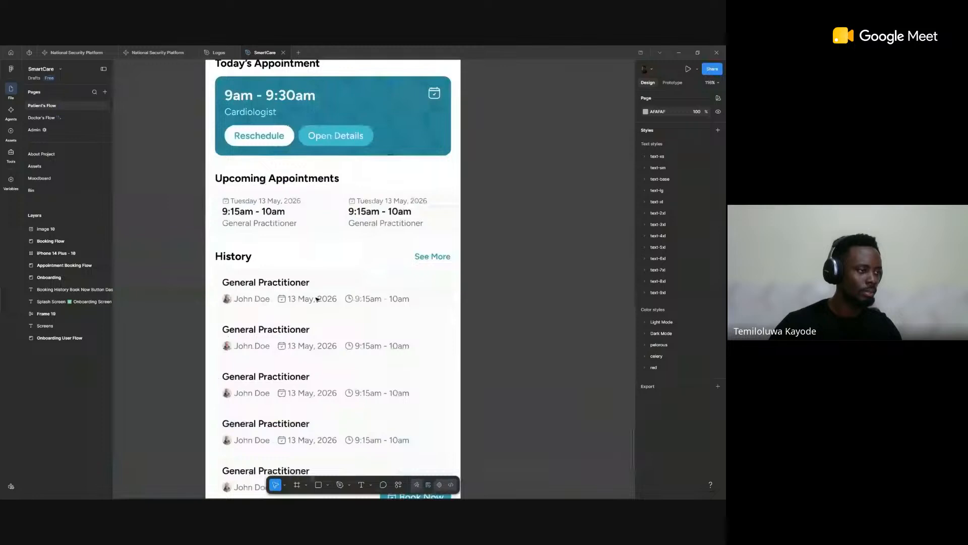
scroll(318, 298, up, 6)
click(317, 299)
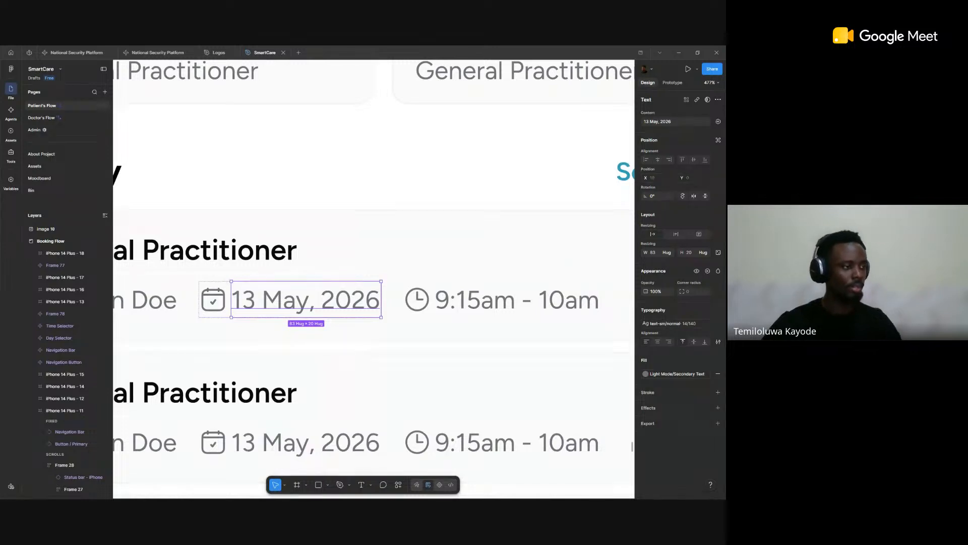
click(213, 302)
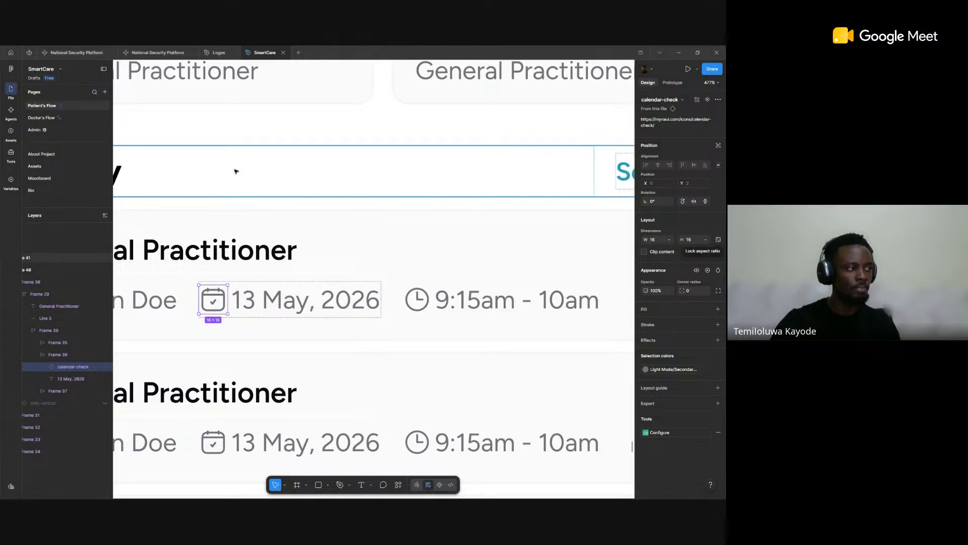
Step: Return to the Assets page and select the Line Icons frame in the Phosphur Icons section
click(55, 168)
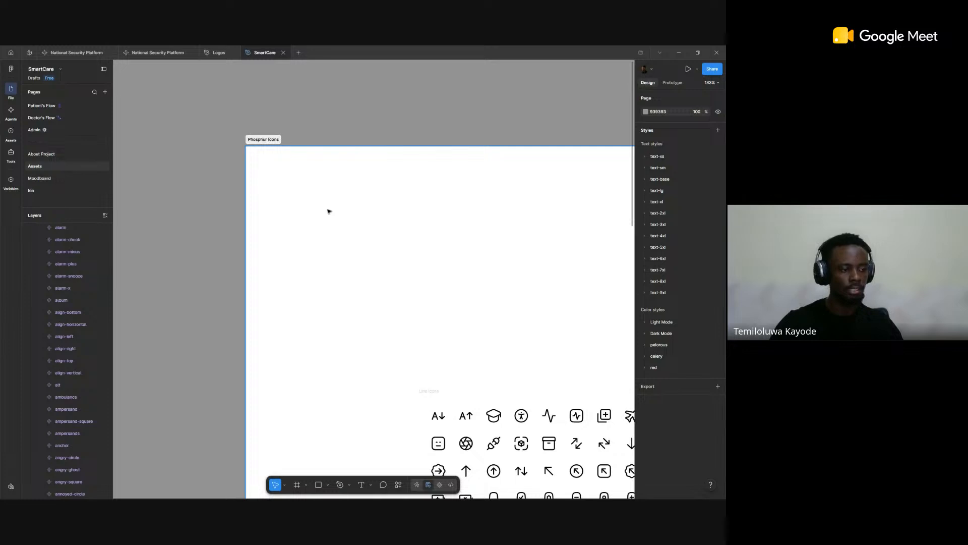
scroll(439, 292, down, 2)
scroll(465, 303, down, 3)
scroll(473, 385, down, 3)
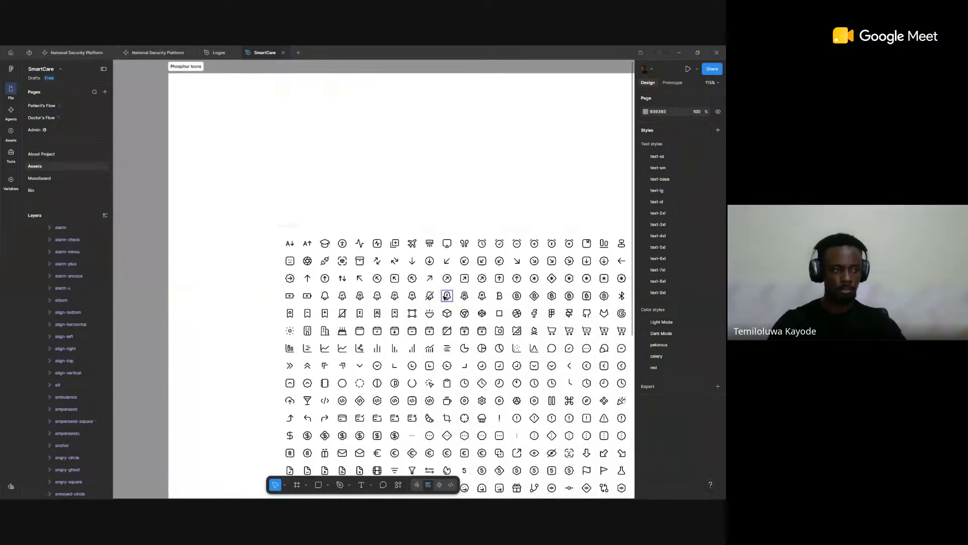
click(424, 294)
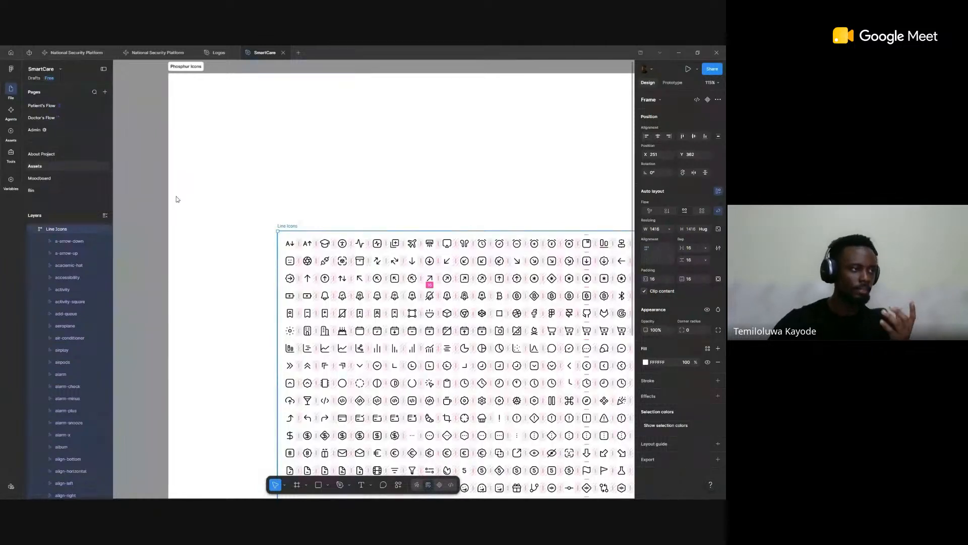
Step: Go back to the Patient's Flow page and review the home screen's appointment history and the Schedule Appointment screen
click(42, 106)
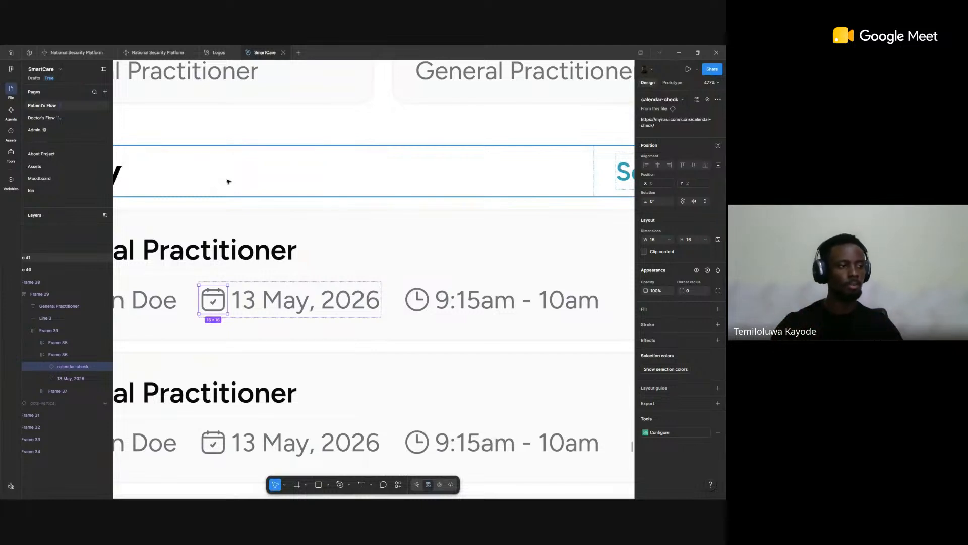
scroll(209, 295, up, 2)
scroll(224, 301, down, 5)
scroll(224, 298, up, 3)
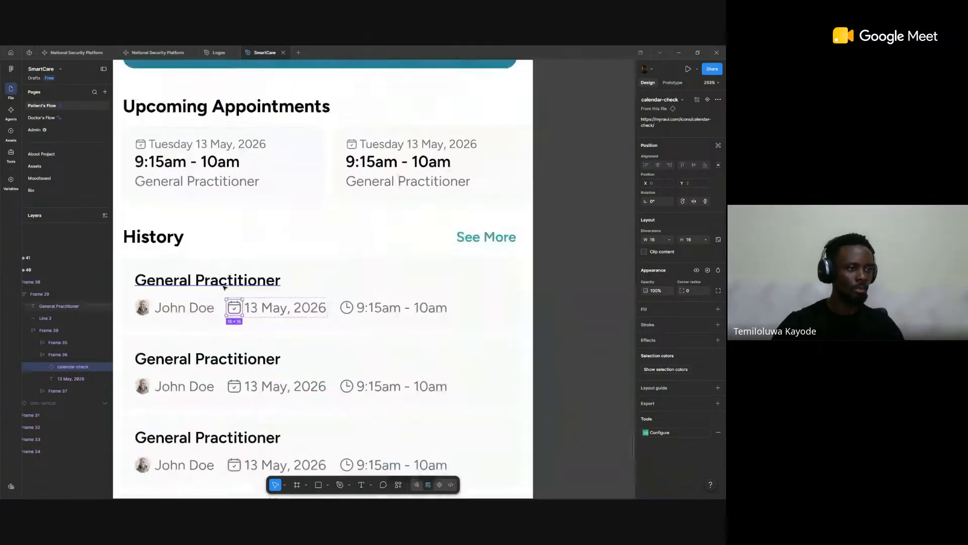
scroll(224, 288, down, 4)
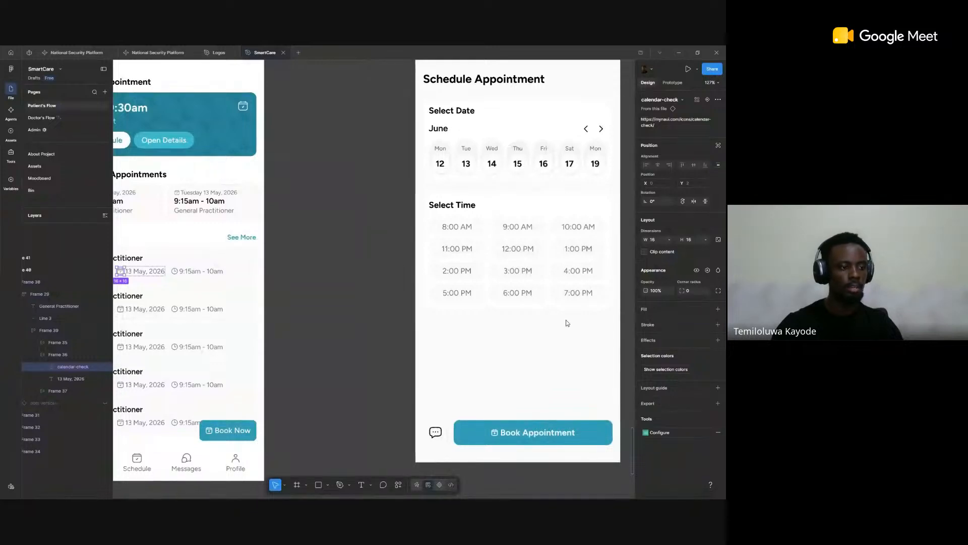
Step: Try to switch the Patient's Flow page to Dev Mode, and return to the Phosphur Icons section on the Assets page
click(451, 485)
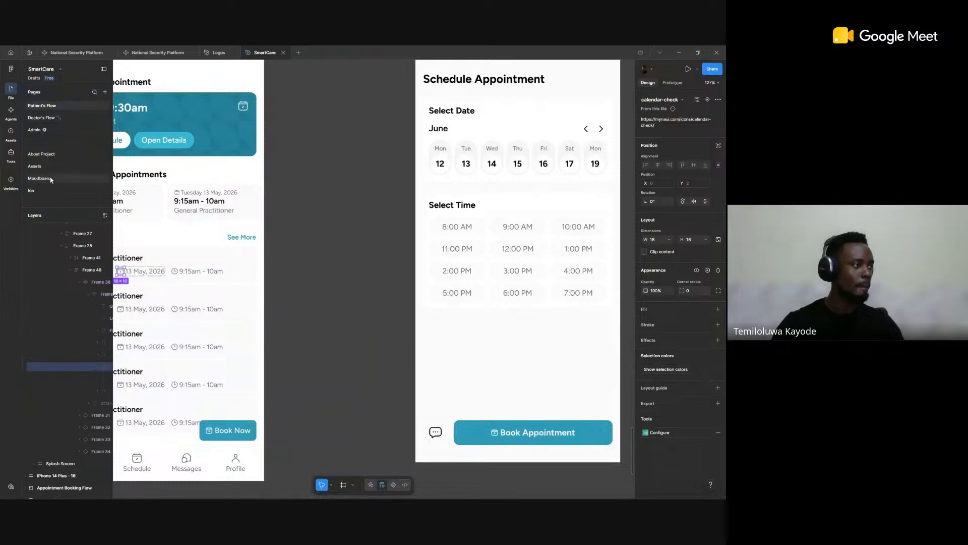
click(49, 167)
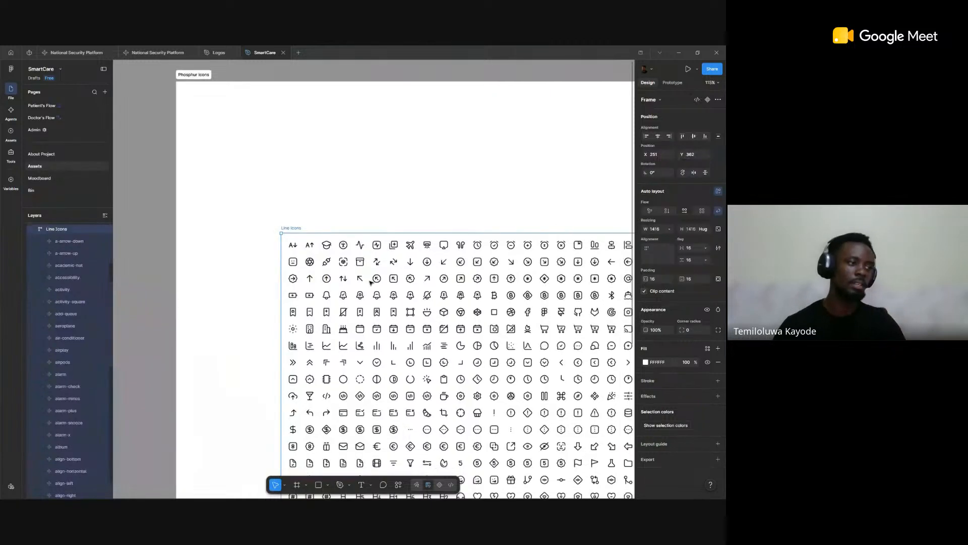
scroll(371, 283, down, 3)
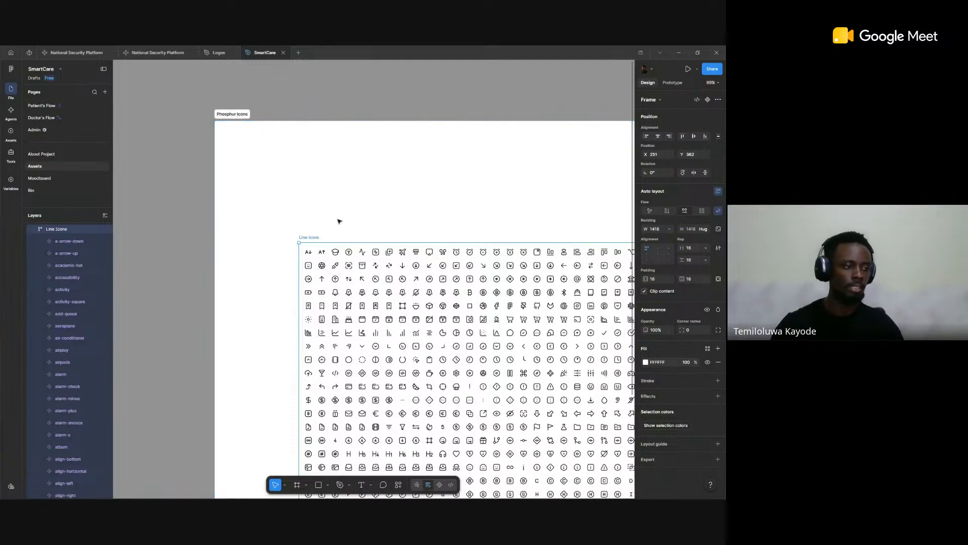
Step: Review the line and solid icon sets, and select the calender-down icon in the Solid Icons frame
scroll(339, 221, down, 5)
scroll(339, 221, down, 2)
scroll(389, 218, right, 5)
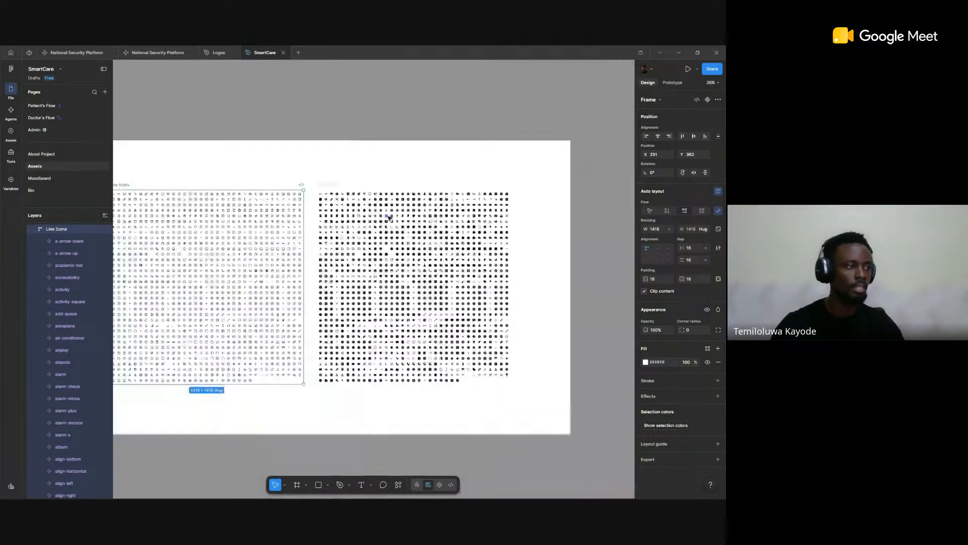
scroll(389, 218, up, 3)
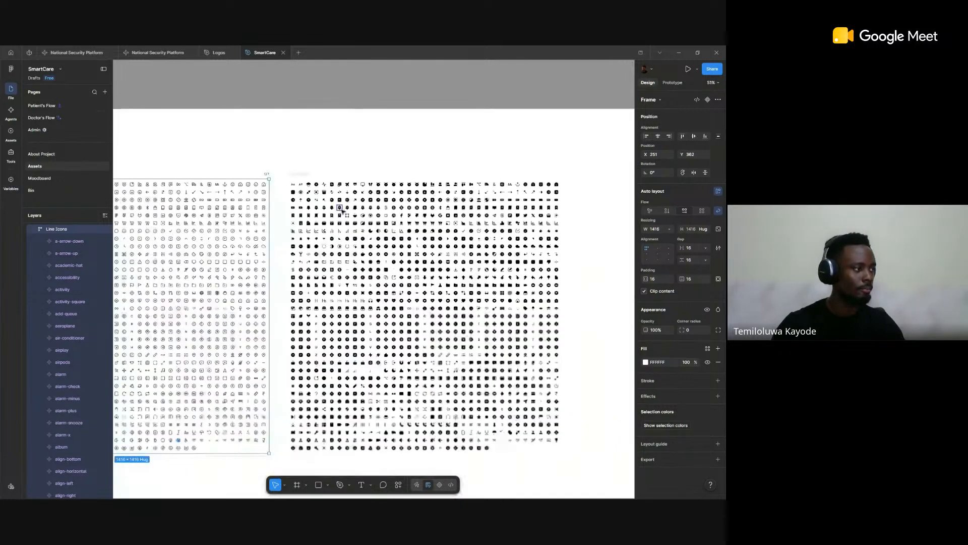
click(340, 223)
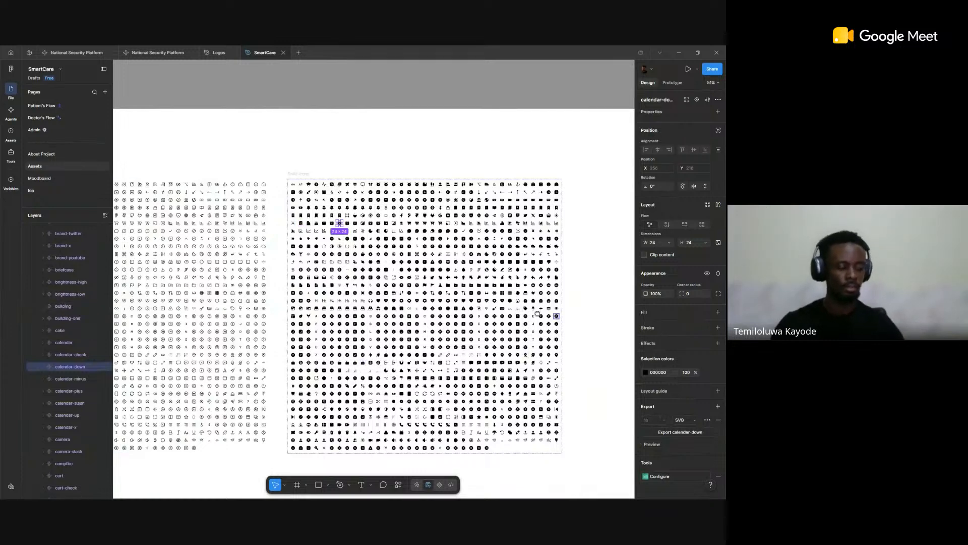
Step: Inspect the default SmartCare logo variant in the Logo section, including its selection colors
scroll(539, 313, right, 5)
scroll(518, 301, down, 3)
scroll(505, 312, right, 10)
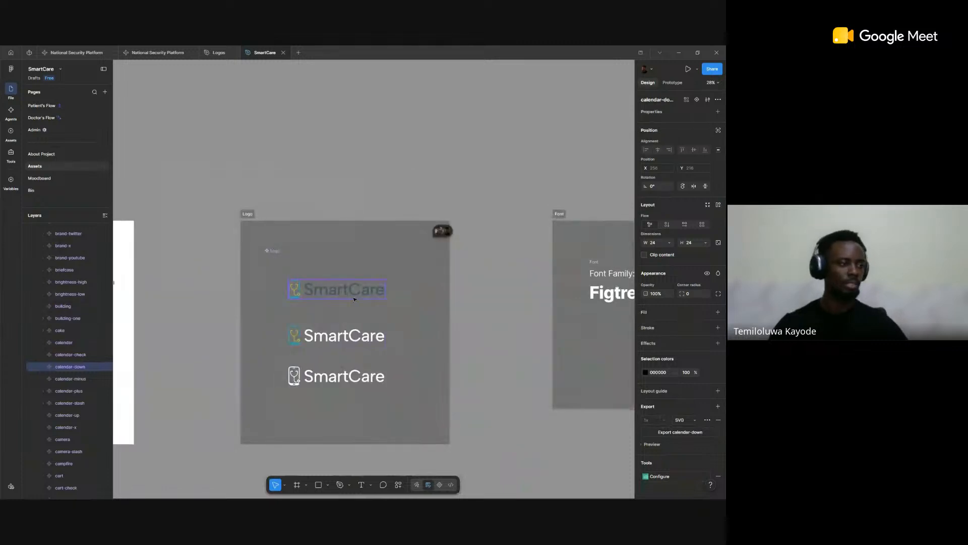
click(354, 297)
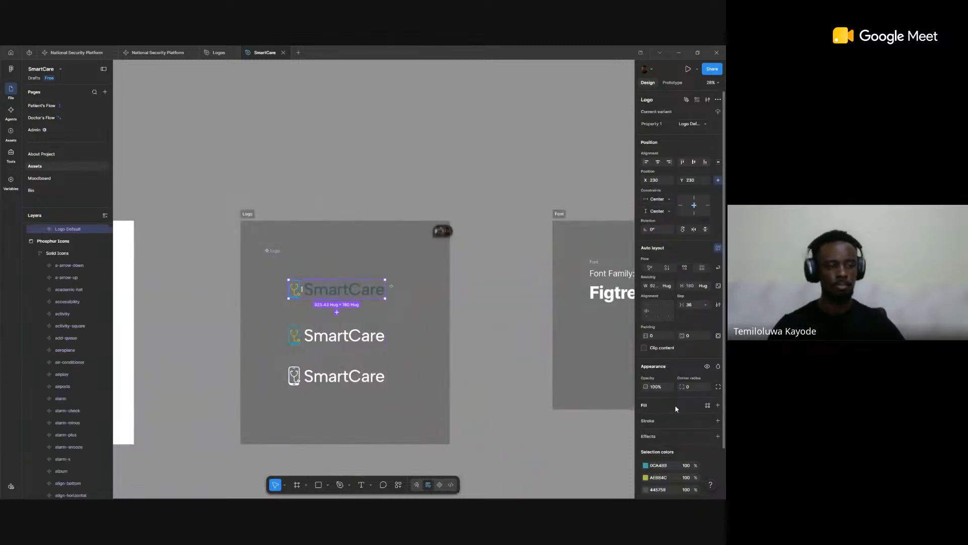
scroll(674, 405, down, 2)
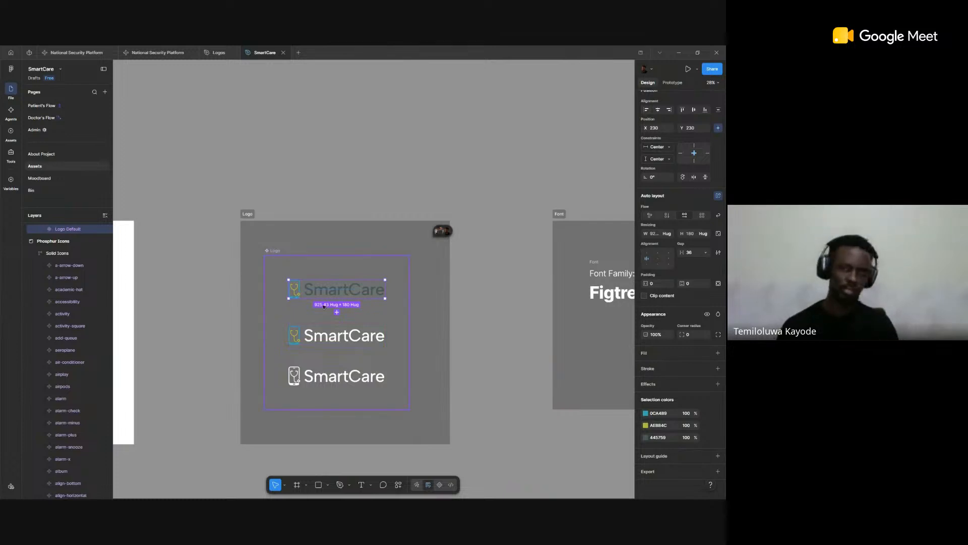
Step: Review the Font section beside the Logo section to check the specified font family
scroll(508, 326, right, 4)
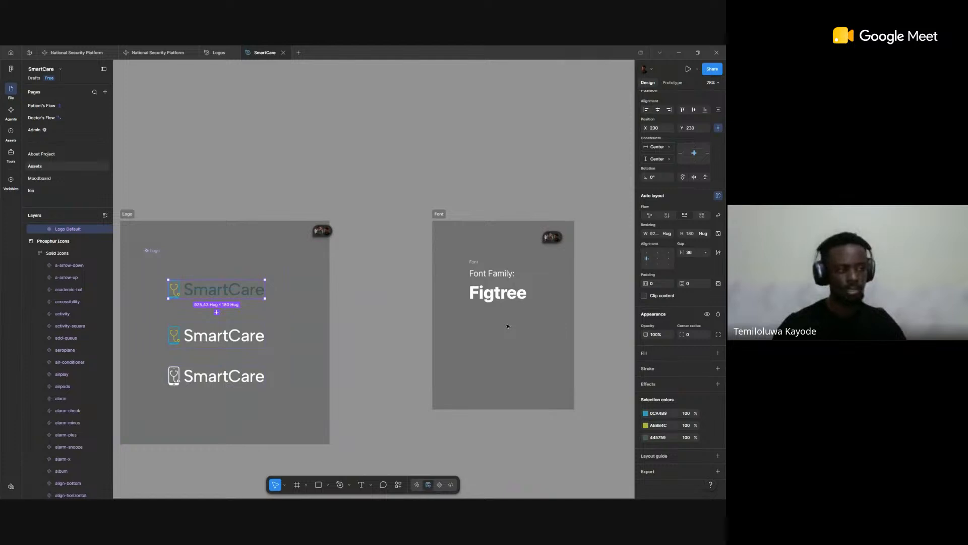
scroll(507, 327, right, 2)
scroll(507, 326, down, 4)
scroll(460, 303, up, 5)
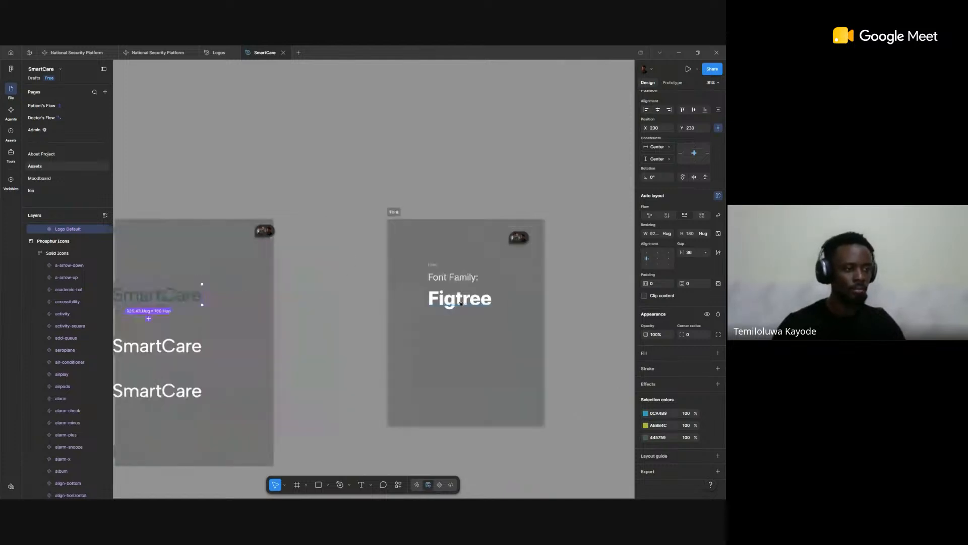
scroll(460, 303, right, 1)
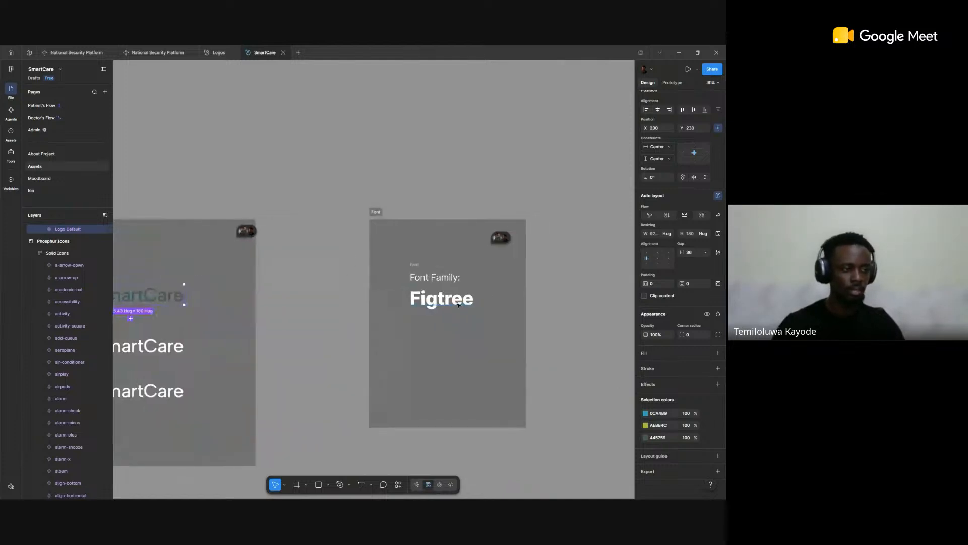
scroll(459, 305, right, 1)
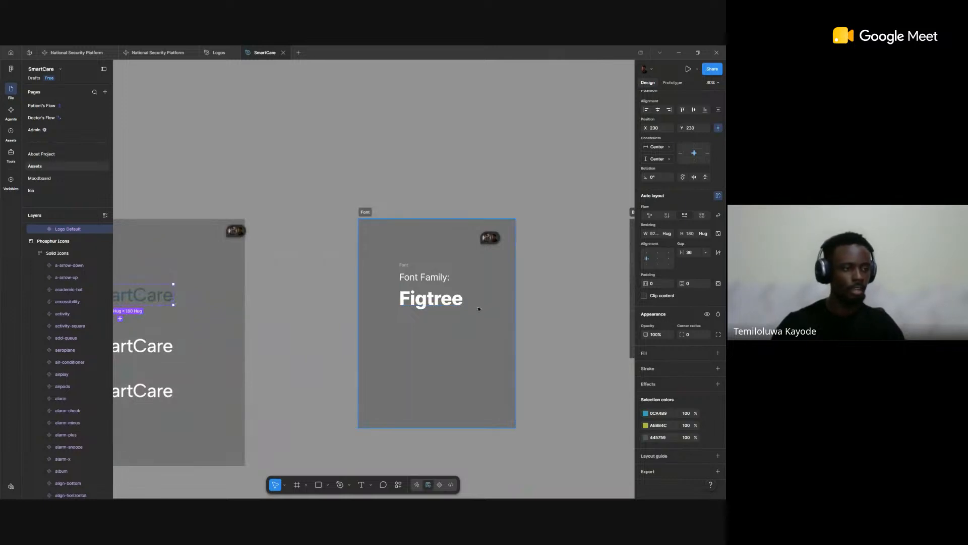
Step: In the Buttons section, move the Preview frame down to Y 931 and extend the Button / Primary component set to a height of 332
scroll(480, 315, down, 1)
scroll(481, 316, down, 1)
drag(554, 344, 401, 335)
scroll(457, 302, up, 6)
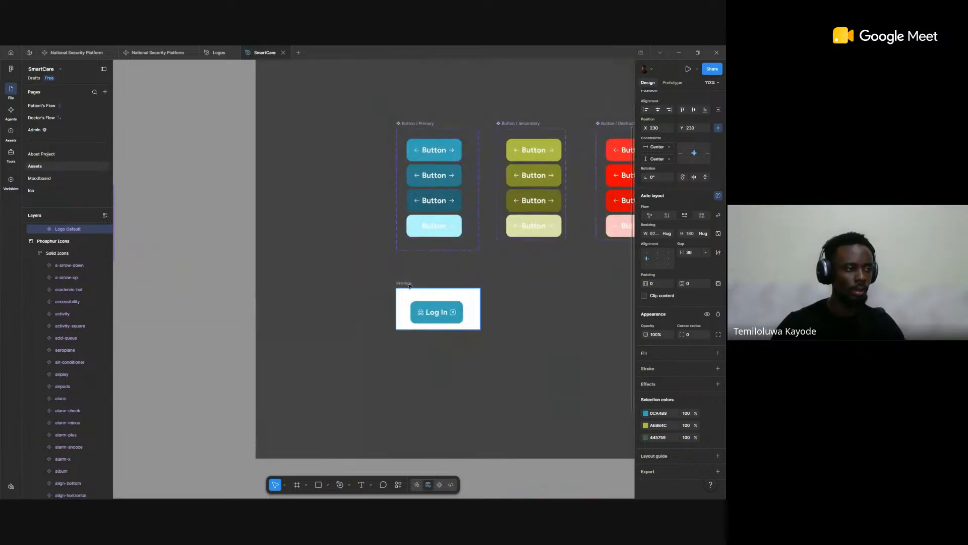
drag(412, 326, 412, 378)
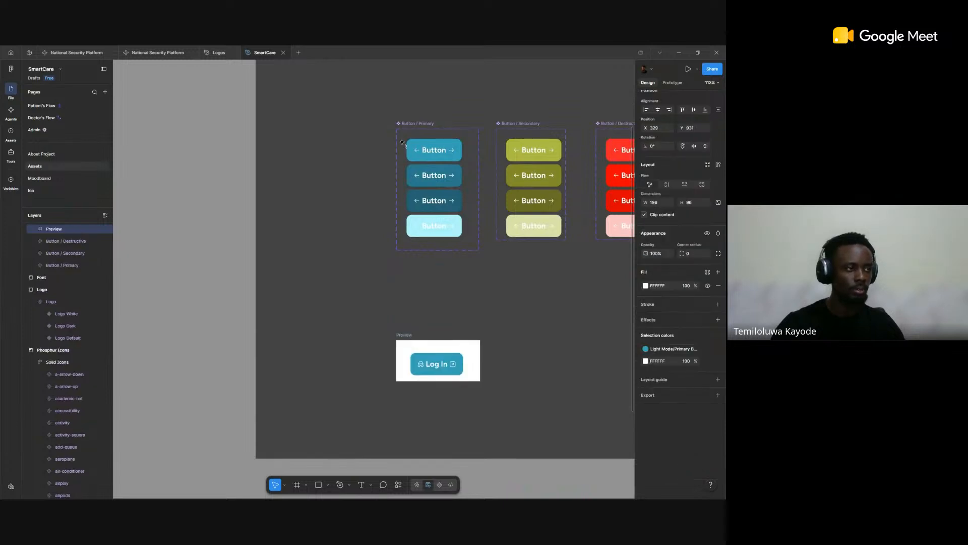
click(429, 253)
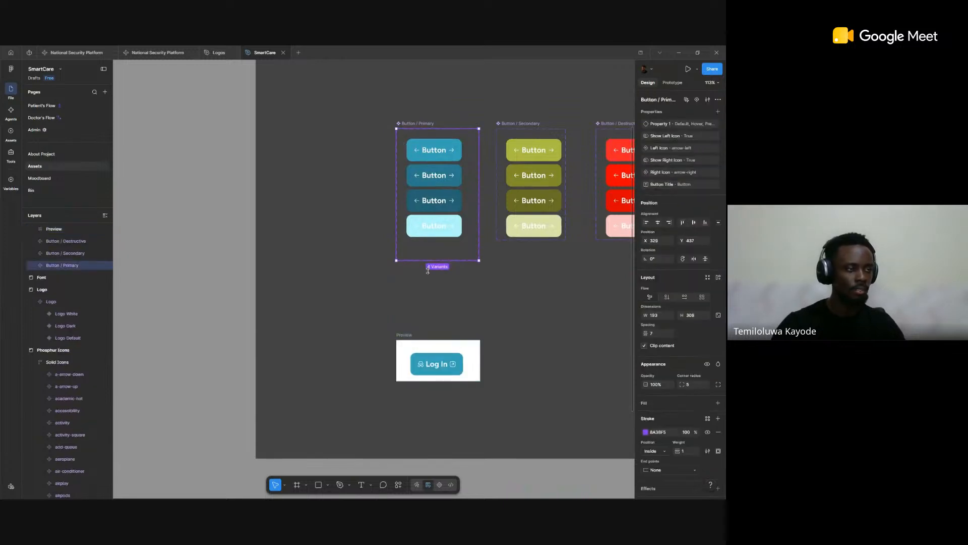
Step: Inspect the Disabled and Default variants of the Button / Primary component, including the Default variant's prototype settings
click(448, 224)
scroll(424, 252, down, 2)
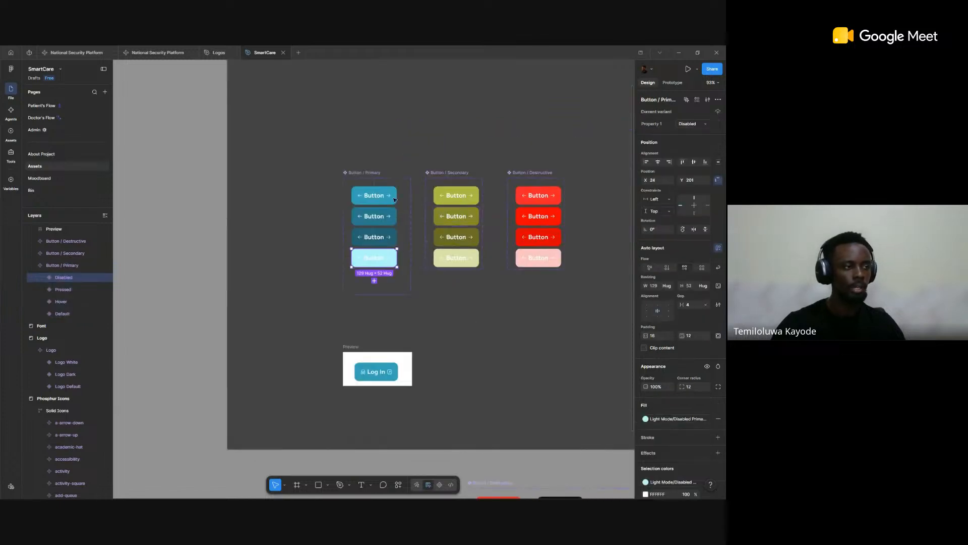
click(395, 199)
click(672, 82)
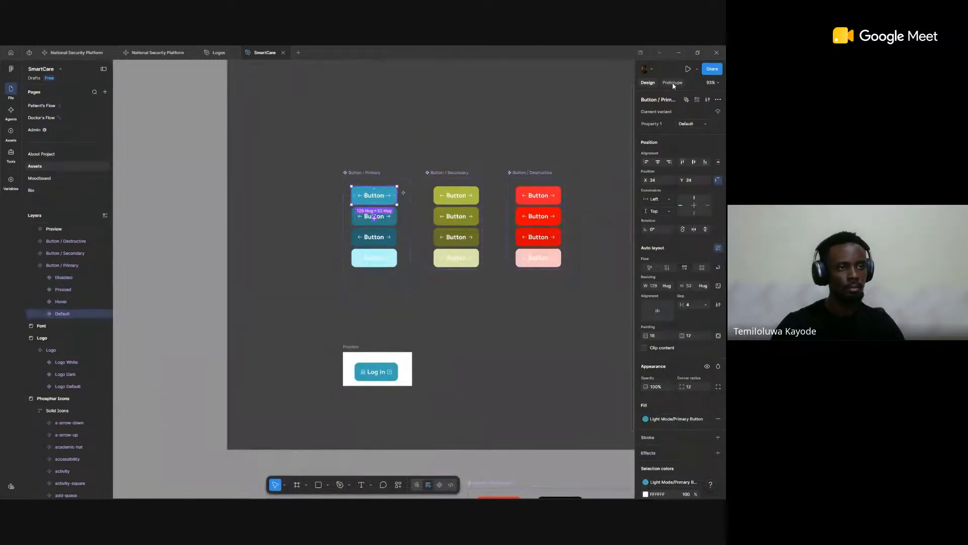
click(648, 83)
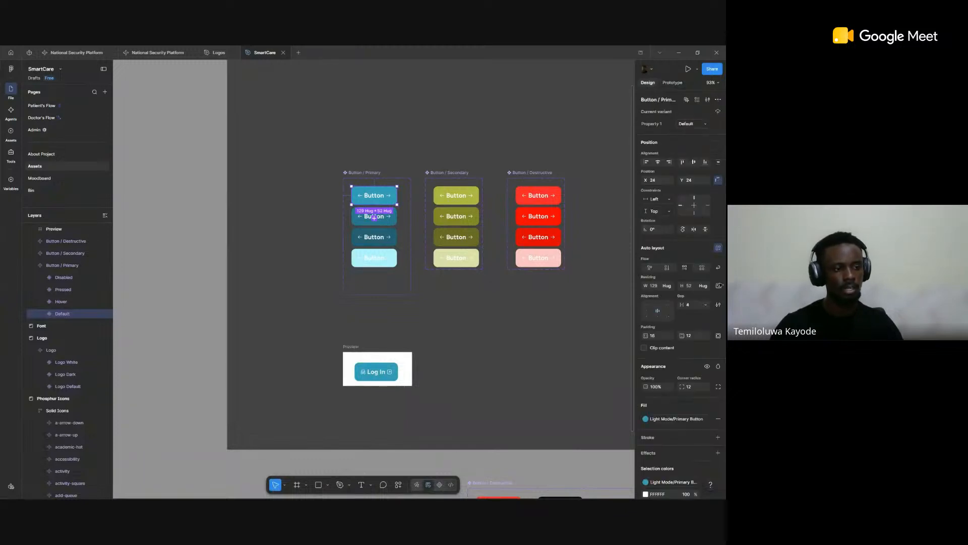
Step: Try to open Dev Mode, and return to Design Mode to inspect the Default primary button's layout and its label's typography
key(shift+d)
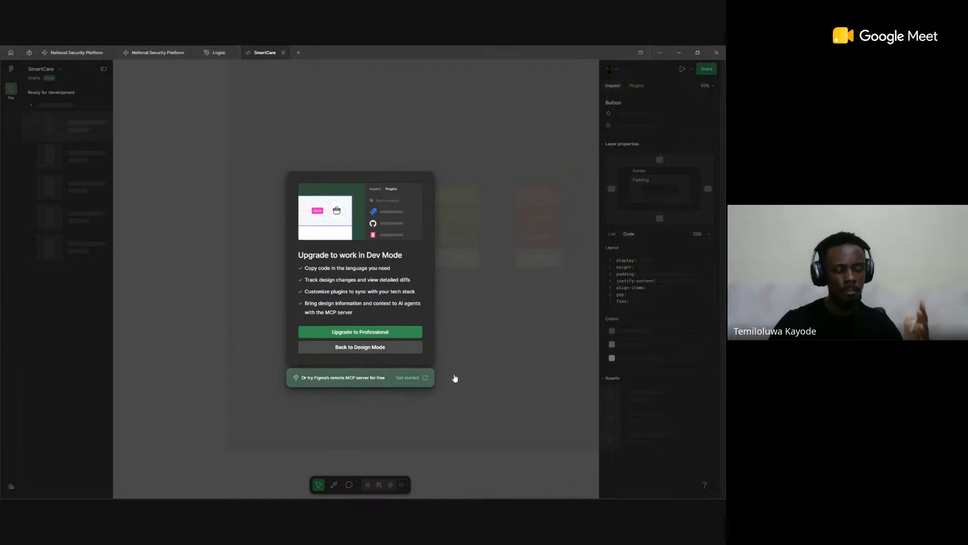
click(396, 348)
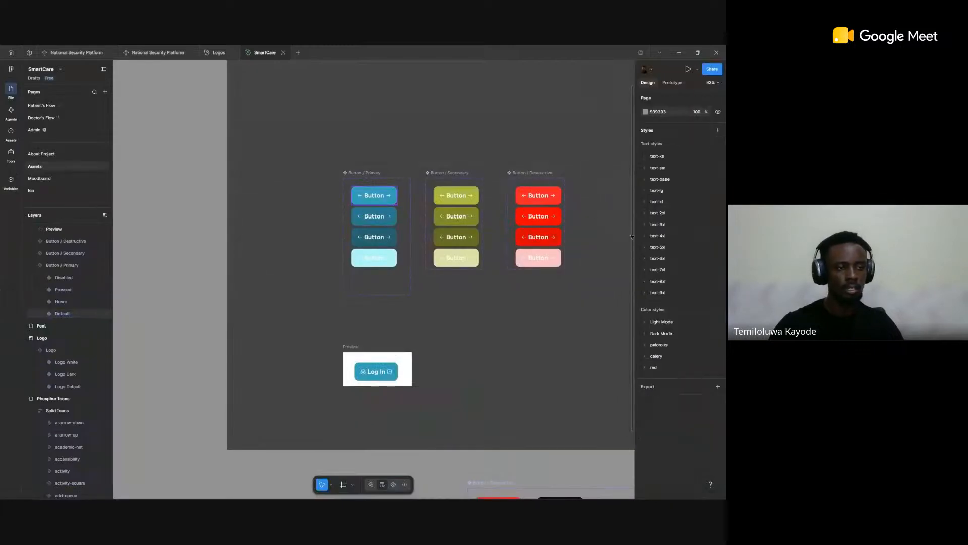
click(374, 195)
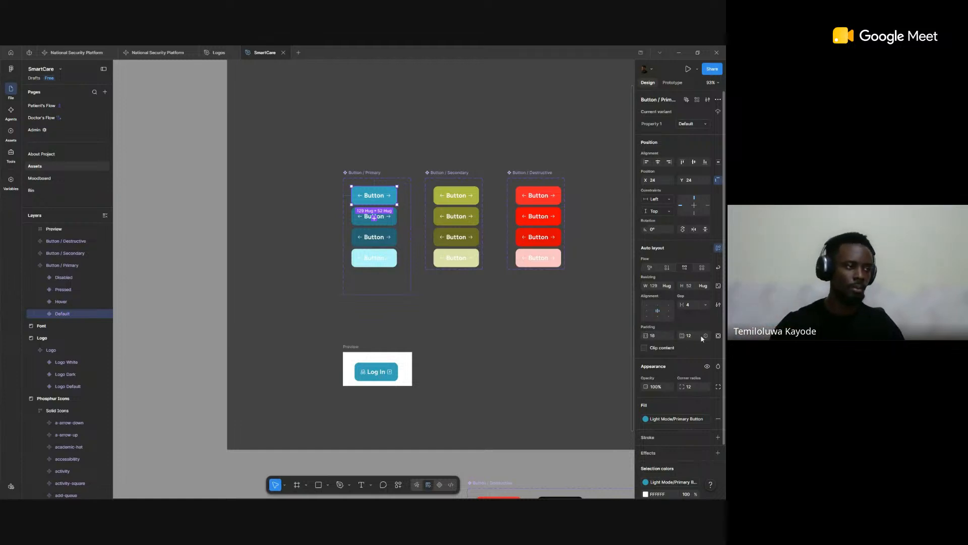
click(374, 197)
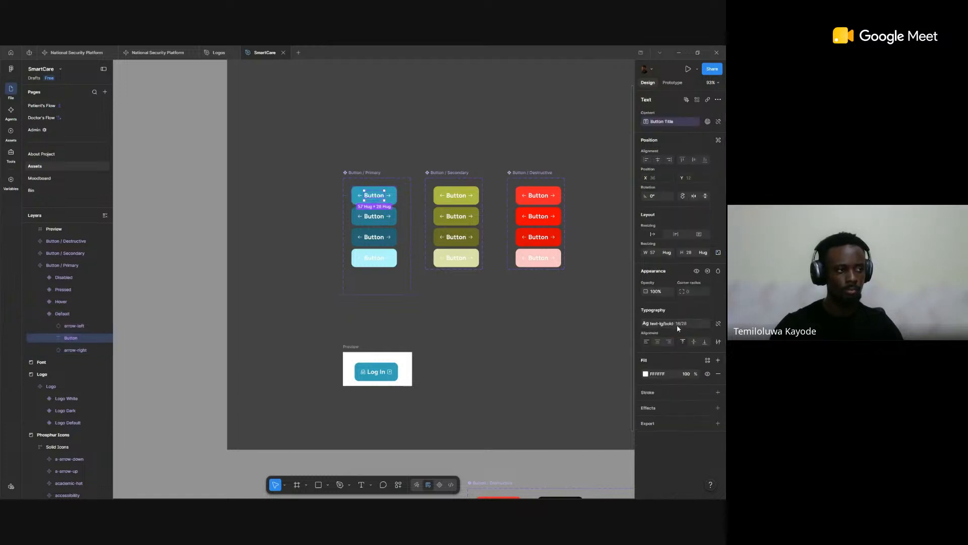
click(468, 324)
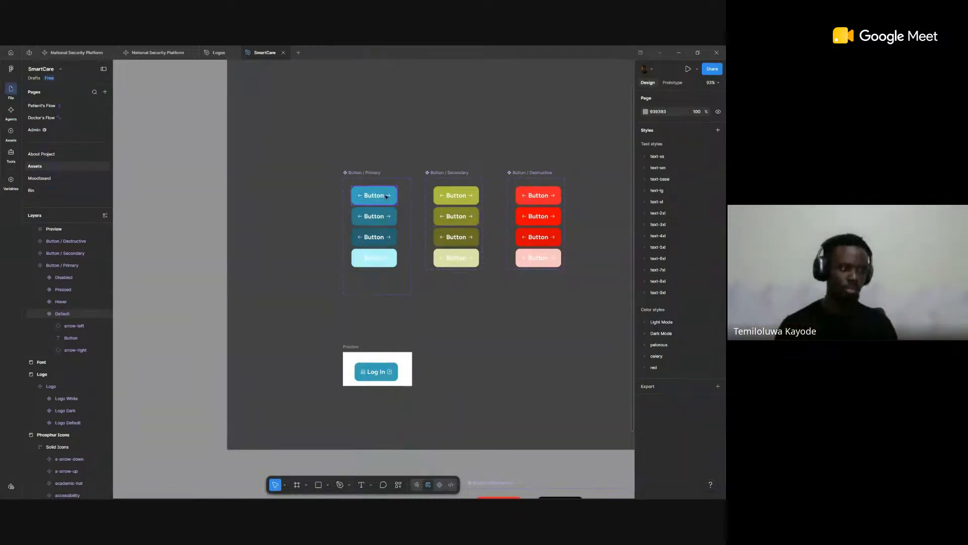
Step: Inspect the fill style of the Default variant in the Button / Primary component set
scroll(395, 208, down, 3)
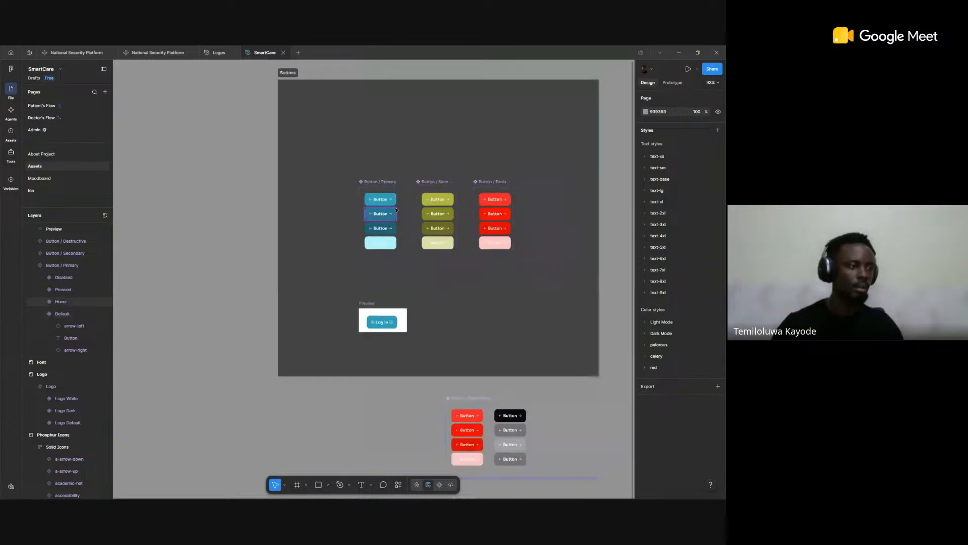
drag(395, 207, 301, 206)
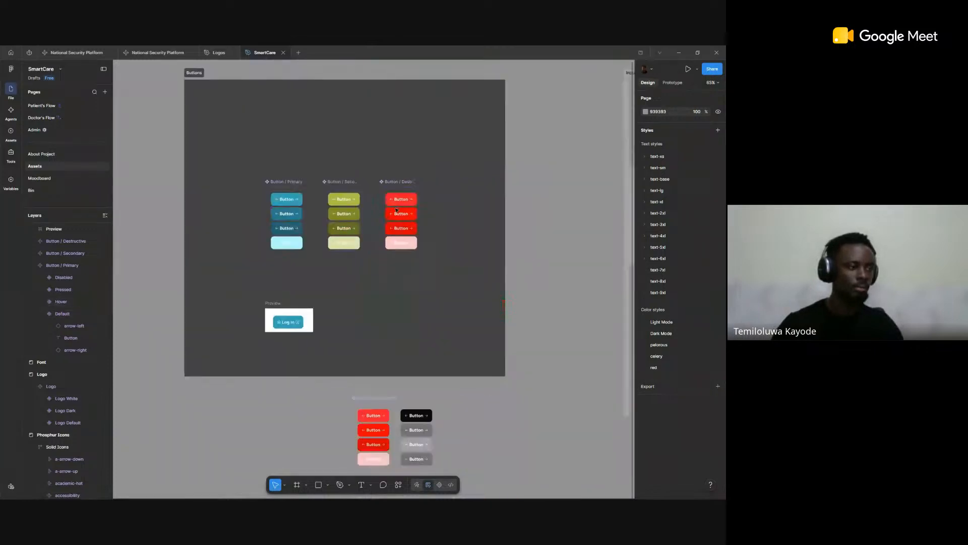
click(286, 198)
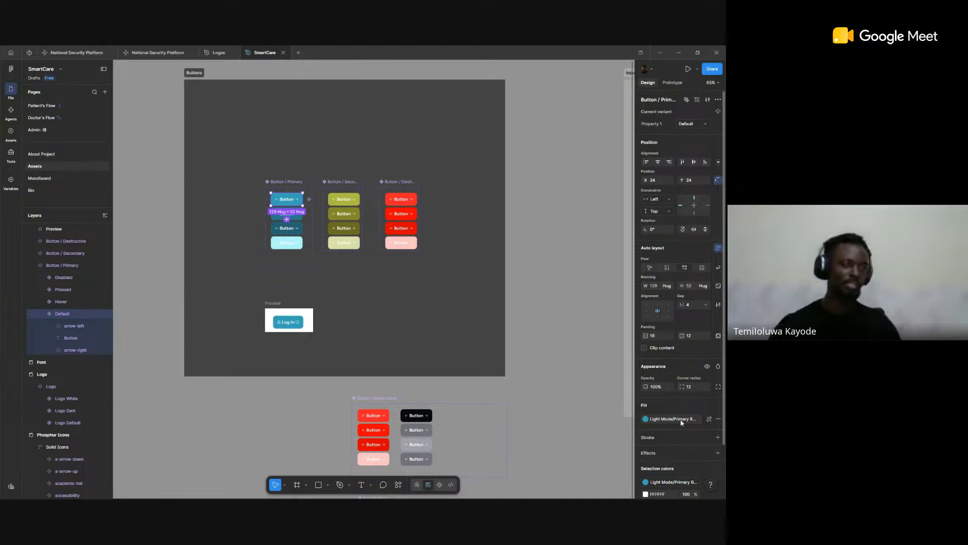
Step: Go to the Input section and inspect the Default and Selected variants of the Text Input / Short component
scroll(494, 282, down, 2)
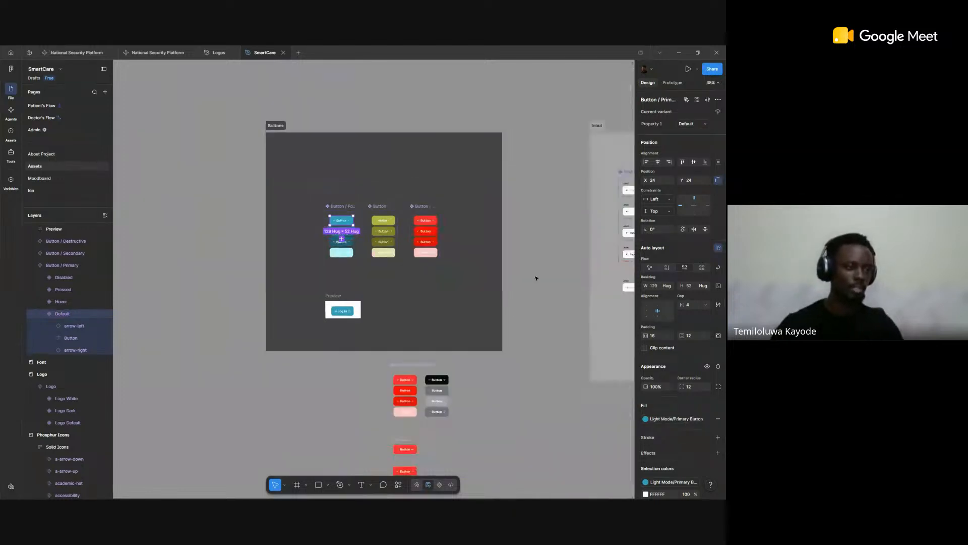
drag(536, 278, 378, 271)
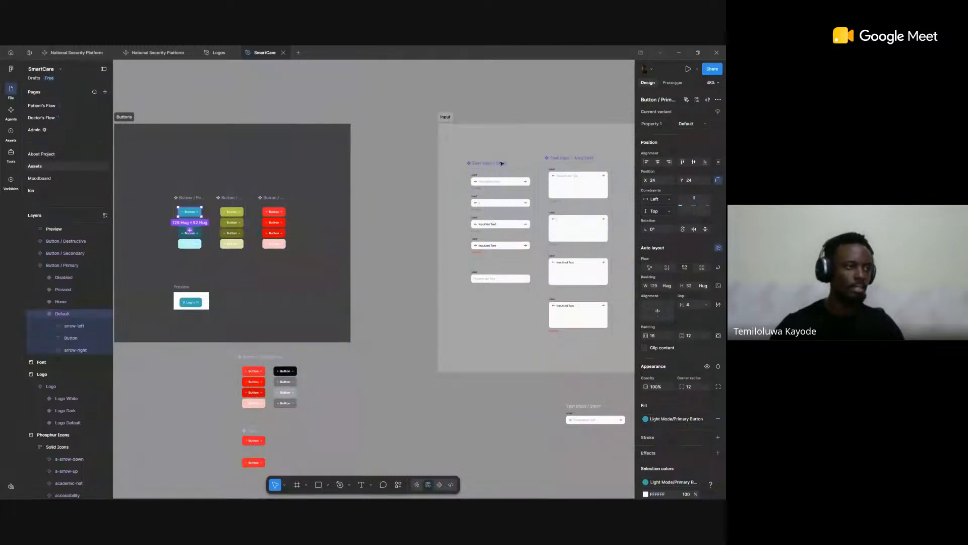
scroll(511, 185, up, 5)
scroll(511, 185, up, 3)
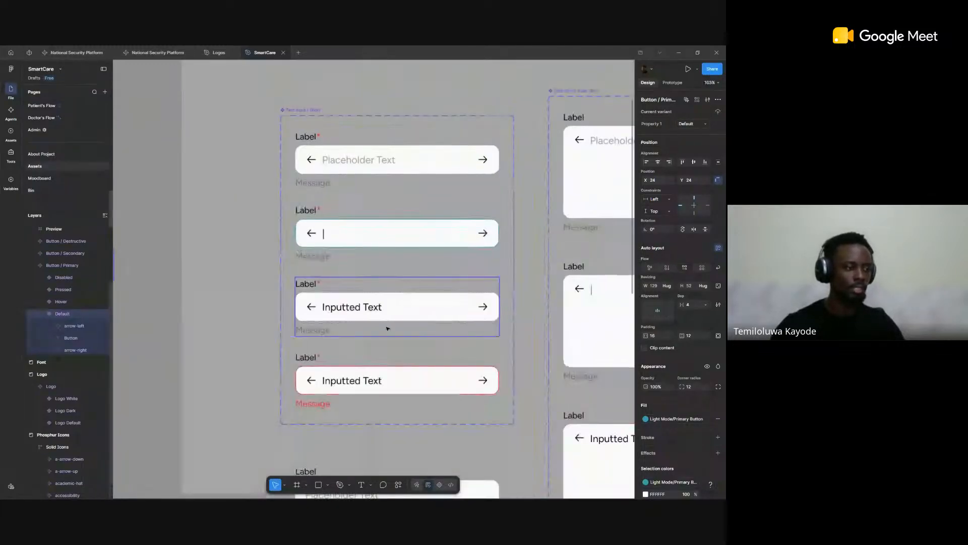
click(435, 159)
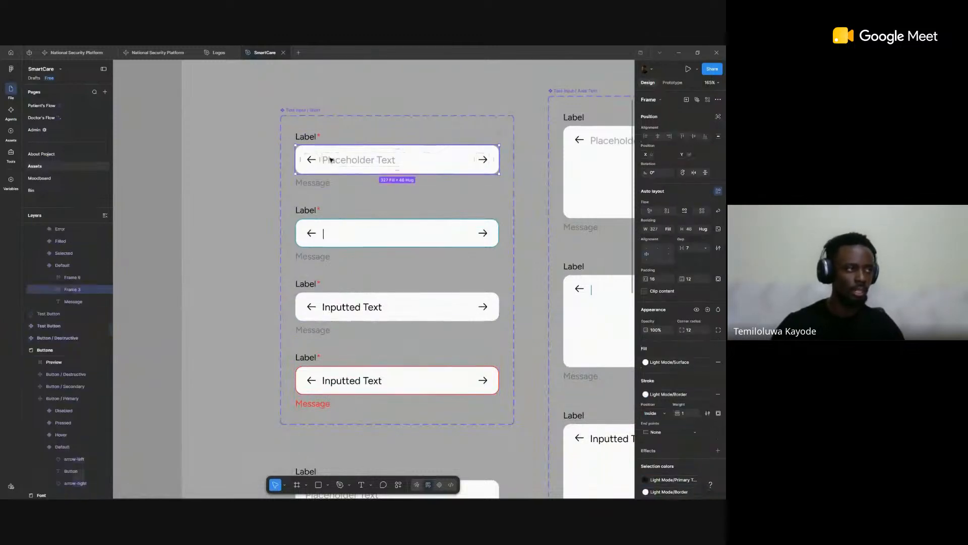
click(328, 136)
click(331, 214)
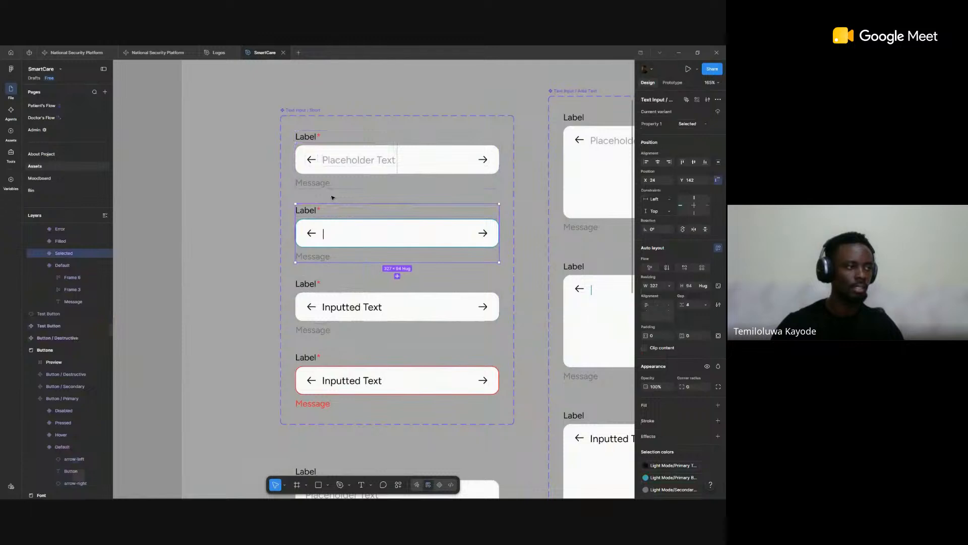
Step: Select the Default short text input's field frame with its matching frames in the other variants, and set their gap to 8
click(339, 163)
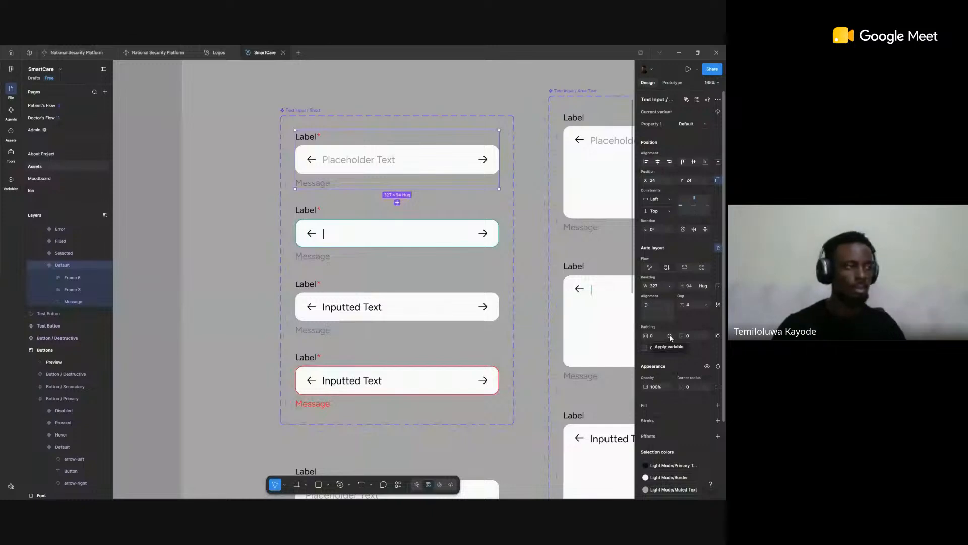
click(412, 150)
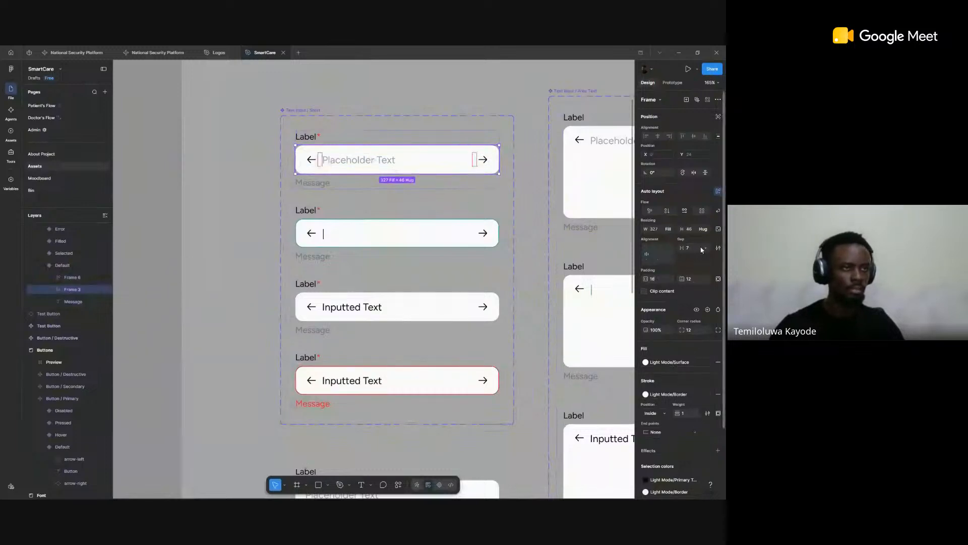
key(ctrl+alt+a)
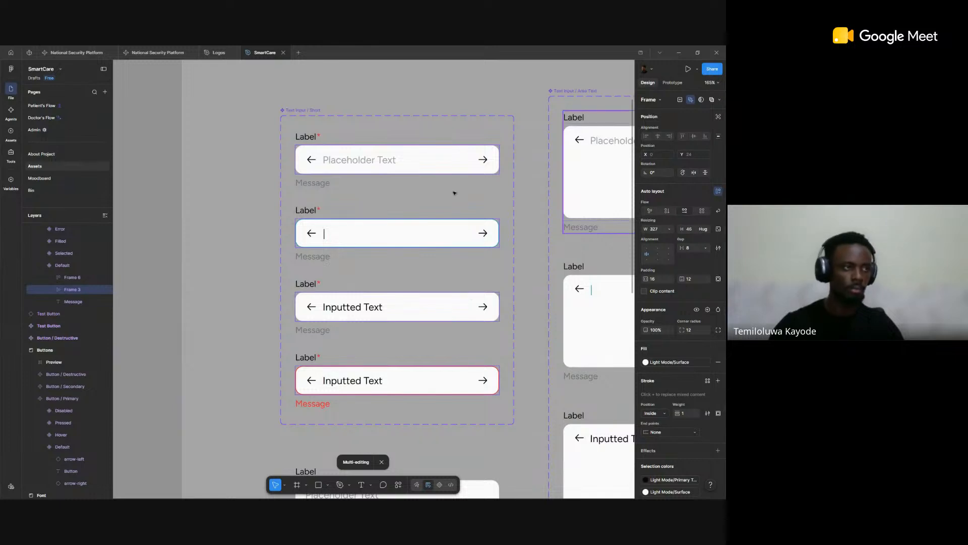
Step: Inspect the Default variant's field frame in the Text Input / Area Text set, and look over the input preview and checkbox components
click(468, 98)
scroll(287, 304, down, 3)
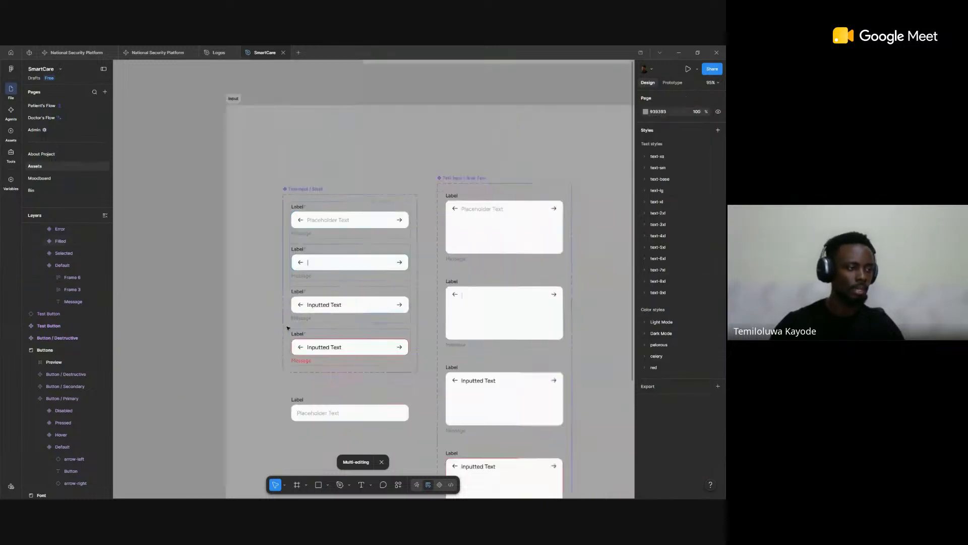
scroll(293, 328, down, 3)
scroll(391, 204, up, 5)
click(442, 236)
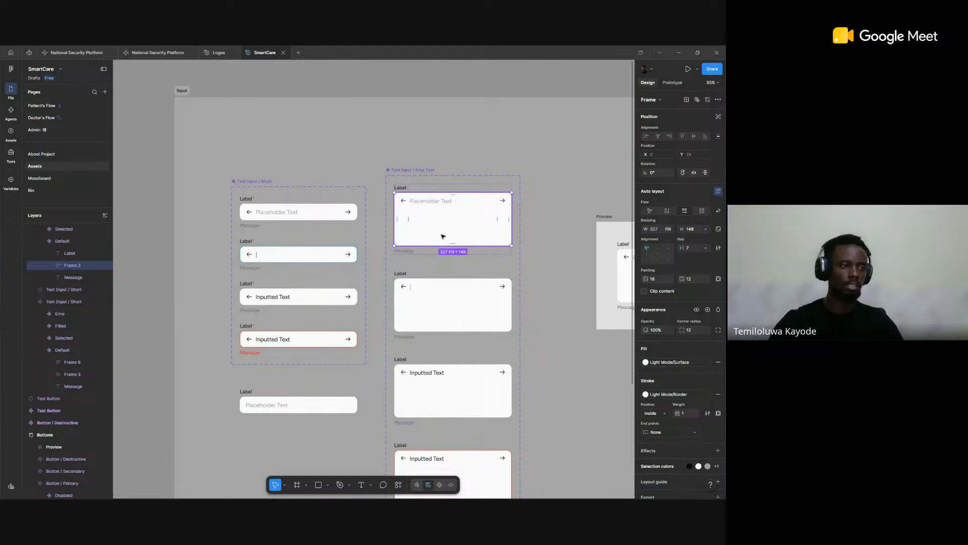
scroll(522, 206, down, 8)
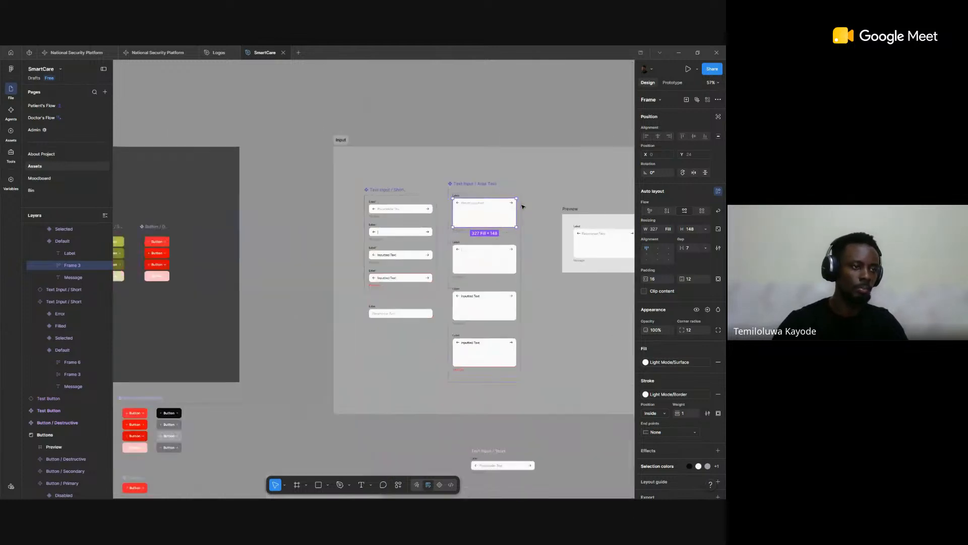
scroll(549, 222, up, 12)
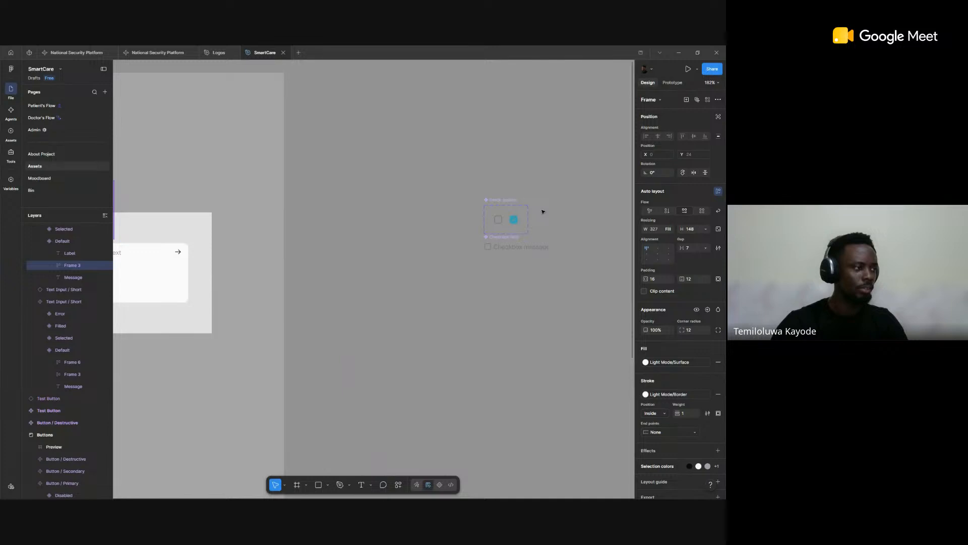
scroll(543, 211, down, 9)
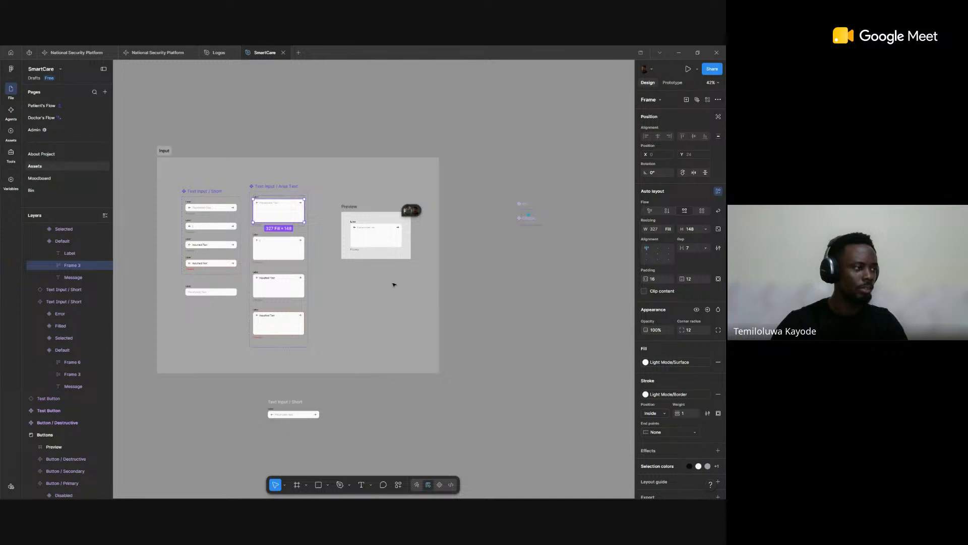
scroll(394, 284, down, 4)
key(Escape)
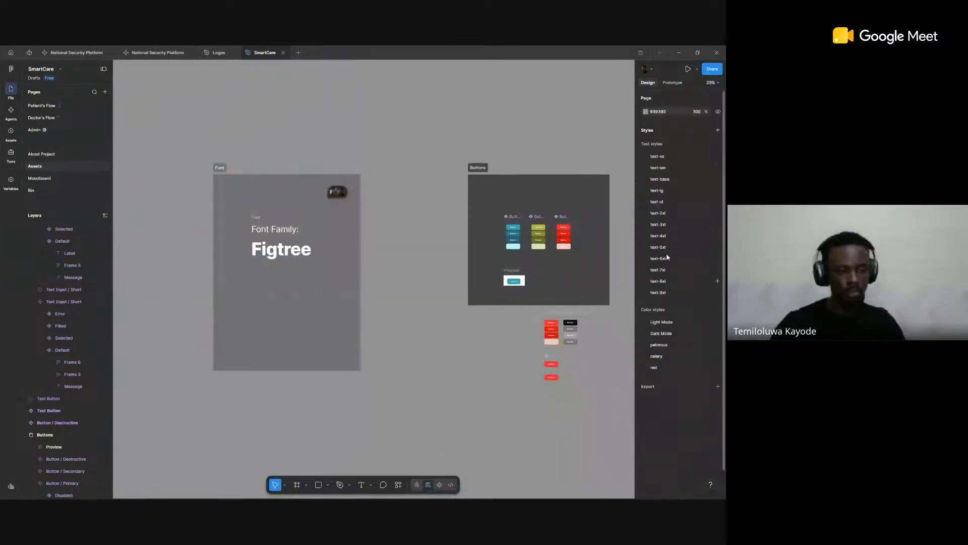
Step: Look into the text-xs text style group and the Light Mode color style group, collapsing each again
click(644, 157)
click(644, 157)
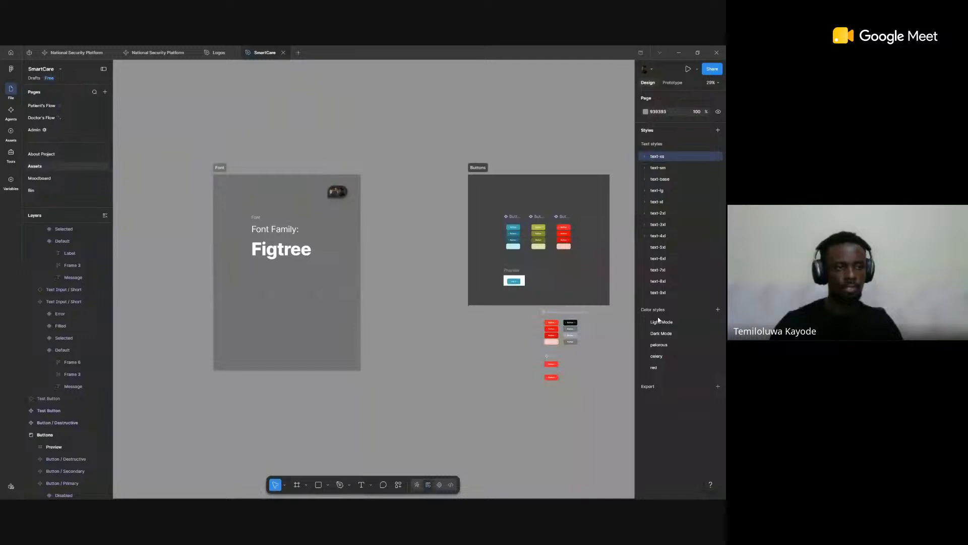
click(645, 322)
click(645, 323)
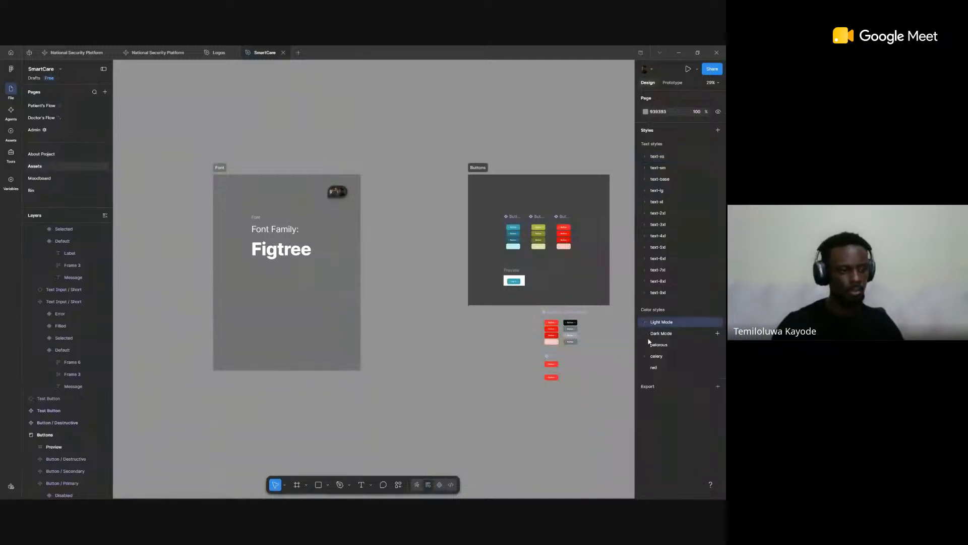
Step: Review the shades in the pelorous, celery and red color style groups, and expand the Dark Mode group
click(646, 345)
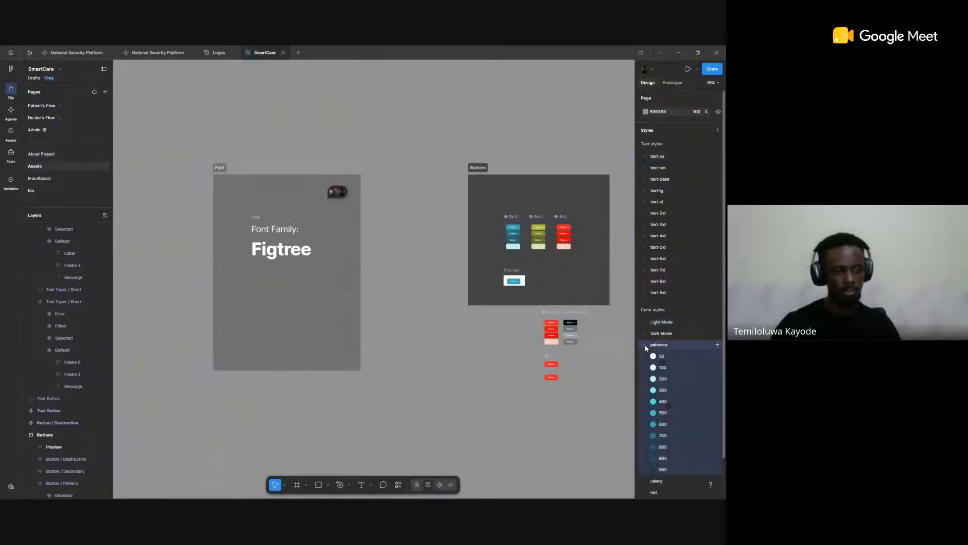
click(645, 346)
click(644, 356)
click(644, 356)
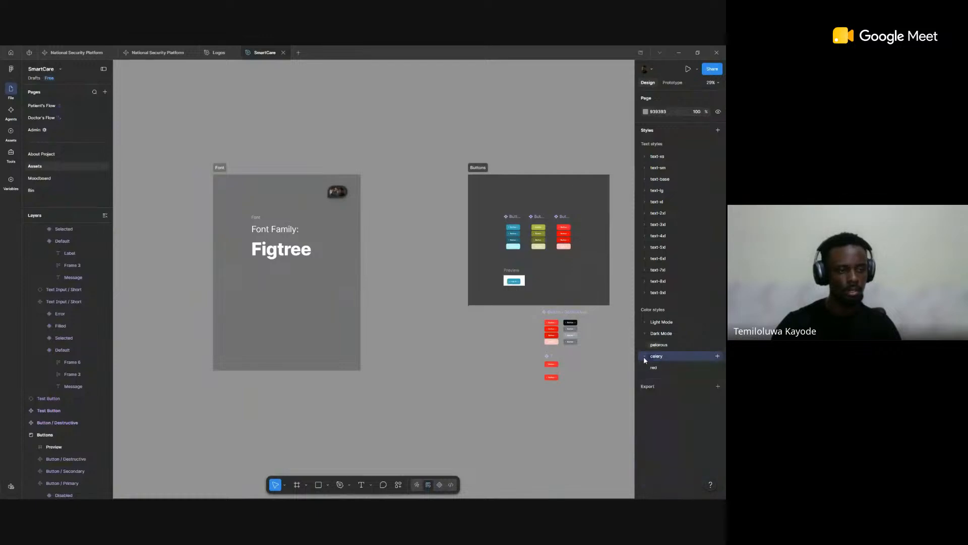
click(643, 367)
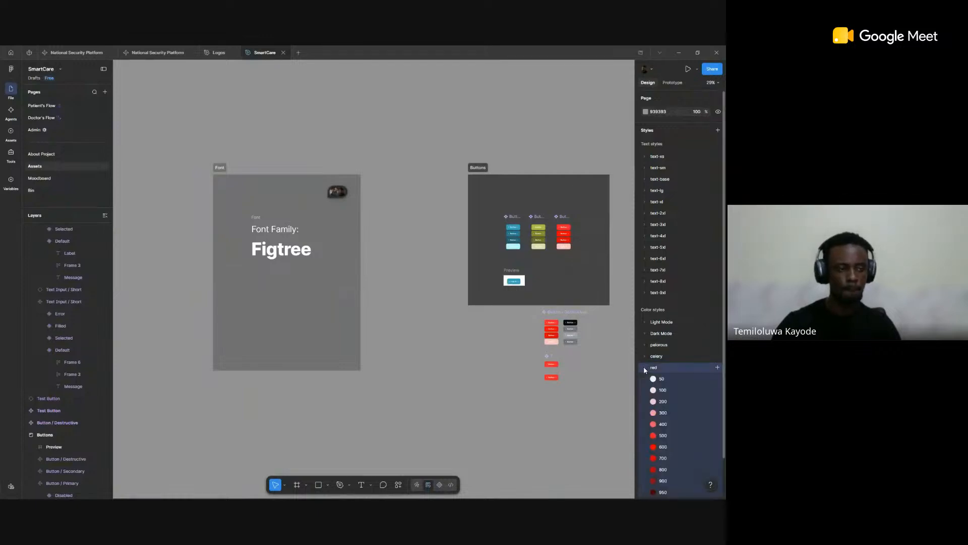
click(643, 367)
click(646, 333)
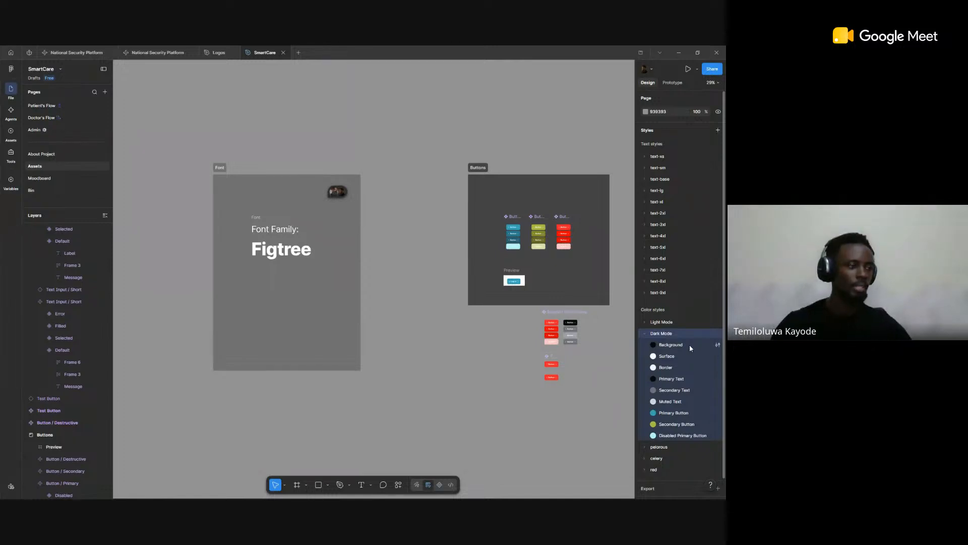
Step: Run the Tailwind Color Palettes plugin from the saved plugins
right_click(383, 238)
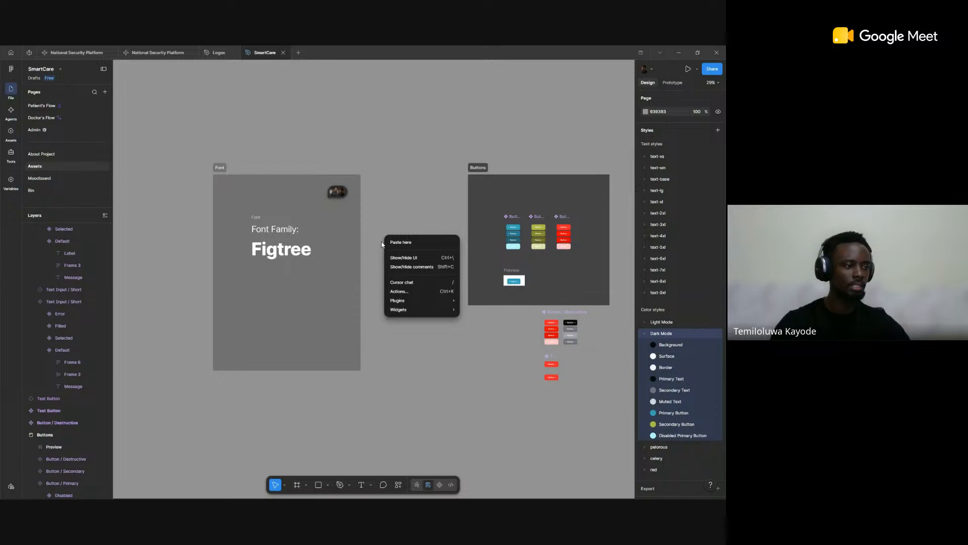
mouse_move(411, 307)
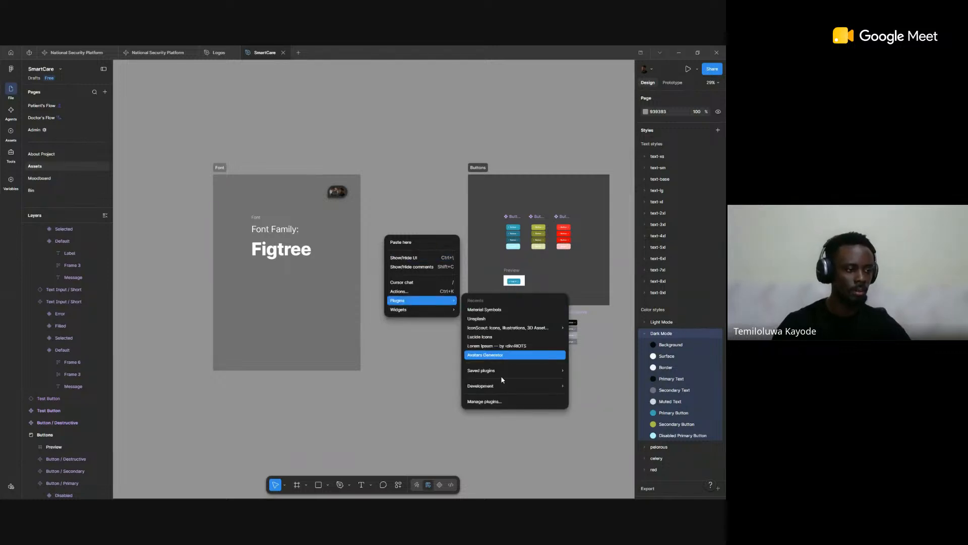
mouse_move(501, 376)
scroll(615, 394, down, 3)
scroll(616, 398, down, 5)
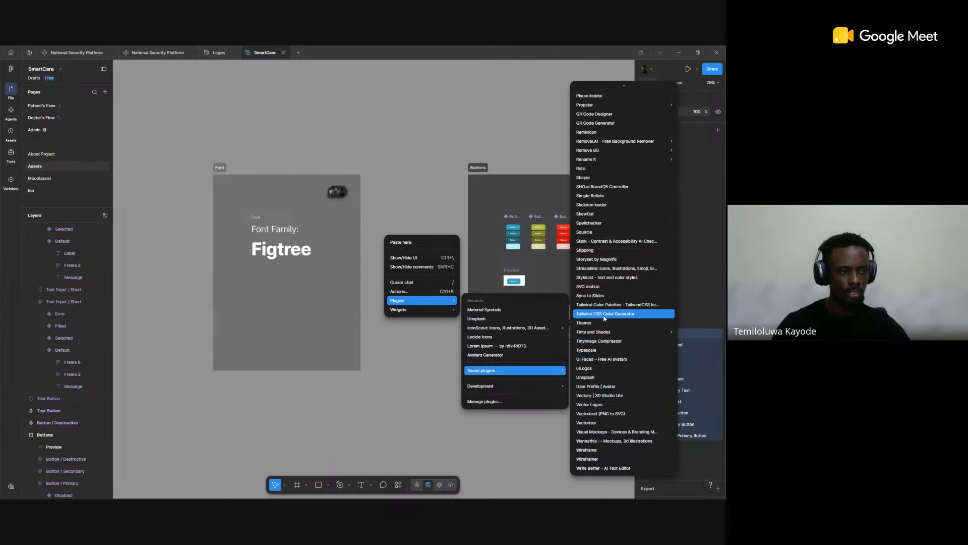
click(627, 306)
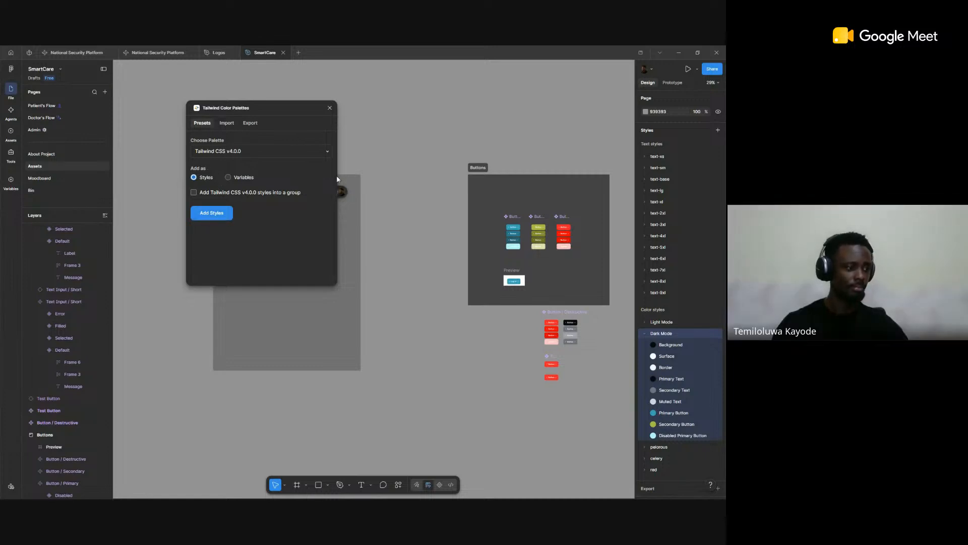
Step: Search the plugins and widgets for "tail", and clear the search text again
click(401, 486)
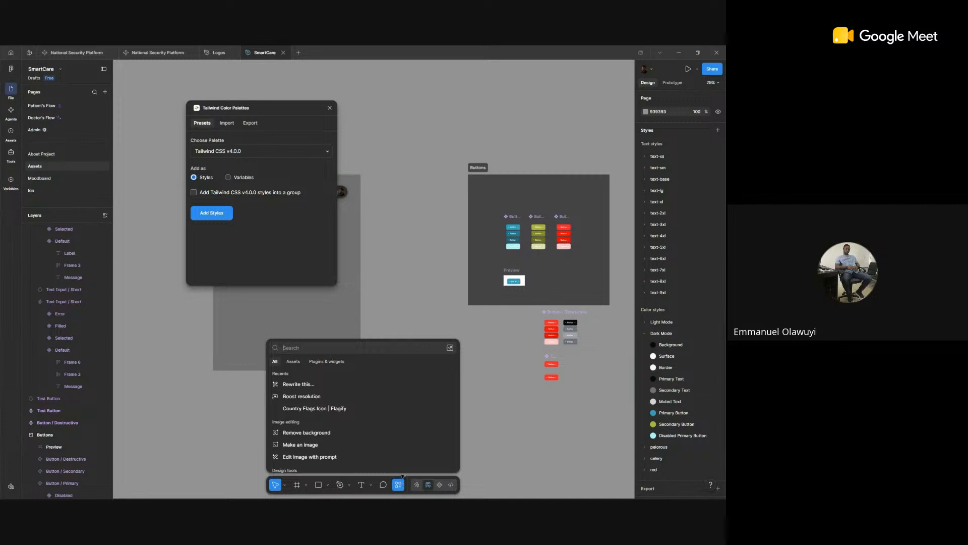
click(332, 363)
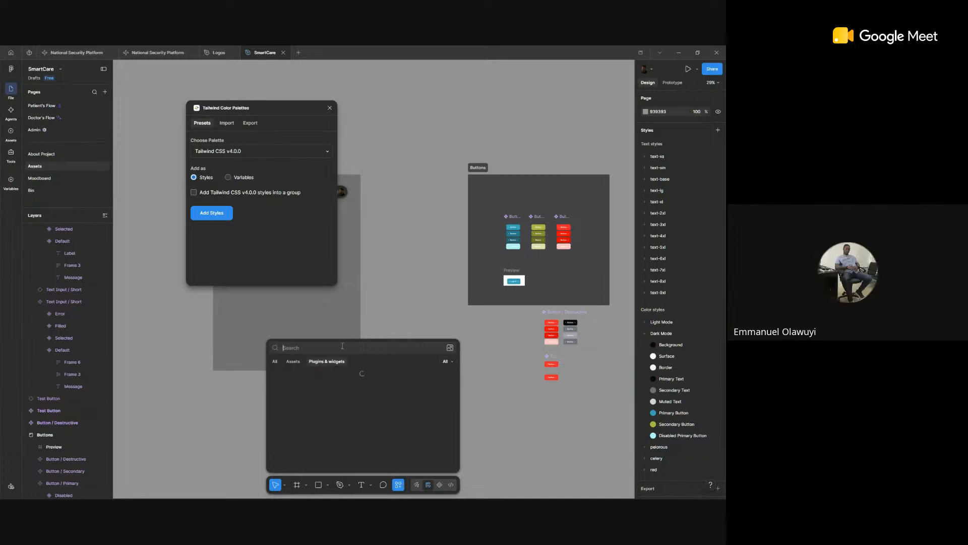
text(tail)
key(BackSpace)
key(BackSpace)
key(BackSpace)
key(BackSpace)
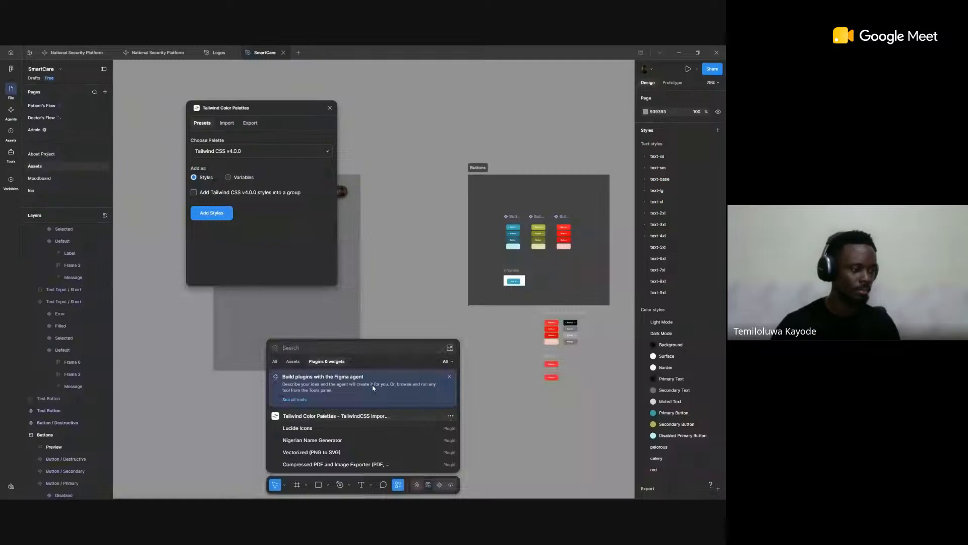
Step: Open the details of the Tailwind Color Palettes - TailwindCSS Import & Export plugin and copy its link
click(451, 416)
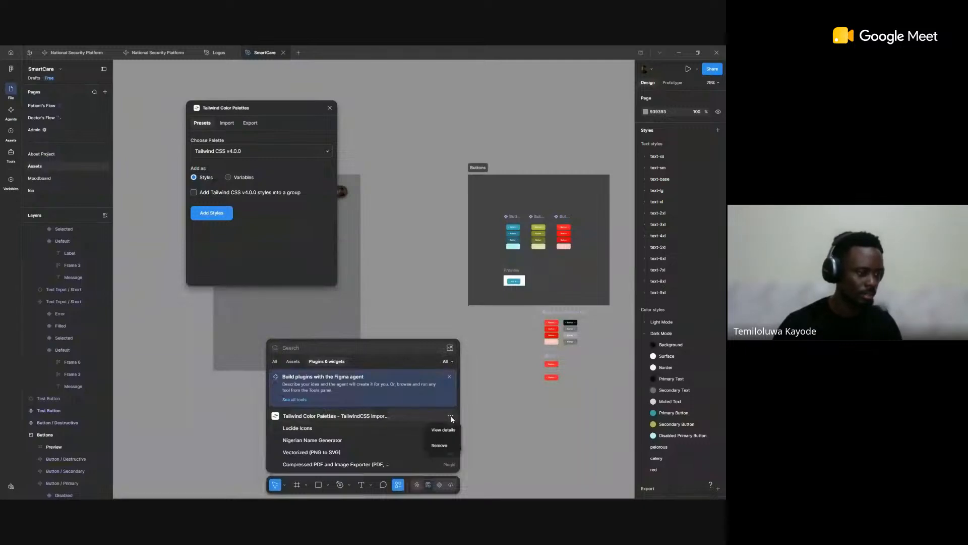
click(443, 429)
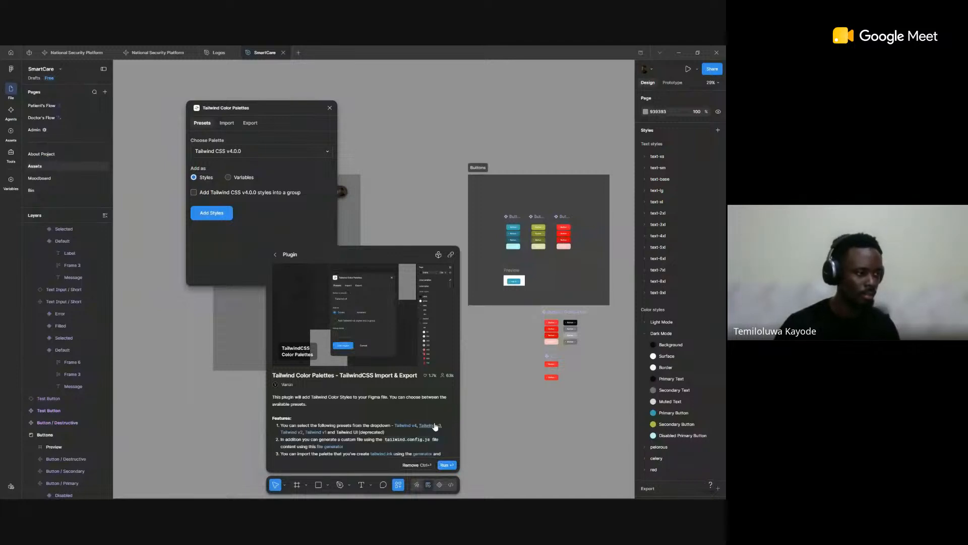
scroll(433, 394, down, 3)
scroll(439, 328, up, 3)
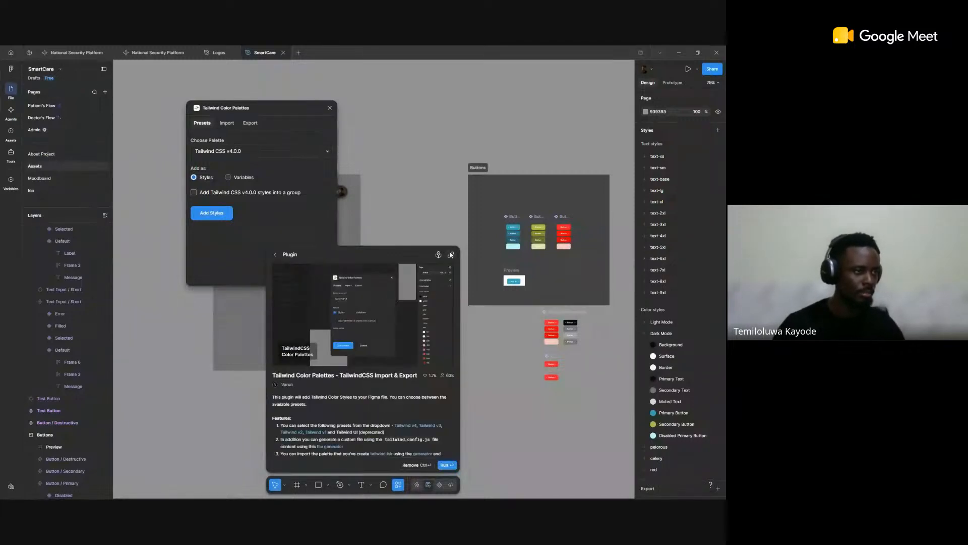
click(451, 255)
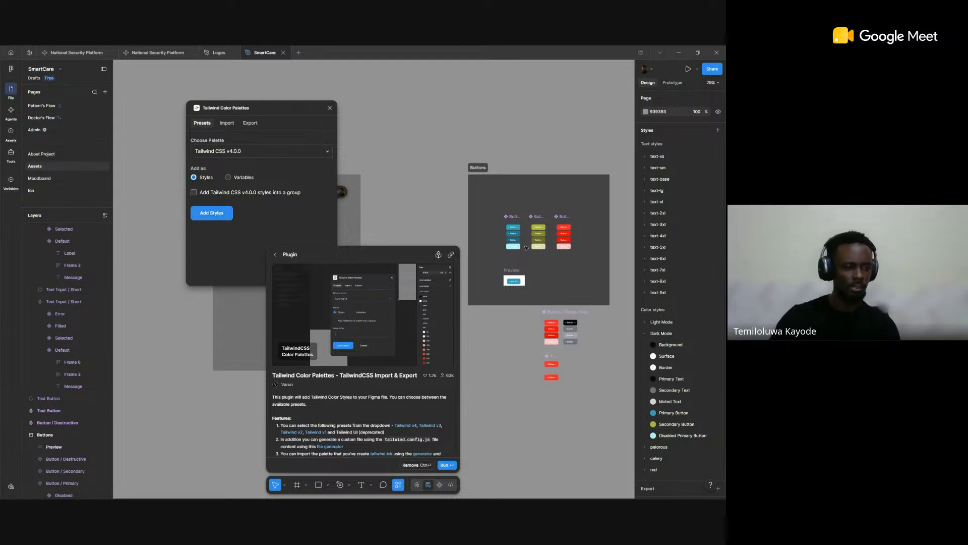
Step: Look through the color style groups added from the Tailwind CSS v4.0.0 palette, from slate to rose
scroll(686, 298, down, 2)
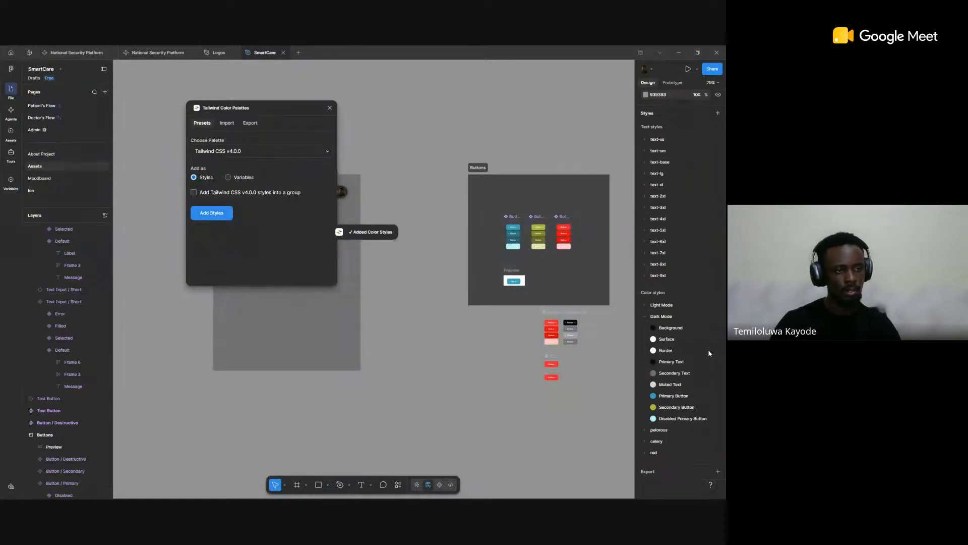
scroll(701, 354, down, 3)
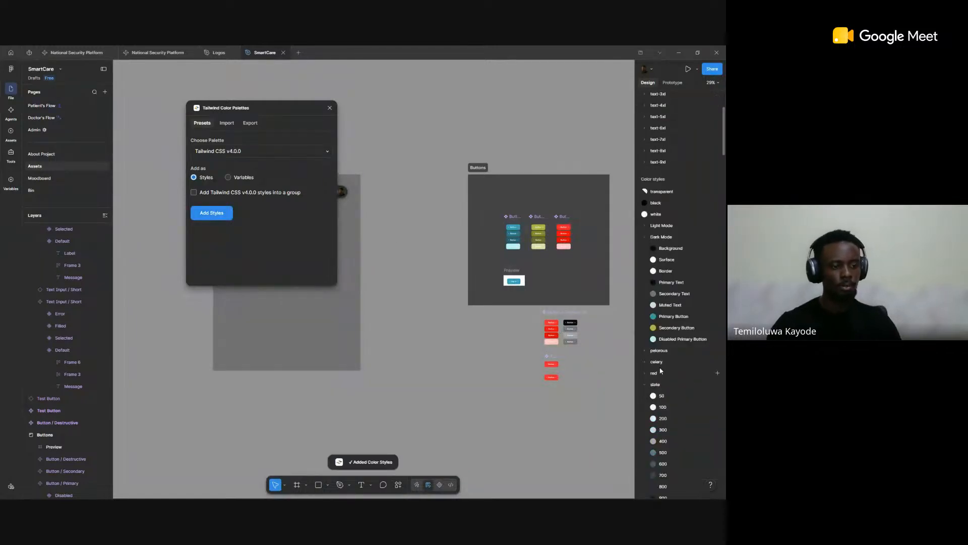
scroll(660, 371, down, 2)
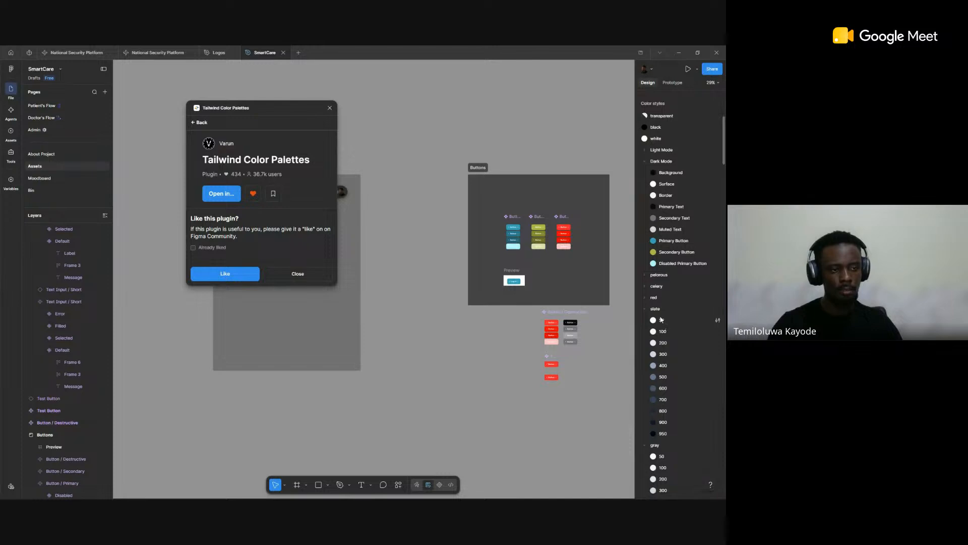
scroll(660, 446, down, 8)
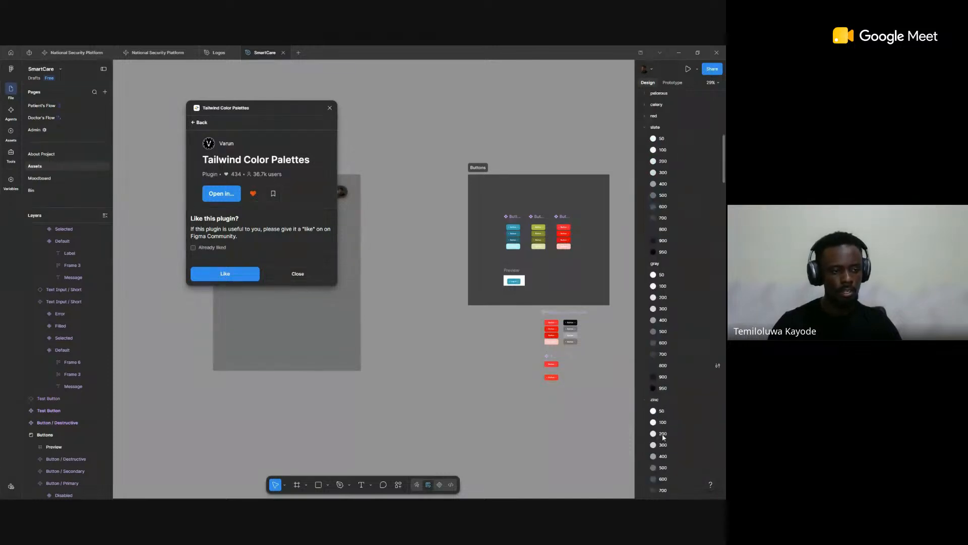
scroll(680, 442, down, 4)
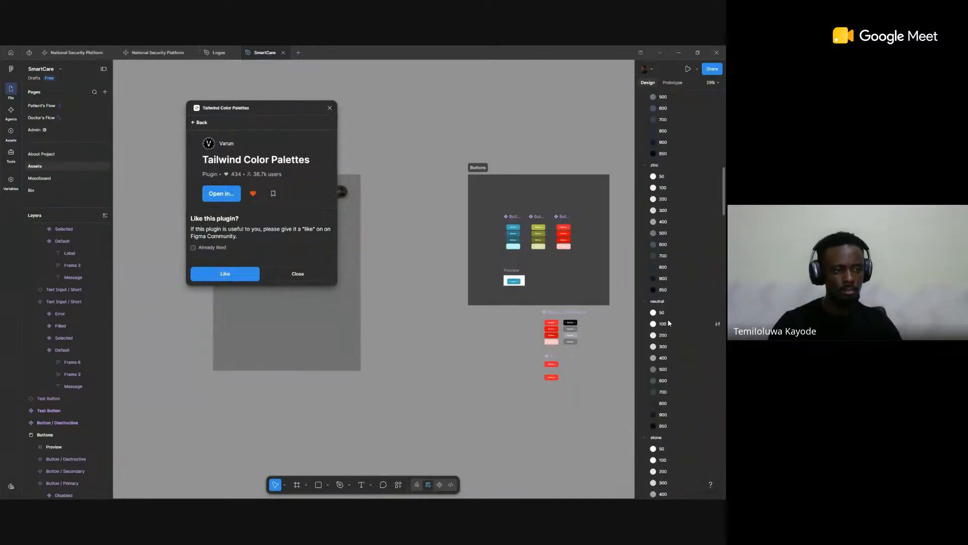
scroll(668, 377, down, 8)
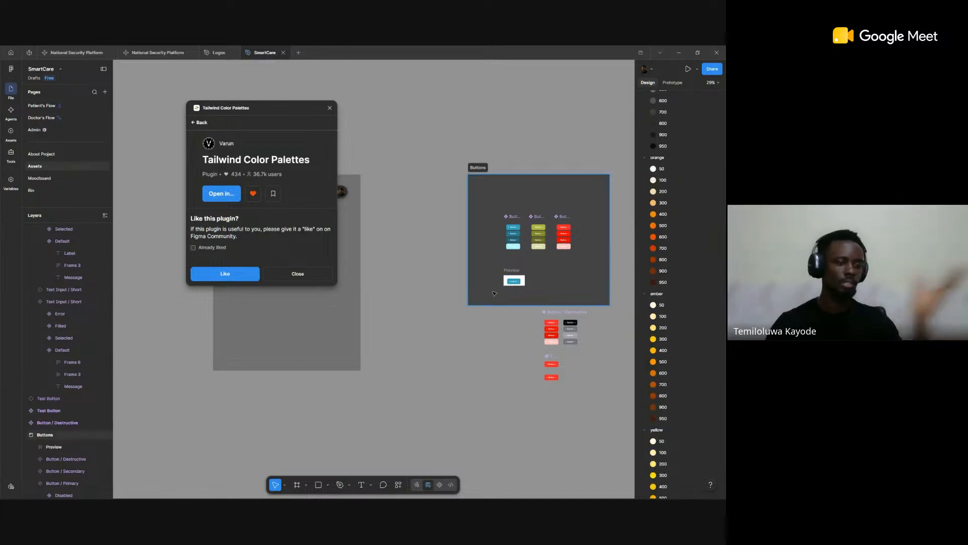
scroll(678, 331, down, 12)
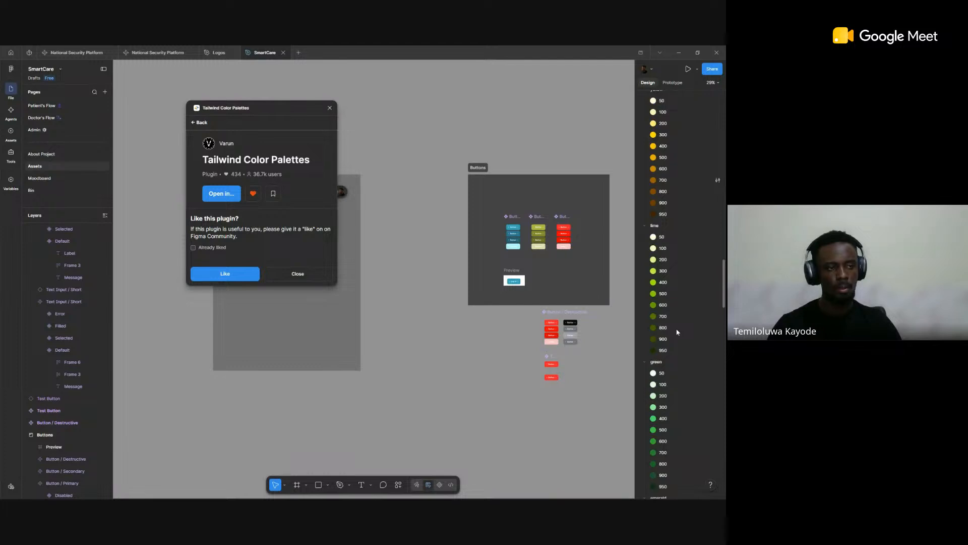
scroll(667, 309, down, 1)
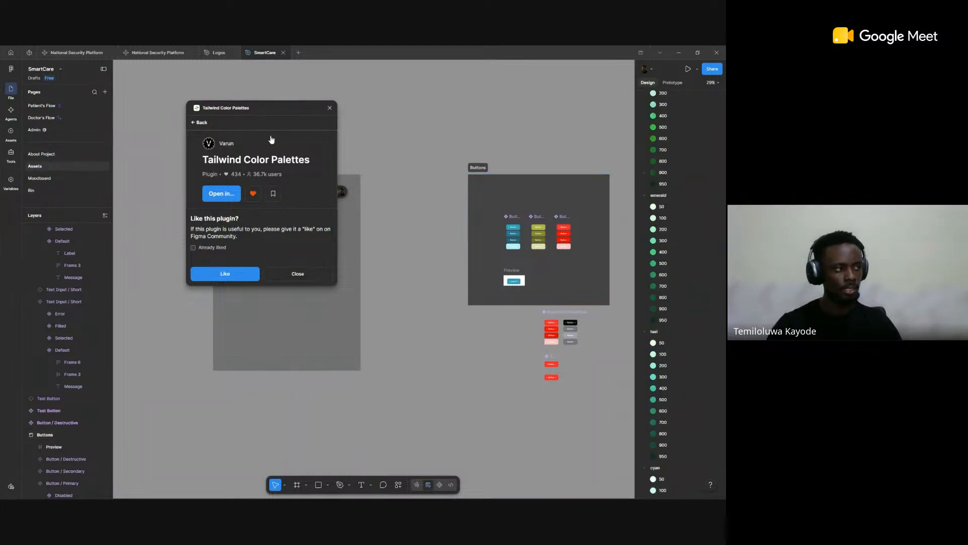
scroll(662, 357, down, 2)
scroll(663, 357, down, 10)
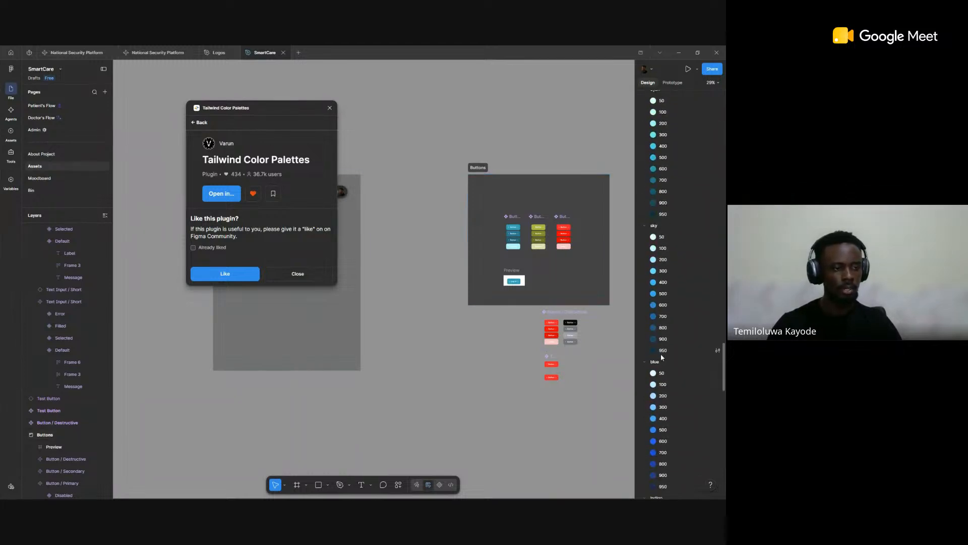
scroll(675, 348, down, 2)
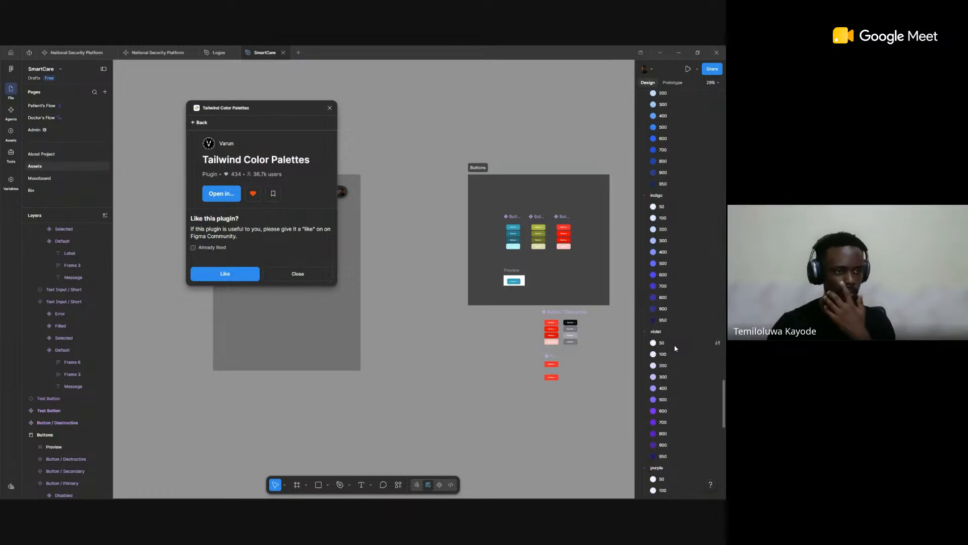
scroll(673, 344, down, 10)
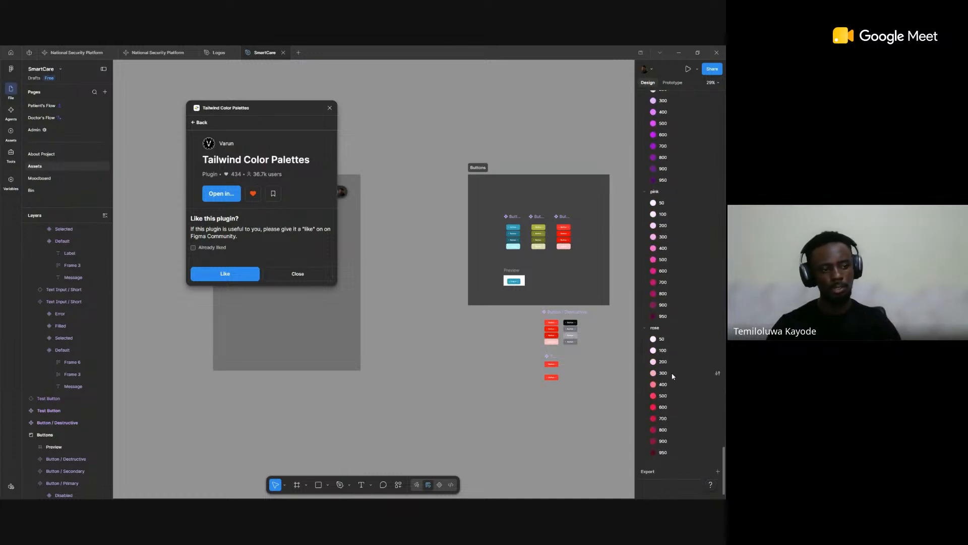
scroll(688, 317, up, 12)
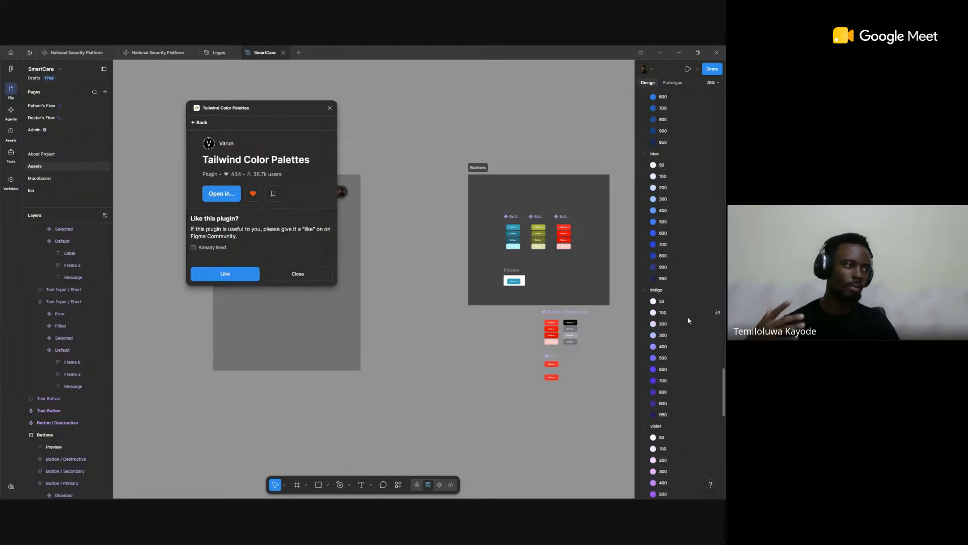
Step: Remove the color style groups that were added from the Tailwind CSS palette, keeping the file's own color styles
scroll(668, 186, up, 20)
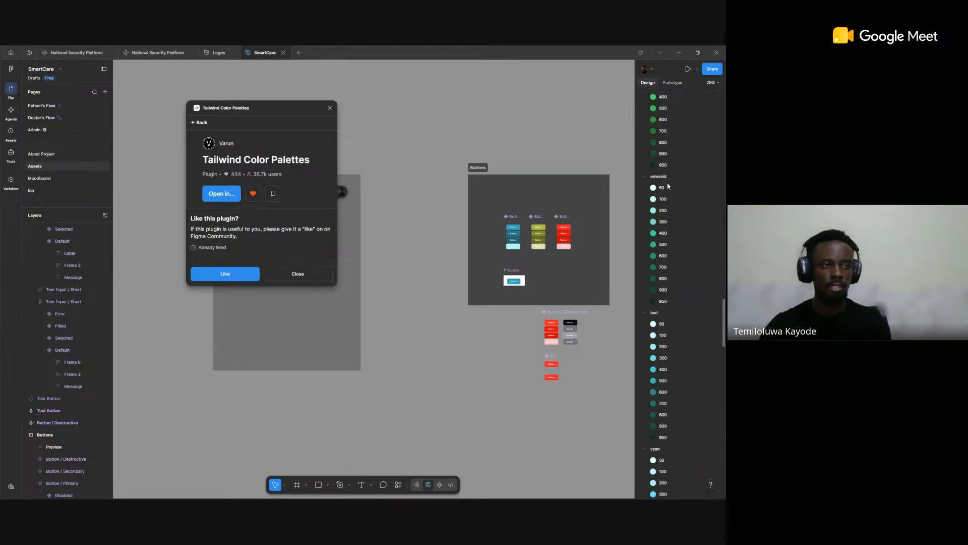
scroll(670, 227, up, 2)
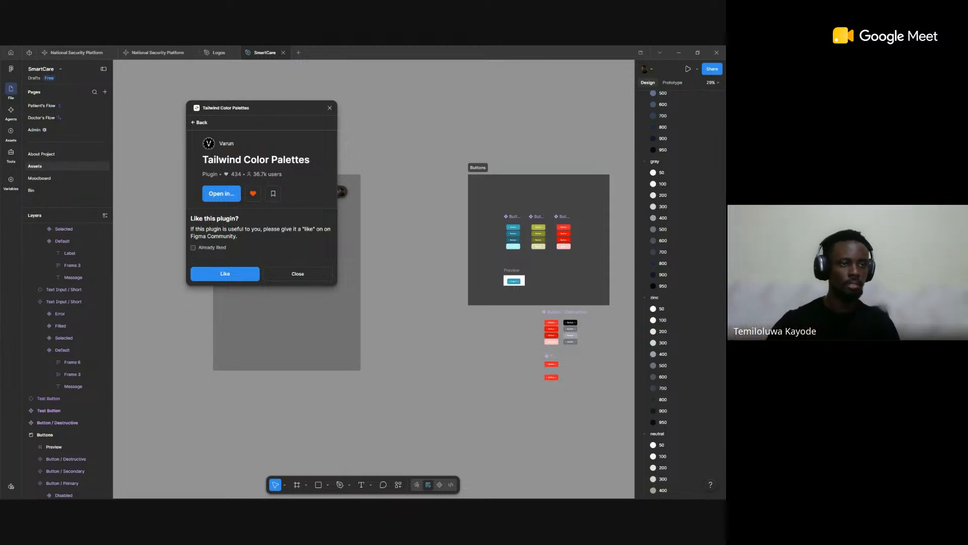
click(675, 161)
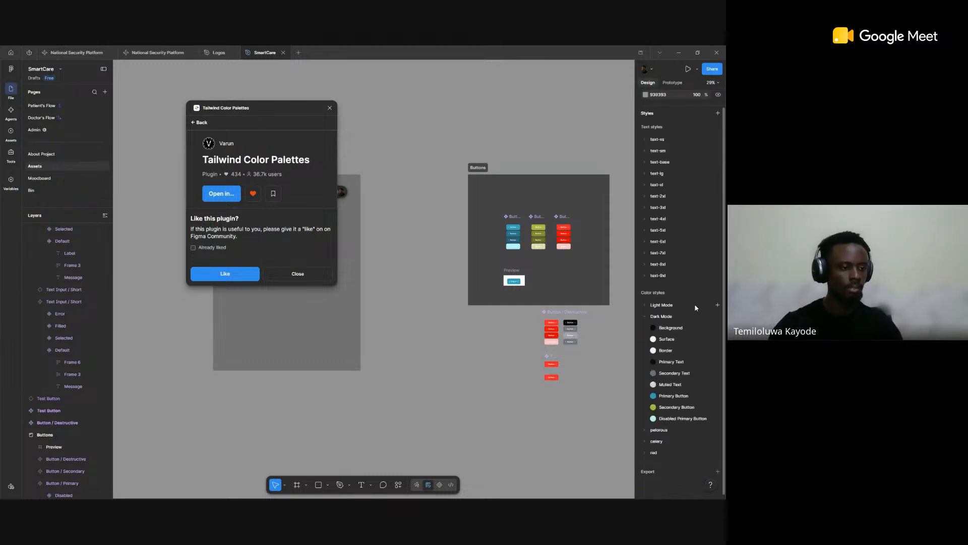
Step: Return from the plugin's details to its main view and load the example code for importing colors
click(198, 122)
click(226, 123)
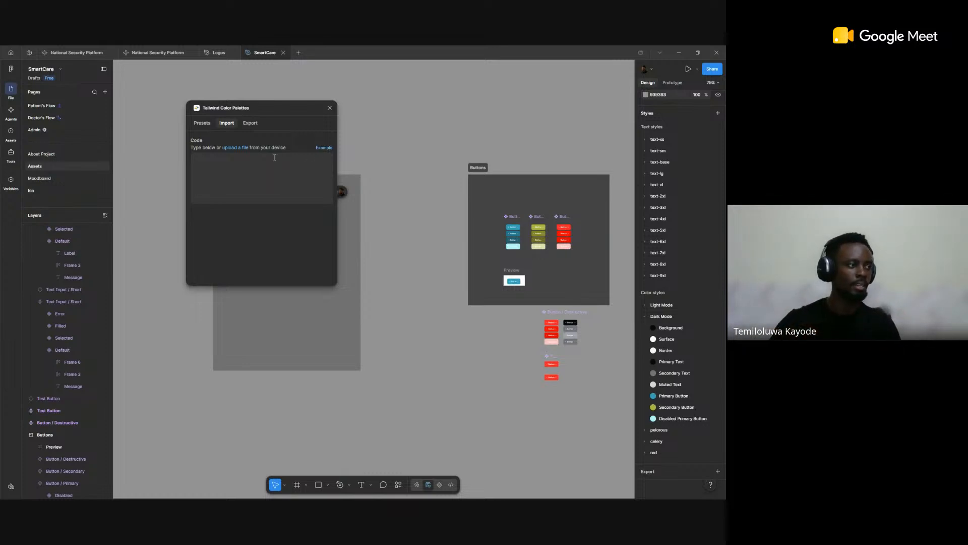
click(323, 148)
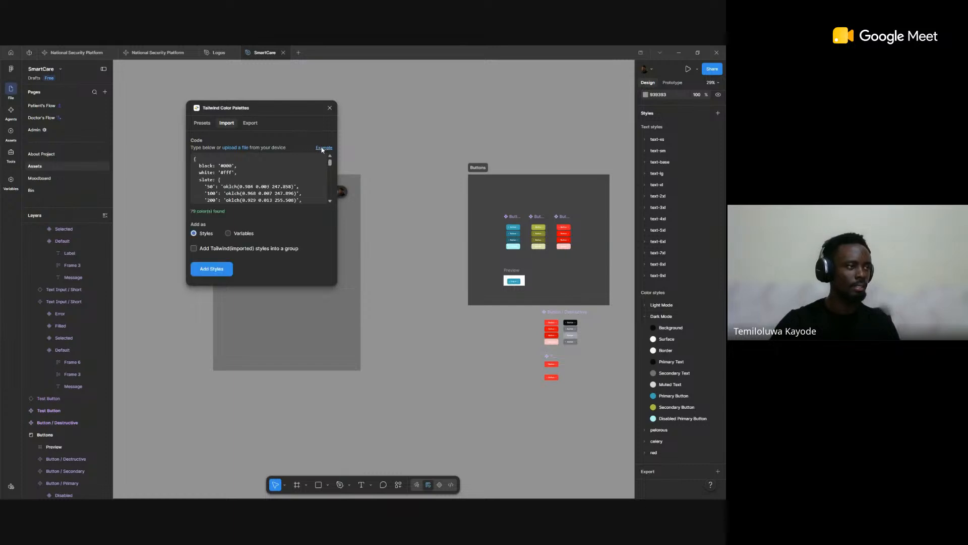
Step: Look through the example import code from slate to rose and clear it from the code field
scroll(220, 176, down, 15)
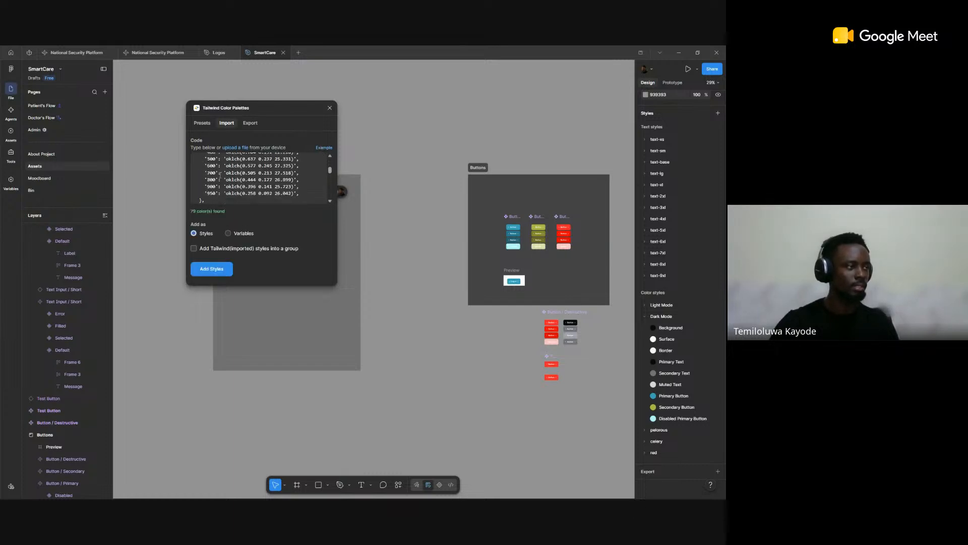
scroll(220, 175, down, 3)
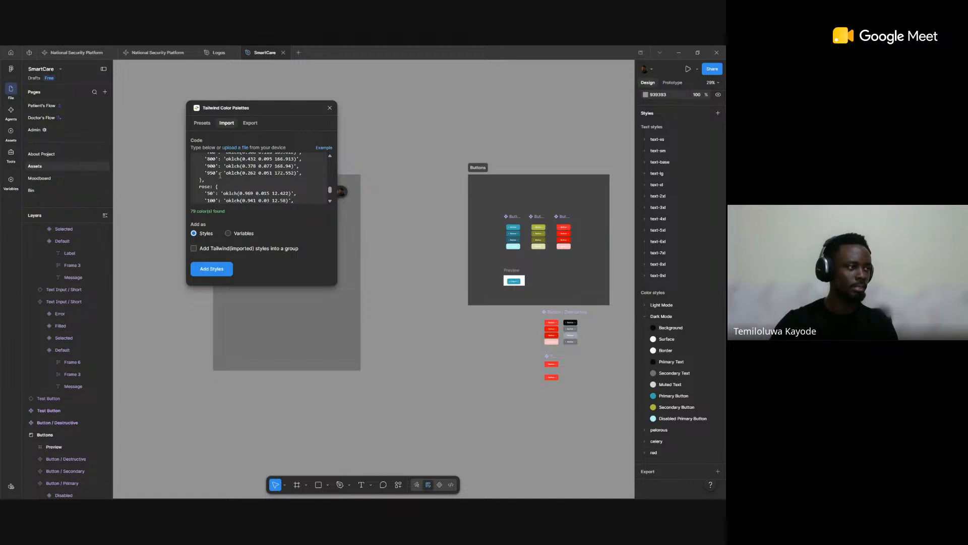
scroll(255, 173, up, 2)
scroll(226, 191, down, 2)
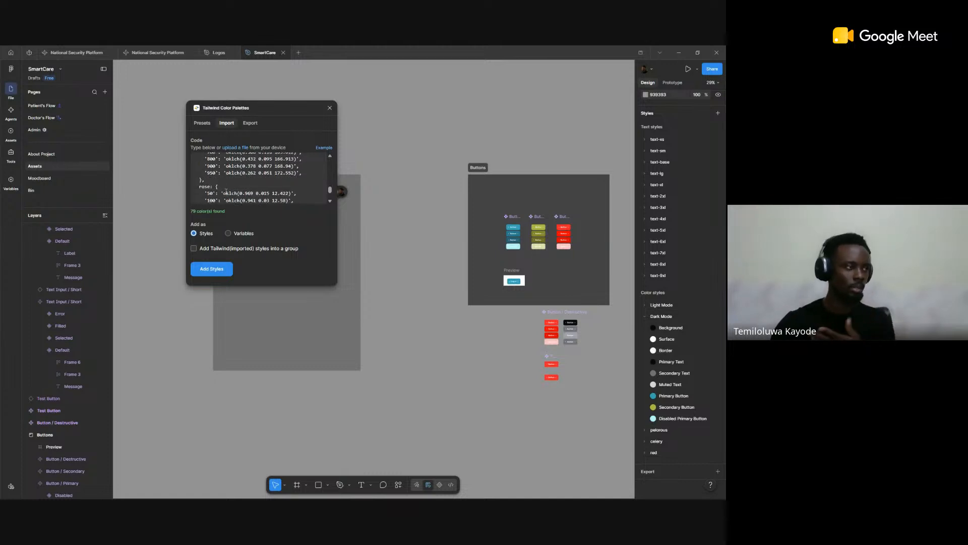
scroll(247, 186, up, 3)
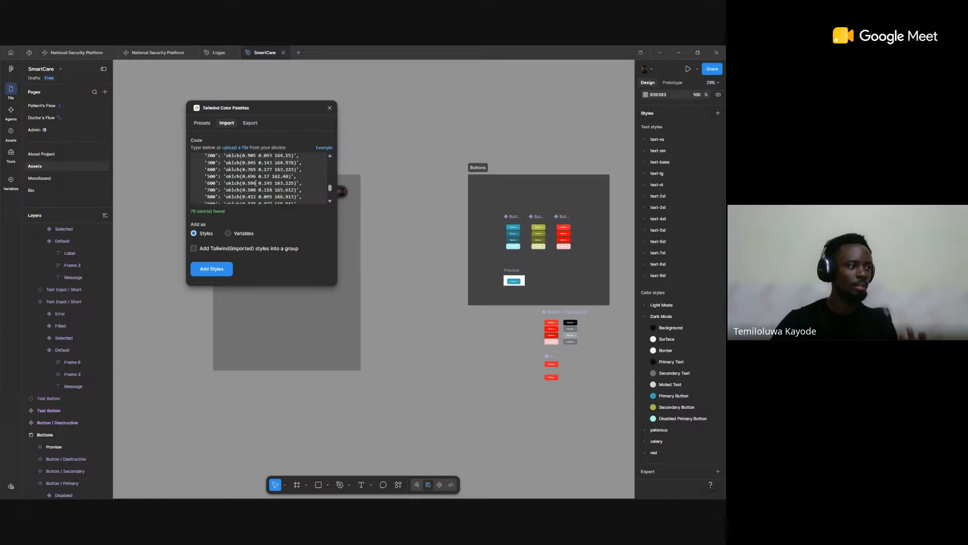
scroll(256, 184, down, 3)
key(ctrl+a)
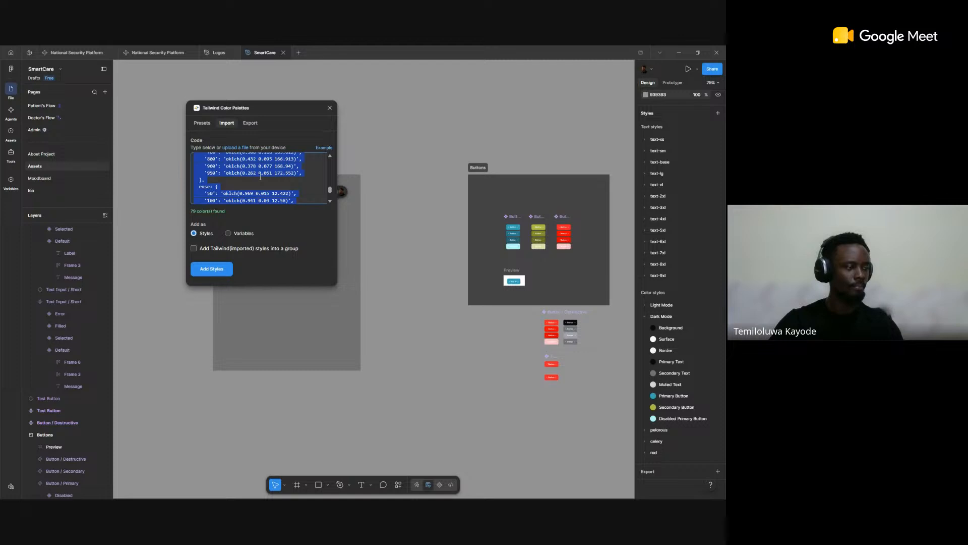
key(BackSpace)
Step: Show the plugin's export code for the file's color styles and examine its light-mode and dark-mode entries
click(251, 124)
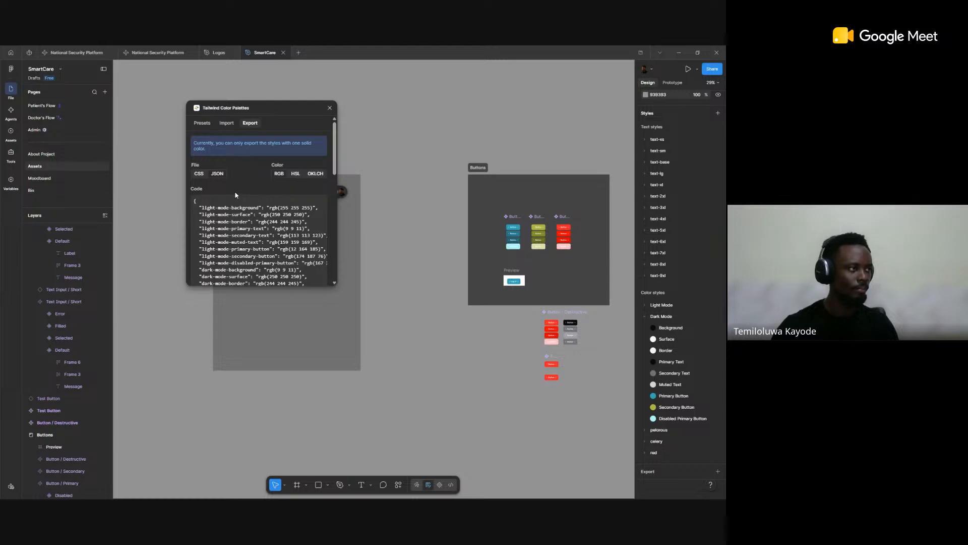
scroll(262, 222, down, 3)
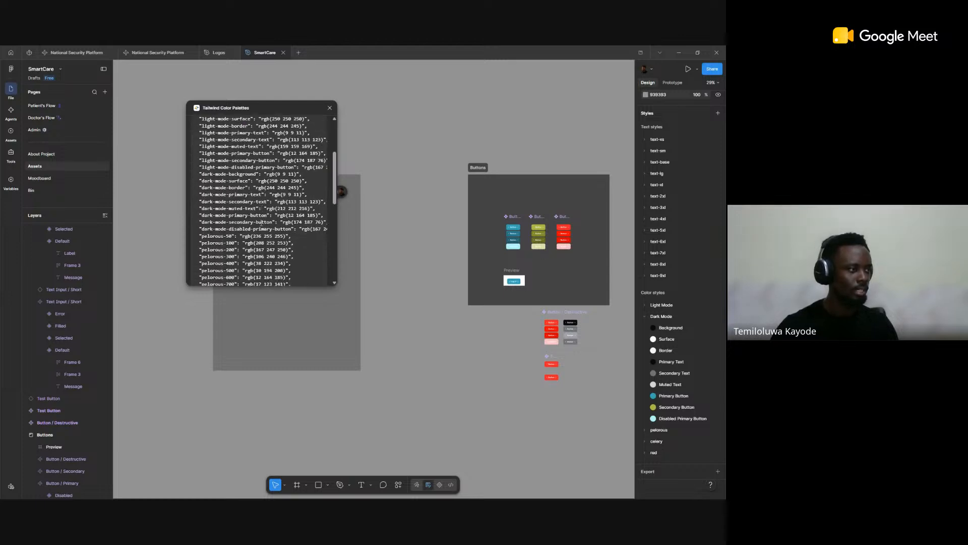
scroll(204, 220, up, 3)
scroll(203, 221, down, 1)
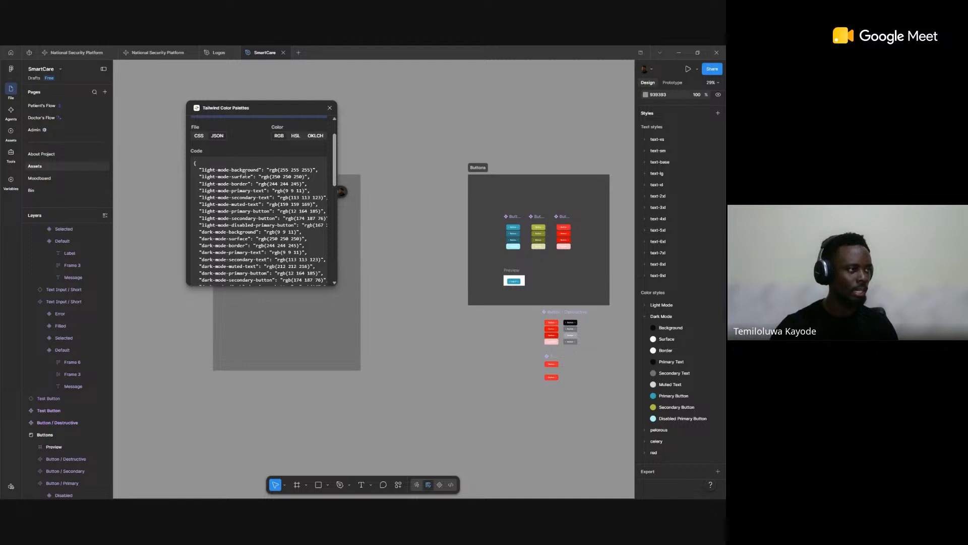
Step: Expand the Light Mode color styles and compare them with the export code, reading on through the pelorous, celery and red shades
click(645, 306)
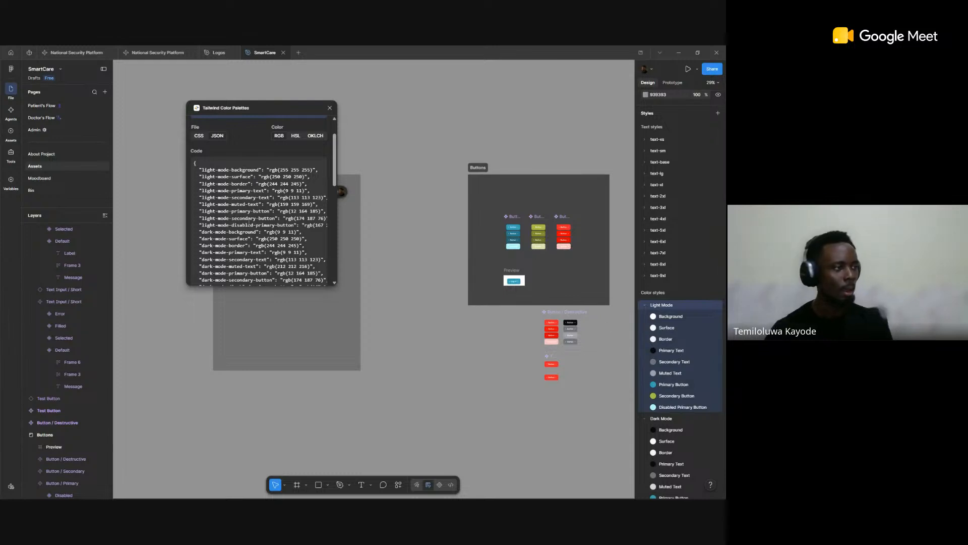
scroll(258, 217, down, 5)
scroll(259, 217, down, 5)
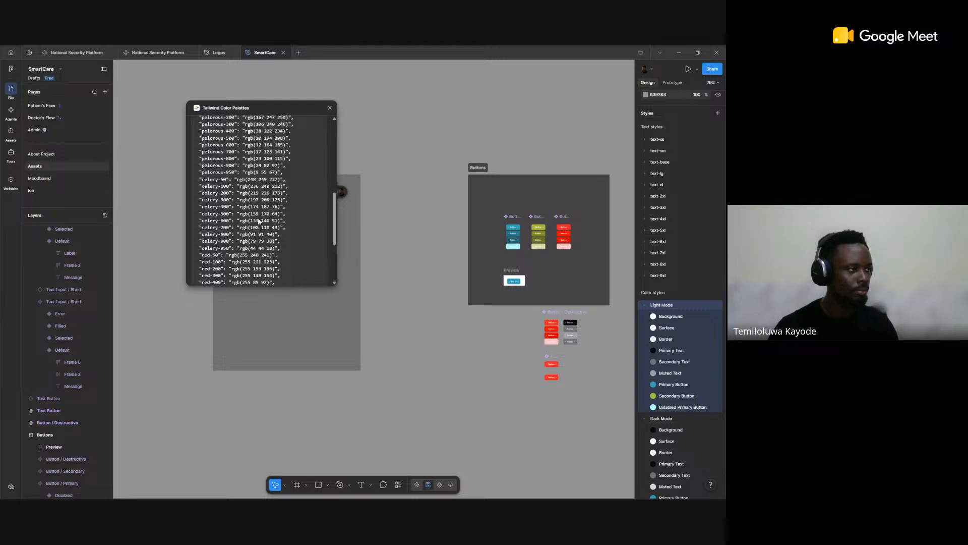
scroll(228, 201, up, 15)
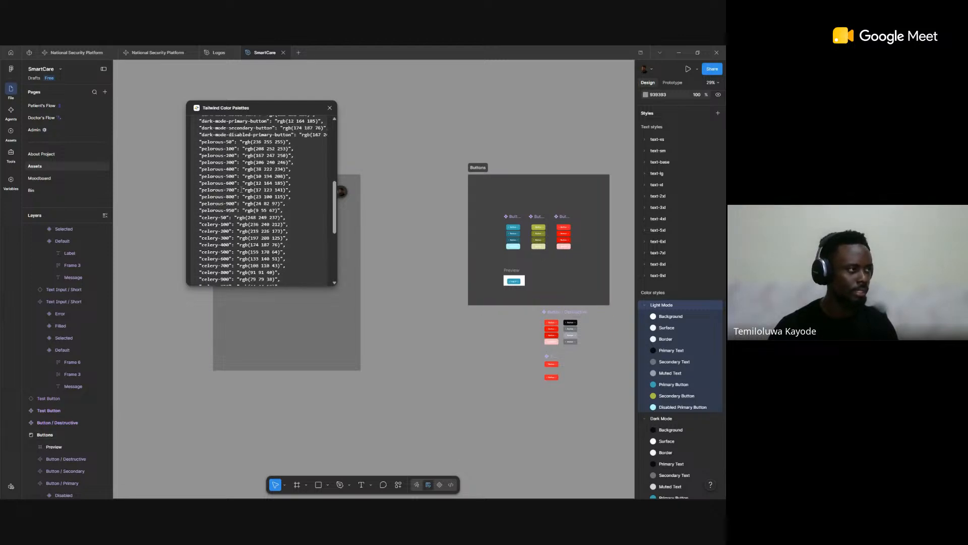
scroll(228, 202, down, 15)
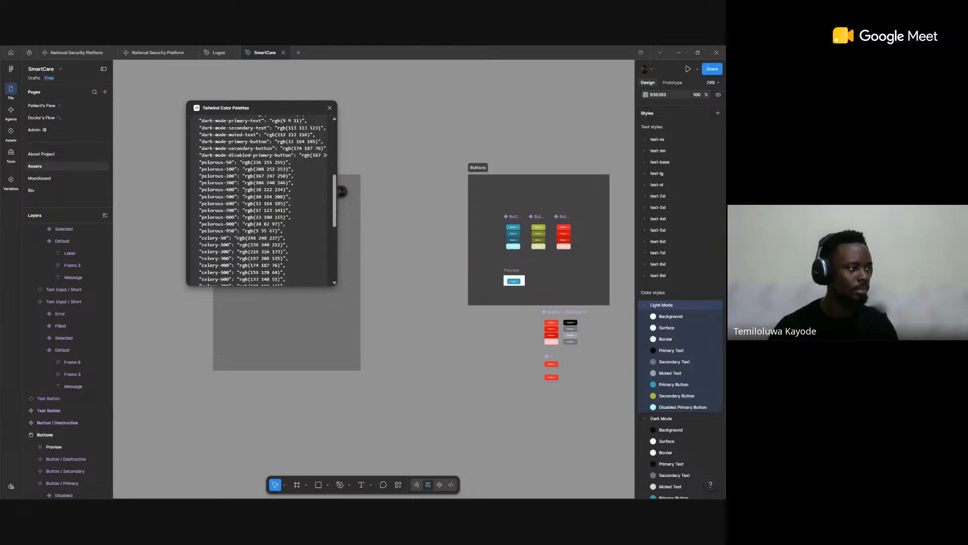
scroll(294, 177, up, 15)
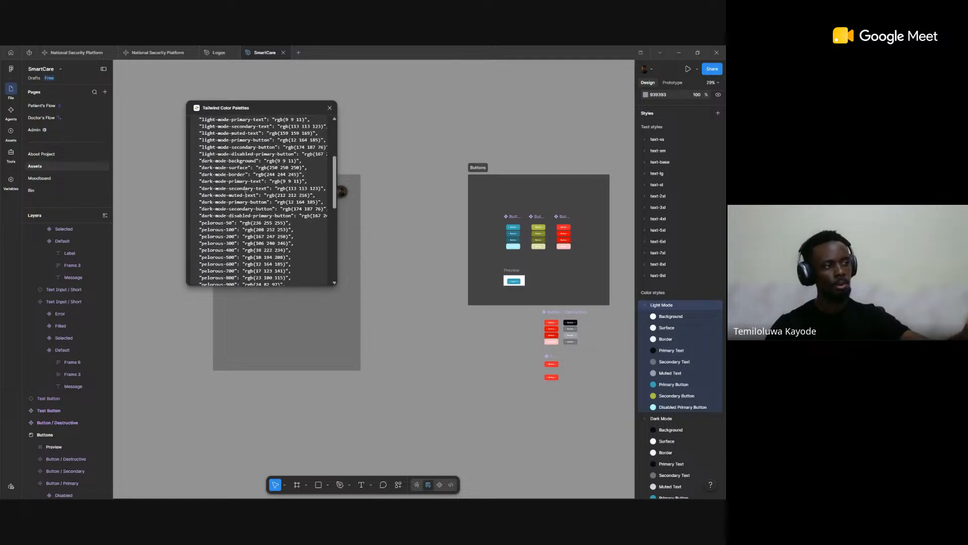
scroll(293, 178, down, 15)
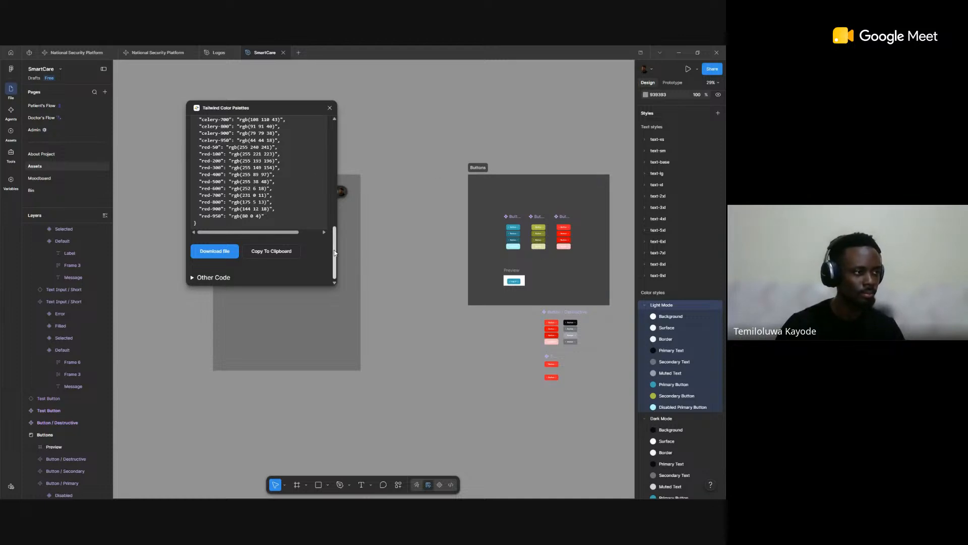
scroll(295, 205, up, 1)
scroll(294, 204, up, 5)
scroll(295, 204, down, 5)
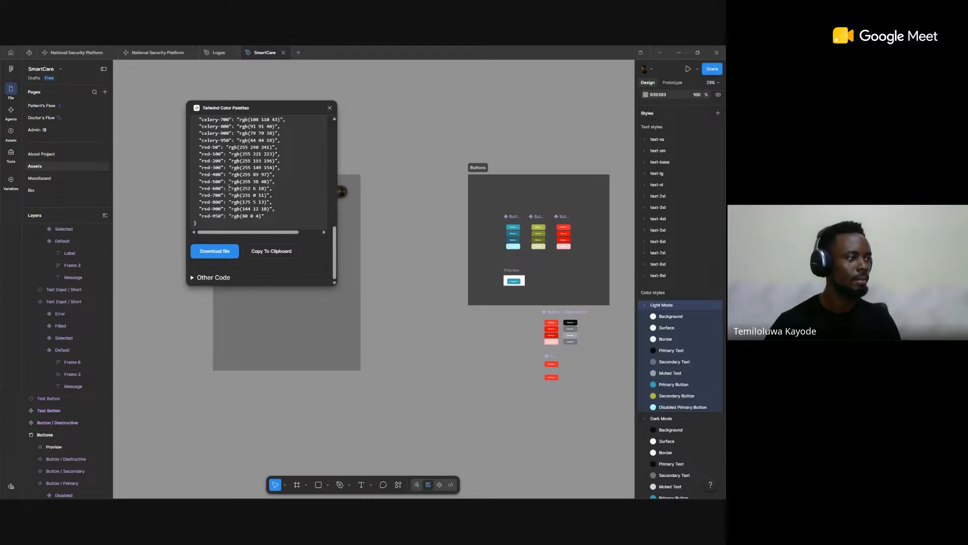
Step: Expand the Other Code section of the export and look through the text size, line-height, letter-spacing and font-weight definitions
click(193, 277)
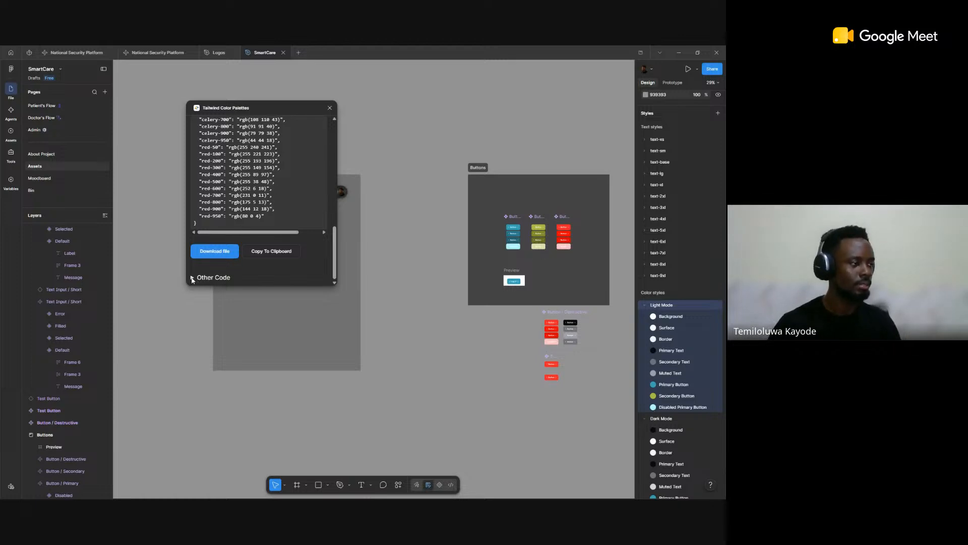
scroll(279, 261, down, 5)
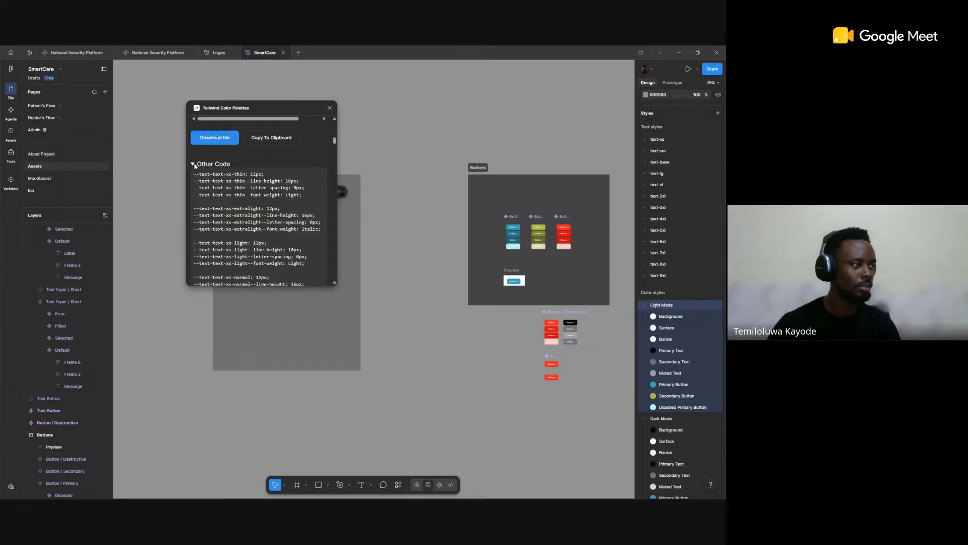
click(193, 164)
click(194, 277)
scroll(280, 220, down, 5)
scroll(281, 220, up, 10)
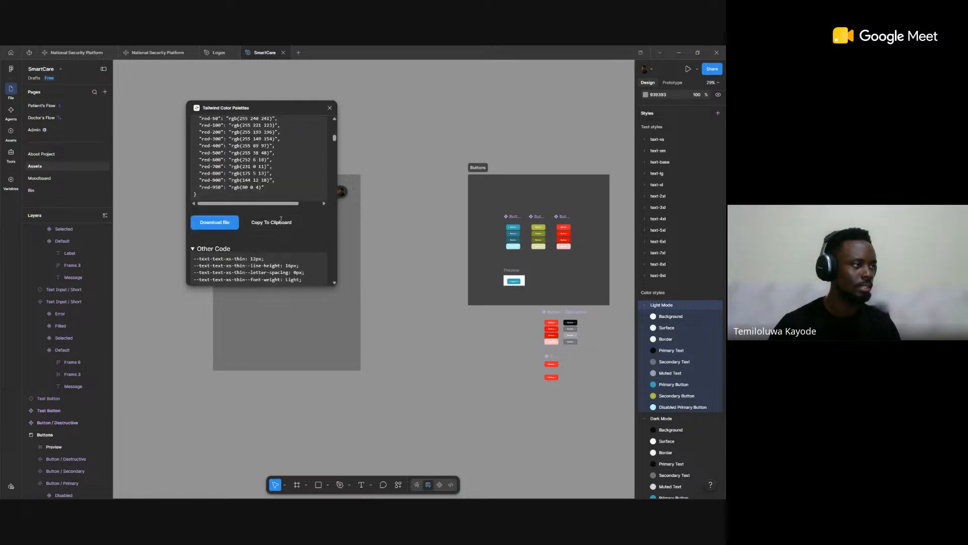
scroll(281, 219, down, 3)
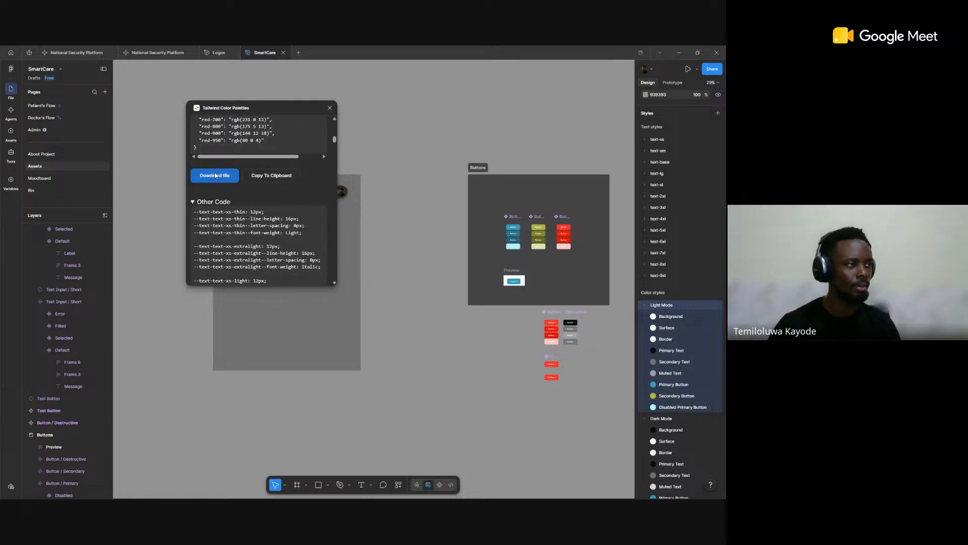
scroll(282, 216, down, 2)
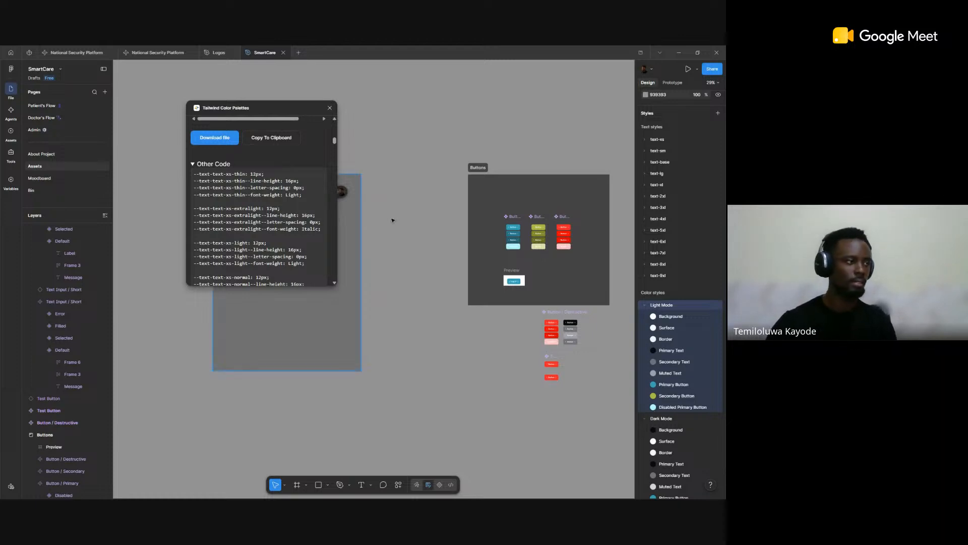
scroll(248, 205, down, 12)
scroll(247, 205, down, 20)
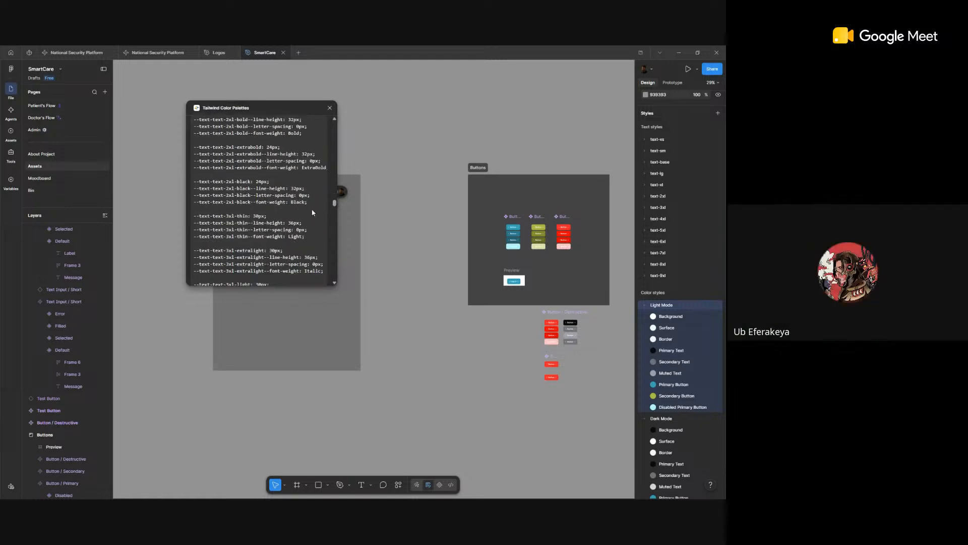
drag(334, 192, 329, 140)
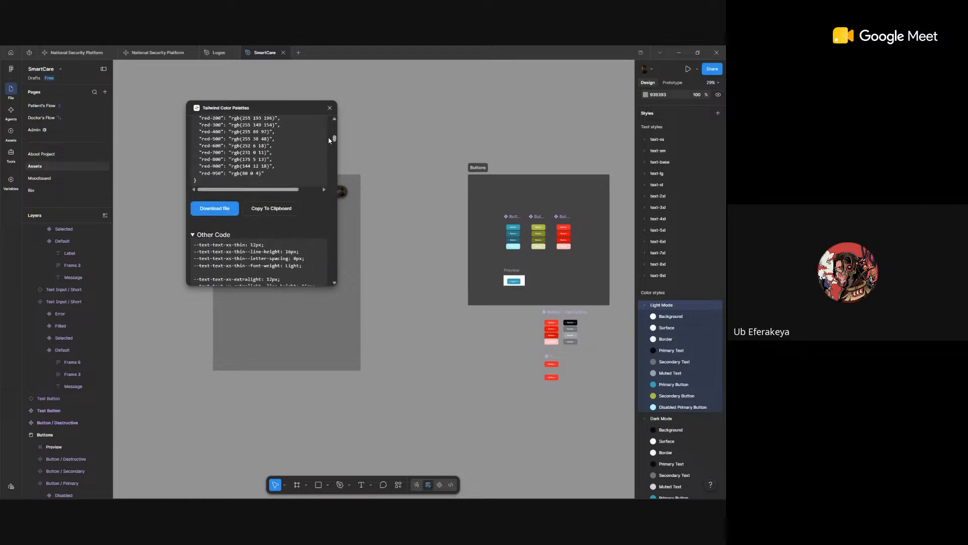
scroll(288, 152, up, 10)
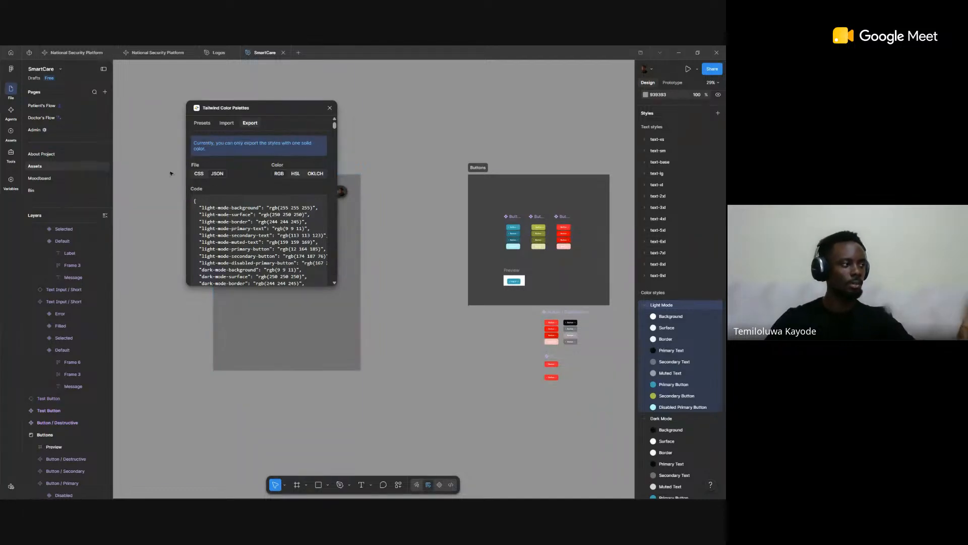
Step: Collapse the Dark Mode and Light Mode color style groups and expand the pelorous group
scroll(677, 420, down, 2)
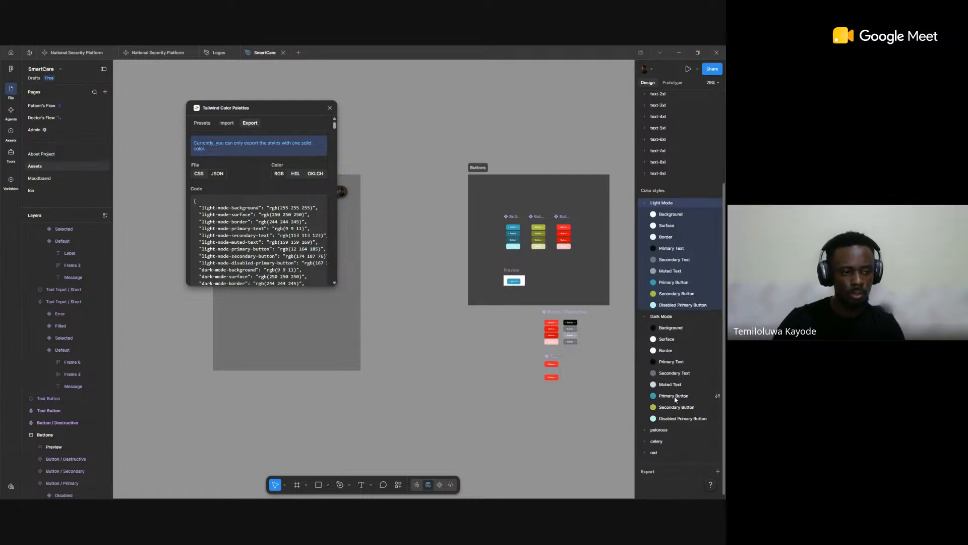
click(647, 317)
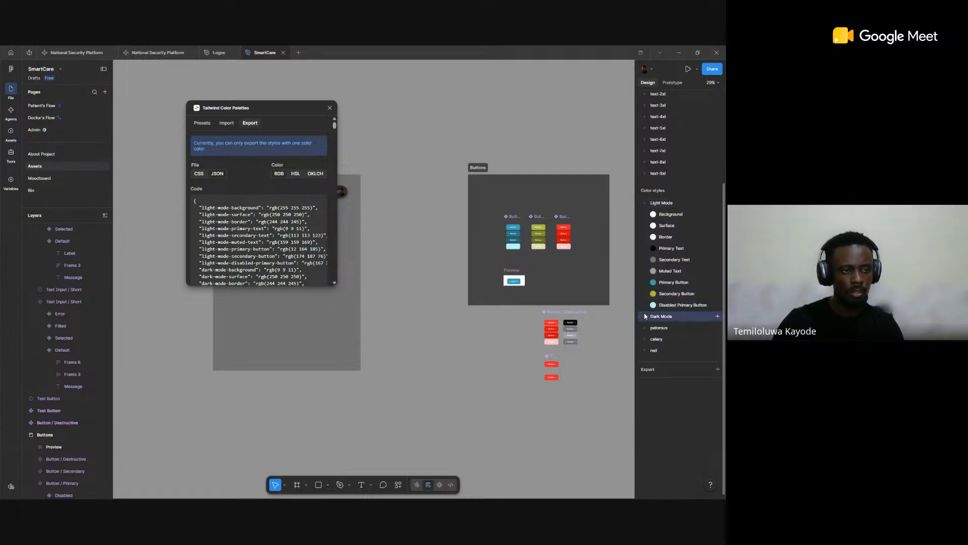
click(645, 203)
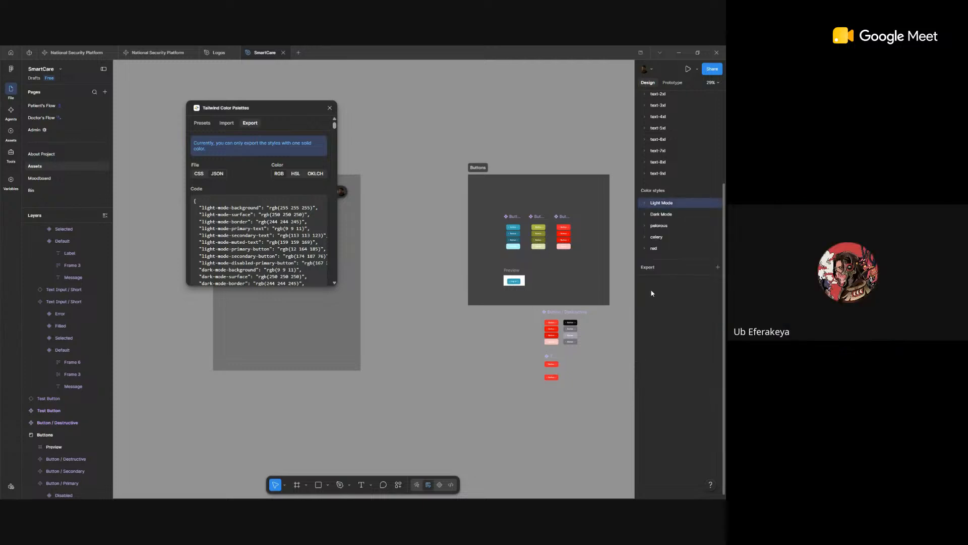
click(642, 224)
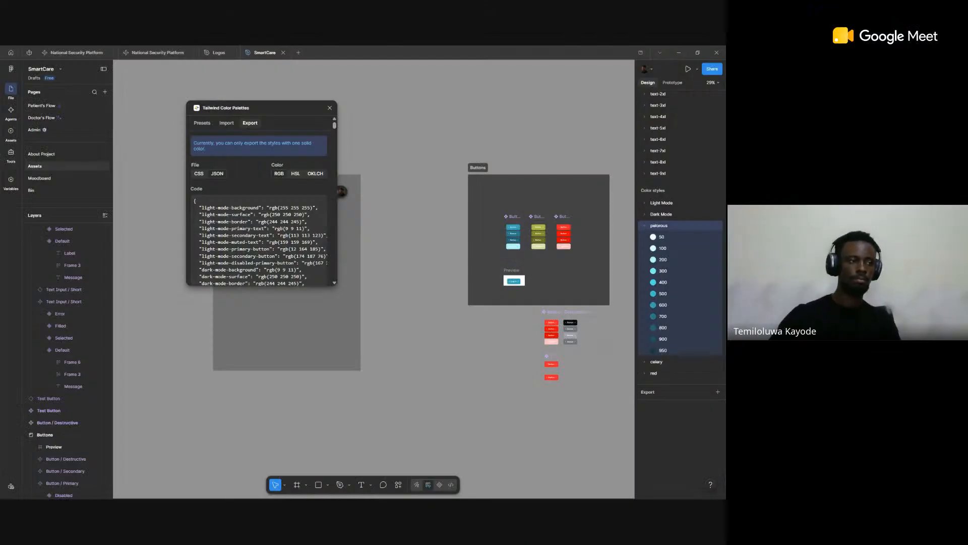
Step: Switch to the browser to view the UI Colors Tailwind CSS Color Generator, and return to the Buttons frame in Figma
key(alt+Tab)
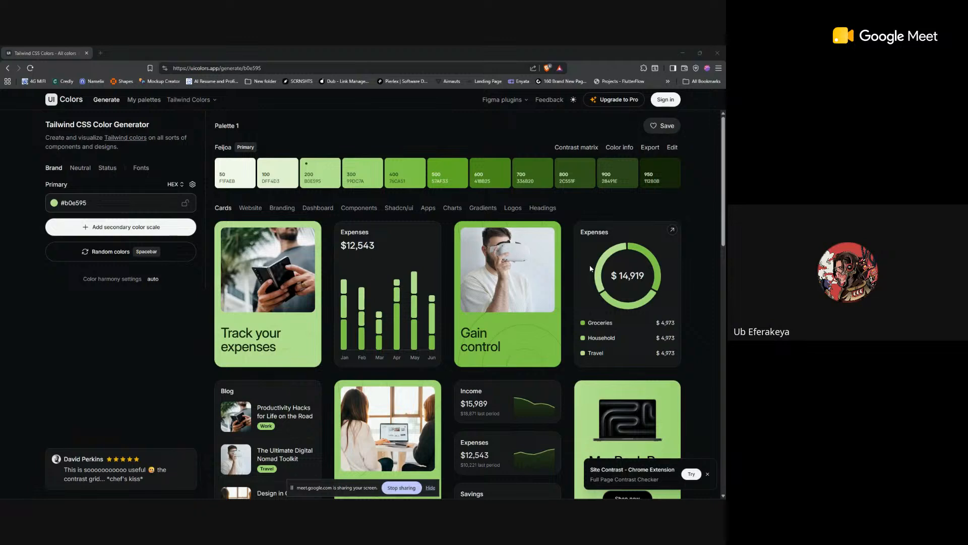
key(alt+Tab)
key(alt+Tab)
key(alt+Tab)
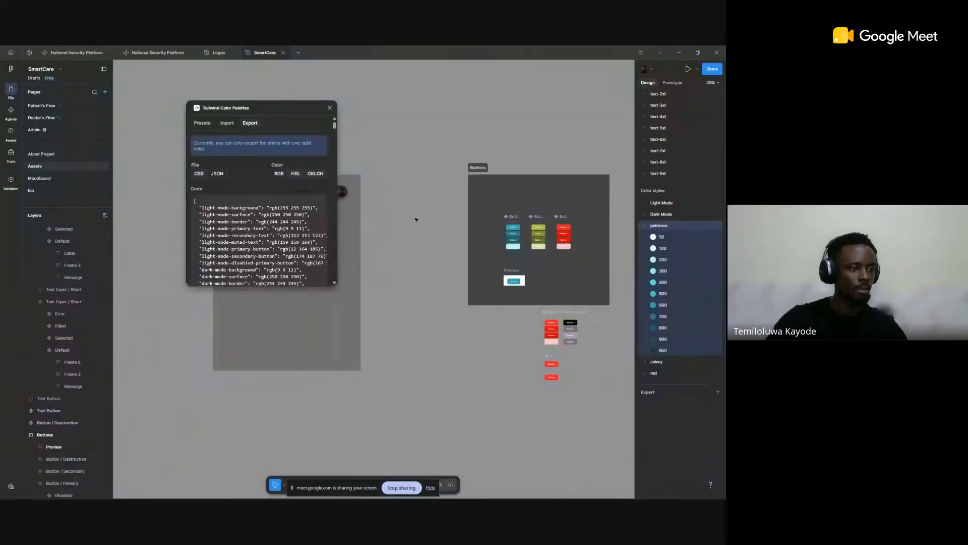
scroll(513, 228, up, 5)
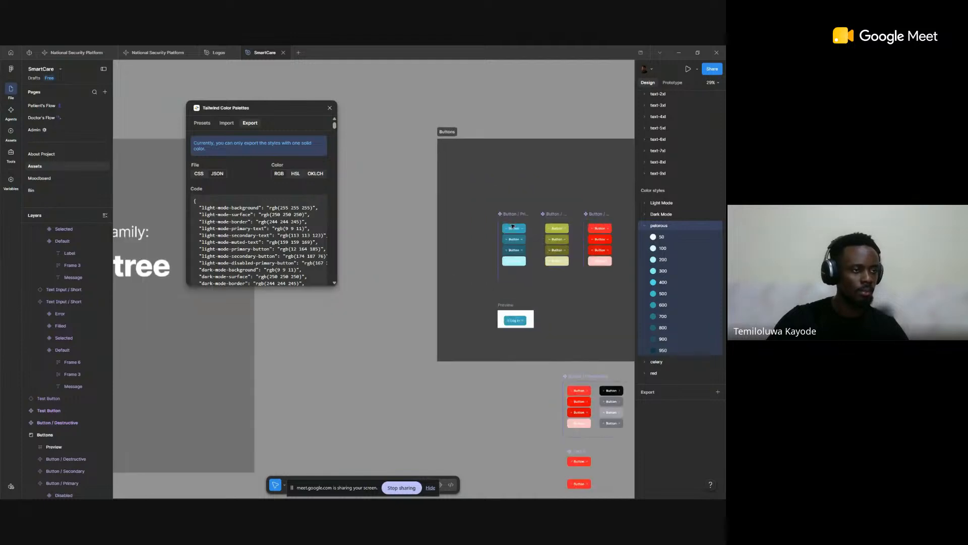
Step: Copy the hex code of the Light Mode/Primary Button color style from the default primary button's fill, and close the style editor
scroll(512, 224, up, 4)
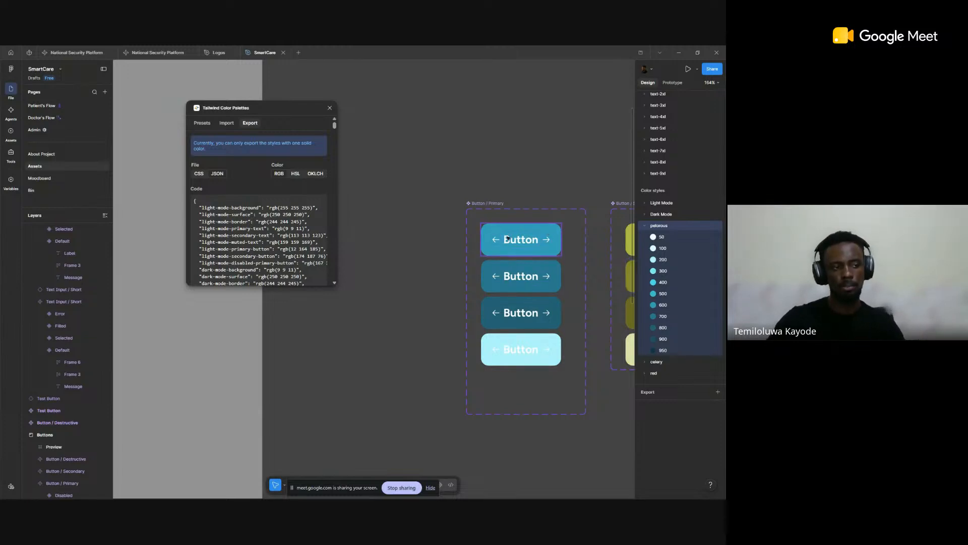
click(530, 242)
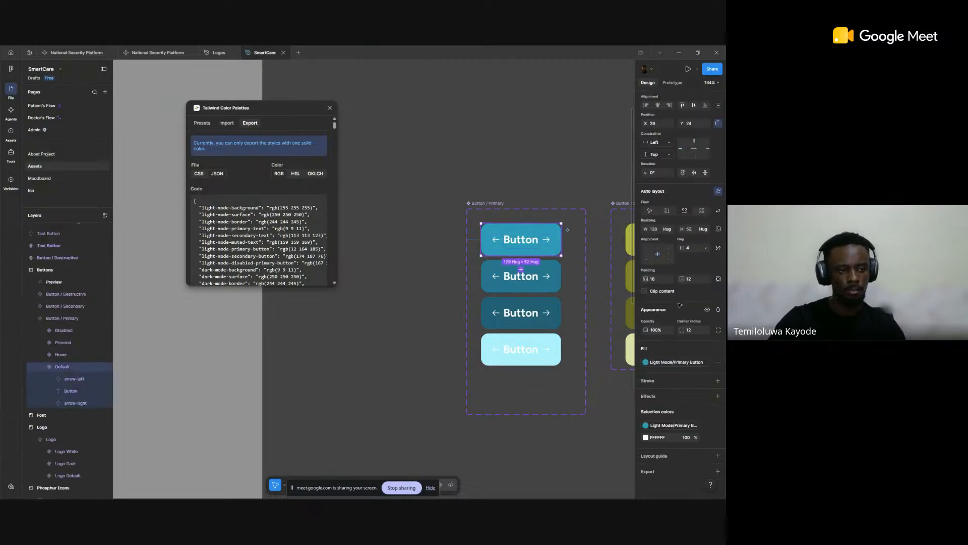
click(668, 362)
right_click(558, 420)
click(570, 424)
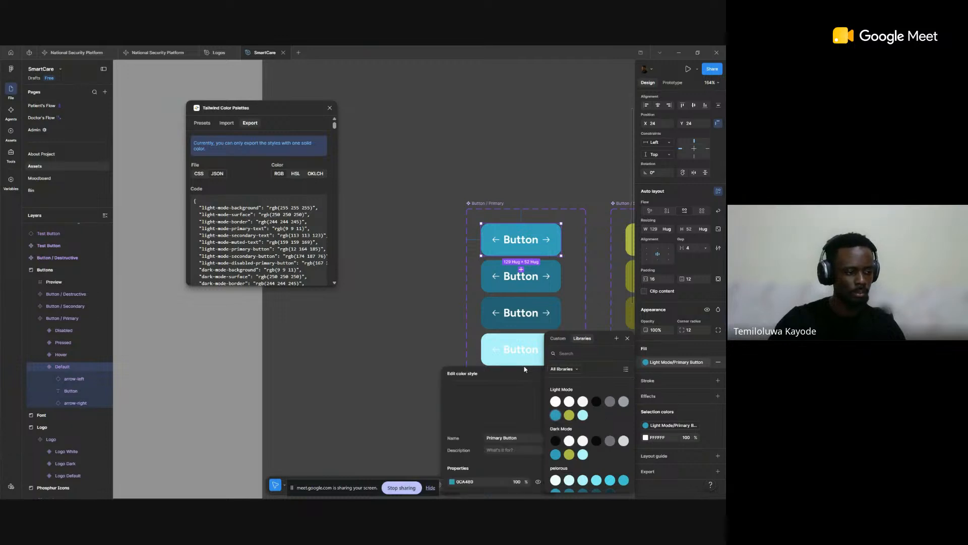
click(466, 482)
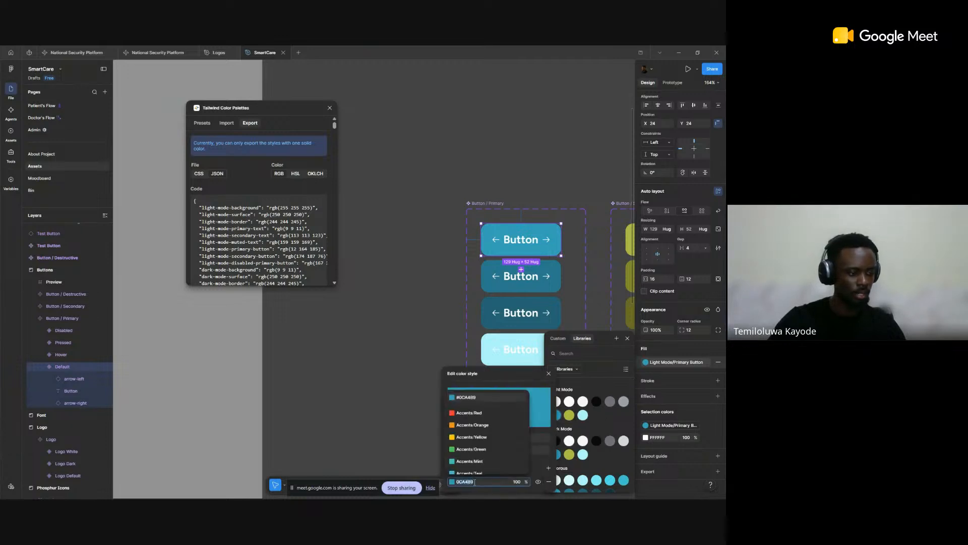
key(Escape)
key(Escape)
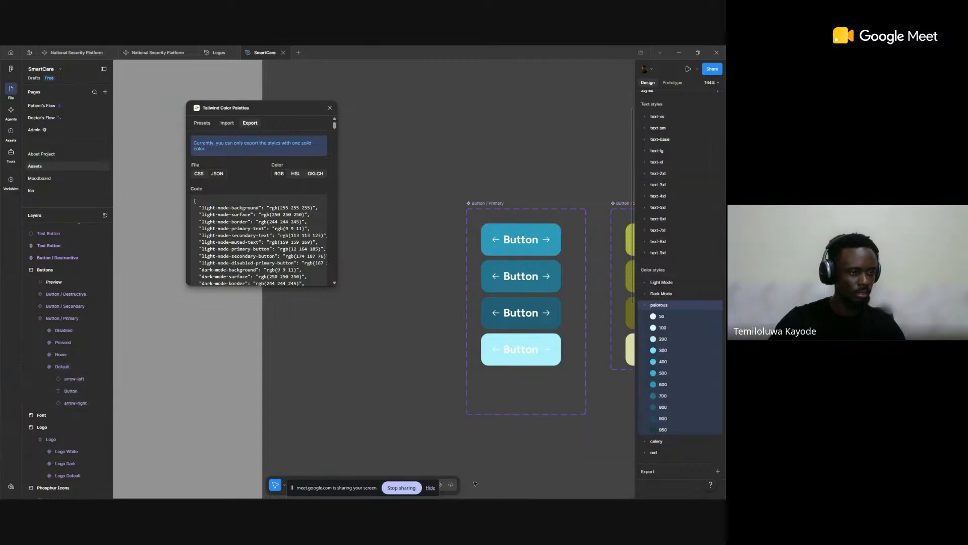
Step: Hide the screen-sharing bar, switch to UI Colors in the browser, and set the primary color to #0ca4b9
click(430, 488)
key(alt+Tab)
key(alt+Tab)
key(alt+Tab)
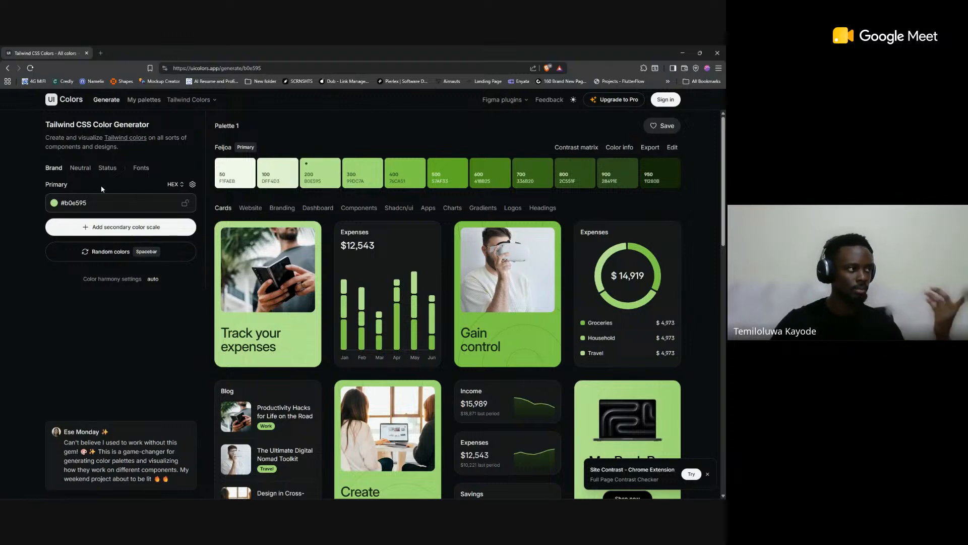
click(110, 202)
key(ctrl+a)
click(120, 321)
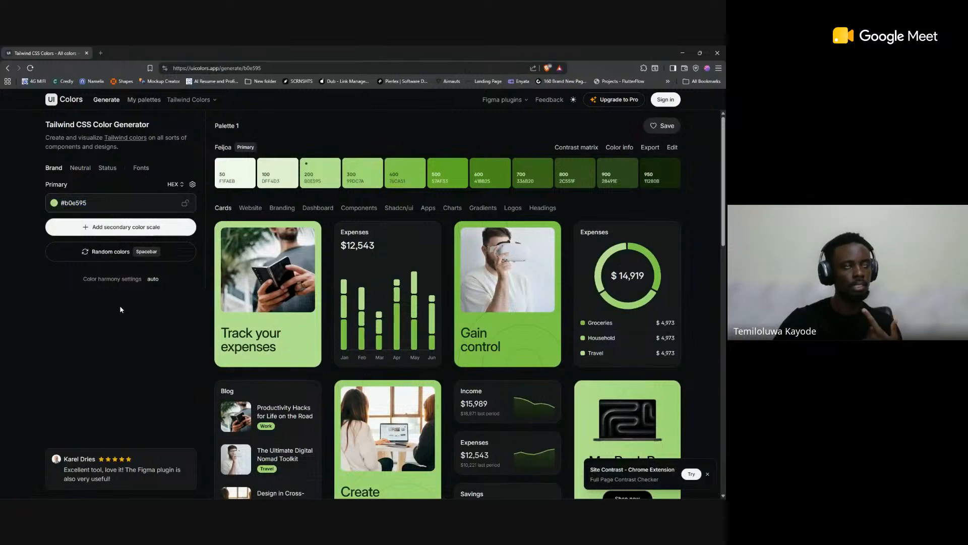
click(109, 203)
key(ctrl+a)
text(#0ca4b9)
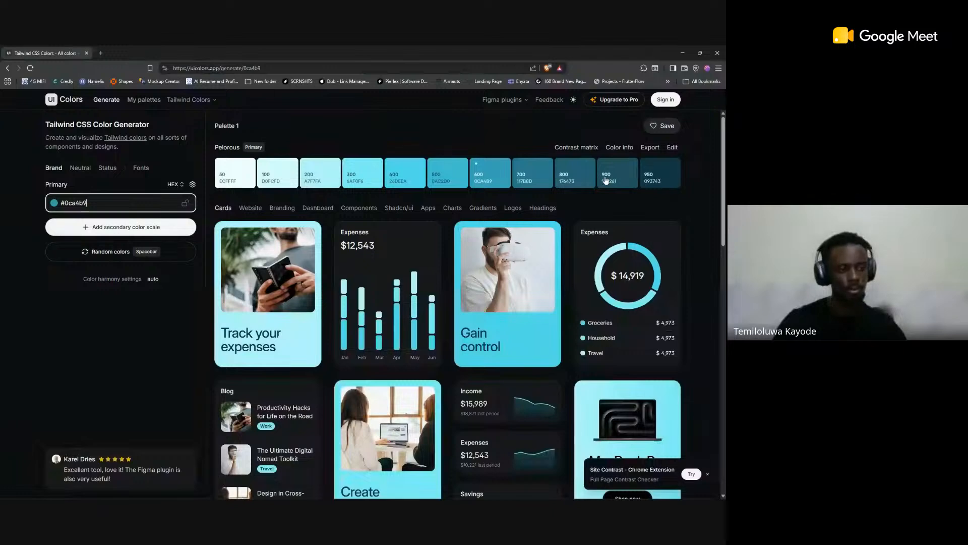
Step: Compare the generated Pelorous palette with the pelorous color styles in Figma, and copy its Tailwind 3 hex code export in UI Colors
key(alt+Tab)
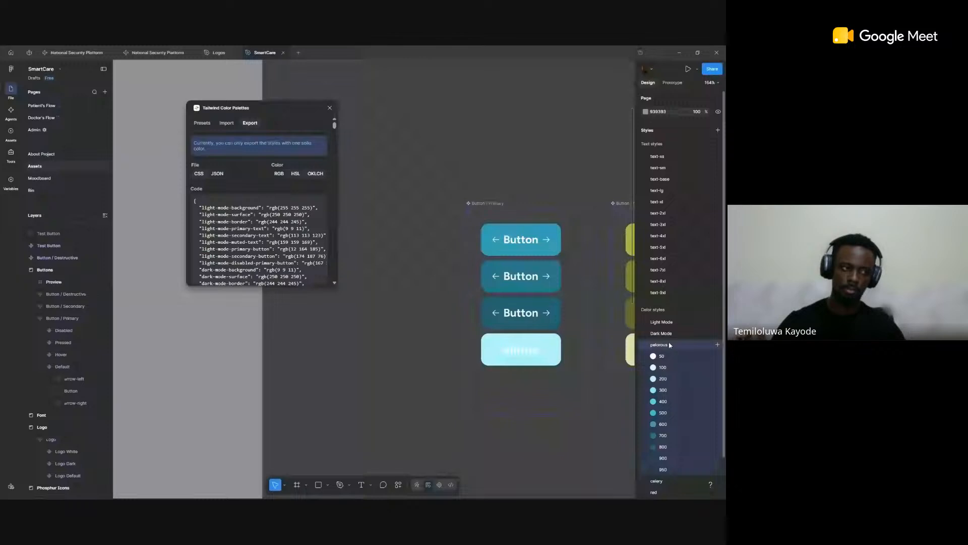
key(alt+Tab)
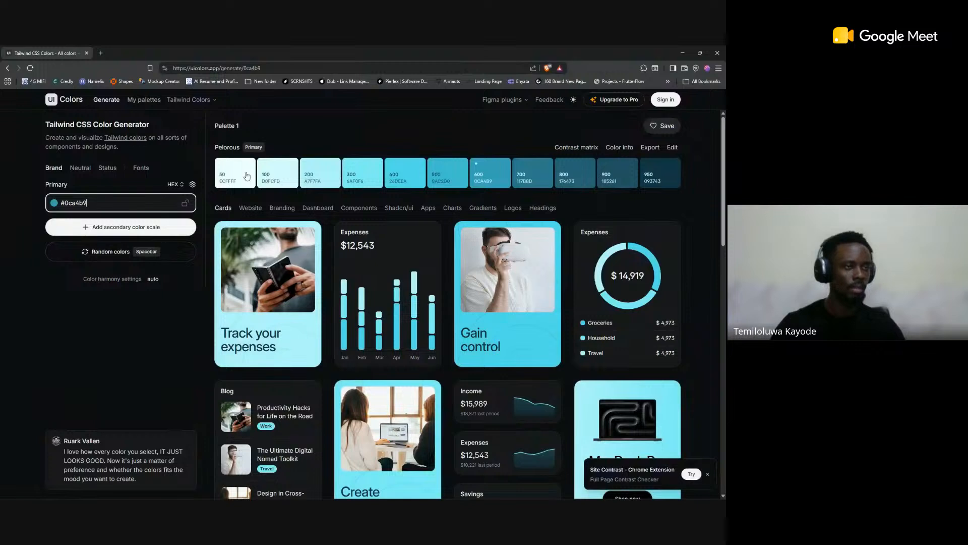
click(652, 151)
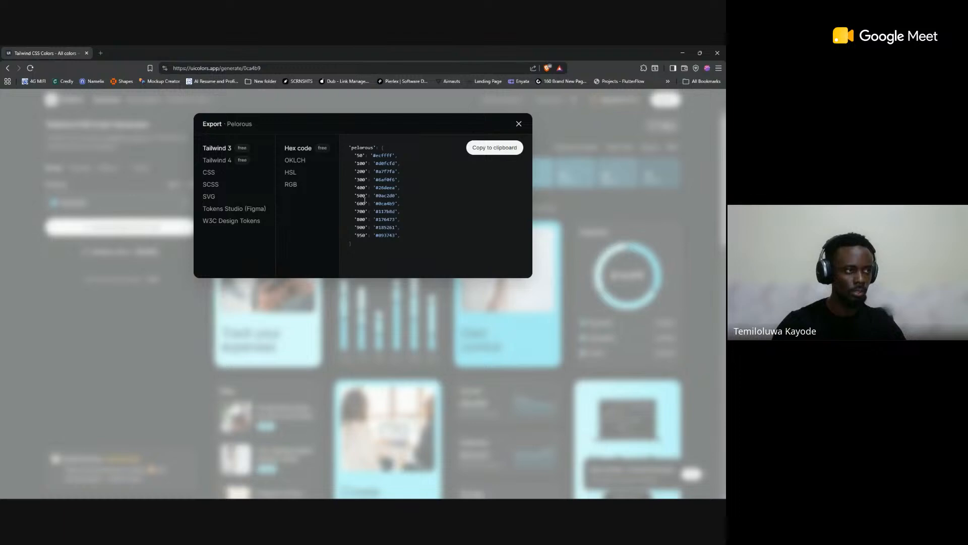
click(497, 148)
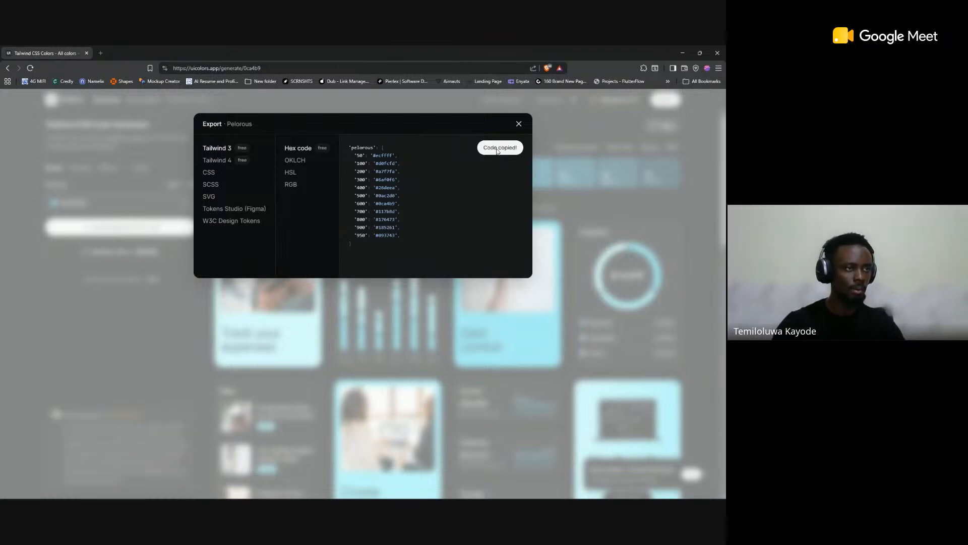
Step: Switch to Figma and enter the copied pelorous code, enclosed in curly braces, as import code in the Tailwind Color Palettes plugin
key(alt+Tab)
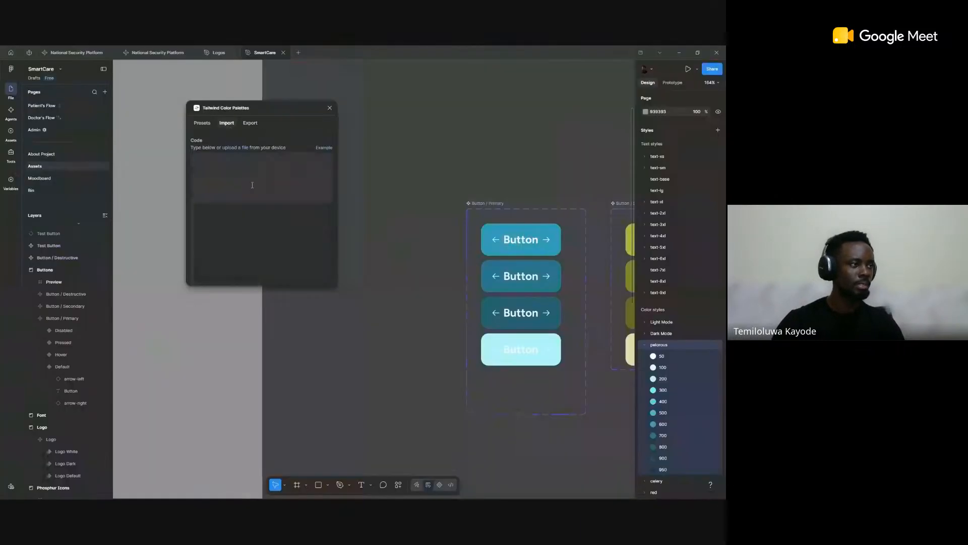
click(252, 185)
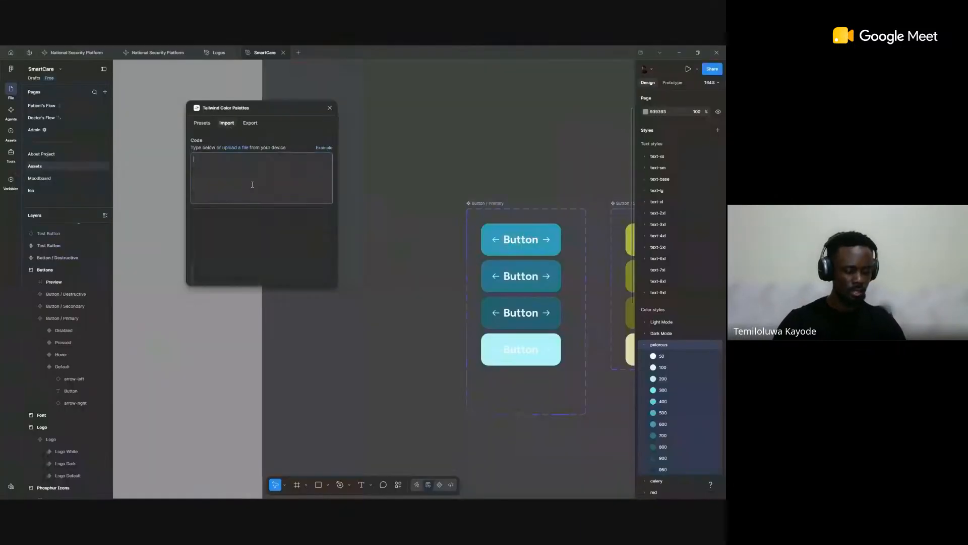
text({)
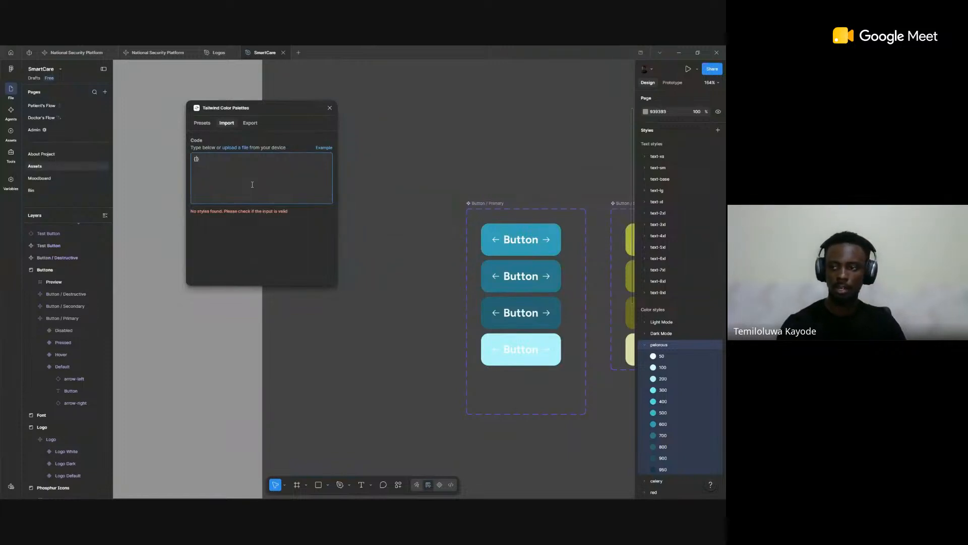
key(ctrl+v)
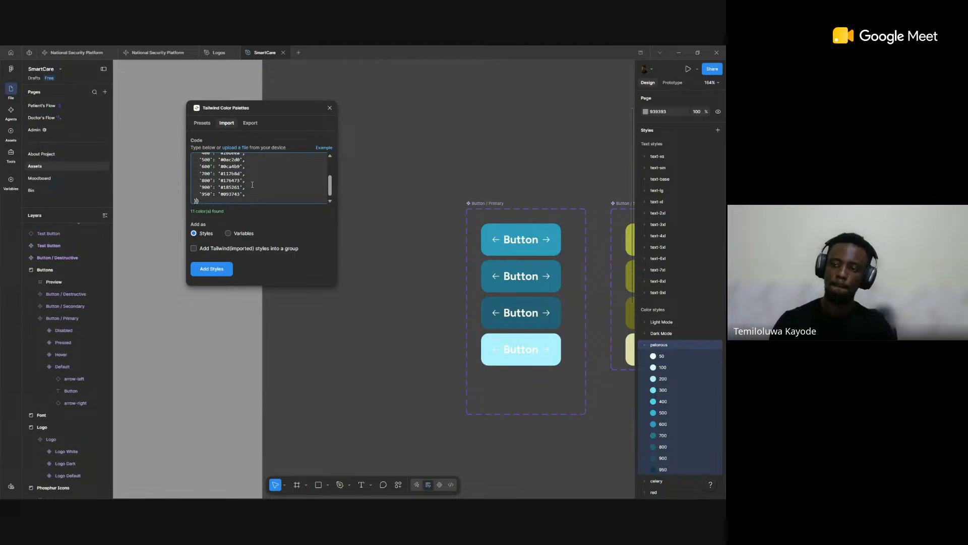
scroll(253, 184, up, 3)
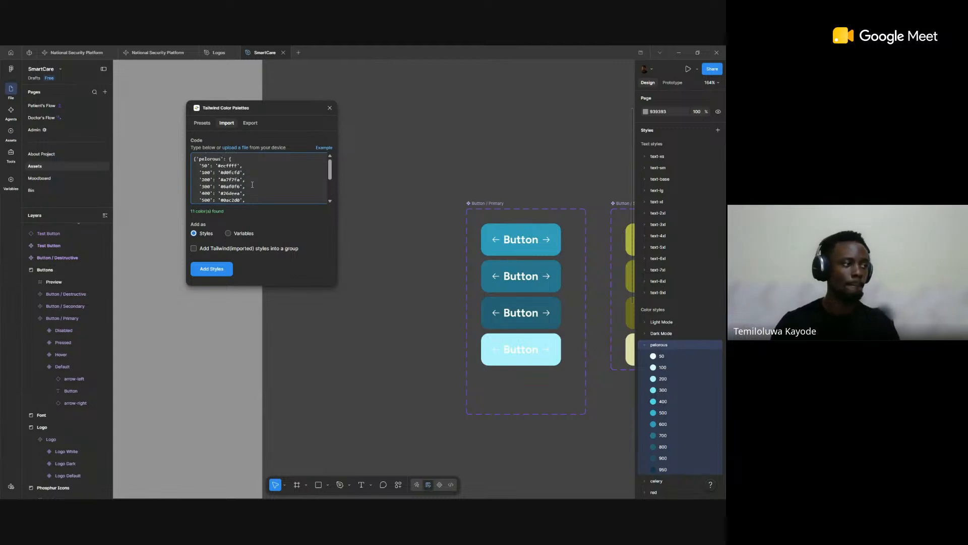
Step: Replace the plugin's import code with the copied pelorous code without the enclosing curly braces
key(ctrl+a)
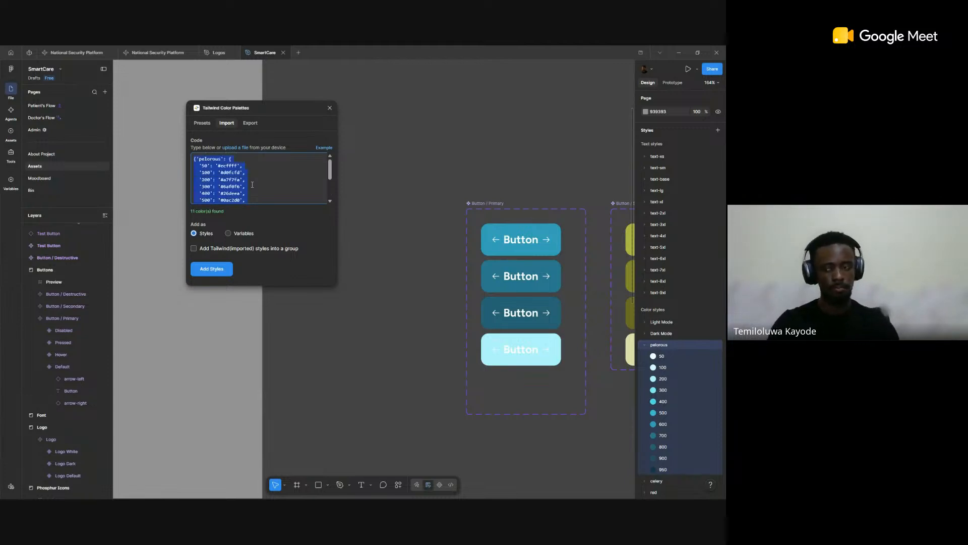
key(BackSpace)
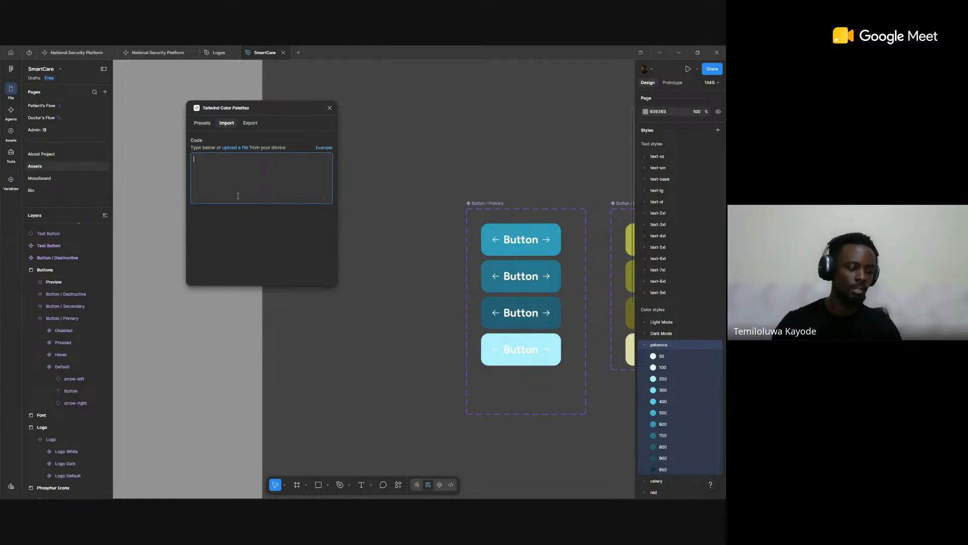
key(ctrl+v)
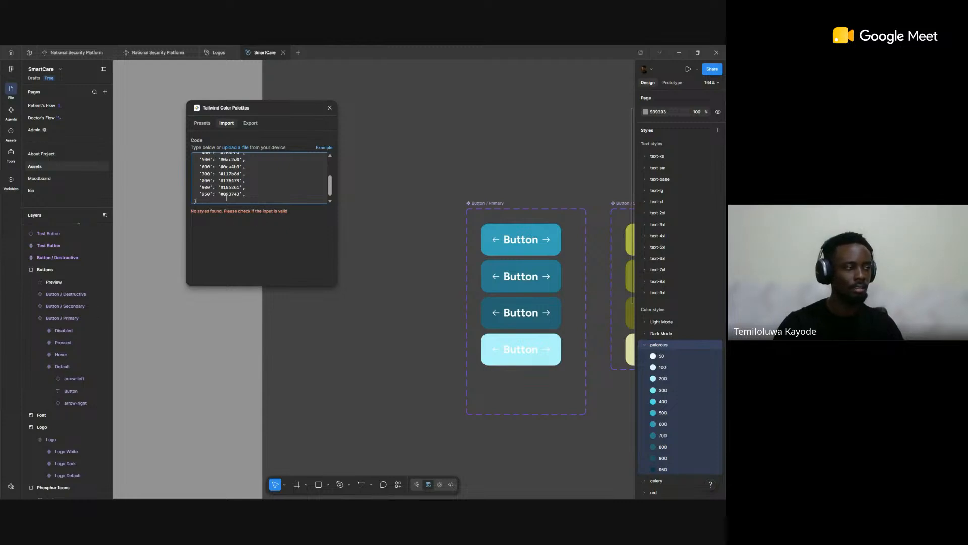
scroll(226, 198, up, 3)
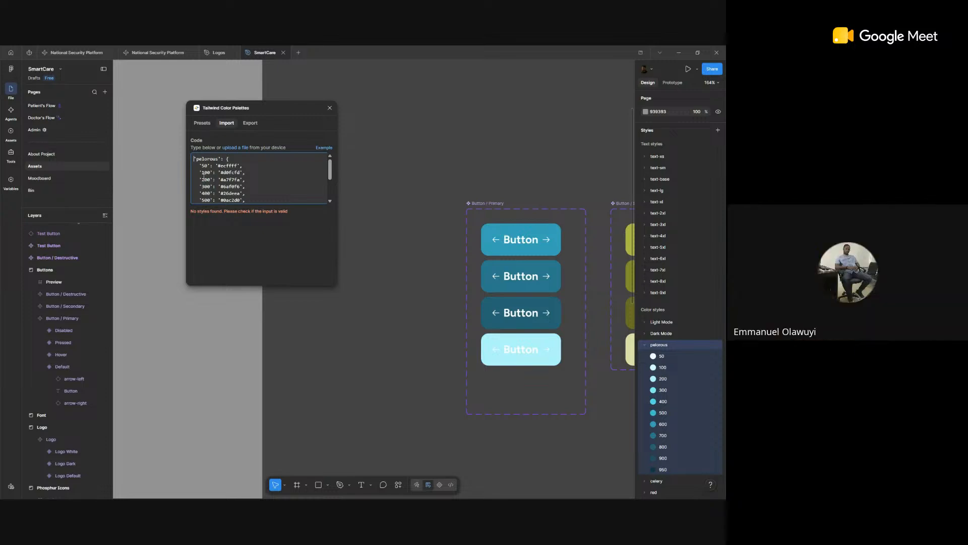
Step: Switch to the browser, close the Pelorous export, and shorten the page address to uicolors.app for sharing
key(alt+Tab)
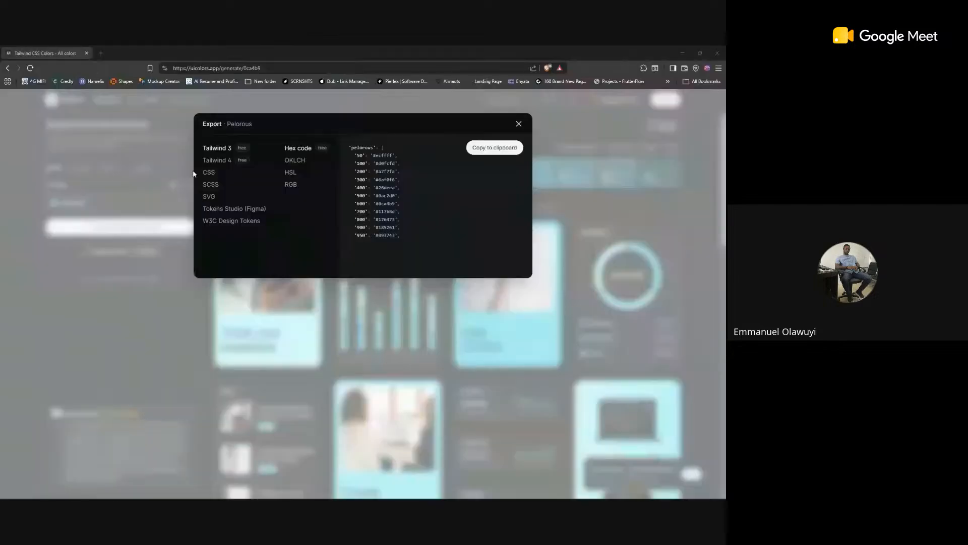
click(518, 126)
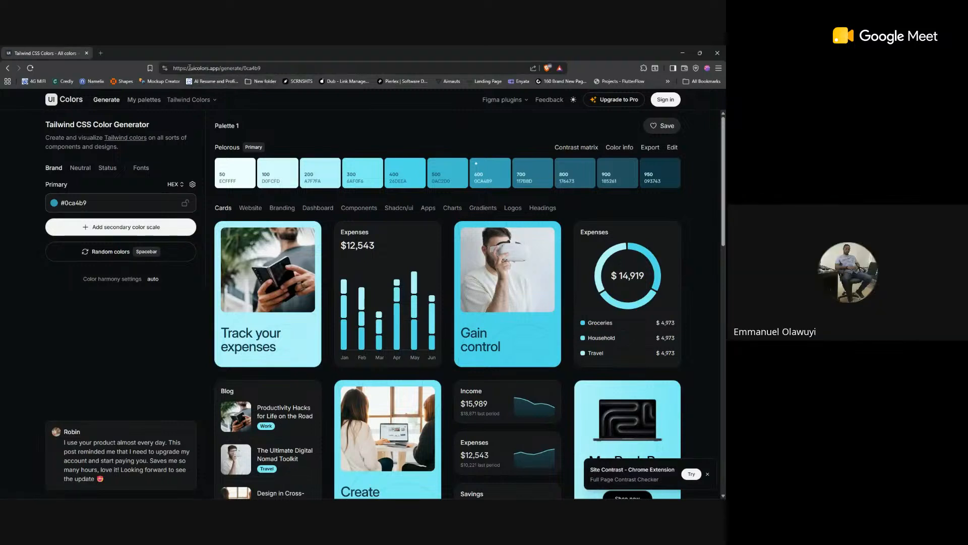
drag(190, 67, 219, 70)
key(ctrl+c)
key(ctrl+a)
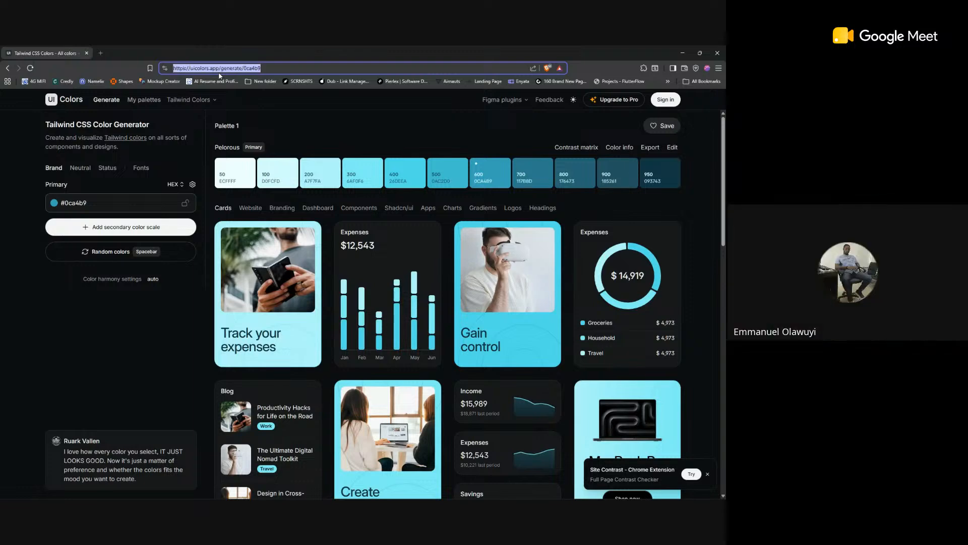
key(ctrl+v)
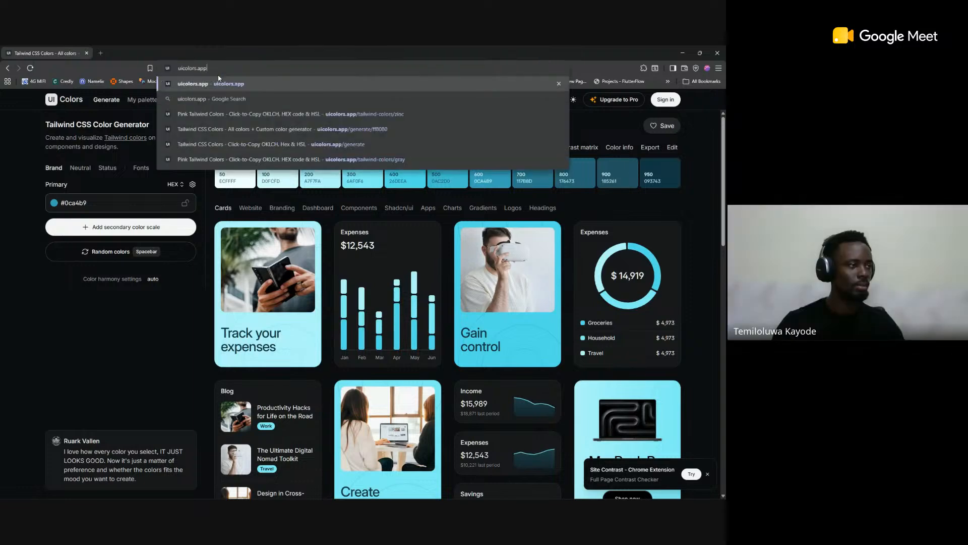
Step: Send the uicolors.app link to the GoCreative UI/UX Design Community chat in WhatsApp, and return to UI Colors in the browser
key(alt+Tab)
click(144, 332)
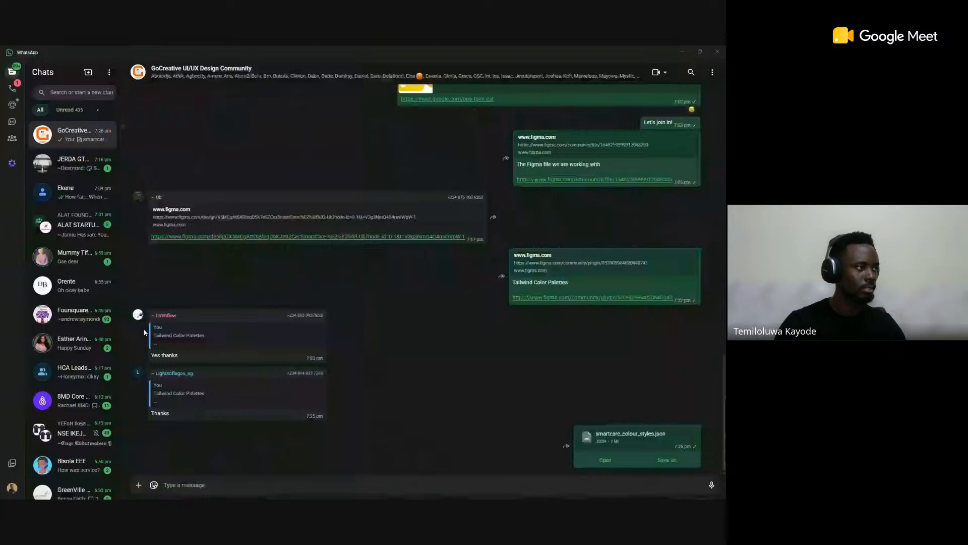
key(ctrl+v)
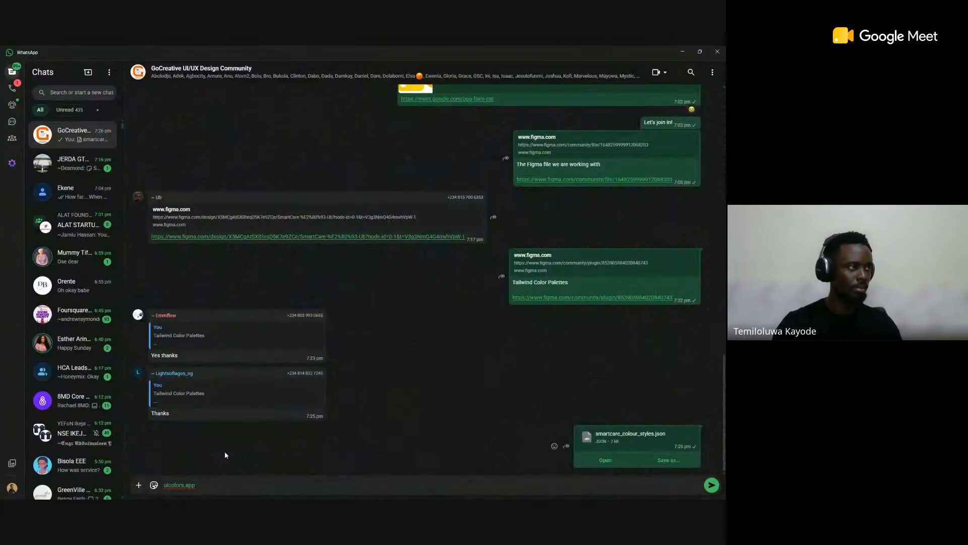
key(Return)
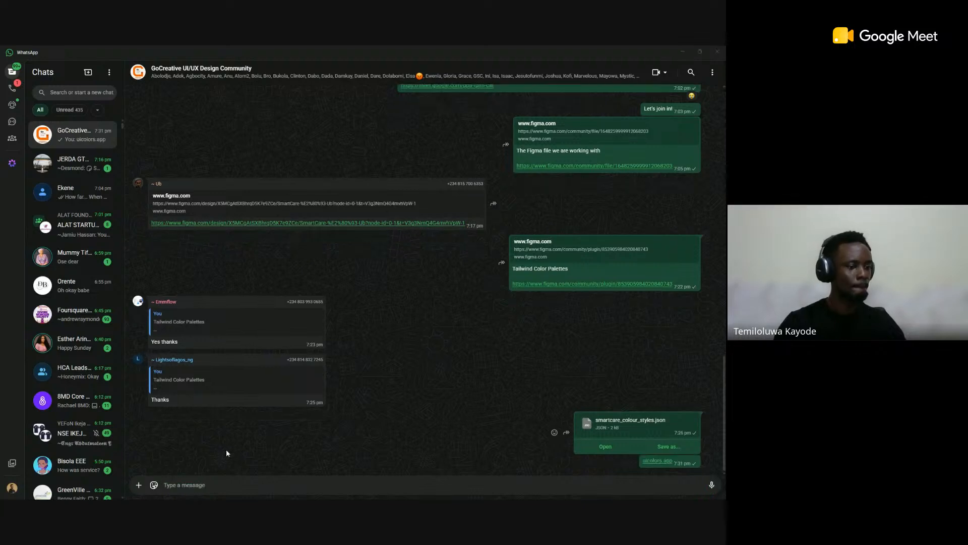
key(alt+Tab)
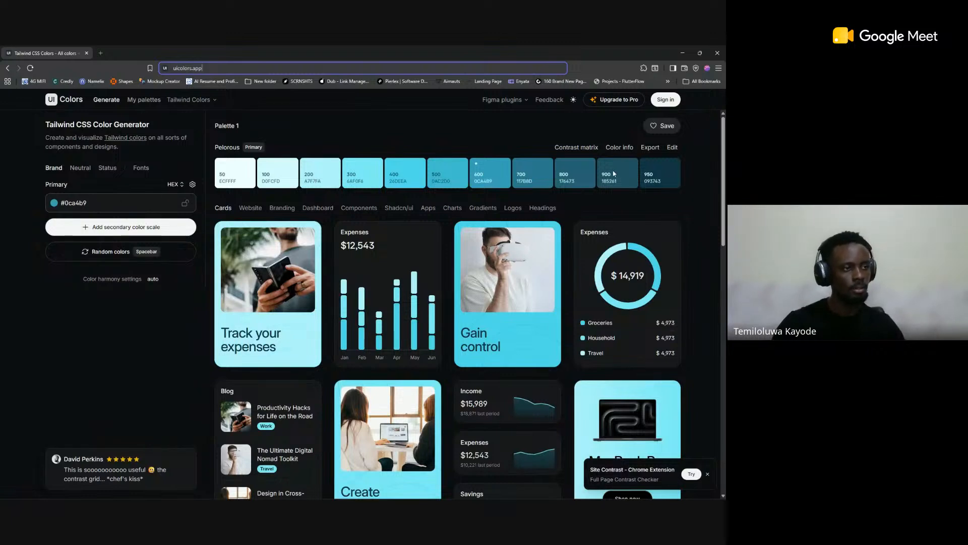
Step: Try to switch the Pelorous palette export to the OKLCH color format, and dismiss the upgrade offer
click(649, 149)
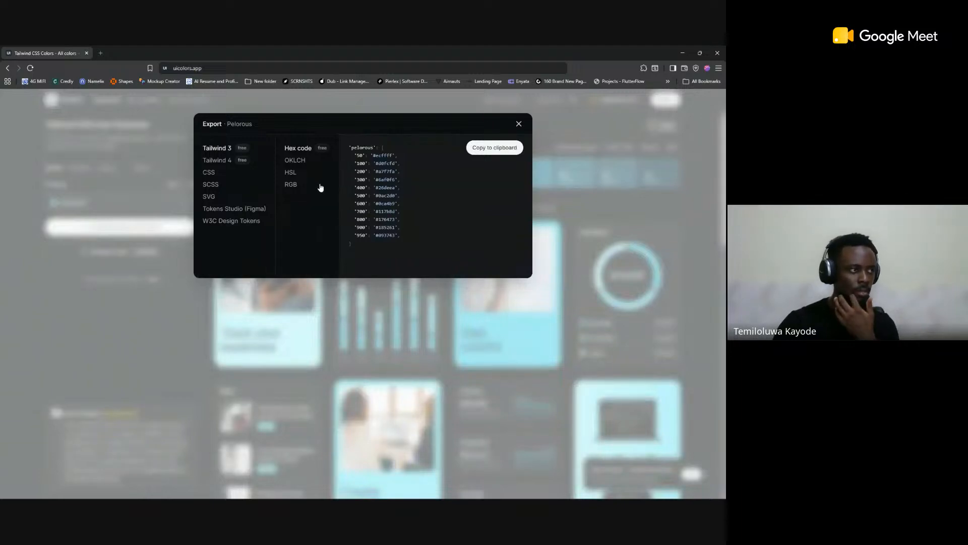
click(297, 161)
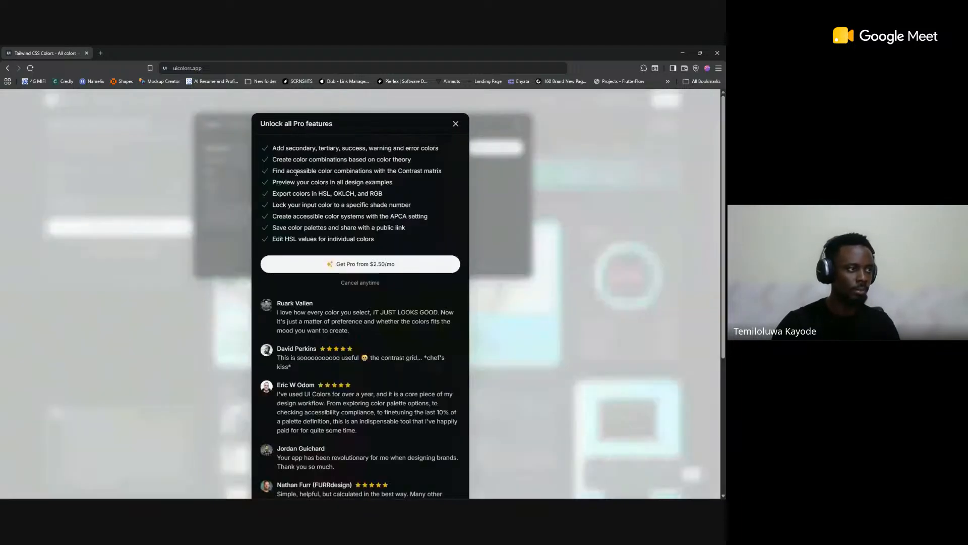
click(455, 124)
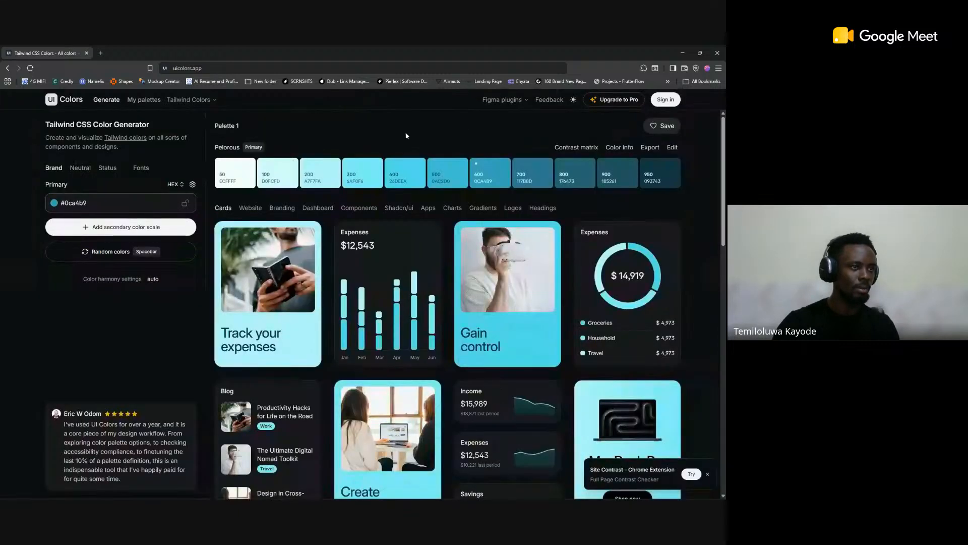
Step: Copy the Pelorous palette's export code in Tailwind 4 format with hex codes
click(649, 148)
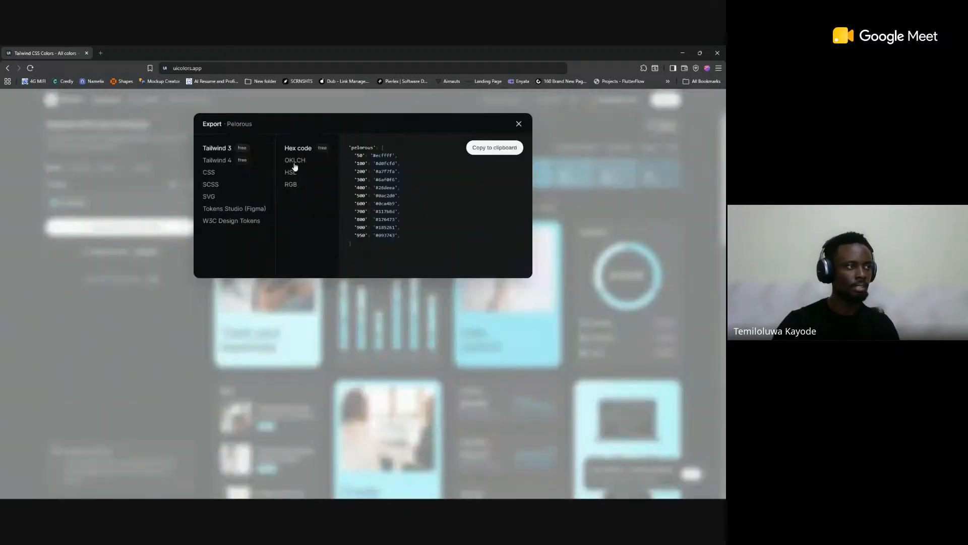
click(227, 161)
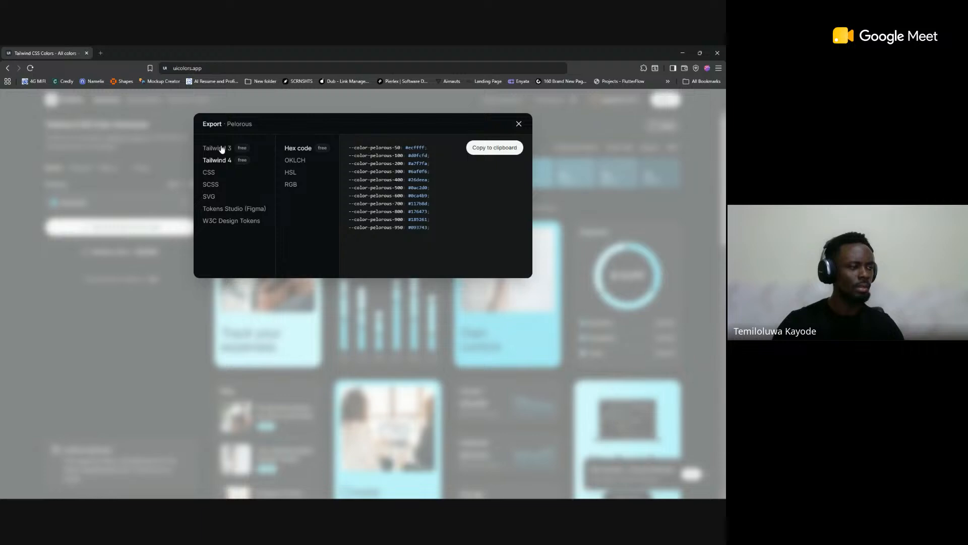
click(494, 149)
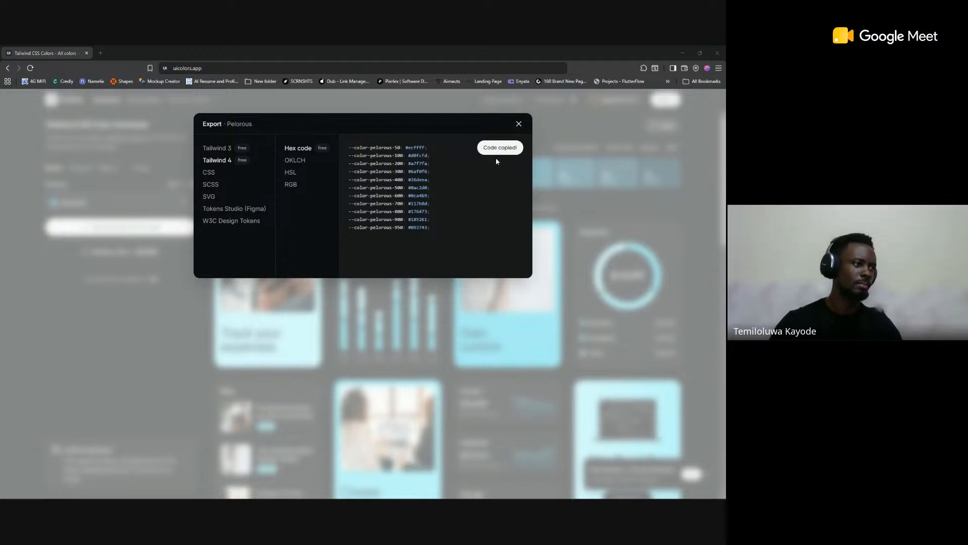
Step: Switch to Figma and replace the Tailwind Color Palettes import code with the copied Tailwind 4 Pelorous code
key(alt+Tab)
key(alt+Tab)
key(Tab)
key(ctrl+a)
key(ctrl+v)
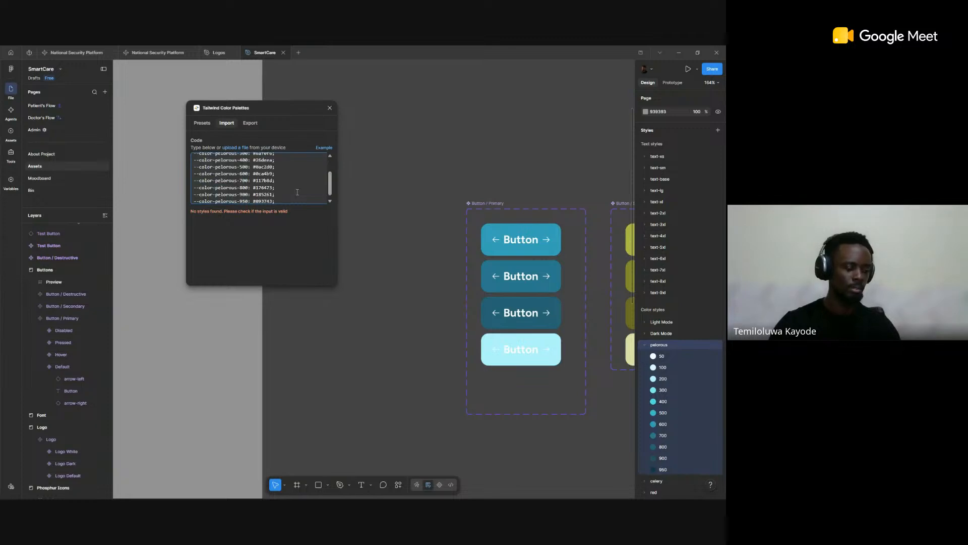
Step: Return to UI Colors, copy the Pelorous export code in Tailwind 3 format, and try the Tokens Studio (Figma) format, dismissing the upgrade offer
key(alt+Tab)
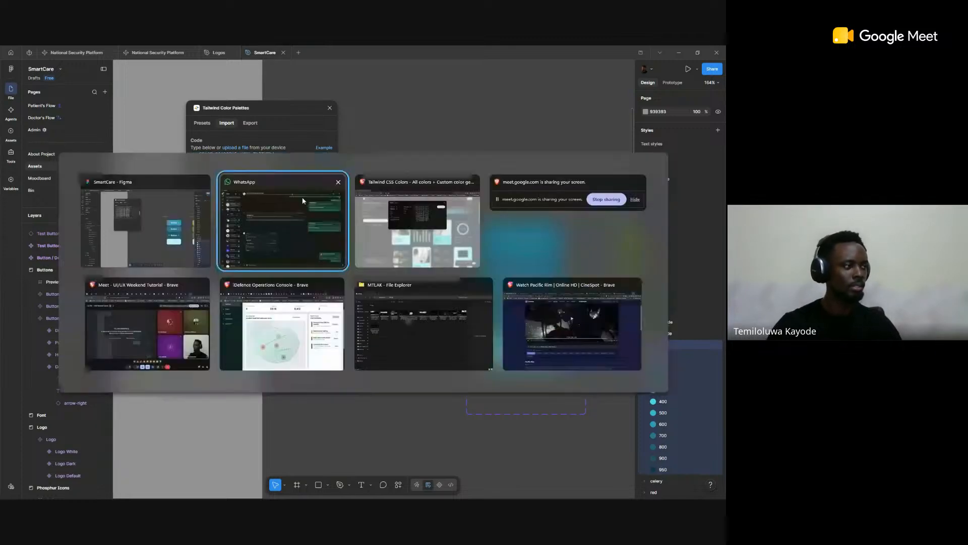
key(alt+Tab)
key(Tab)
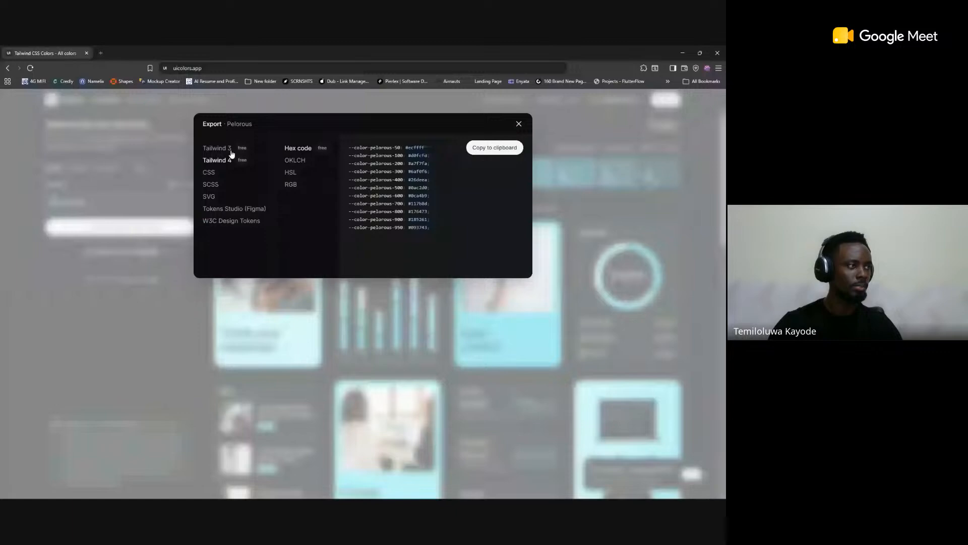
click(482, 151)
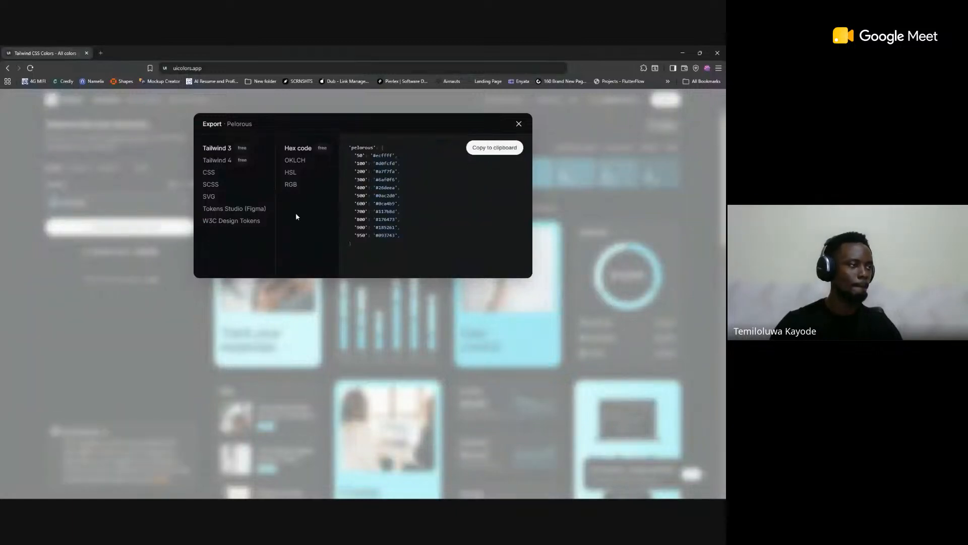
click(234, 210)
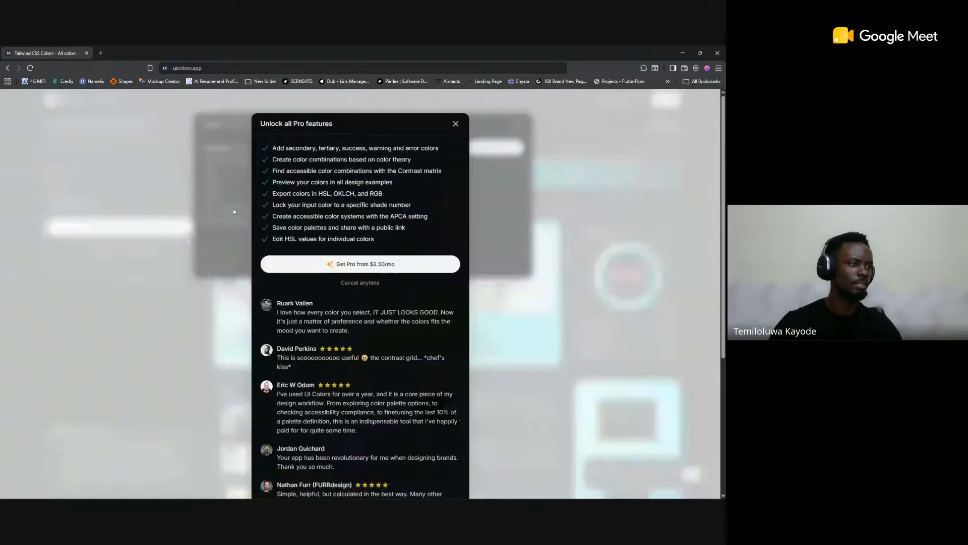
click(456, 125)
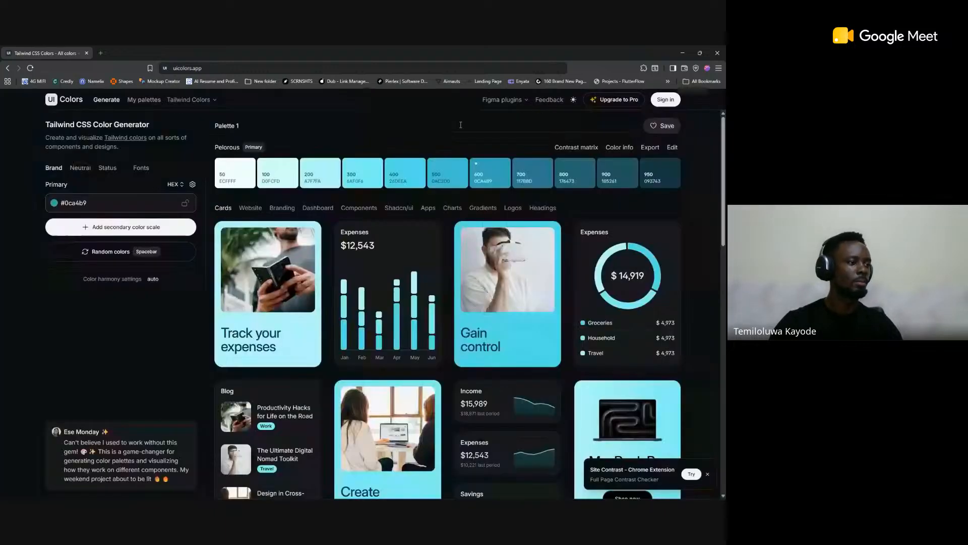
Step: Replace the import code in Figma's Tailwind Color Palettes plugin with the Tailwind 3 Pelorous code, wrapped in an extra pair of curly braces
key(alt+Tab)
click(417, 195)
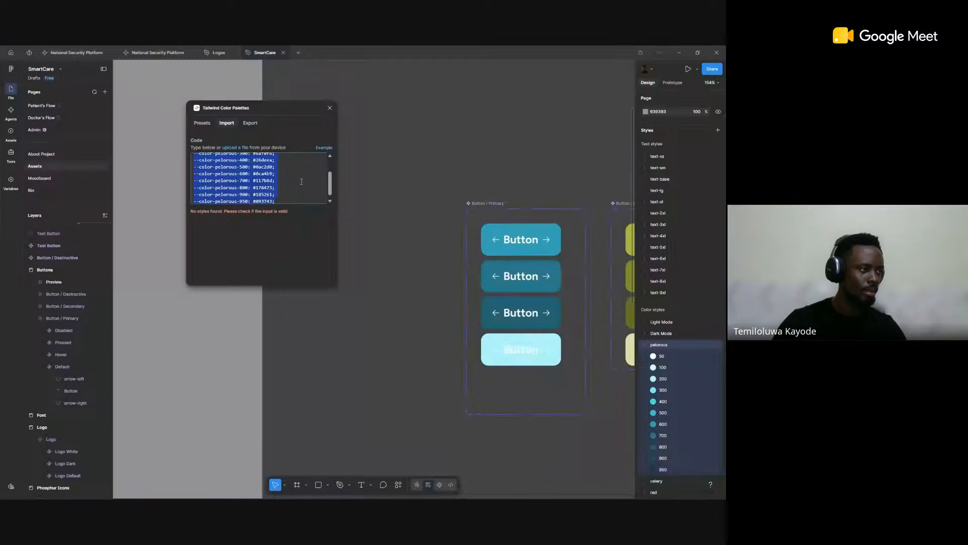
key(ctrl+v)
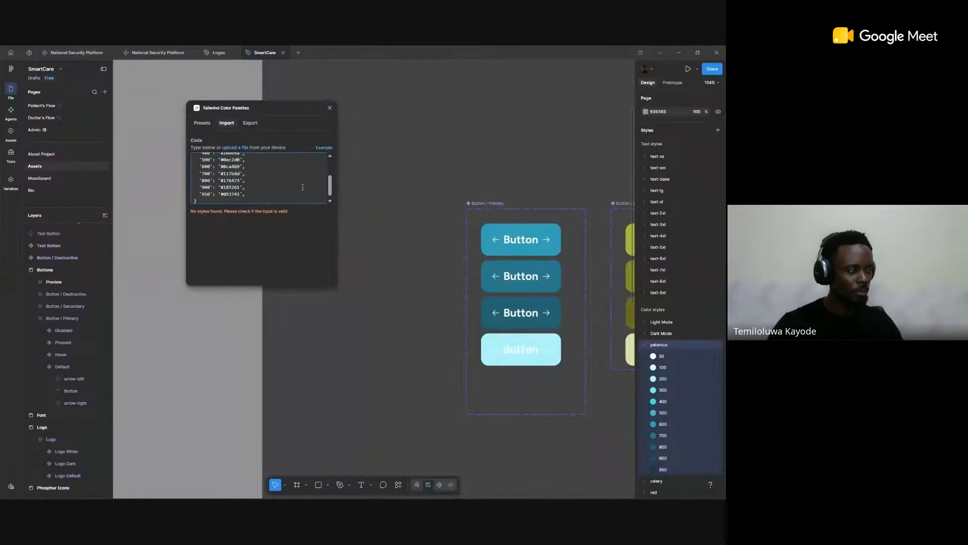
scroll(278, 196, down, 1)
scroll(263, 195, up, 3)
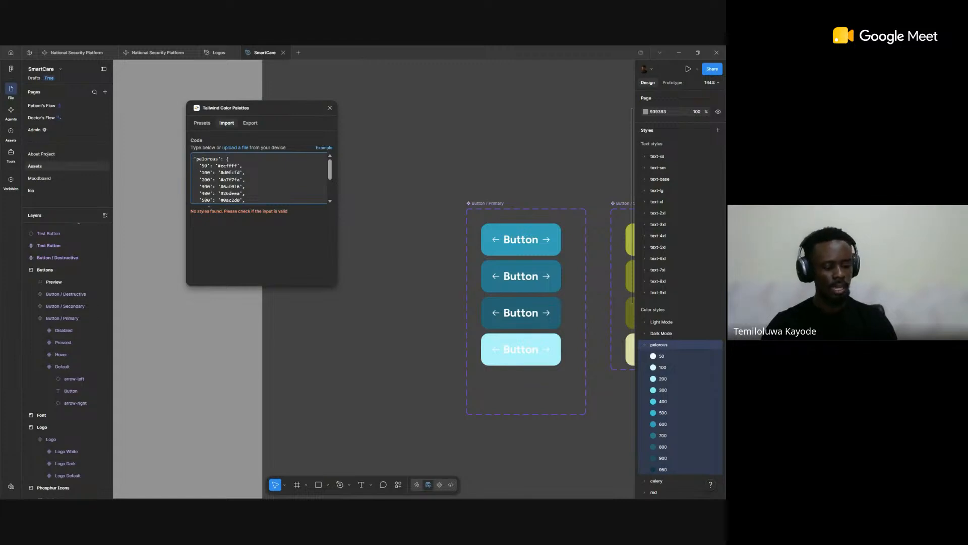
text({)
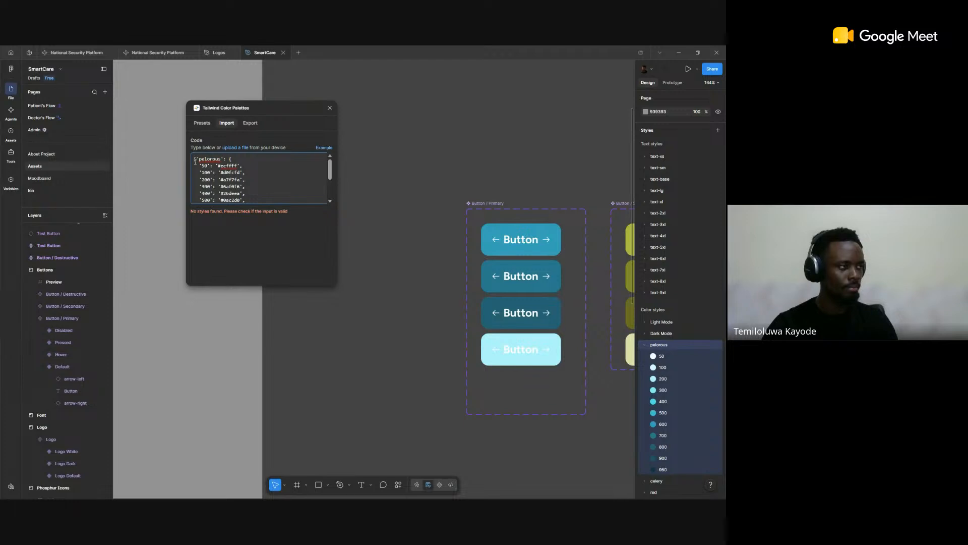
scroll(264, 189, down, 2)
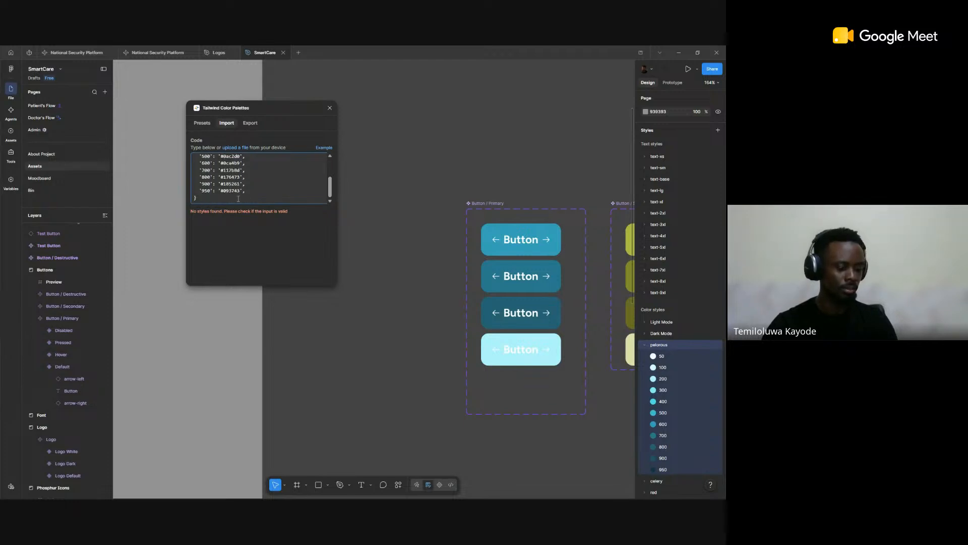
text(})
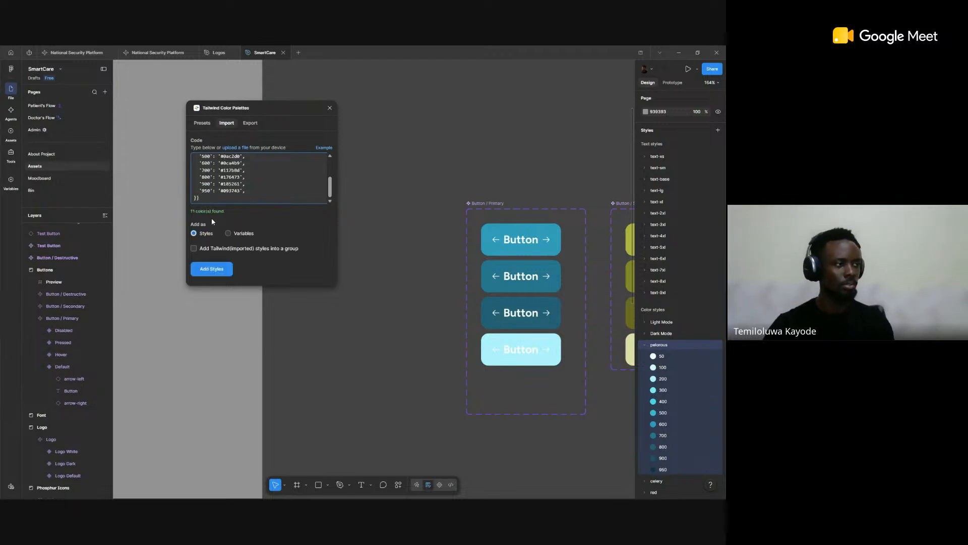
Step: Add the imported pelorous colors as color styles, and undo the addition of the duplicate shades
click(211, 276)
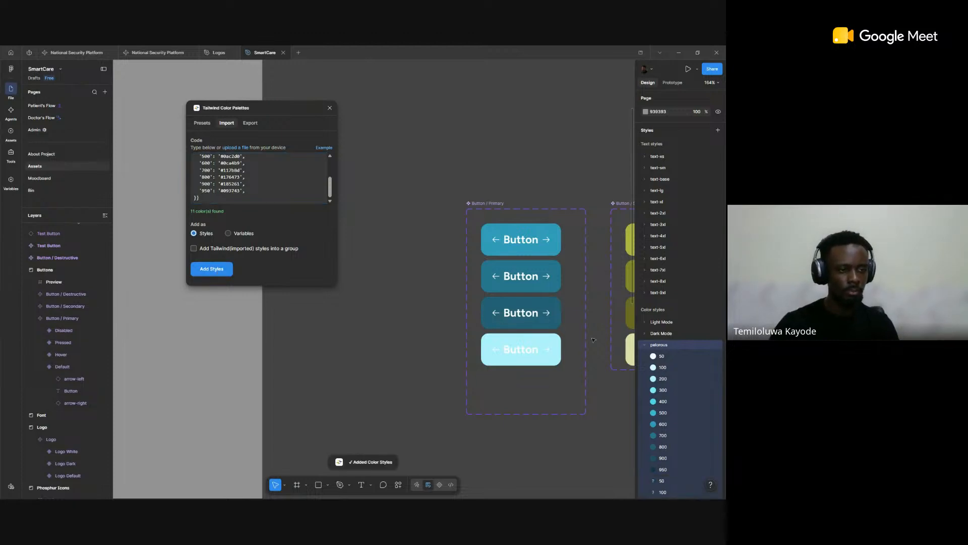
scroll(654, 384, down, 3)
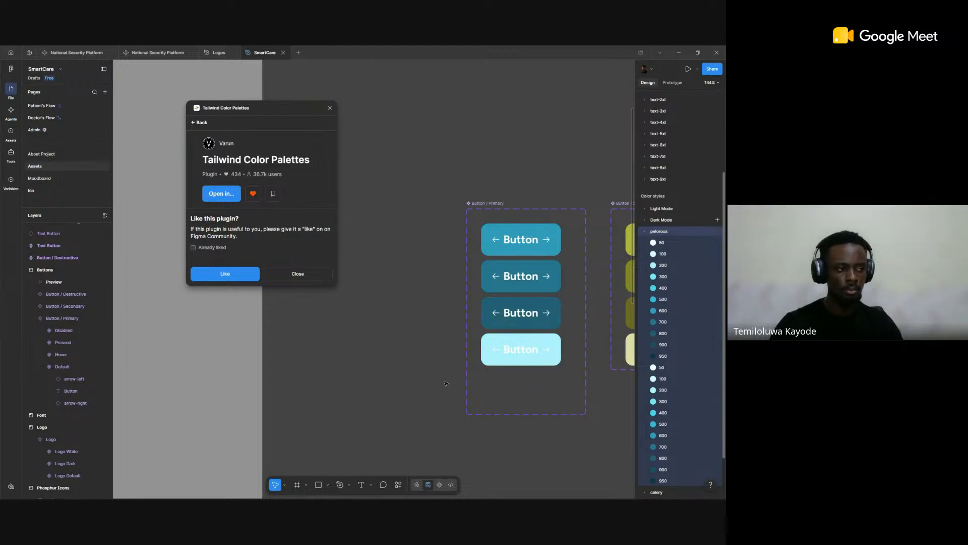
click(348, 355)
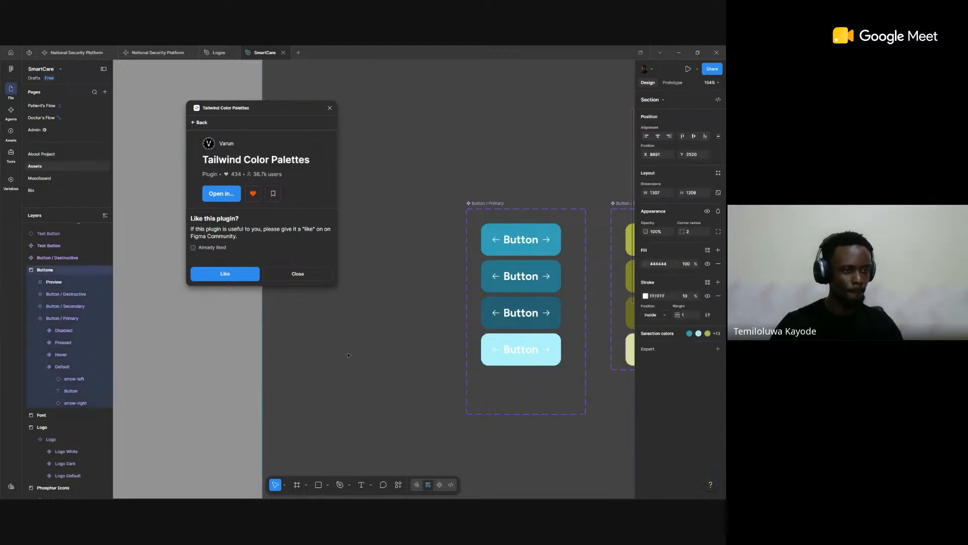
key(Escape)
scroll(685, 360, down, 3)
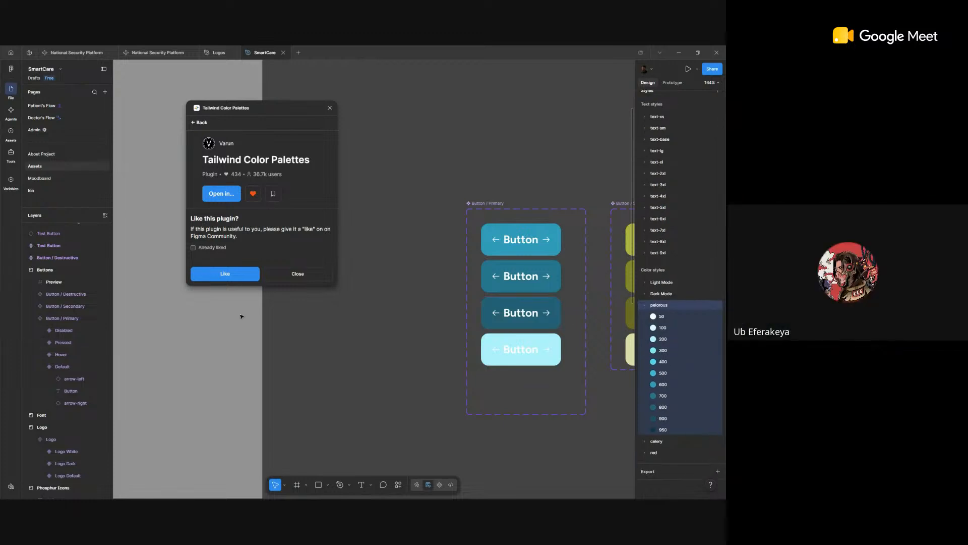
Step: Expand the Light Mode color styles and inspect the settings of the Background and Surface styles
click(644, 284)
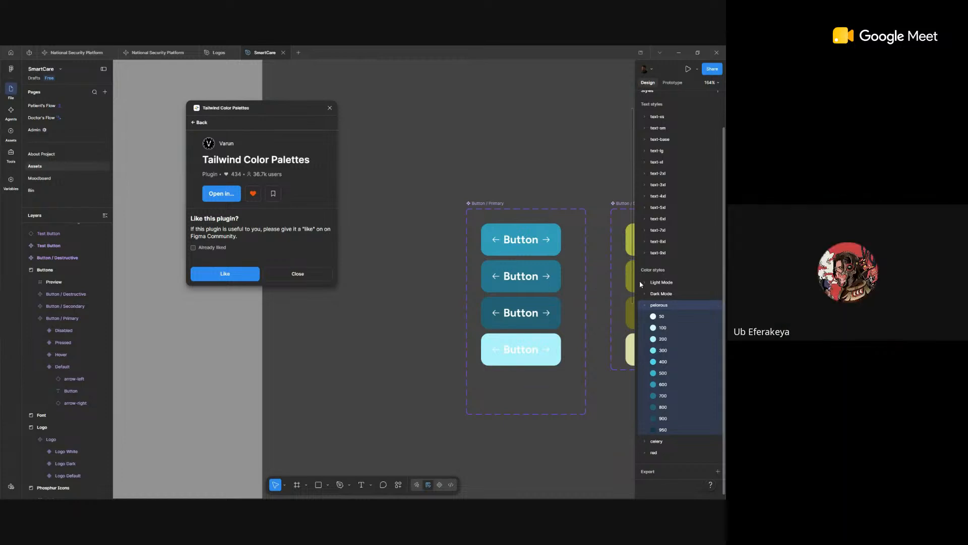
click(644, 285)
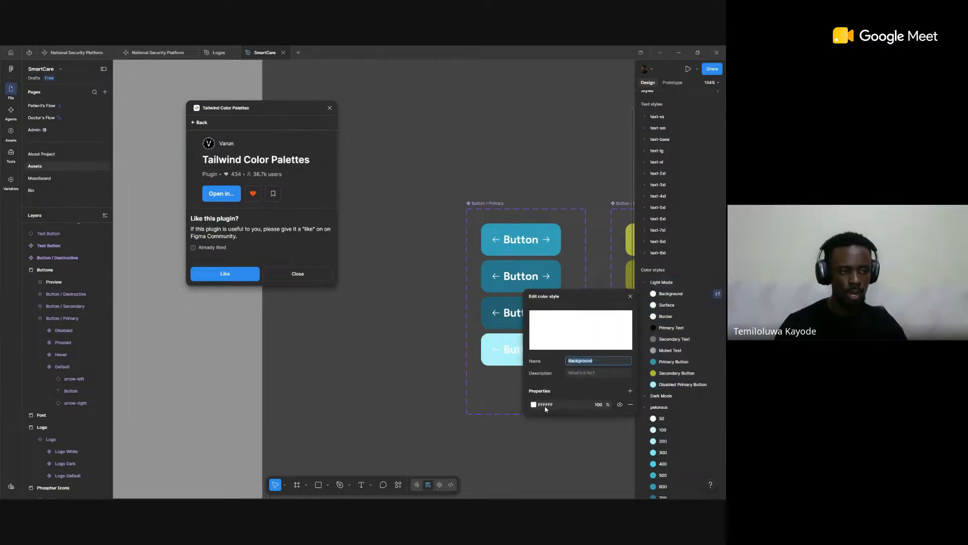
click(717, 295)
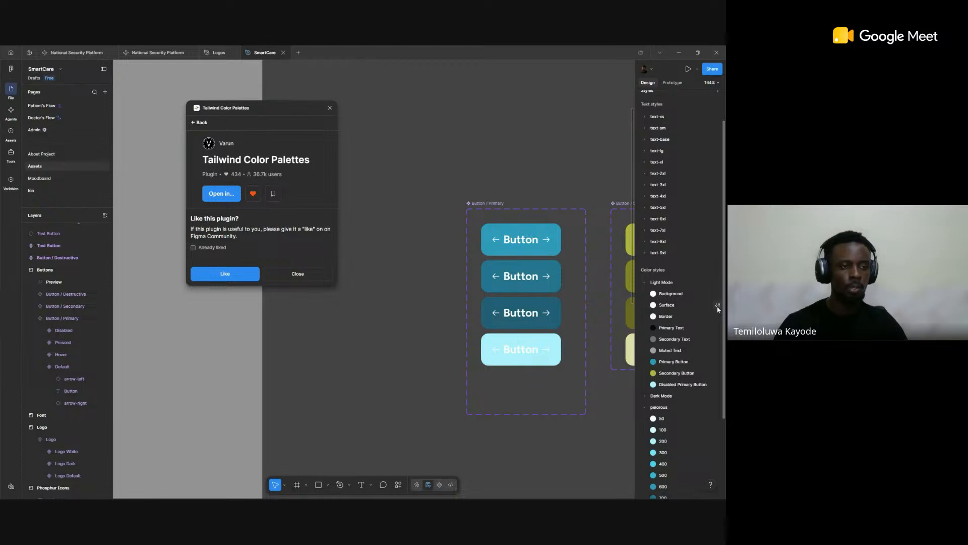
click(718, 305)
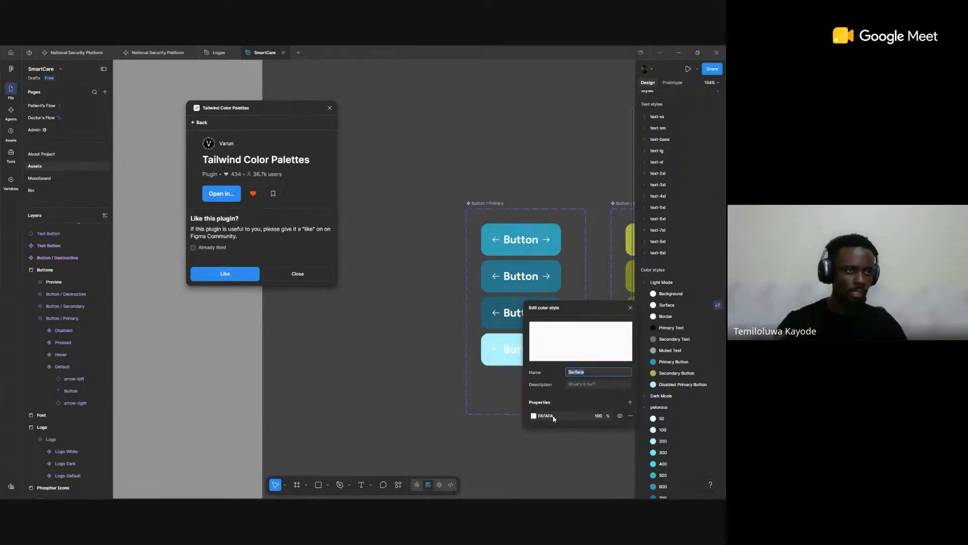
key(alt+Tab)
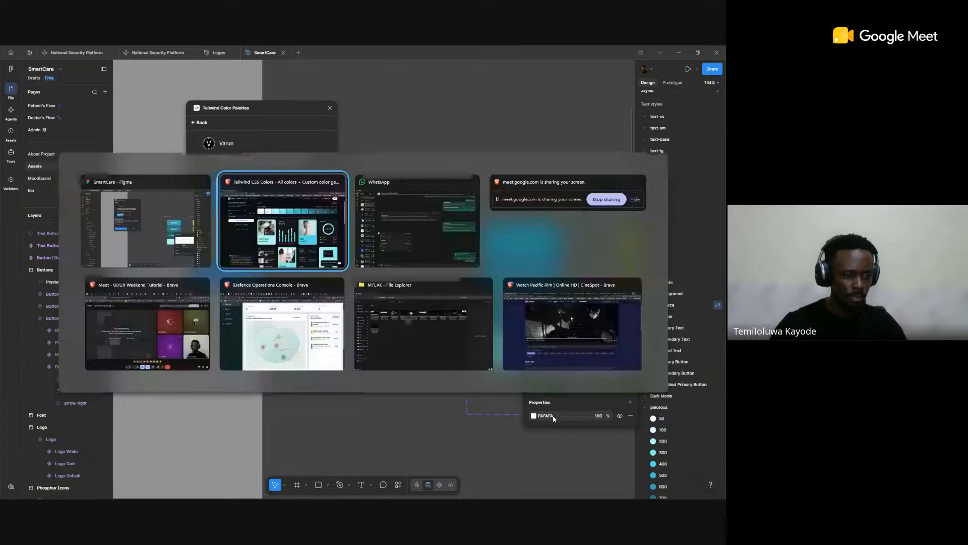
key(alt+Tab)
scroll(684, 426, down, 2)
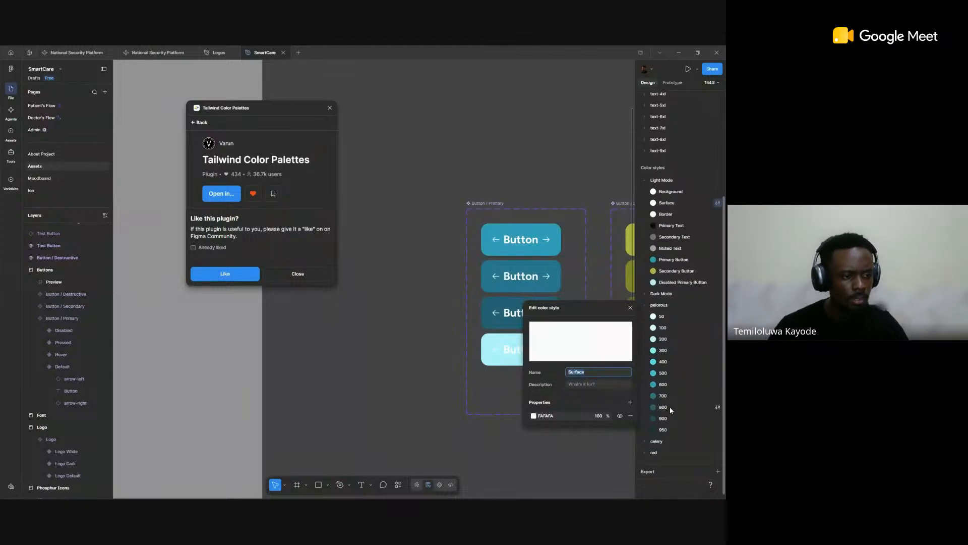
Step: Switch to UI Colors in the browser and view the v3 version of the Gray Tailwind color scale
key(alt+Tab)
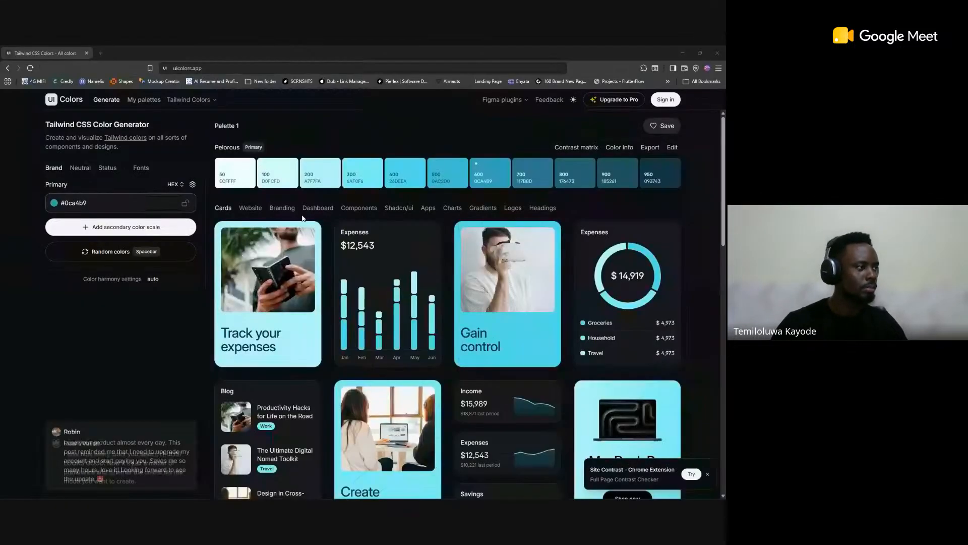
click(88, 171)
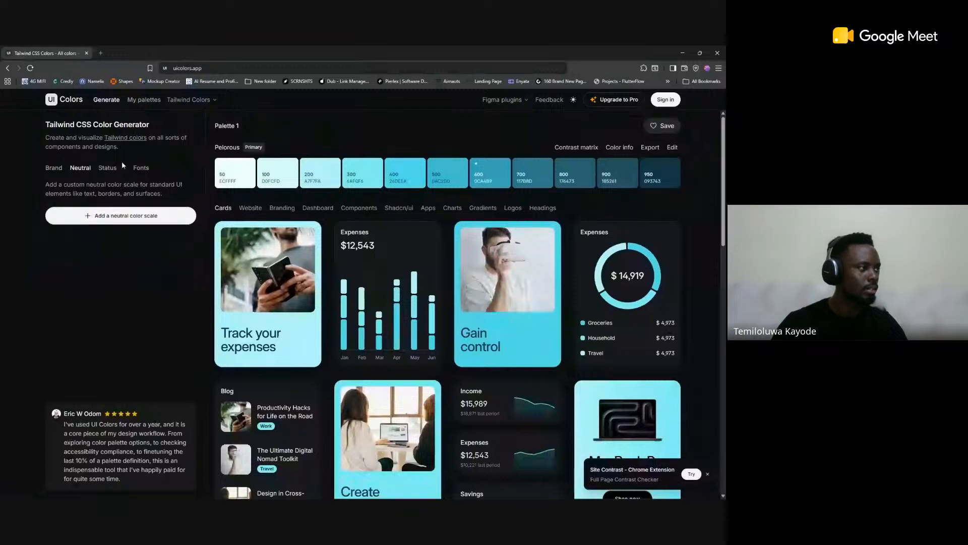
click(149, 100)
click(194, 100)
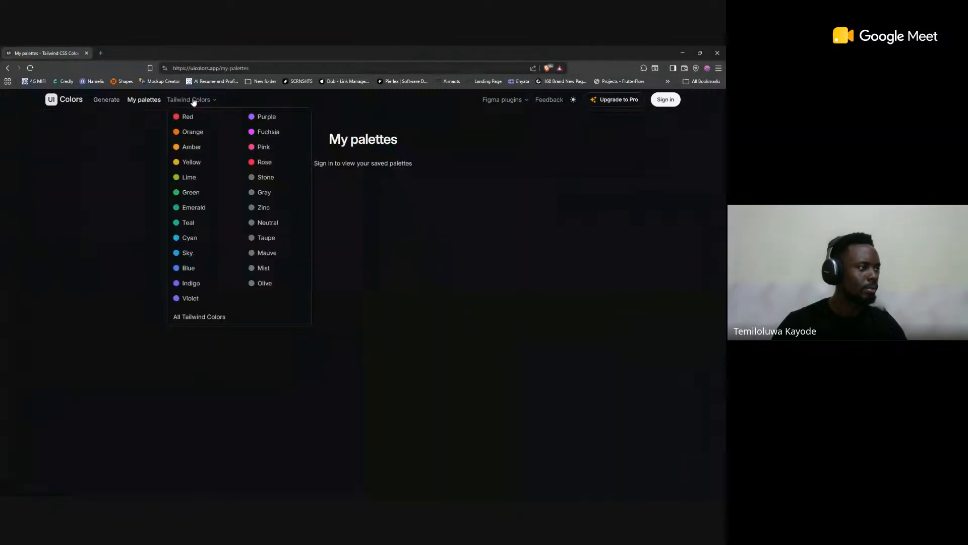
click(264, 194)
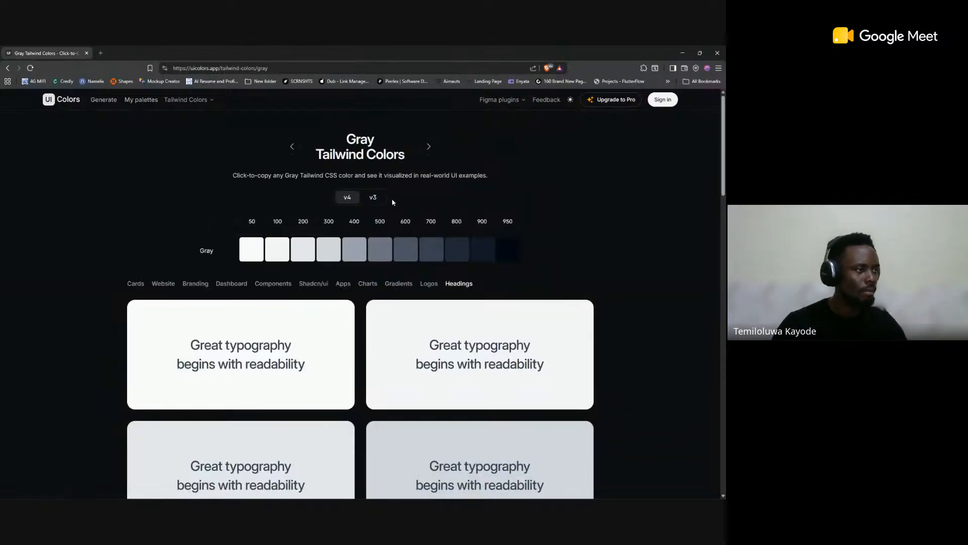
click(366, 198)
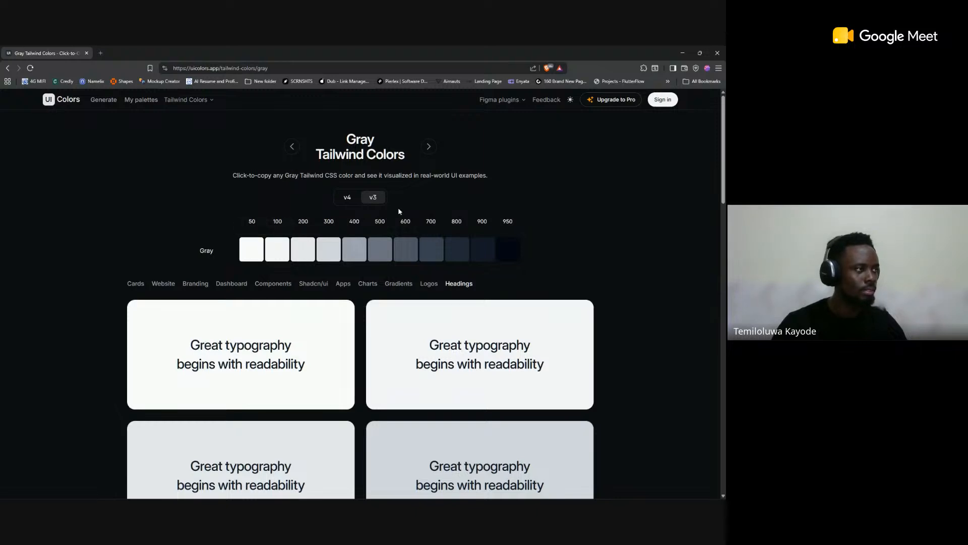
Step: View the v3 version of the Zinc Tailwind color scale
click(210, 101)
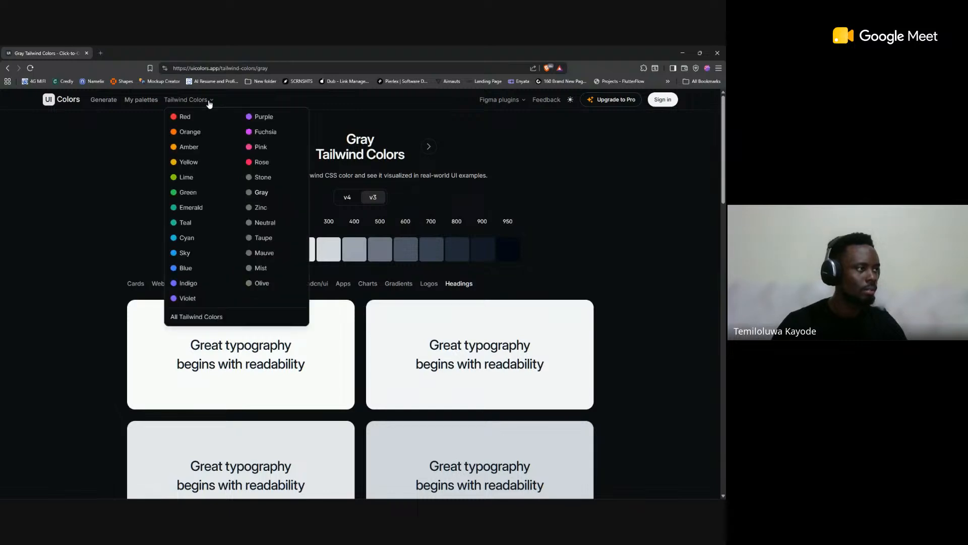
click(258, 208)
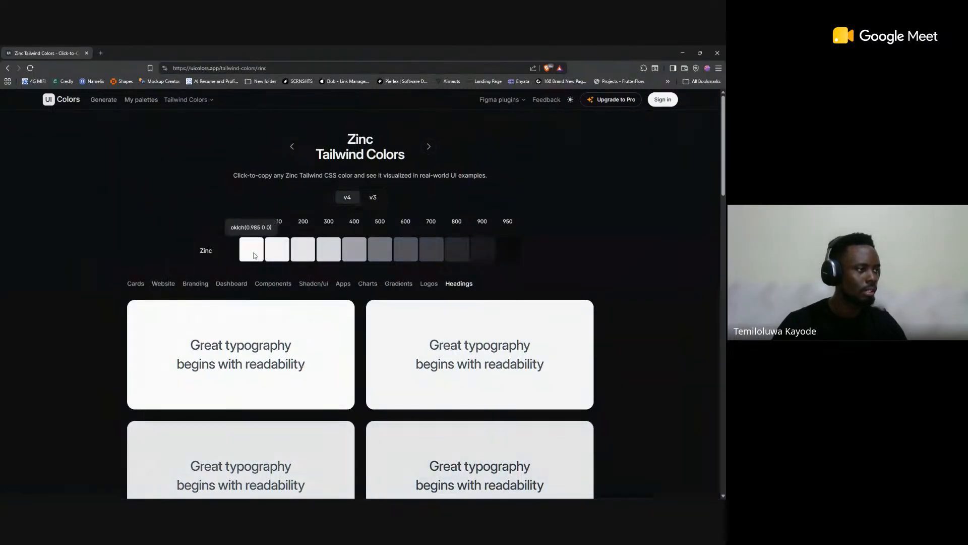
click(371, 199)
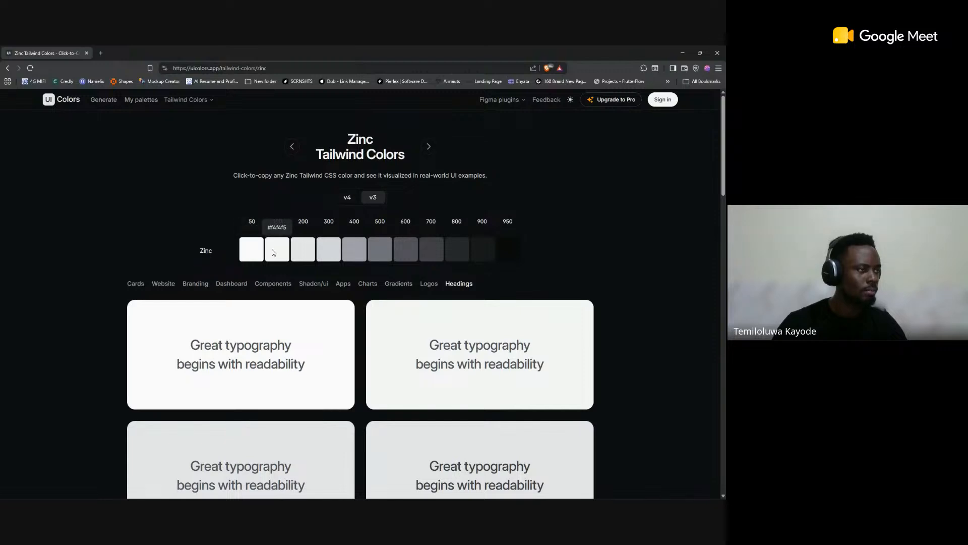
Step: Compare the Surface style's color in Figma with the Zinc 50 hex code in the shade table, and return to Figma
key(alt+Tab)
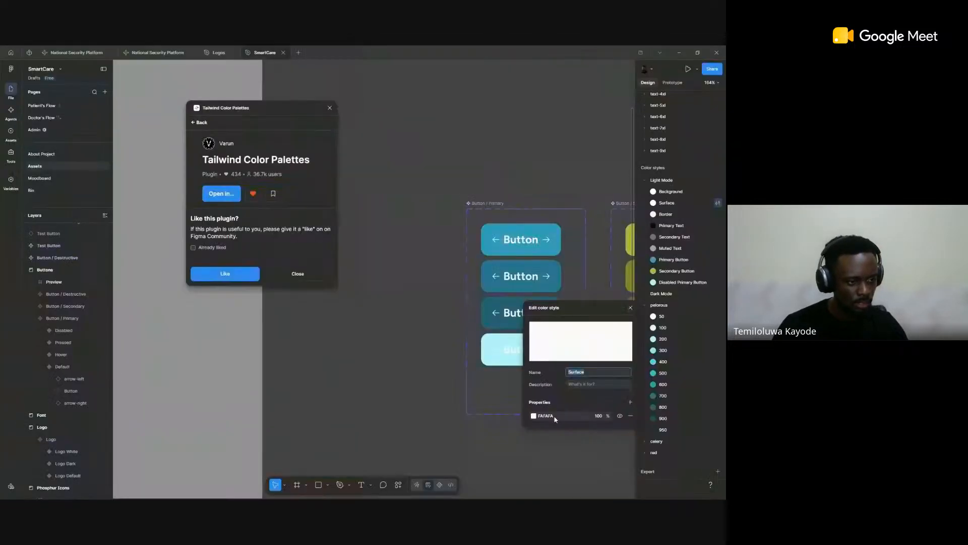
key(alt+Tab)
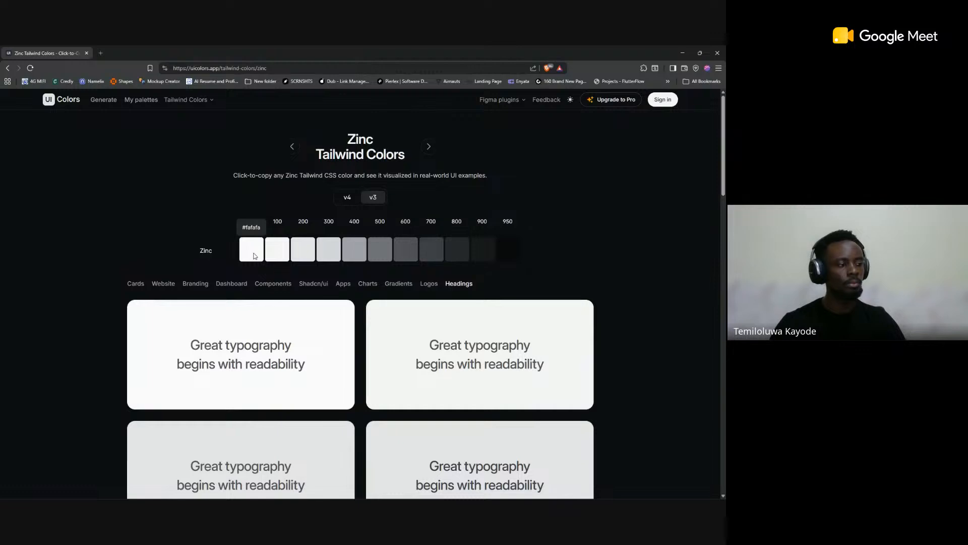
scroll(260, 255, down, 20)
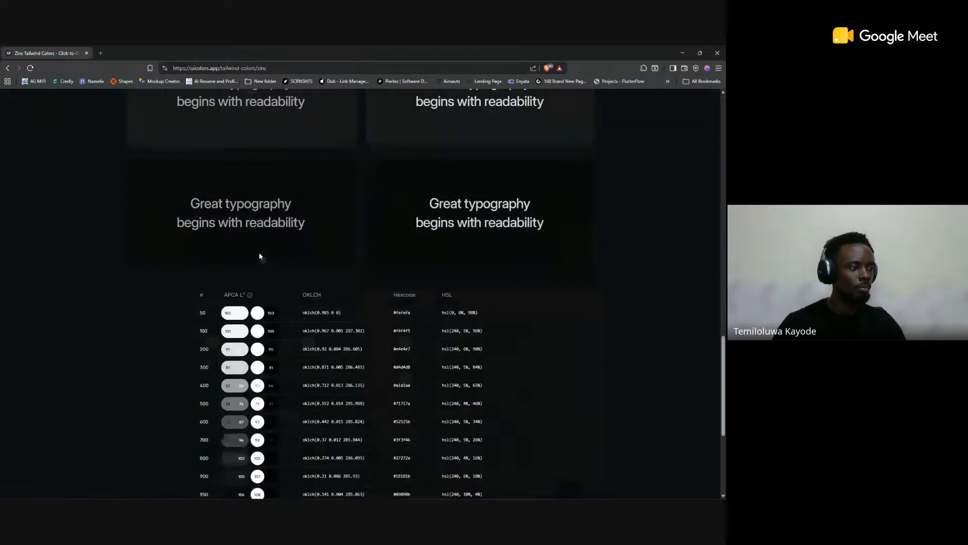
scroll(259, 255, up, 1)
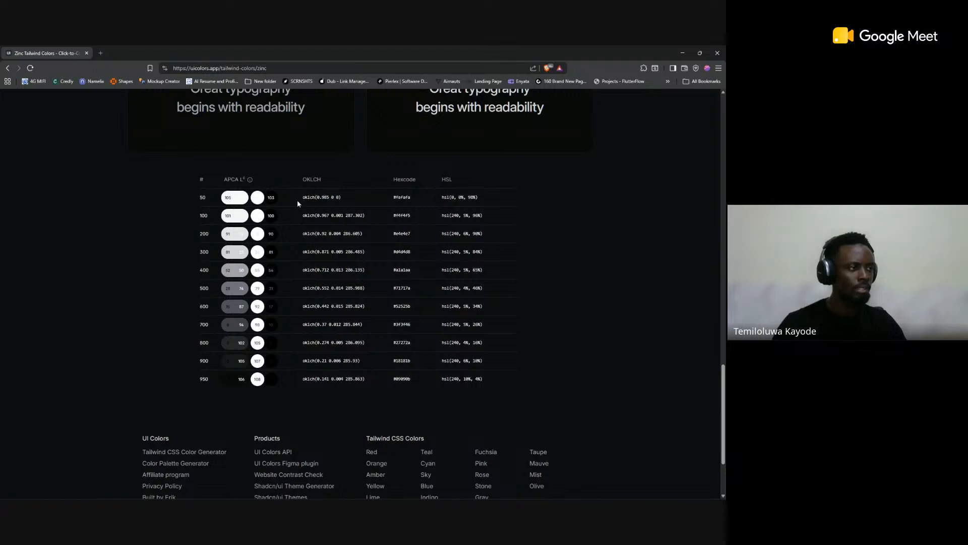
click(415, 199)
key(alt+Tab)
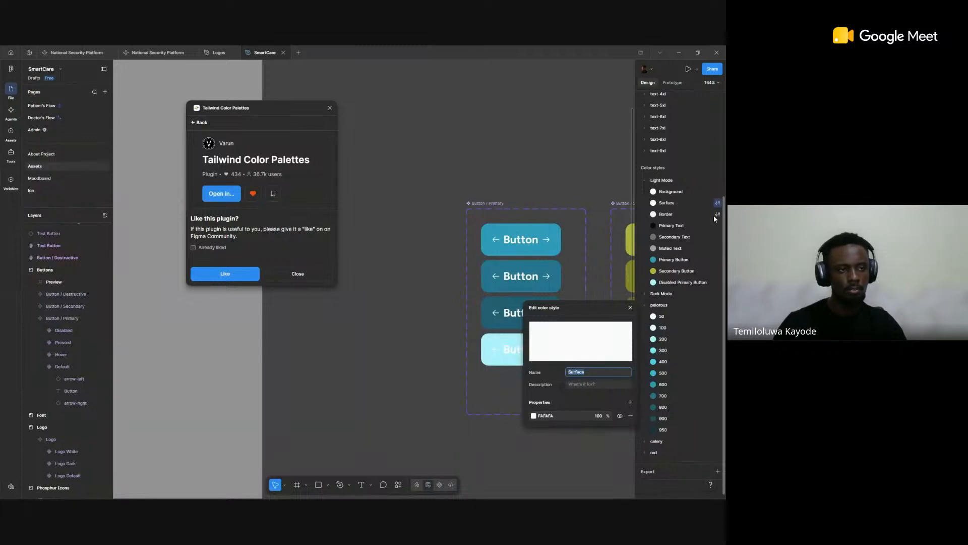
Step: Inspect the Light Mode Border style's color, compare it with the Zinc hex codes in UI Colors, and return to Figma
click(718, 214)
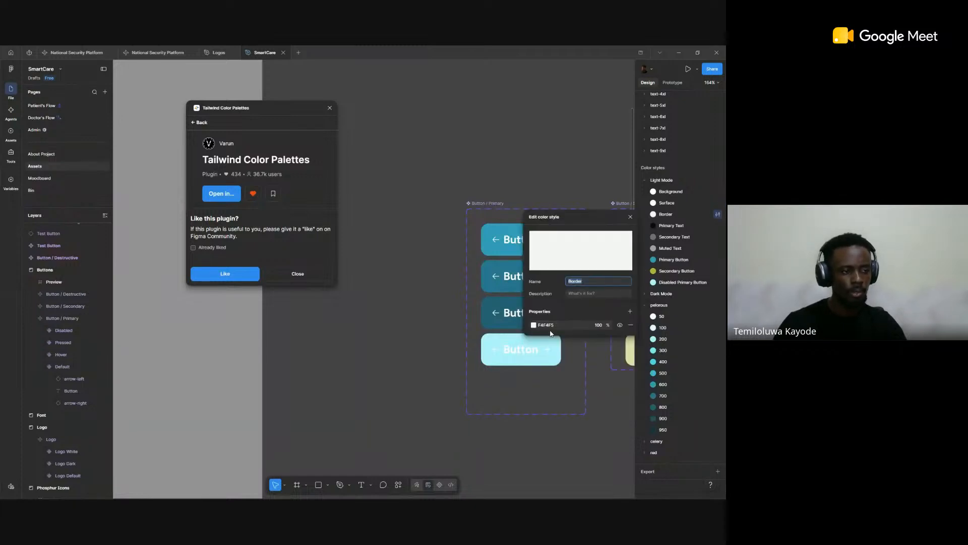
key(alt+Tab)
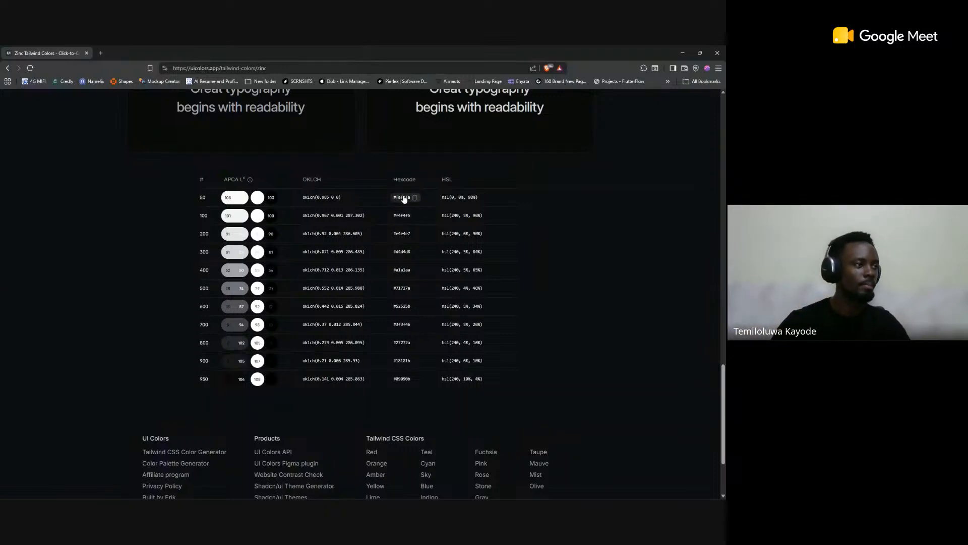
key(alt+Tab)
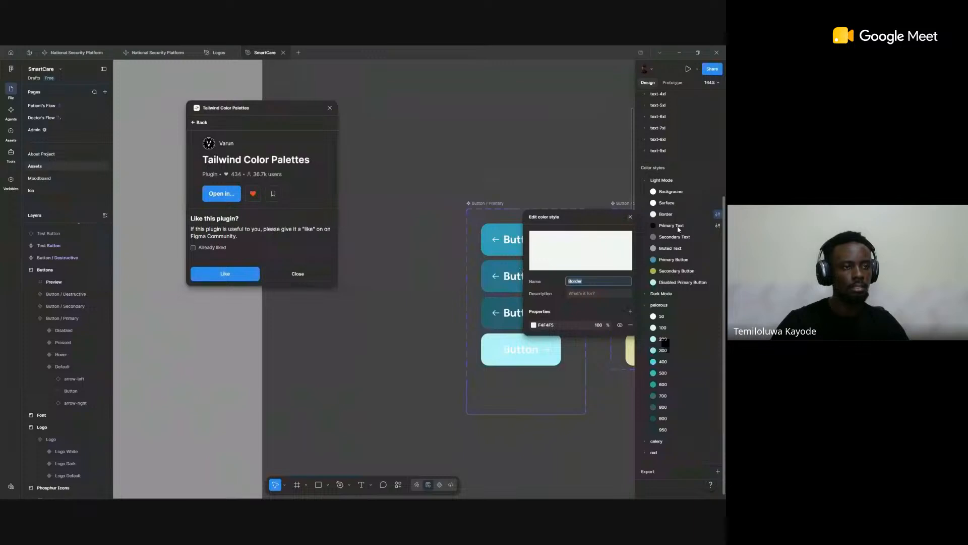
Step: Inspect the Primary Text style's color and compare it with the Zinc 950 hex code and scale in UI Colors
click(718, 226)
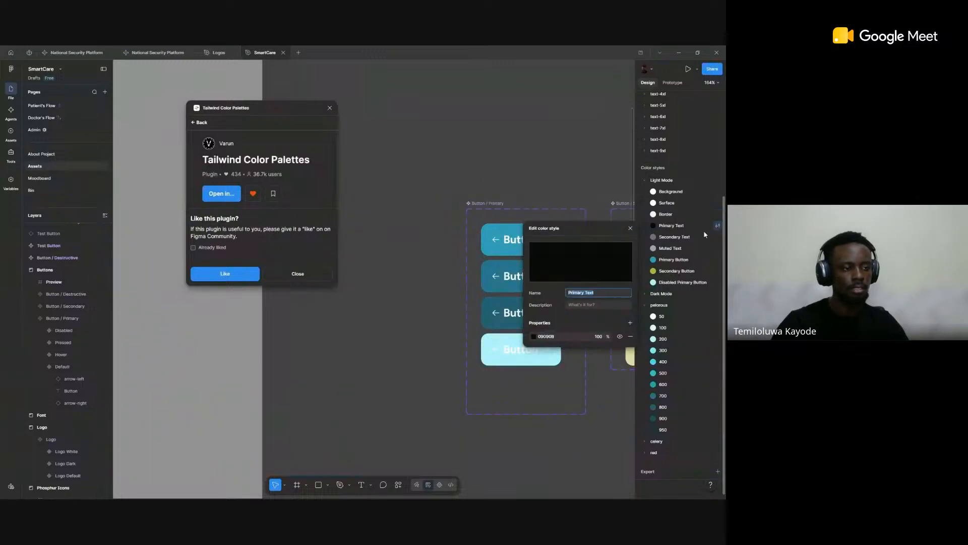
key(alt+Tab)
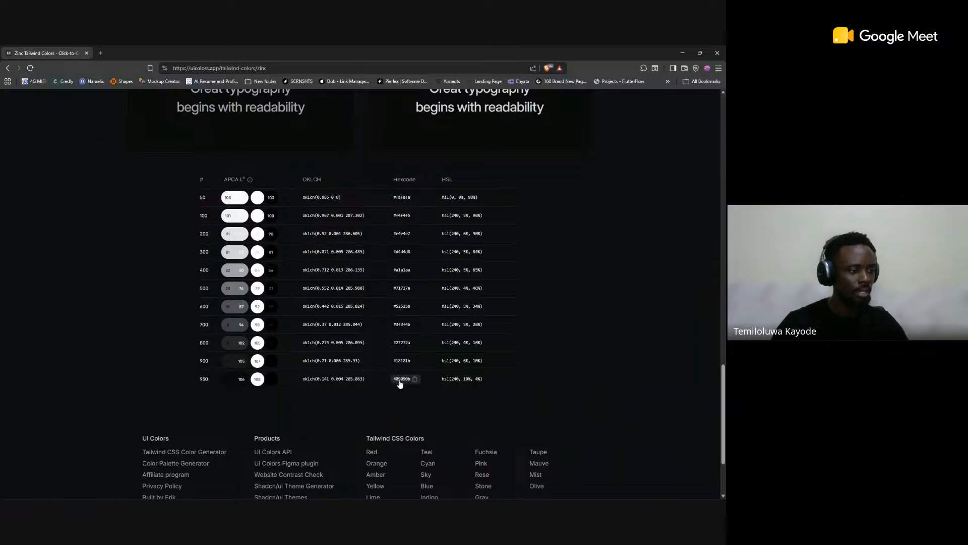
key(alt+Tab)
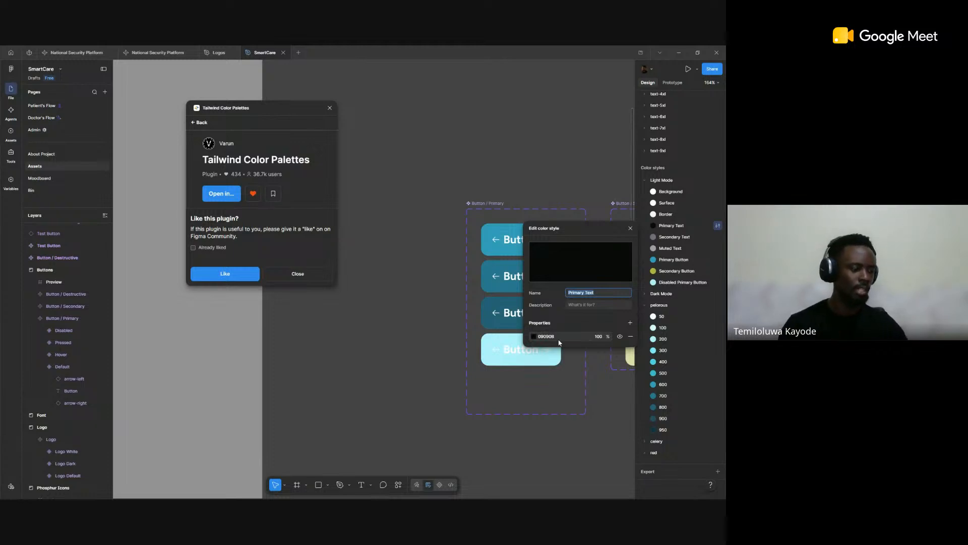
key(alt+Tab)
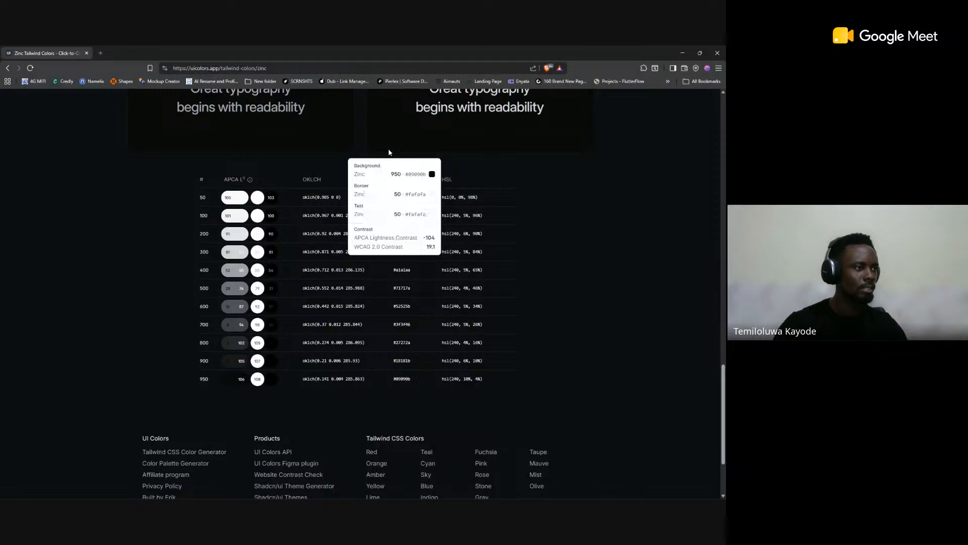
scroll(388, 151, up, 15)
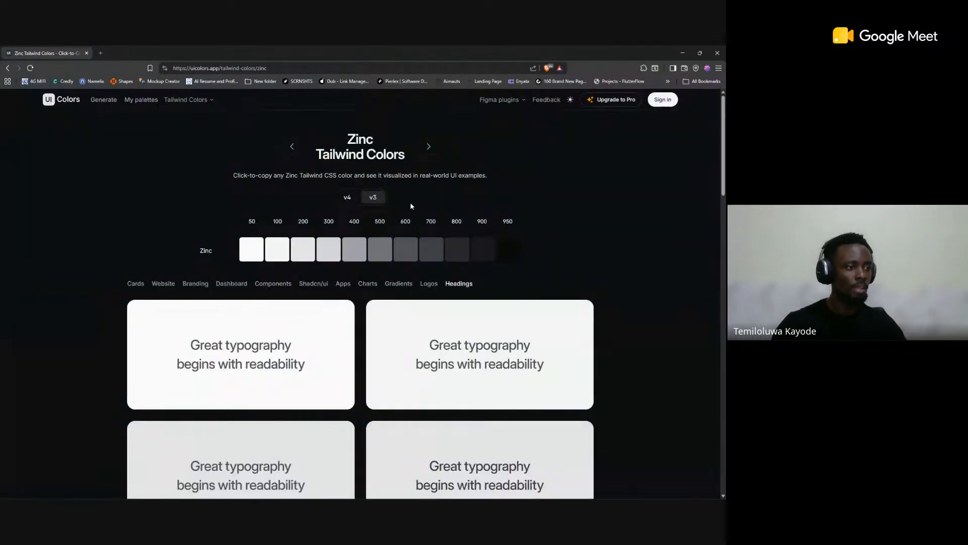
scroll(411, 215, down, 5)
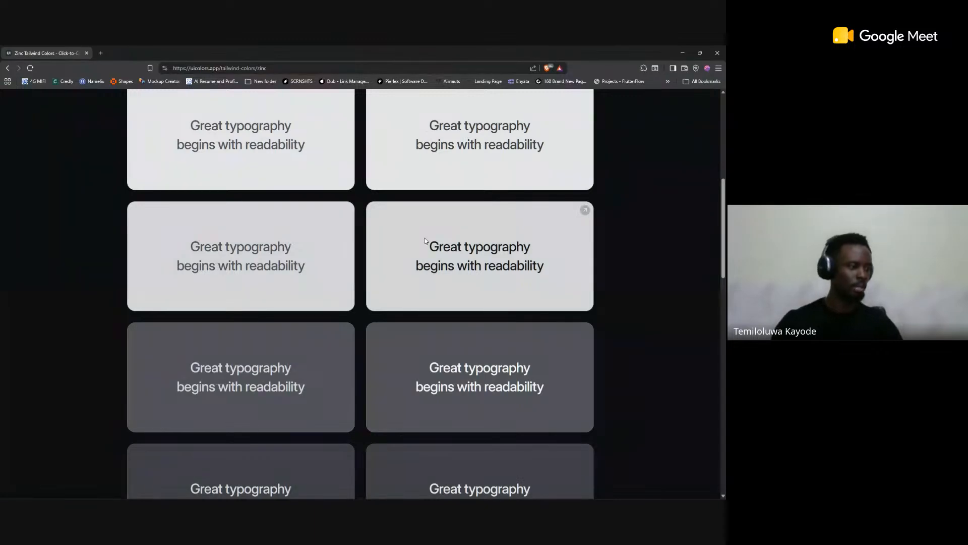
Step: Switch to Figma and add the Tailwind CSS v4.0.0 preset palette as color styles with Tailwind Color Palettes
key(alt+Tab)
click(203, 124)
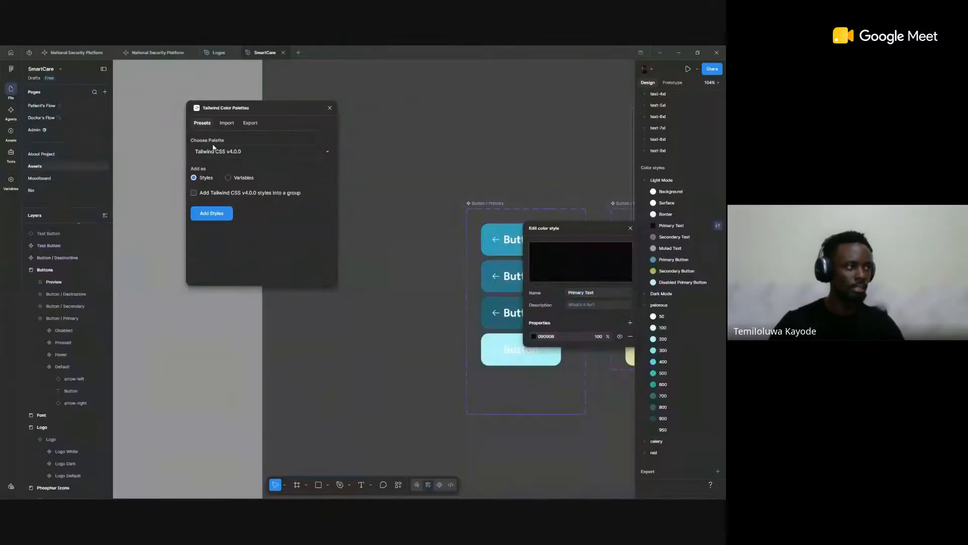
click(227, 124)
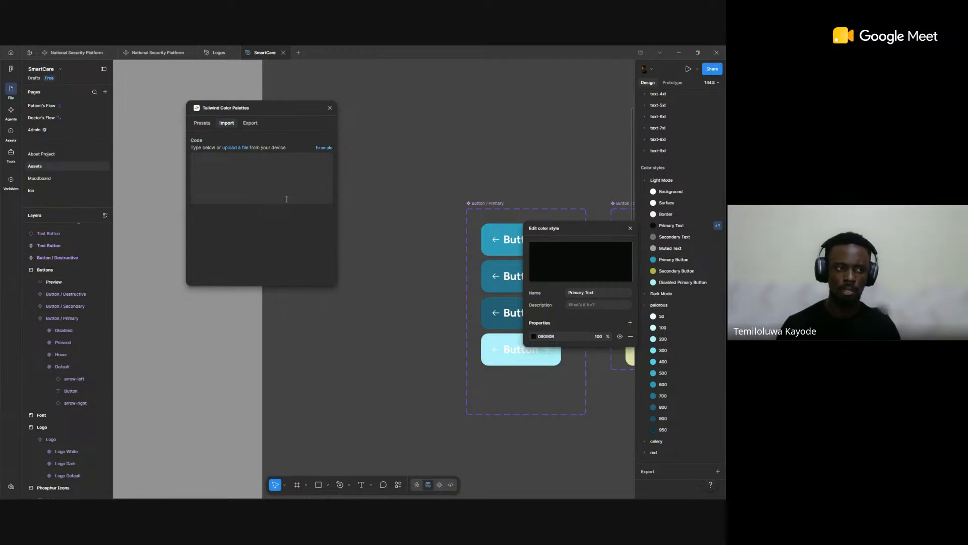
key(alt+Tab)
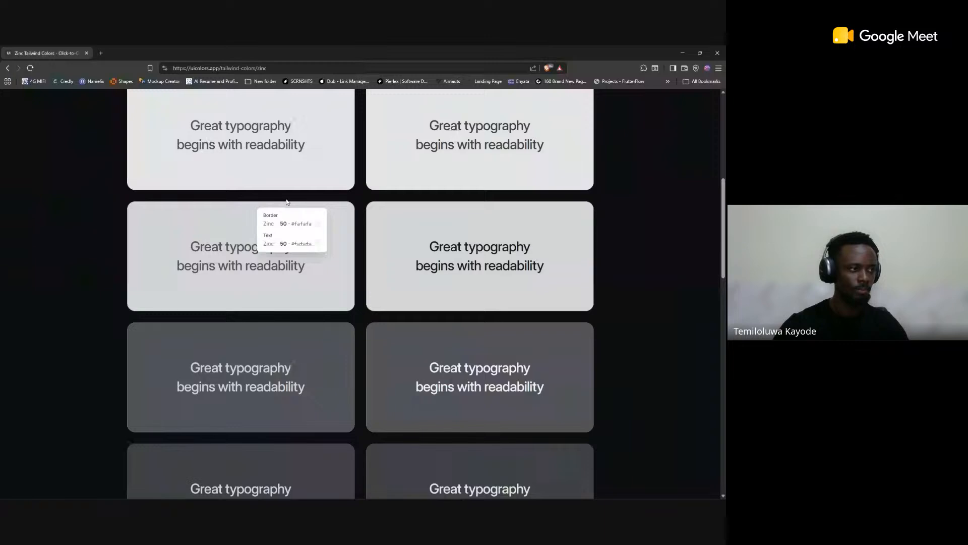
key(alt+Tab)
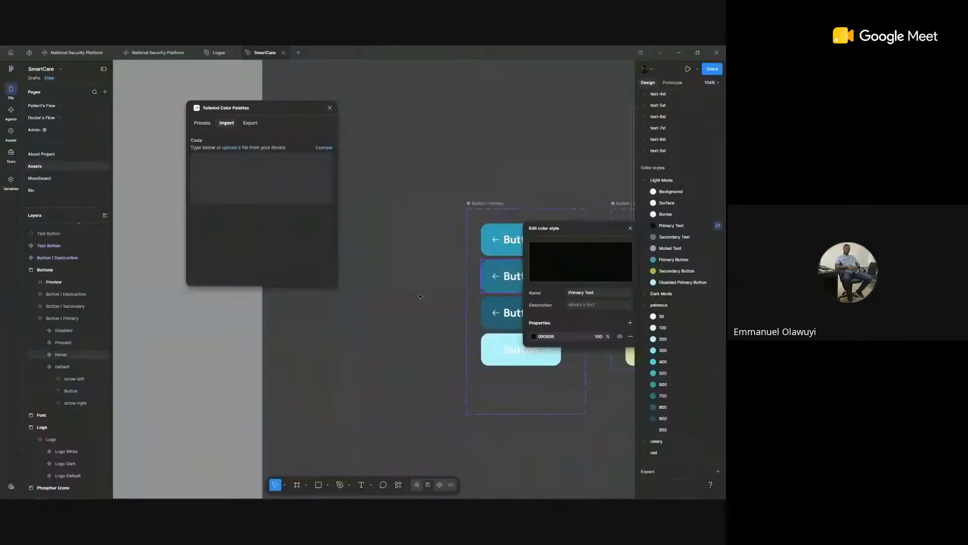
click(197, 123)
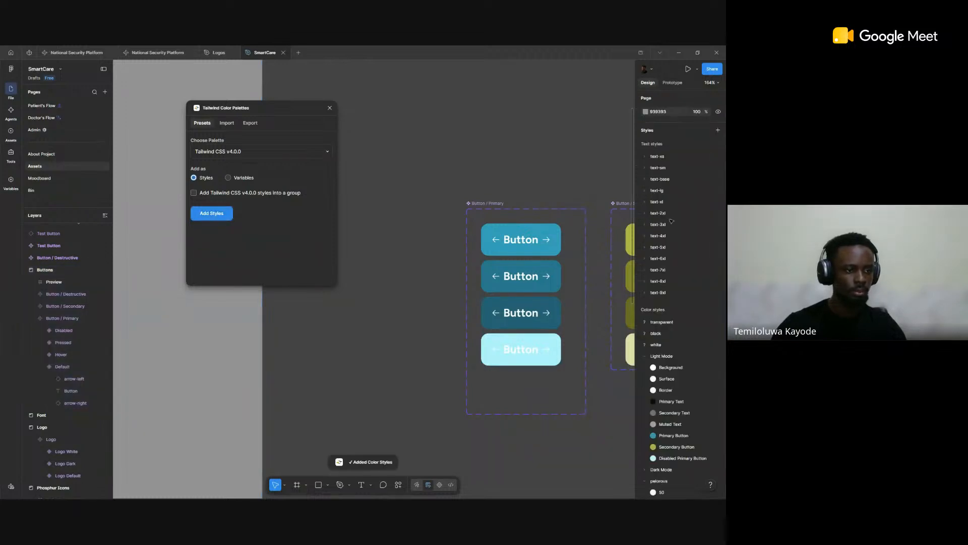
Step: Collapse the pelorous color group and delete the slate color style group
scroll(666, 222, down, 3)
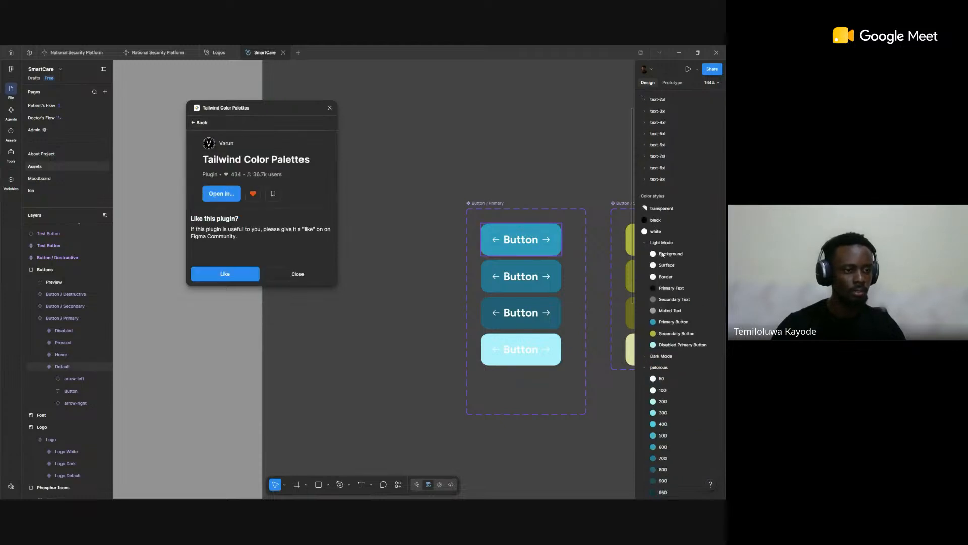
scroll(683, 295, down, 3)
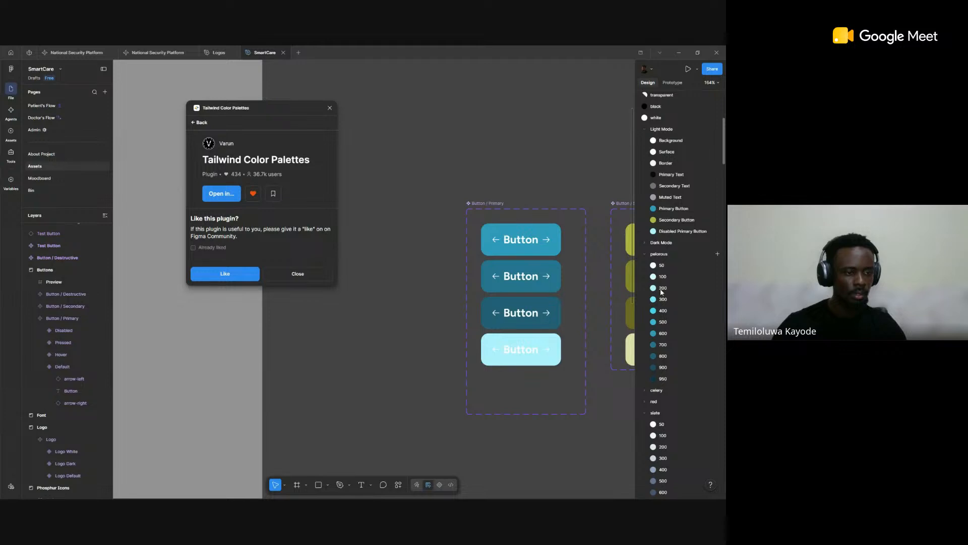
click(666, 254)
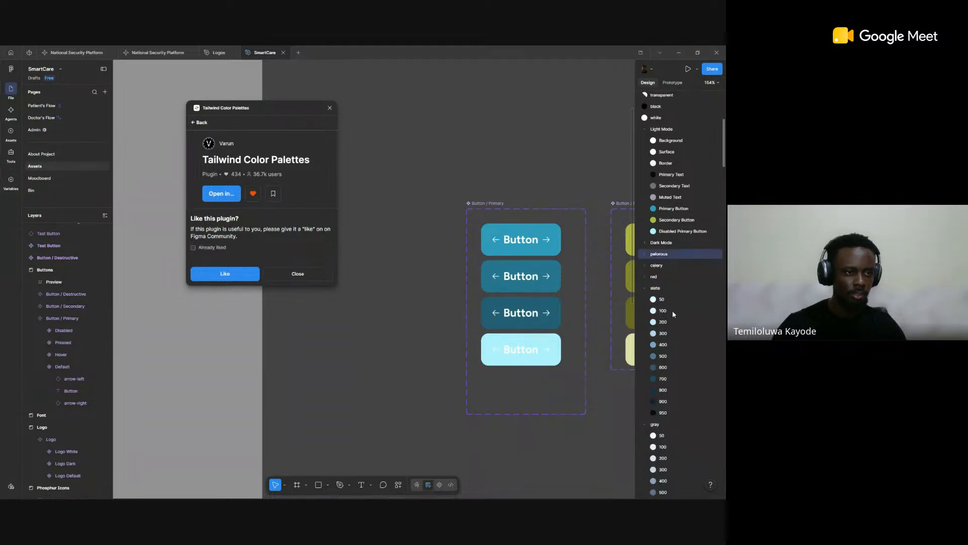
click(666, 288)
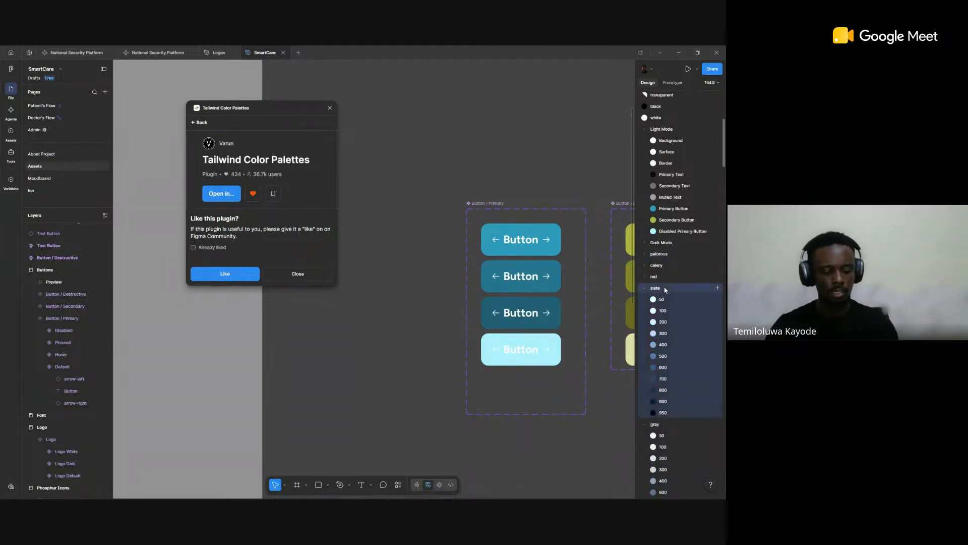
key(Delete)
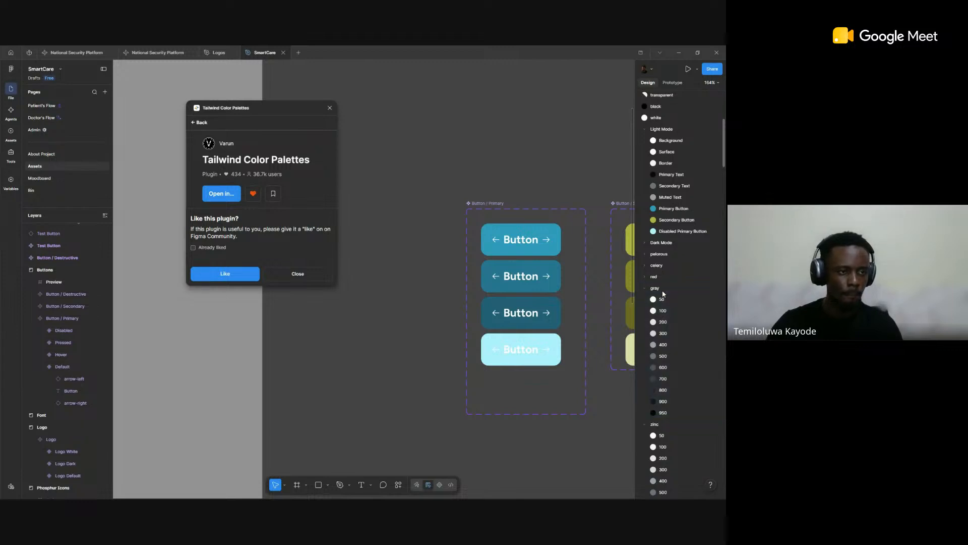
Step: Check the scale name on the UI Colors page in the browser, and delete the gray color style group in Figma
click(662, 290)
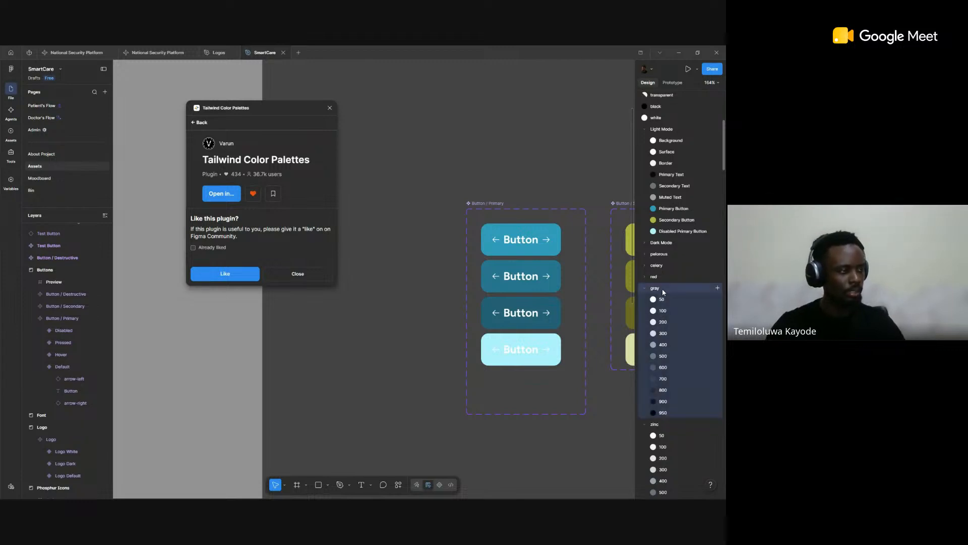
key(alt+Tab)
scroll(465, 272, up, 3)
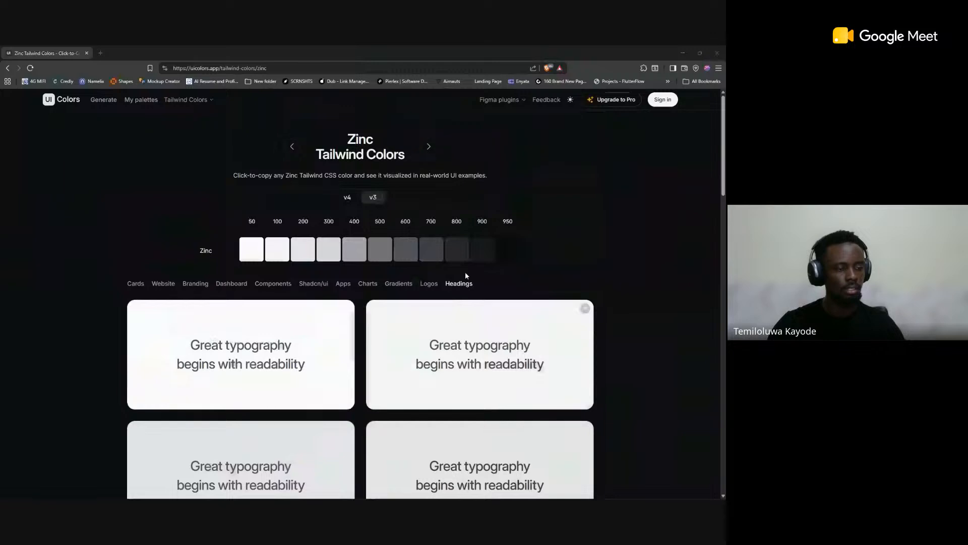
key(alt+Tab)
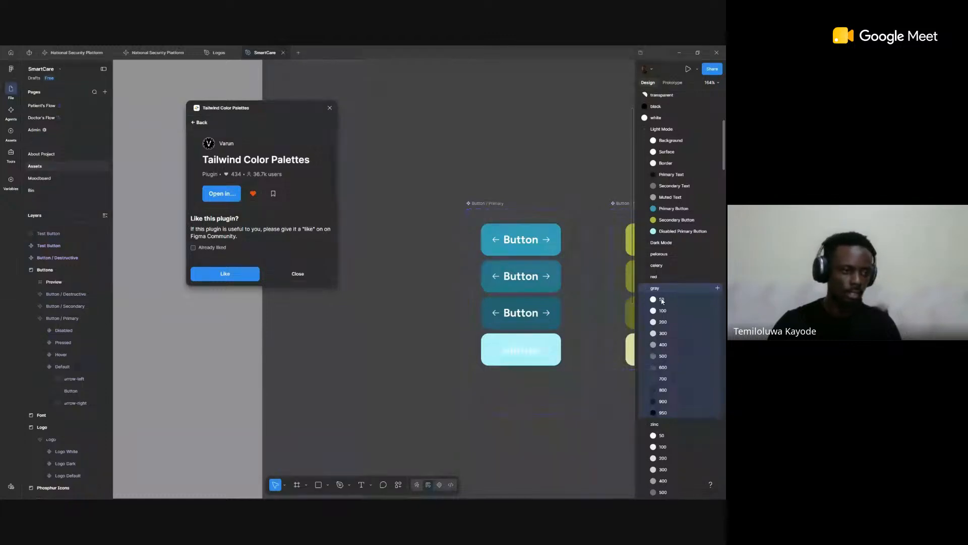
key(Delete)
Step: Delete the neutral color style group below zinc
scroll(662, 301, down, 3)
click(660, 312)
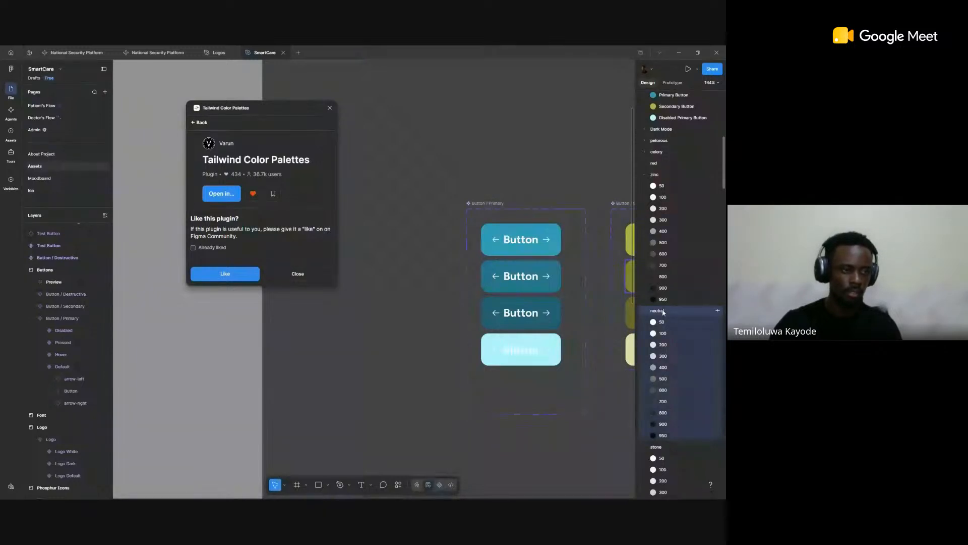
right_click(668, 311)
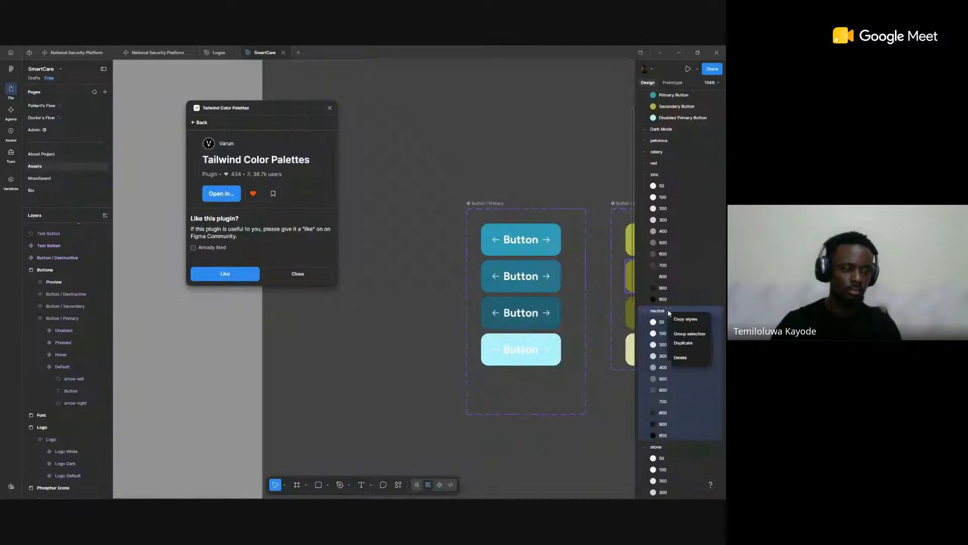
click(693, 361)
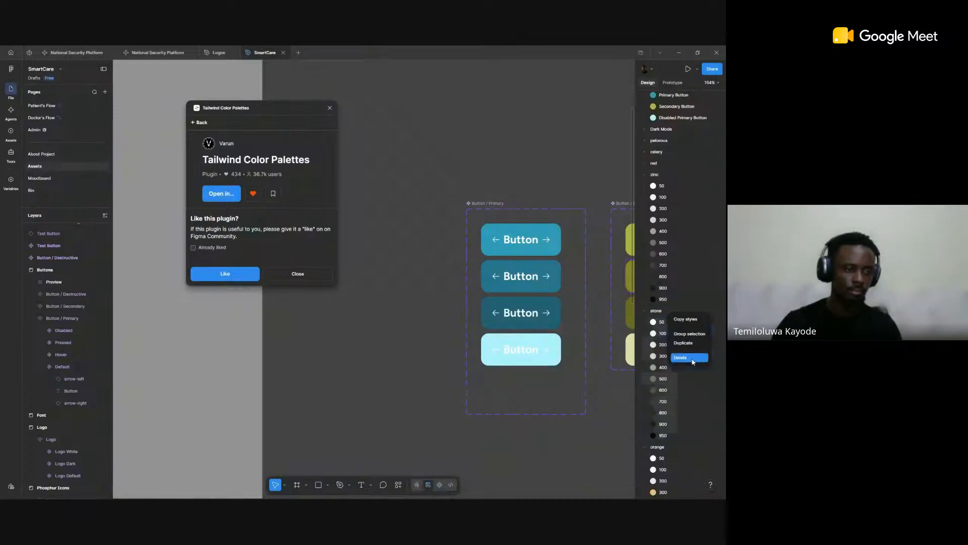
Step: Delete the stone color style group, keeping the zinc group
click(655, 311)
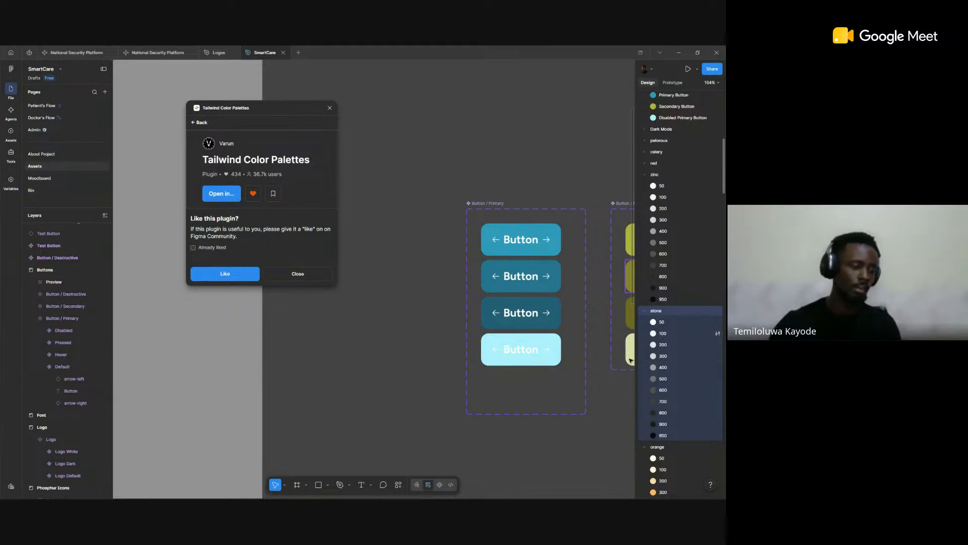
scroll(677, 398, down, 3)
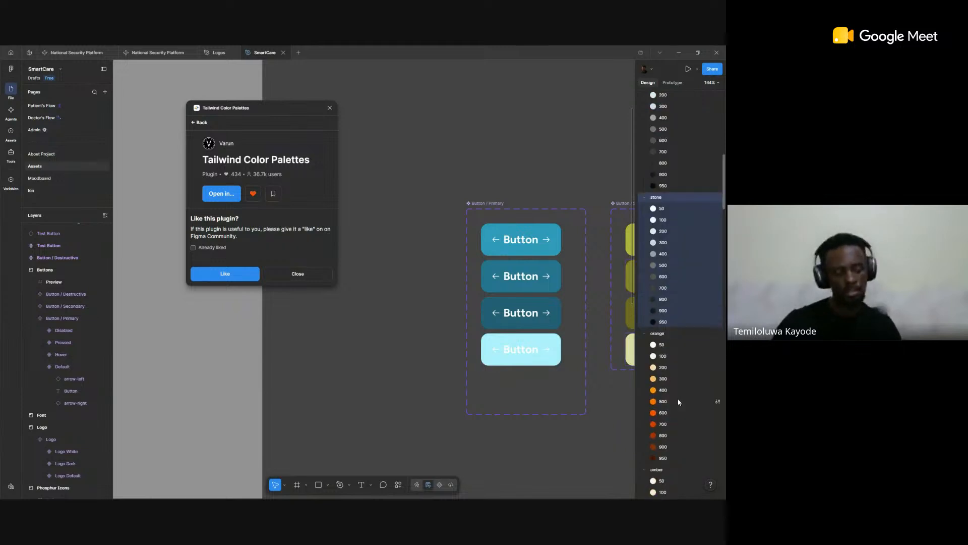
right_click(657, 200)
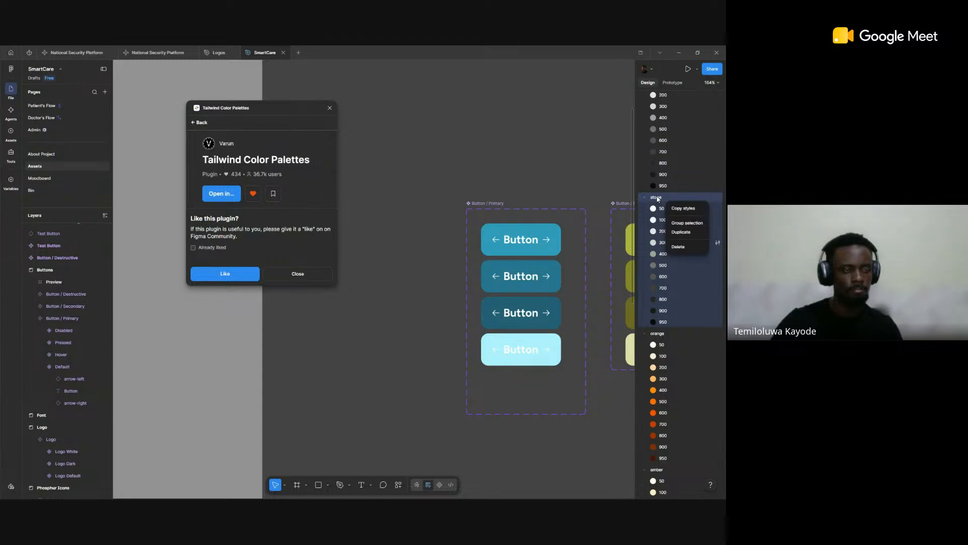
click(684, 249)
Step: Look through the remaining imported color styles and delete the amber group
scroll(698, 304, down, 6)
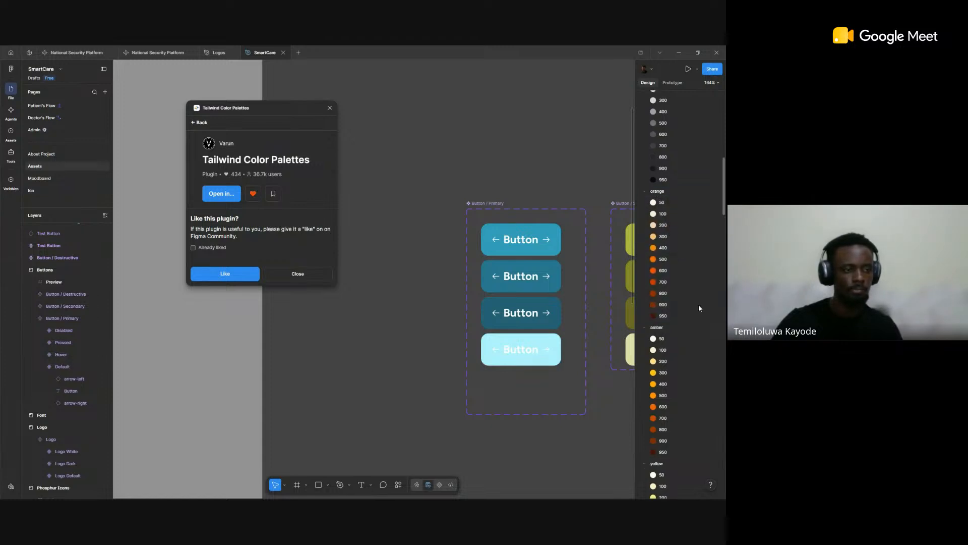
scroll(698, 305, down, 6)
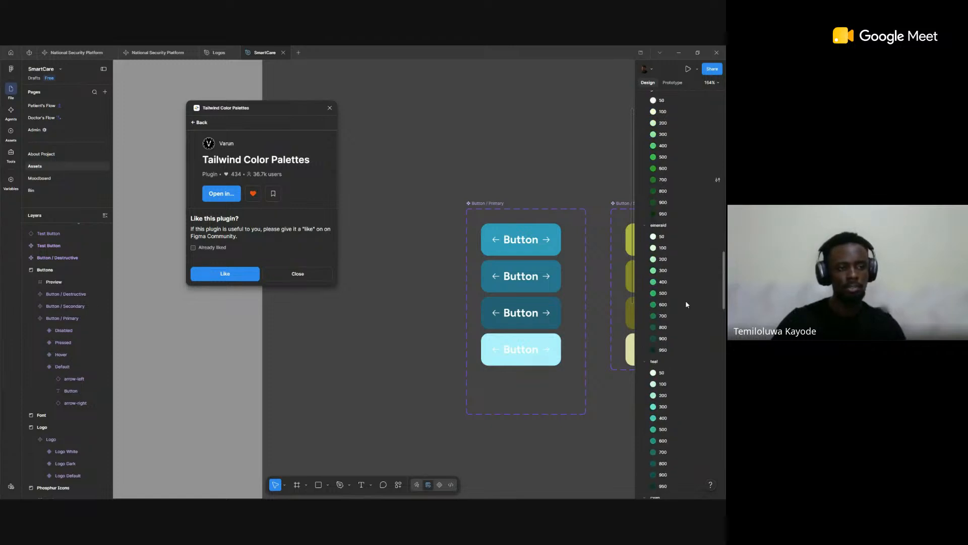
scroll(683, 299, down, 8)
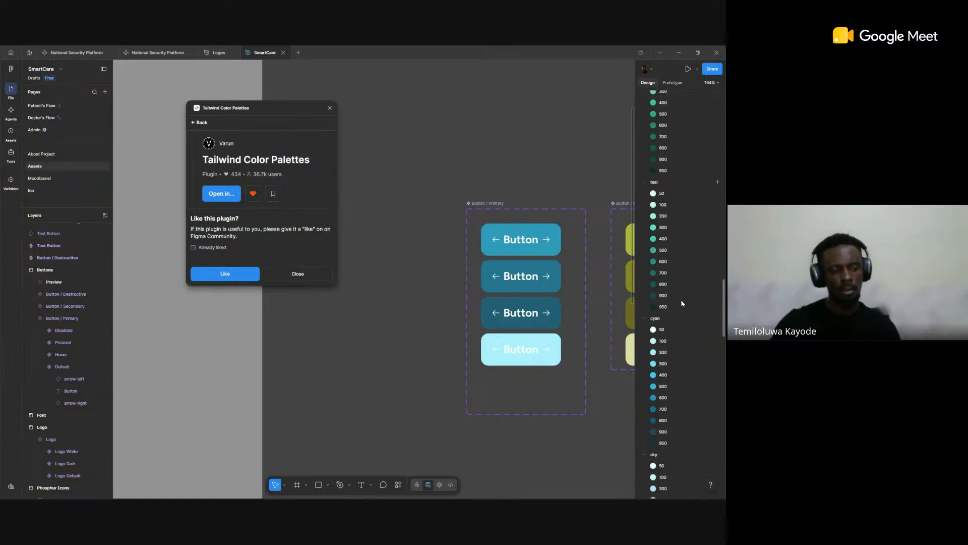
scroll(681, 309, down, 10)
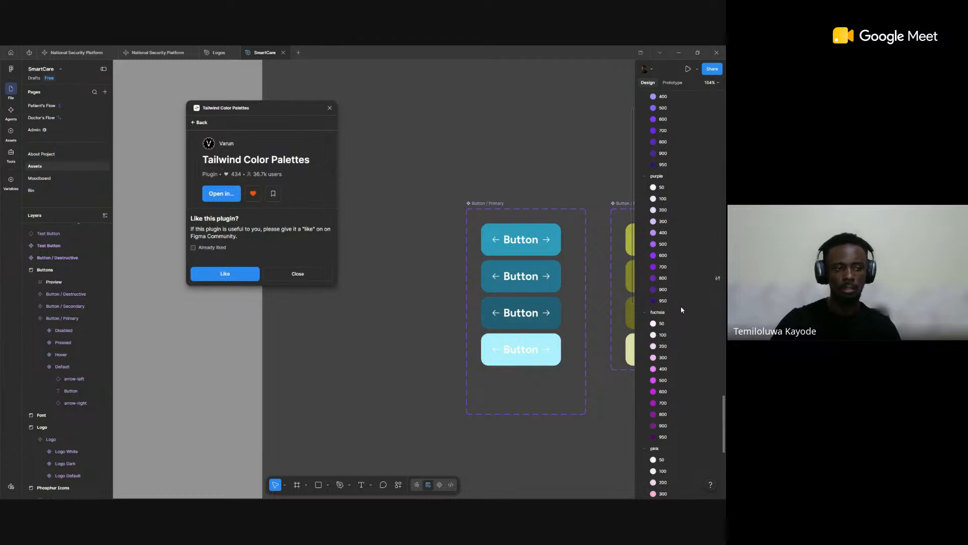
scroll(683, 352, up, 20)
scroll(683, 352, up, 8)
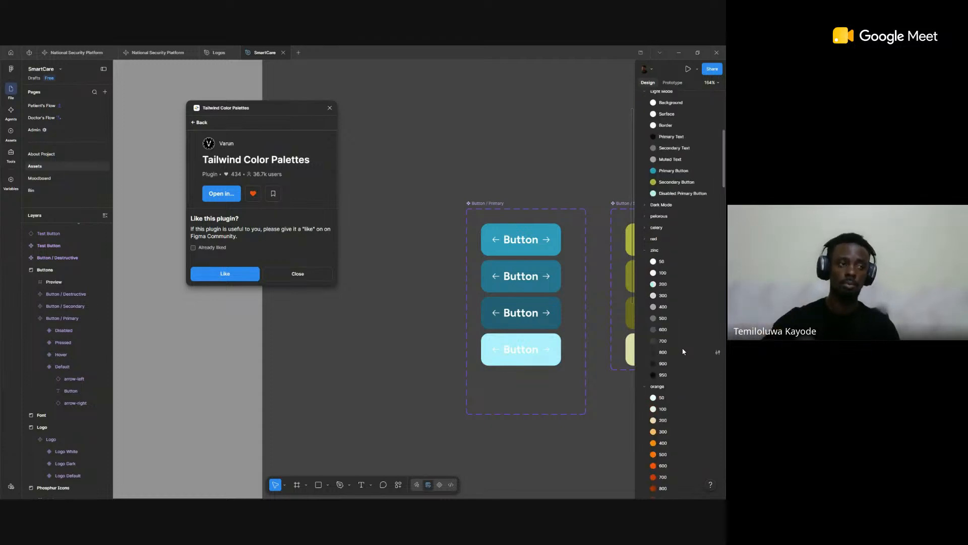
scroll(682, 352, down, 3)
scroll(678, 384, down, 7)
click(665, 257)
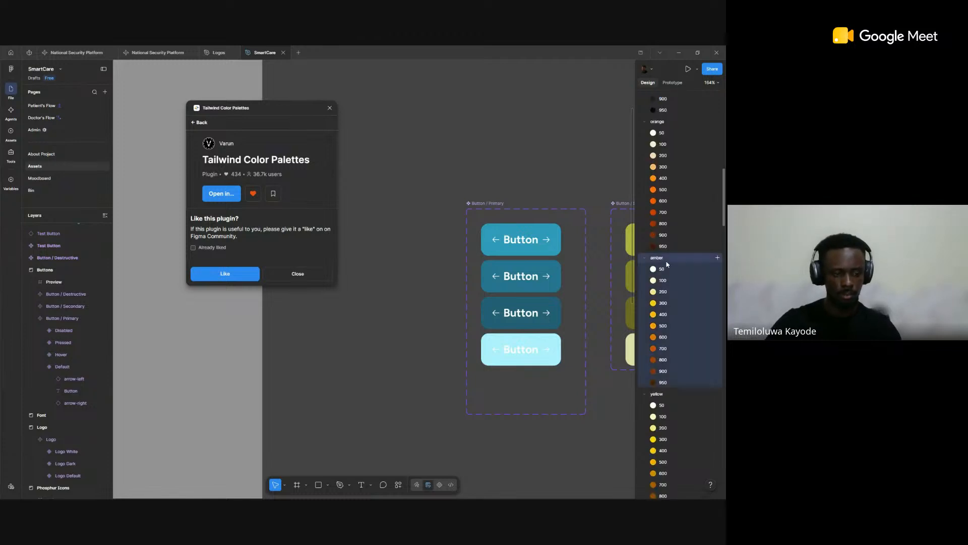
key(Delete)
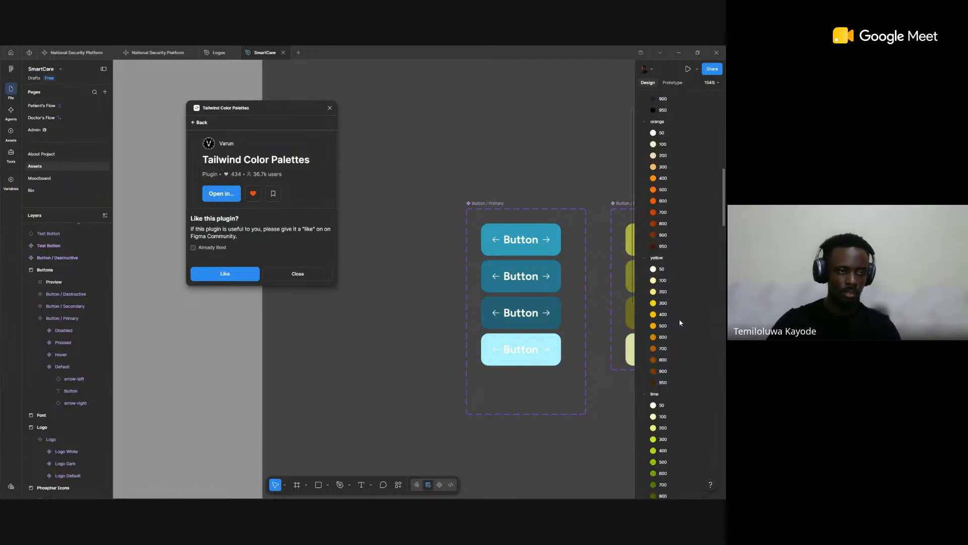
Step: Delete the yellow and lime color style groups, keeping the orange group
click(671, 259)
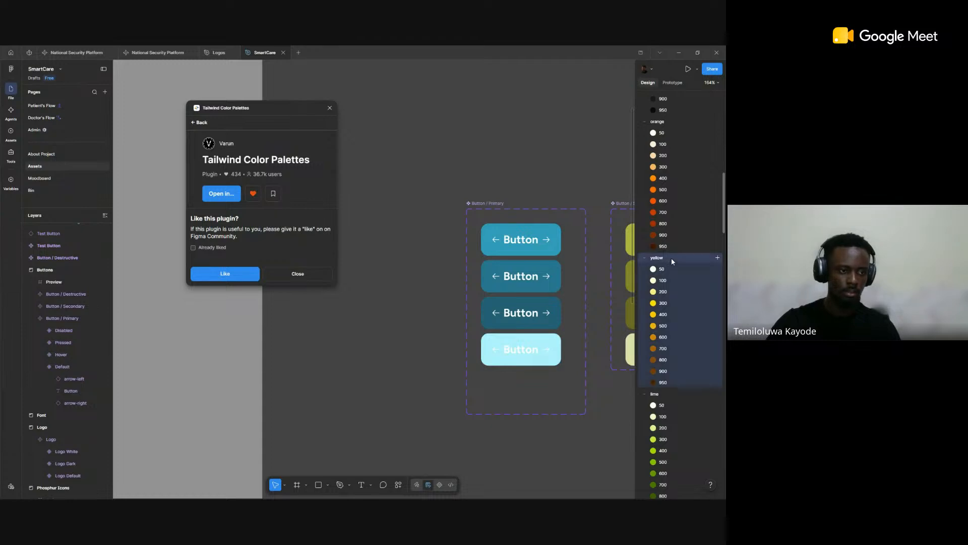
key(Delete)
scroll(676, 268, up, 5)
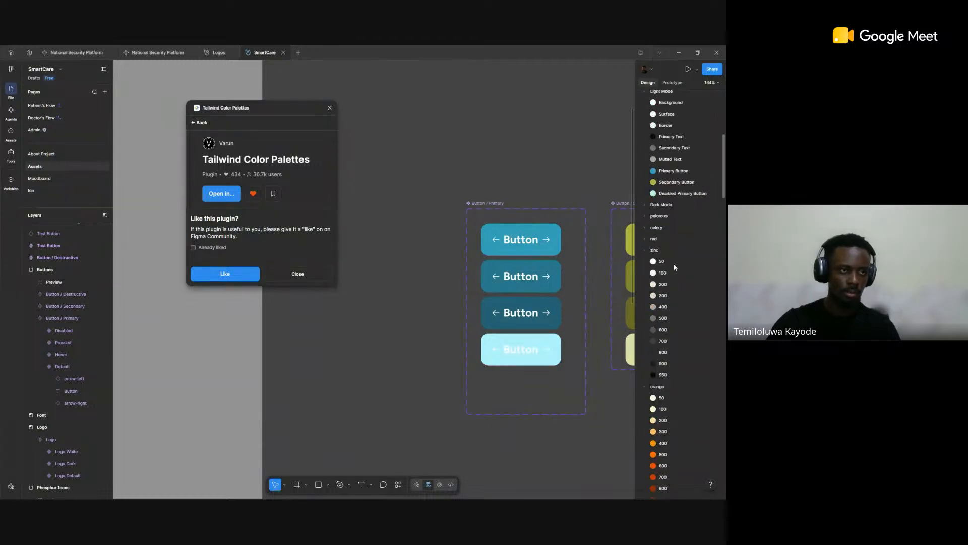
scroll(674, 324, down, 5)
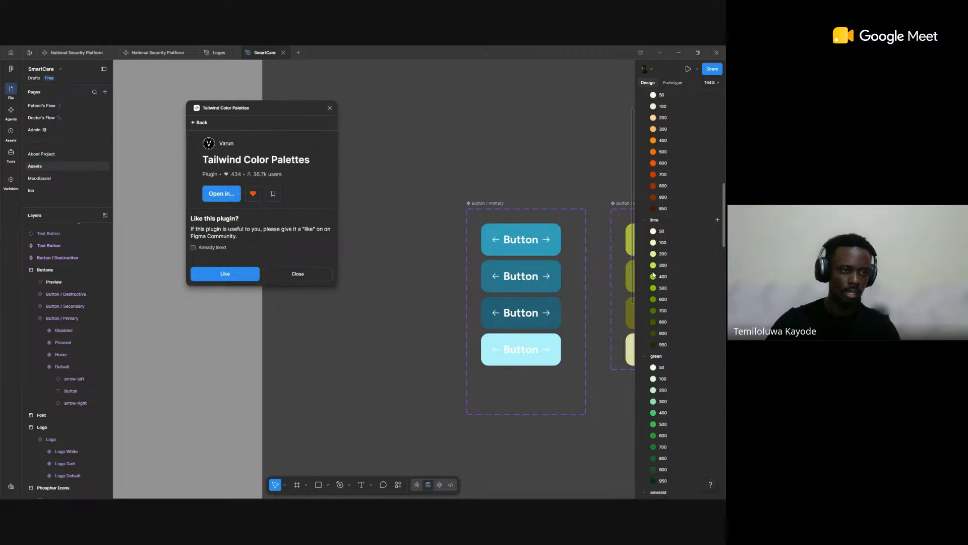
click(674, 221)
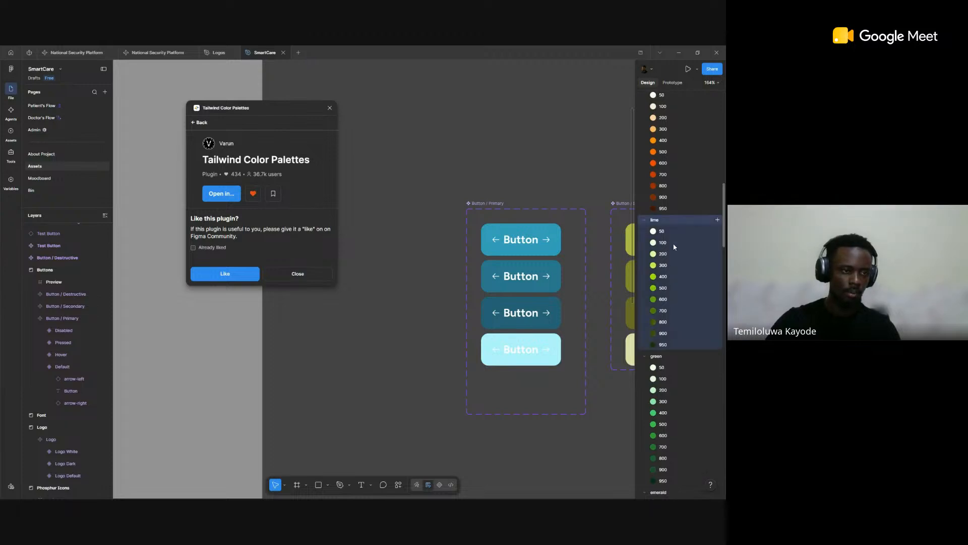
key(Delete)
Step: Delete the green, teal and cyan color style groups, keeping the emerald group
scroll(668, 323, down, 3)
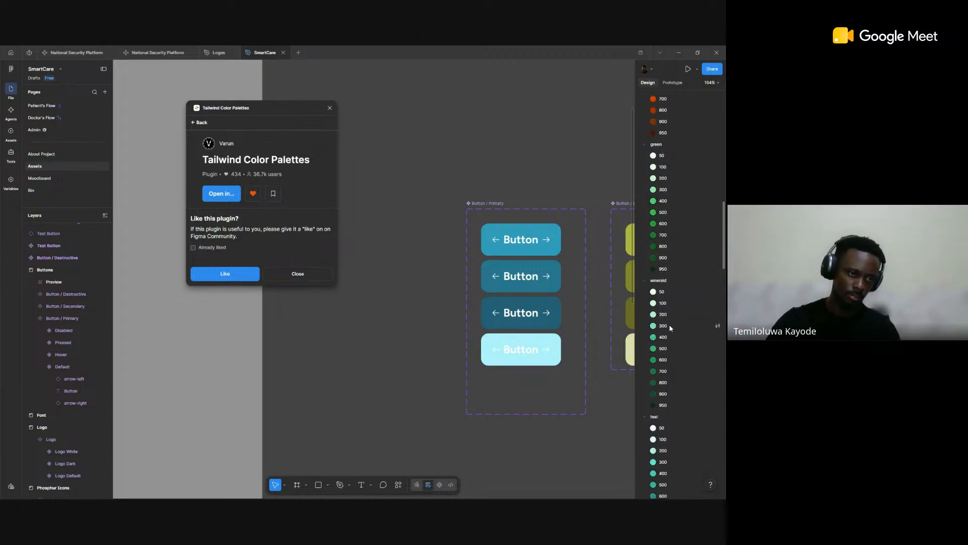
click(667, 146)
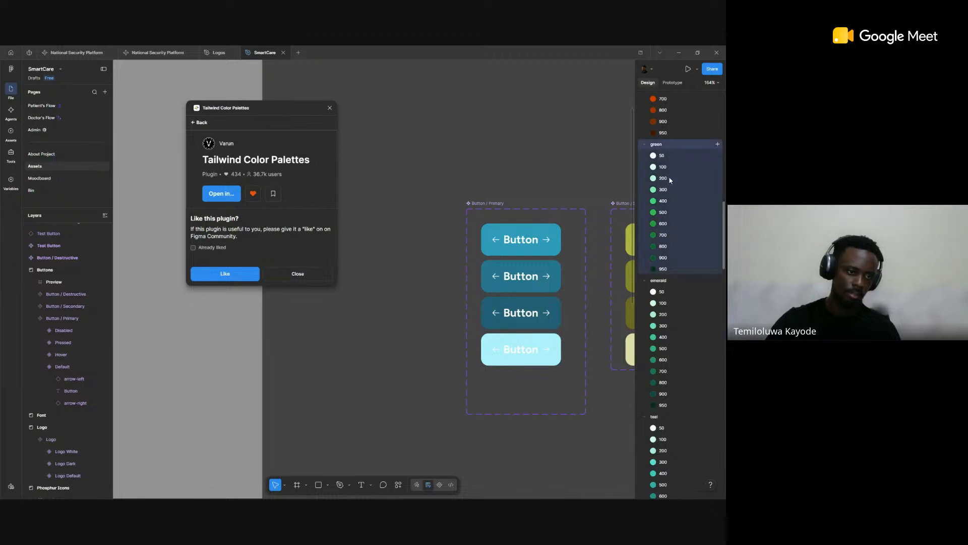
key(Delete)
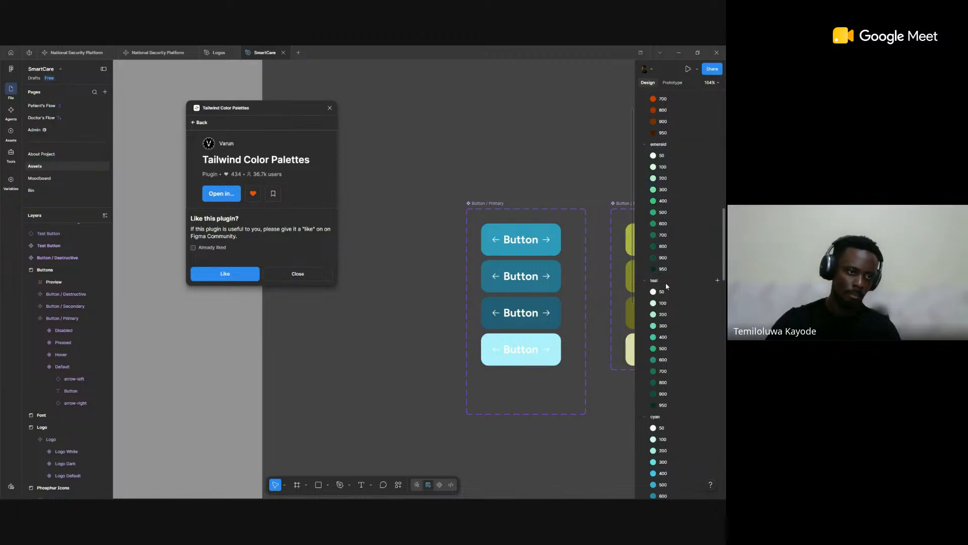
click(666, 286)
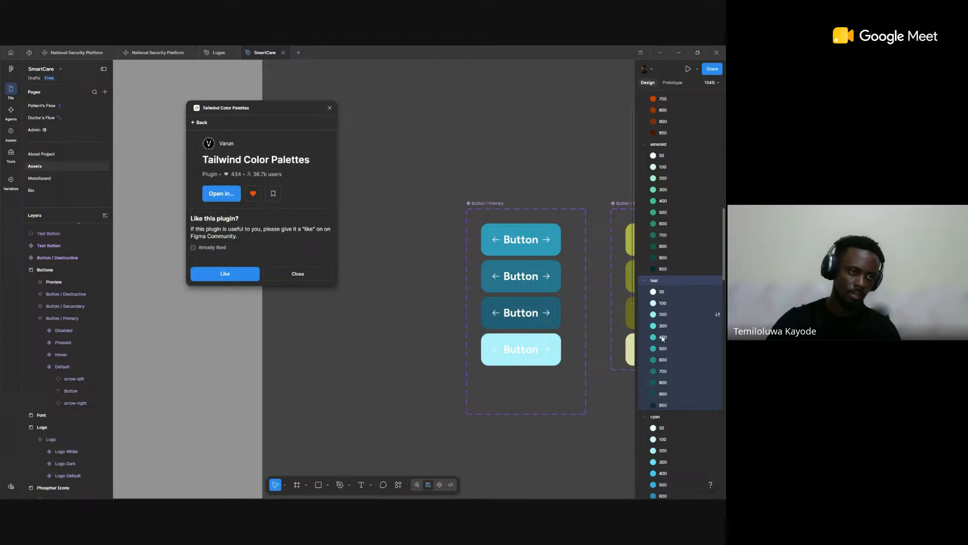
key(Delete)
click(665, 282)
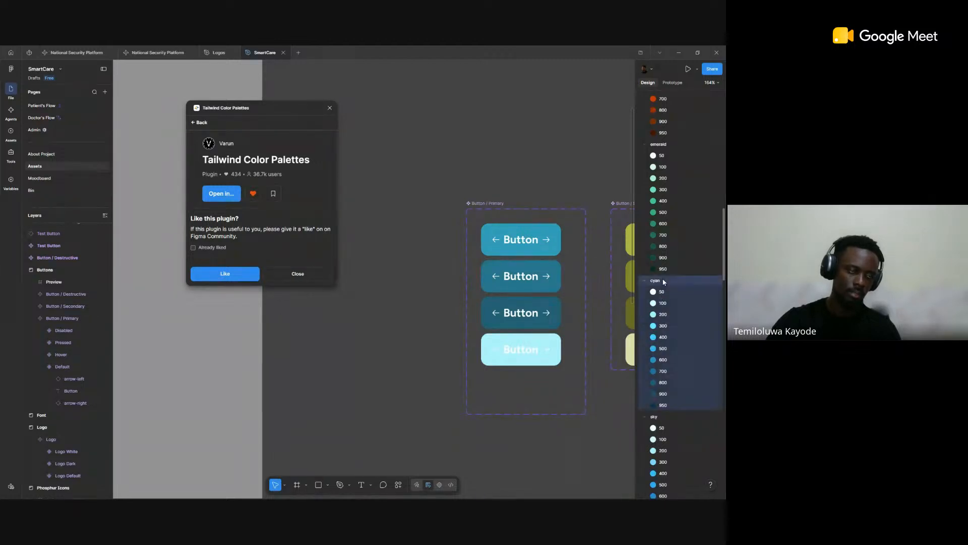
key(Delete)
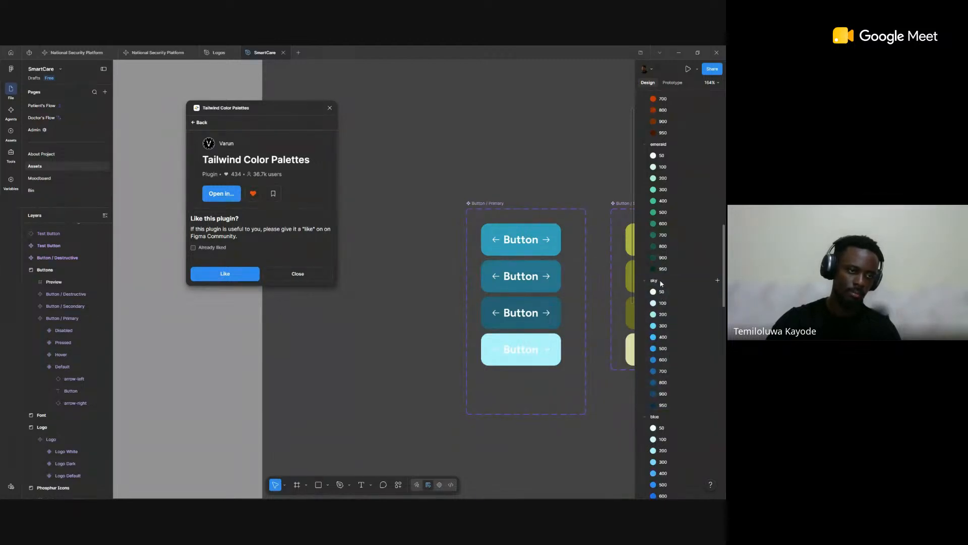
Step: Delete the sky, blue, indigo and violet color style groups below emerald
click(660, 279)
key(Delete)
click(664, 279)
key(Delete)
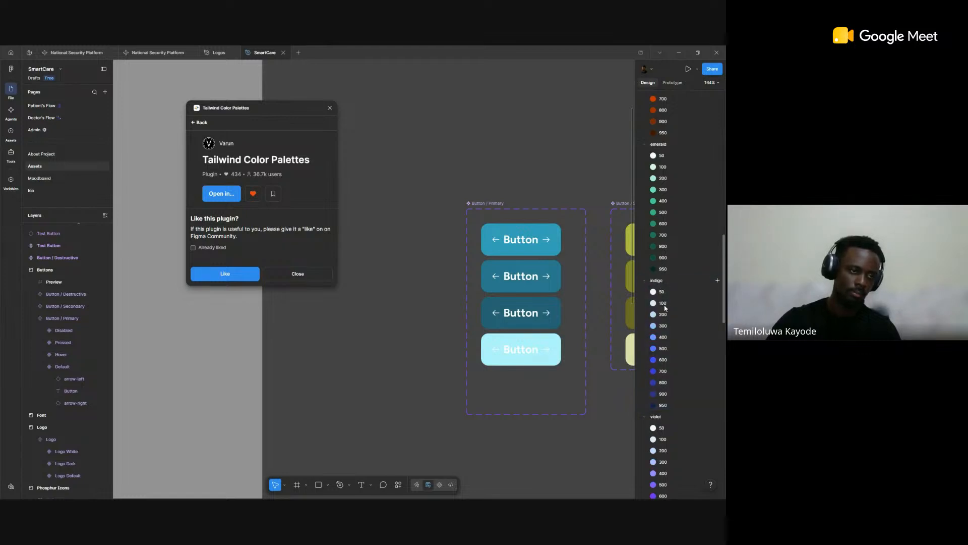
click(665, 282)
key(Delete)
click(663, 280)
key(Delete)
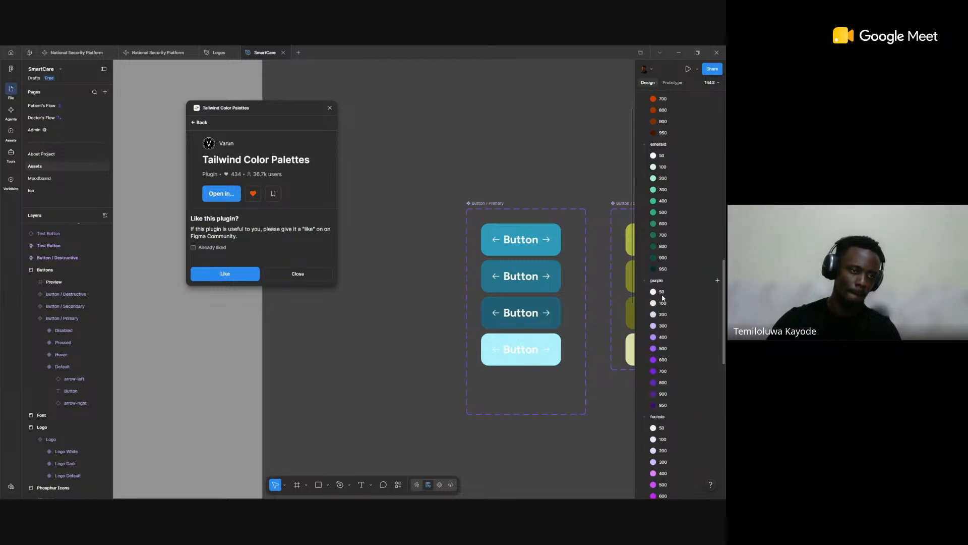
Step: Collapse the Light Mode color styles and delete the second, duplicate set of 50 to 950 shades in the red group
click(662, 290)
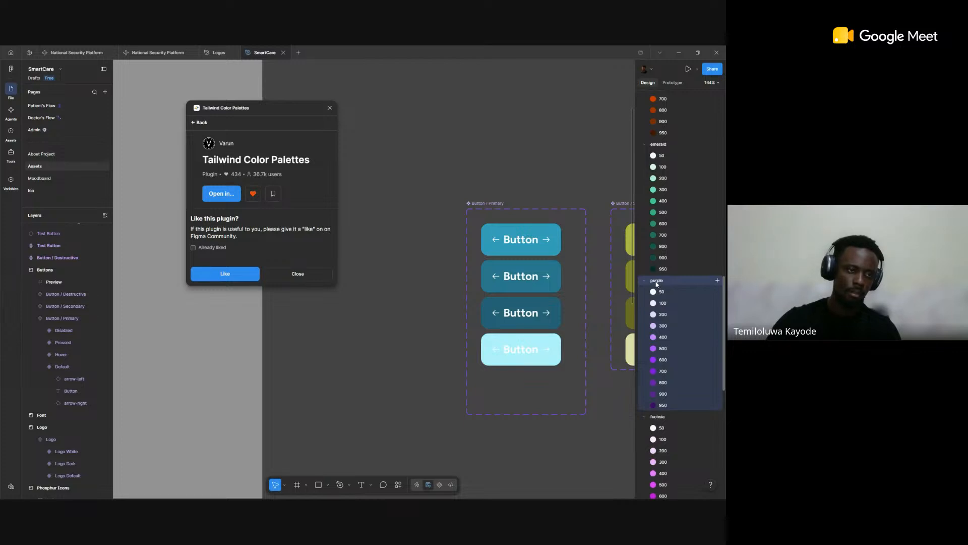
scroll(655, 252, up, 5)
scroll(654, 232, up, 6)
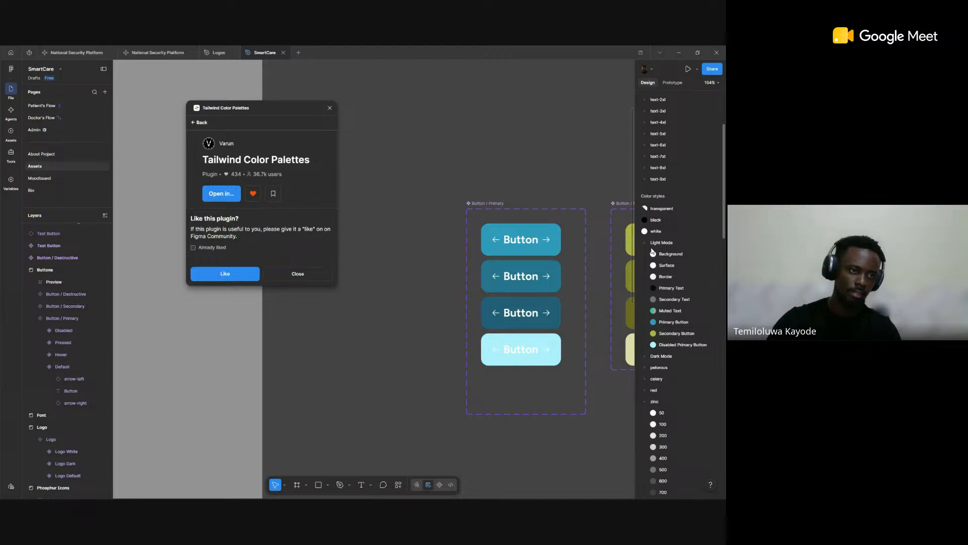
click(645, 244)
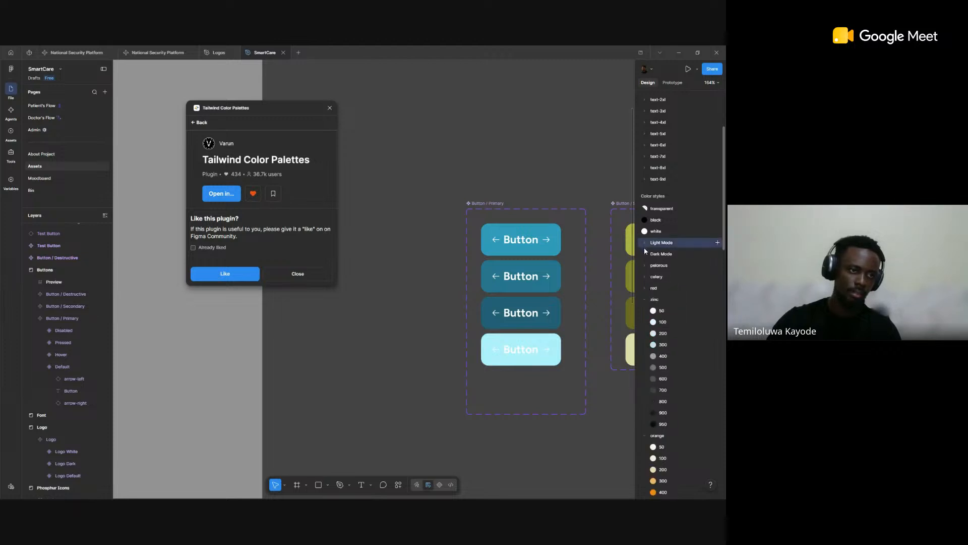
click(644, 289)
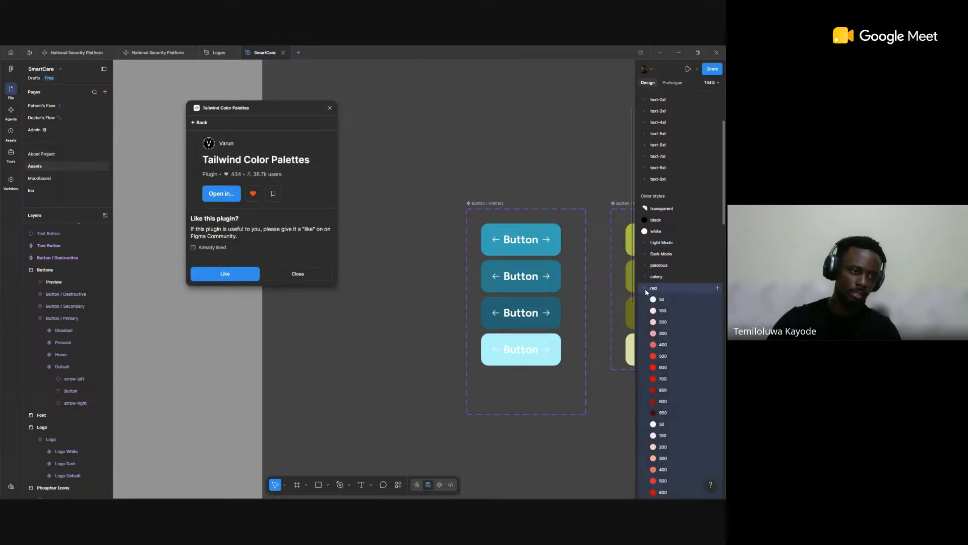
scroll(659, 300, down, 4)
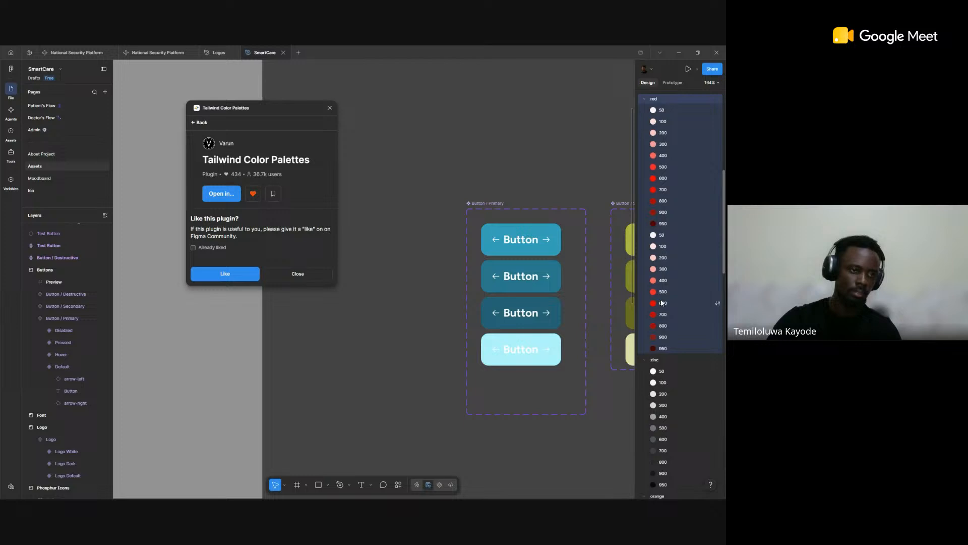
click(679, 223)
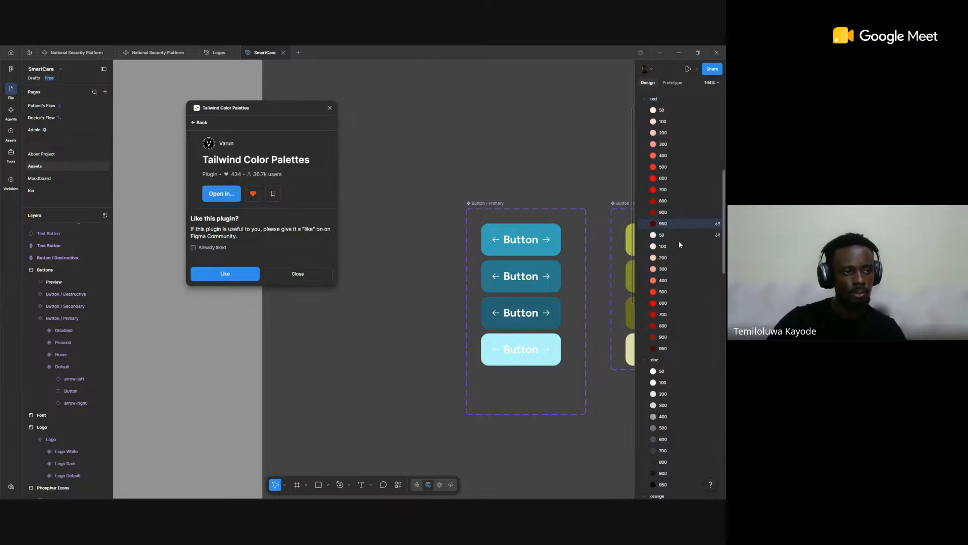
click(680, 235)
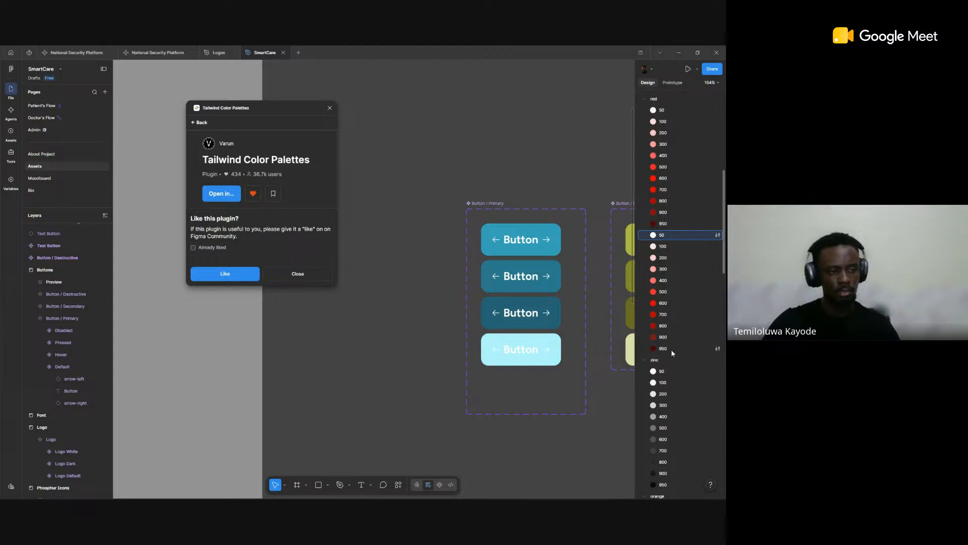
shift+click(672, 350)
key(Delete)
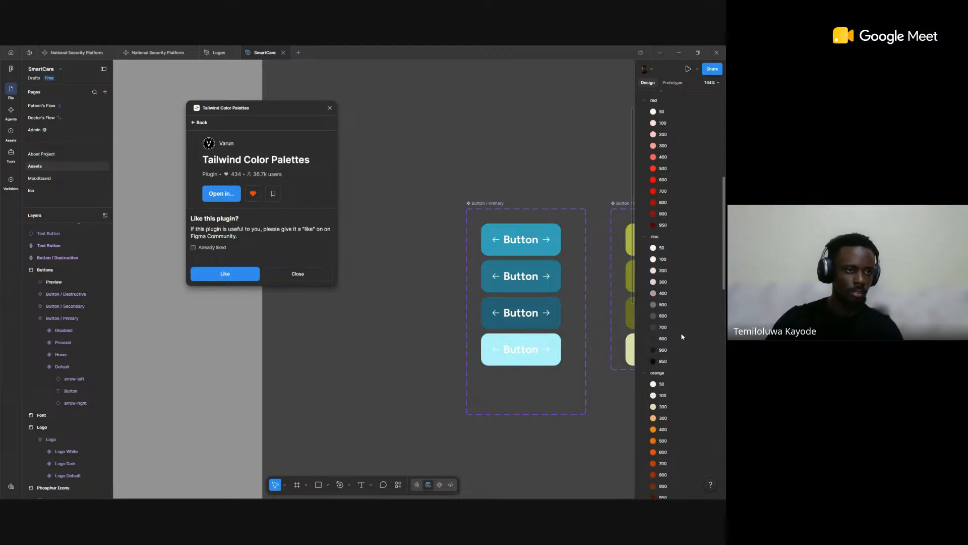
Step: Delete the pink, fuchsia and purple color style groups at the end of the color styles
scroll(682, 337, up, 4)
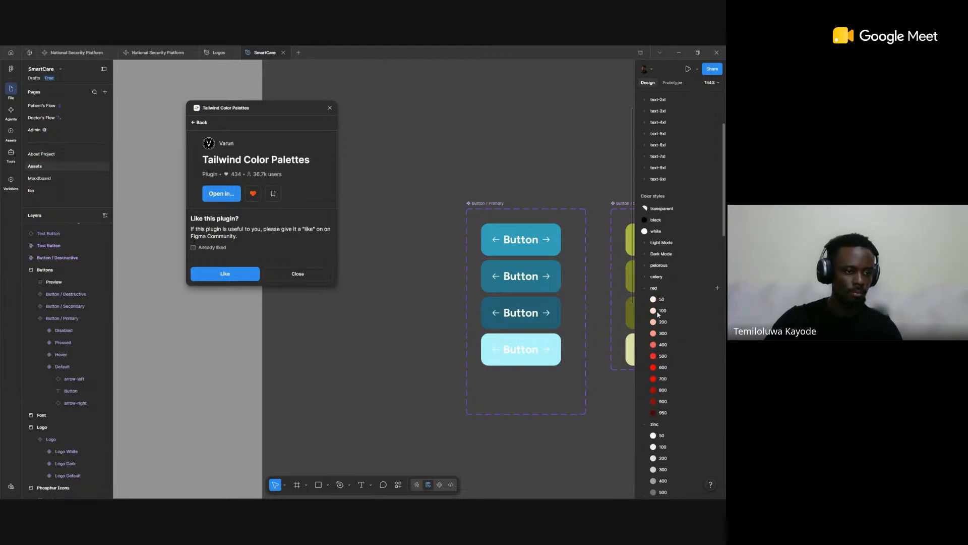
scroll(663, 328, down, 20)
scroll(672, 348, down, 5)
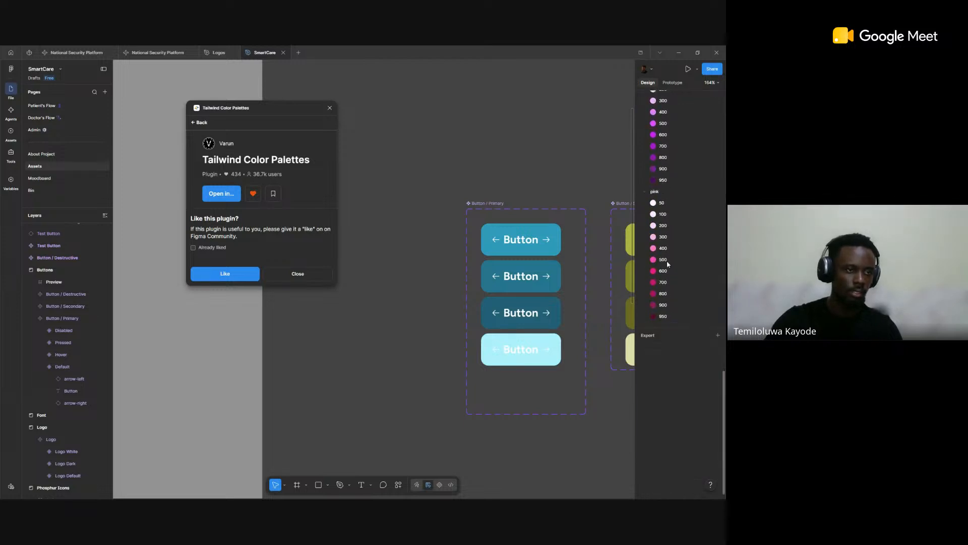
scroll(664, 191, up, 5)
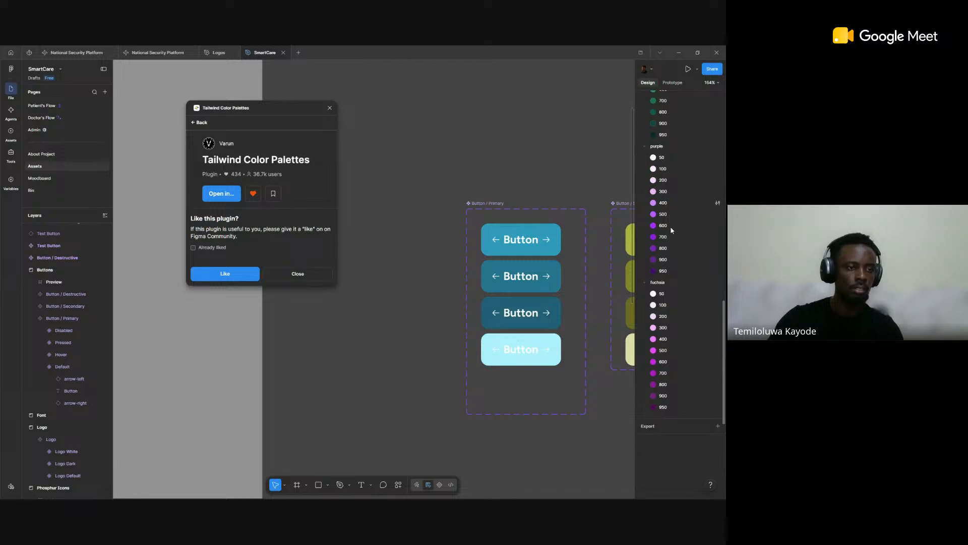
click(662, 284)
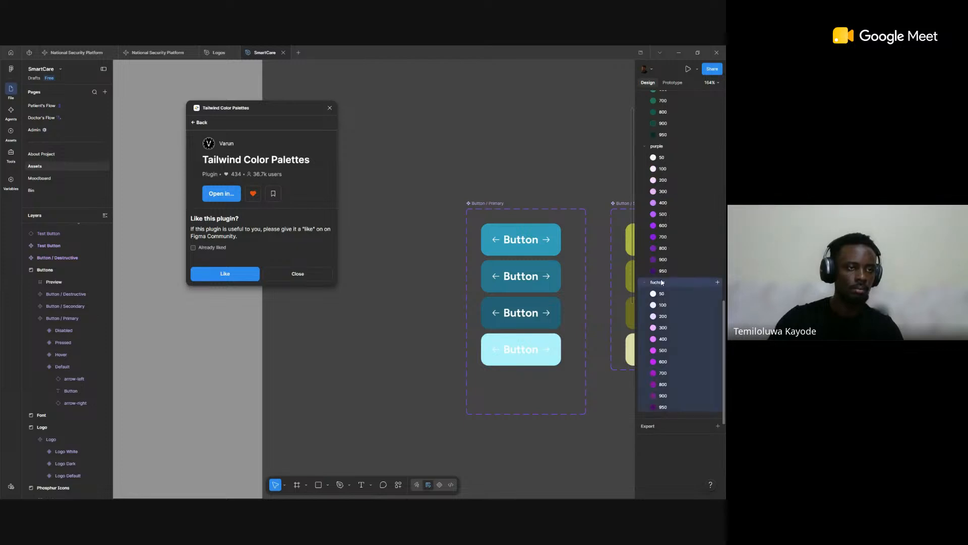
click(665, 148)
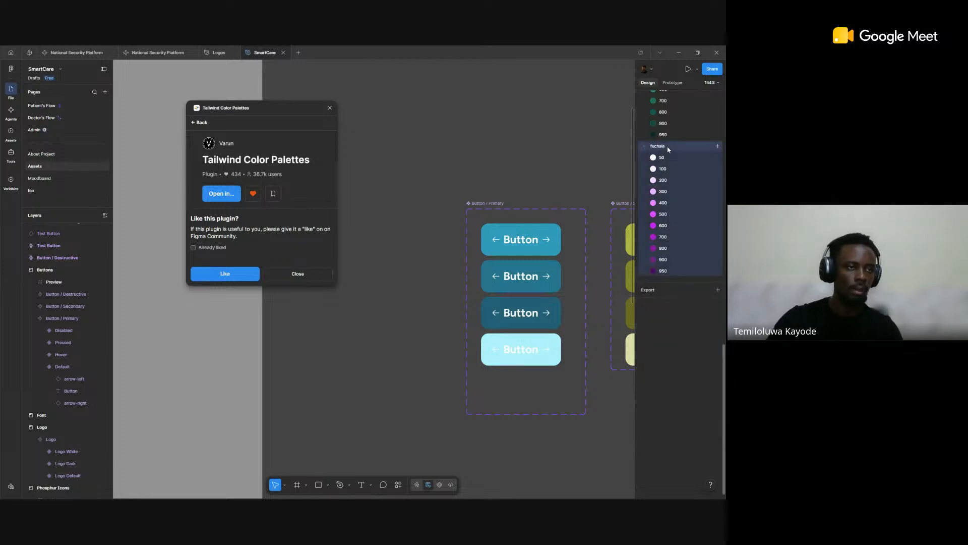
key(Delete)
Step: Collapse the zinc, orange and emerald color style groups and expand the Light Mode group
scroll(656, 252, up, 10)
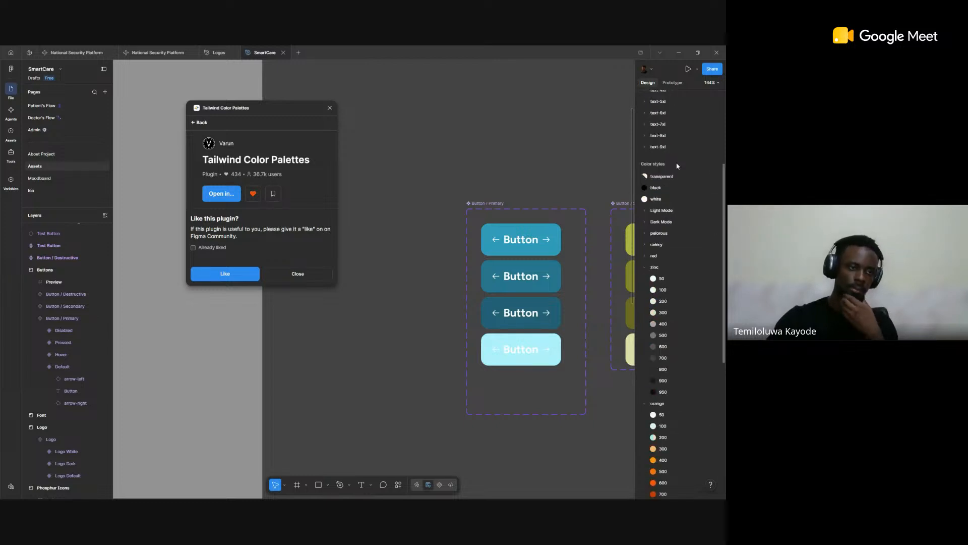
click(646, 267)
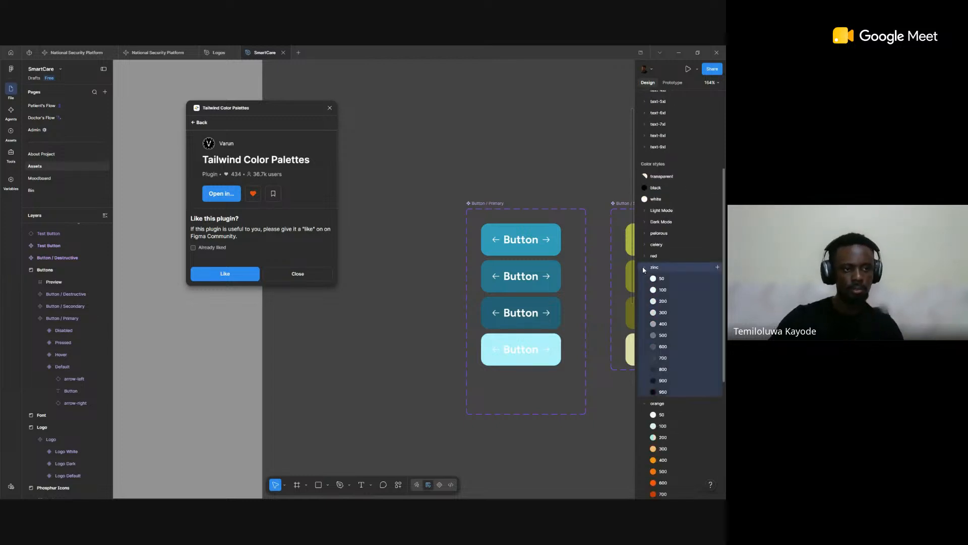
click(644, 268)
click(645, 279)
click(645, 278)
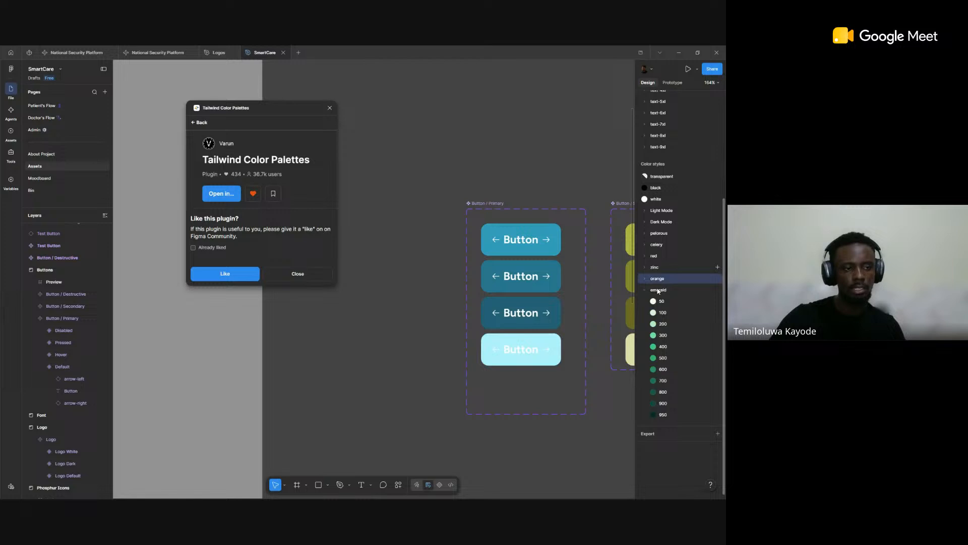
click(646, 291)
click(645, 290)
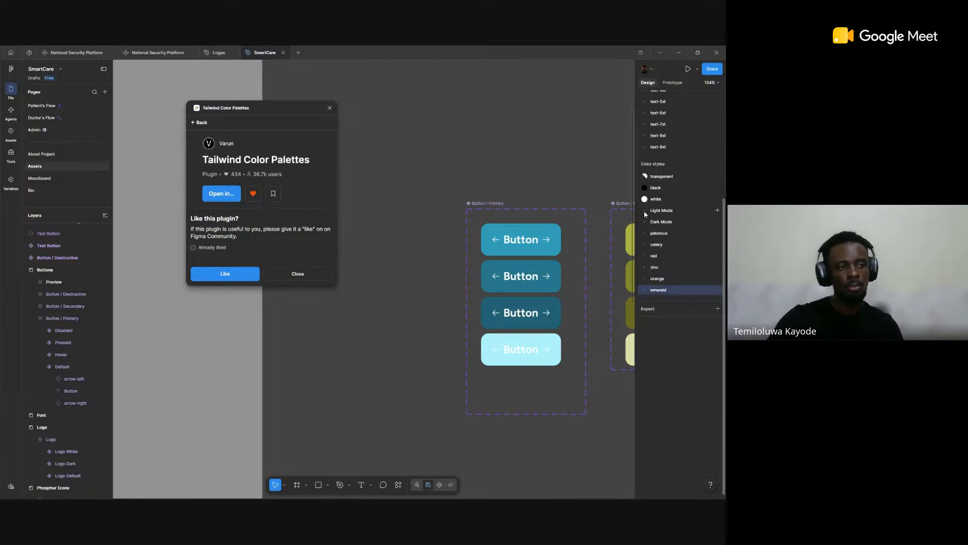
click(644, 210)
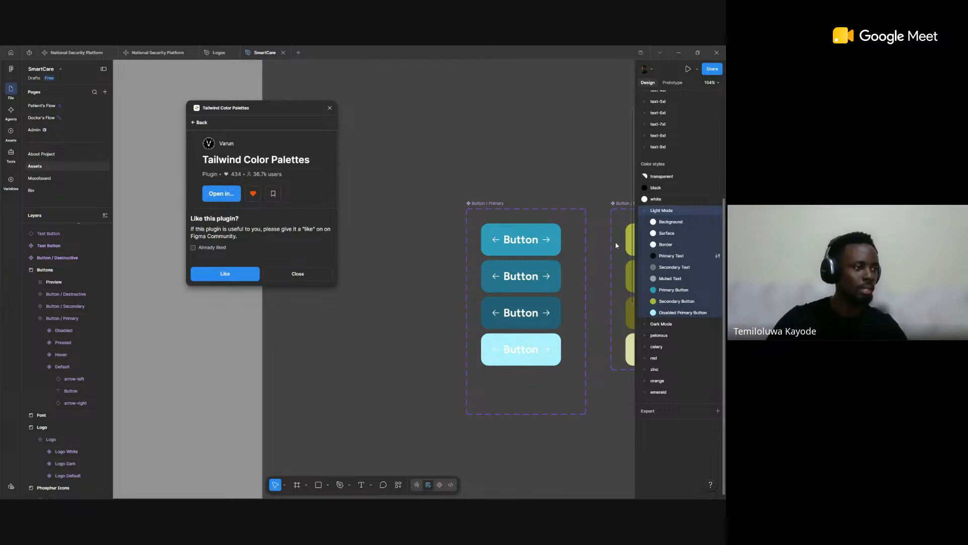
Step: Switch to the browser to check the zinc shade table on the UI Colors page, and return to Figma
key(alt+Tab)
scroll(339, 268, down, 1)
scroll(337, 266, down, 15)
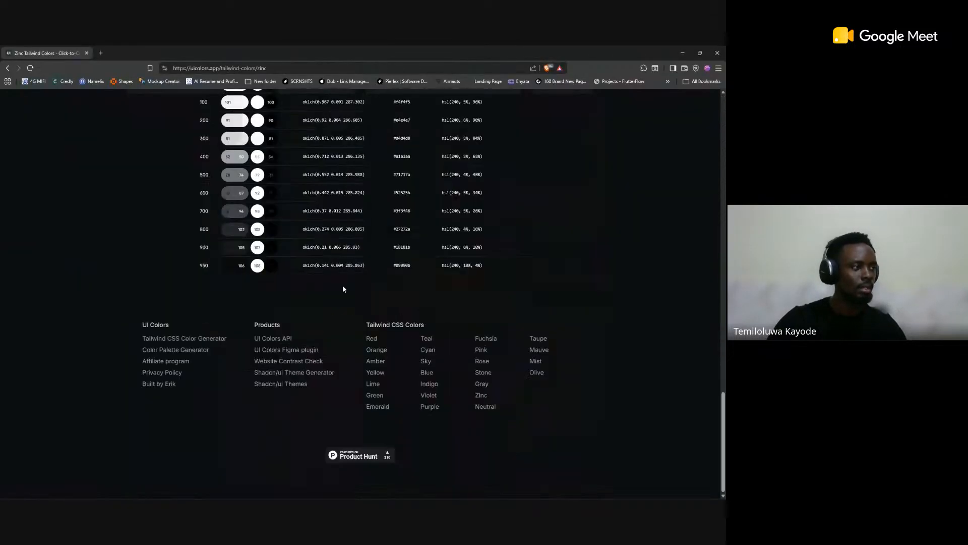
click(412, 254)
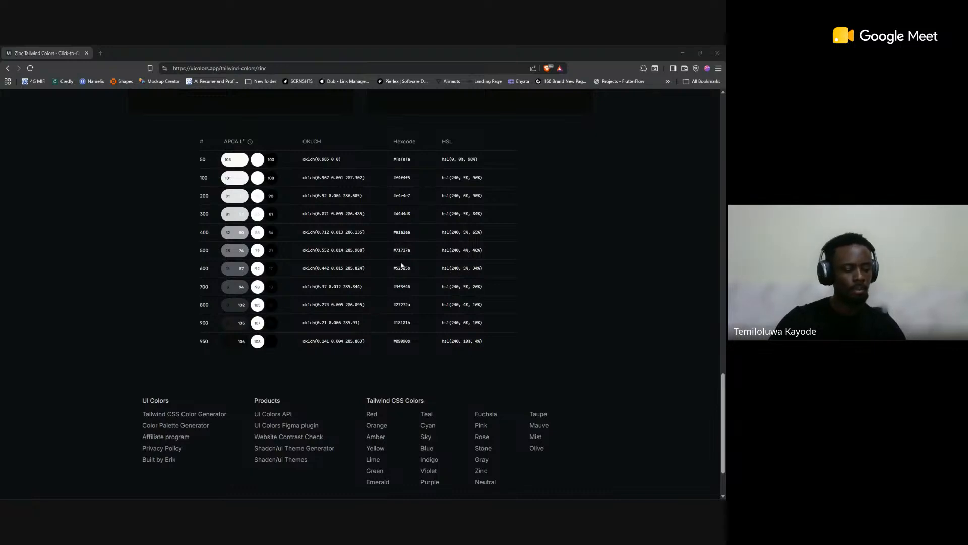
key(alt+Tab)
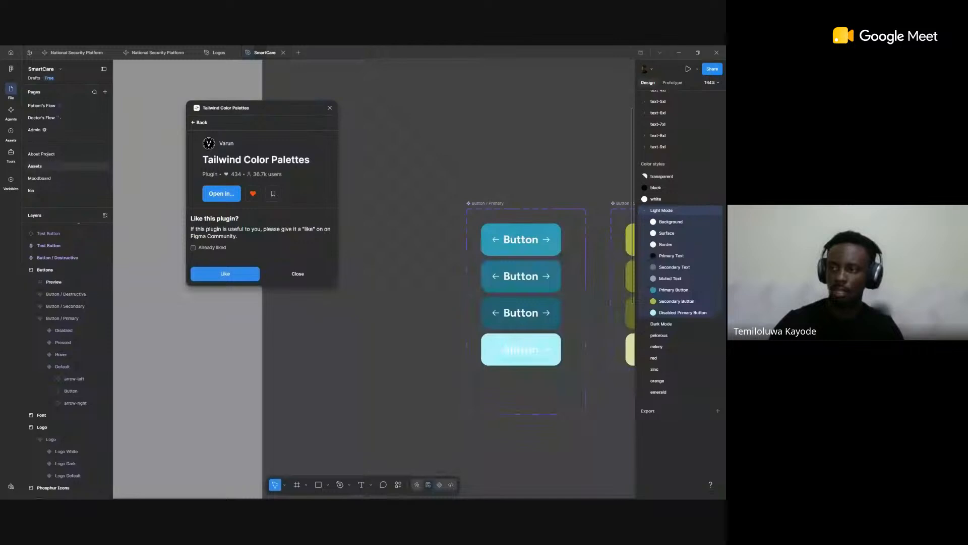
Step: Leave the Tailwind Color Palettes plugin's like page and look through its export code for the color styles
click(197, 123)
click(251, 124)
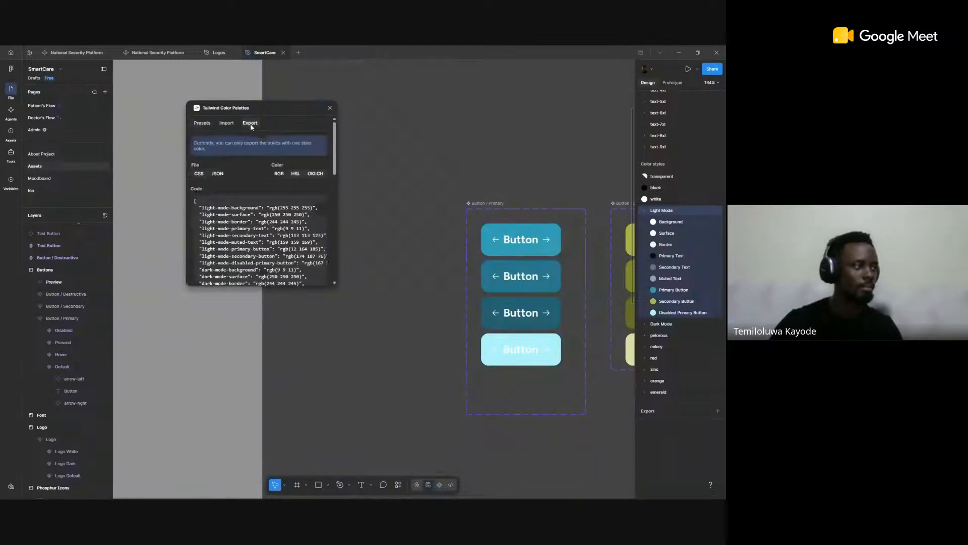
scroll(255, 132, down, 1)
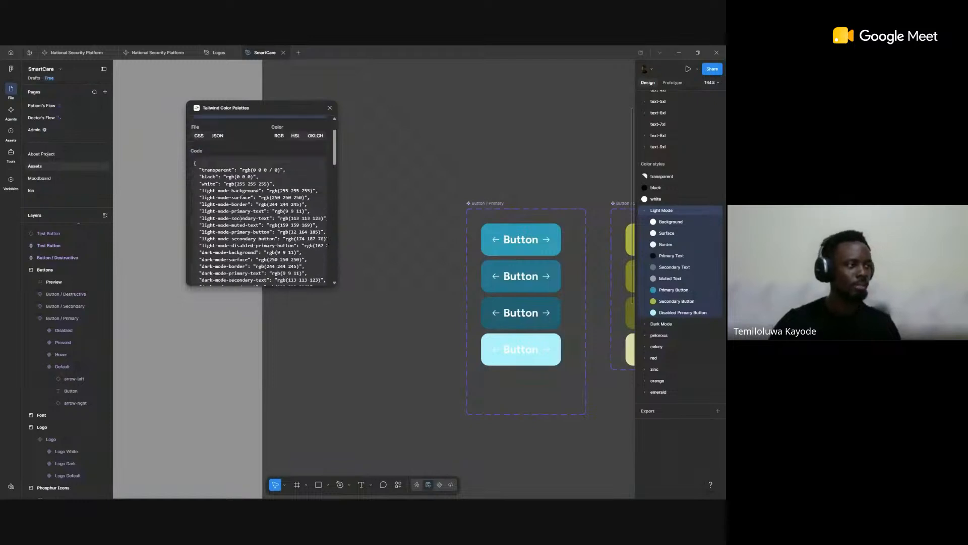
Step: Compare the JSON color export code in HSL and RGB format, and expand the Other Code section below it
click(295, 137)
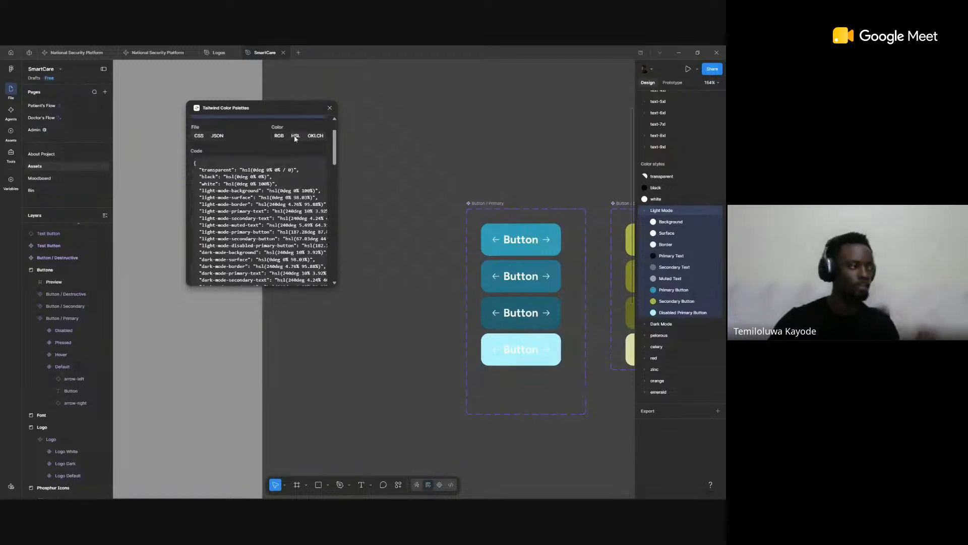
click(279, 137)
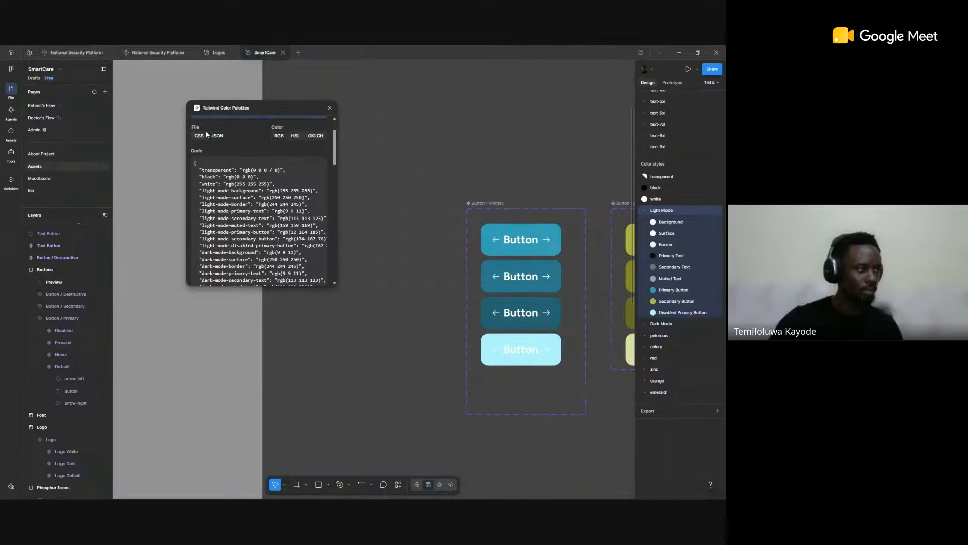
scroll(244, 190, down, 4)
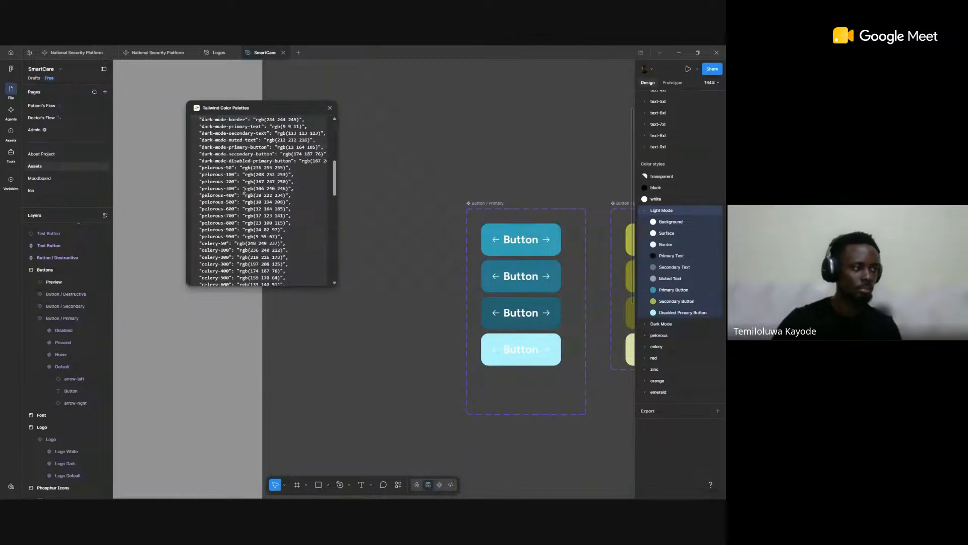
scroll(245, 190, down, 15)
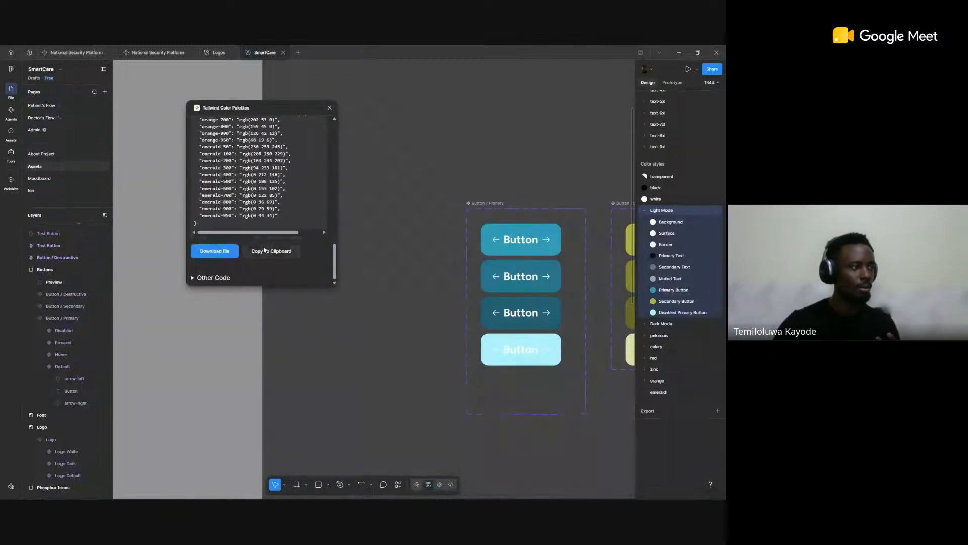
click(193, 277)
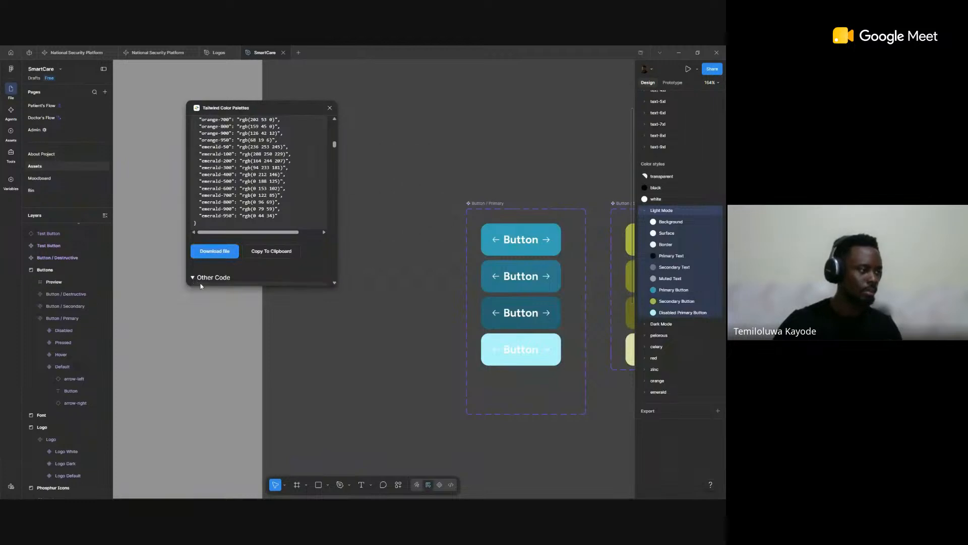
scroll(295, 186, down, 5)
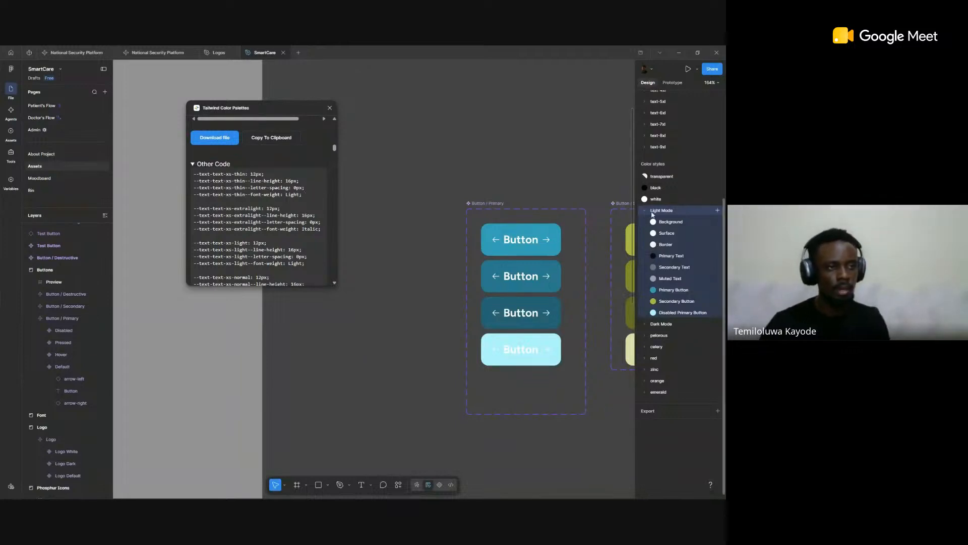
Step: Expand the text-xs and text-sm text style groups to compare their styles with the plugin's text code
scroll(644, 143, up, 5)
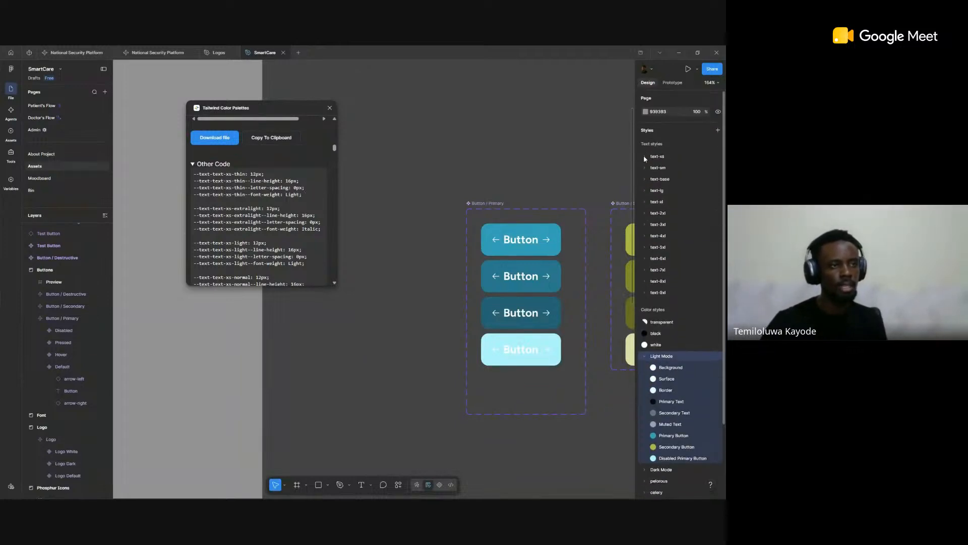
click(646, 157)
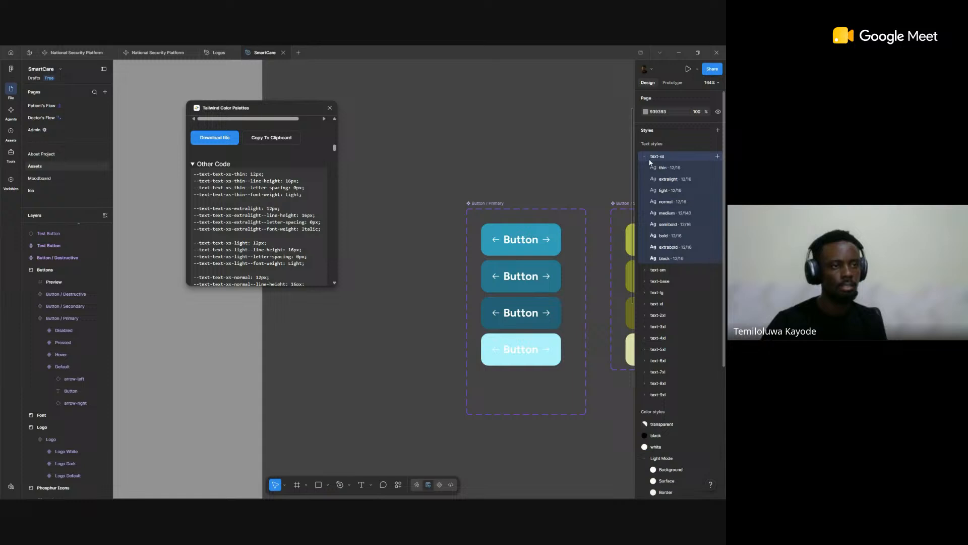
click(646, 273)
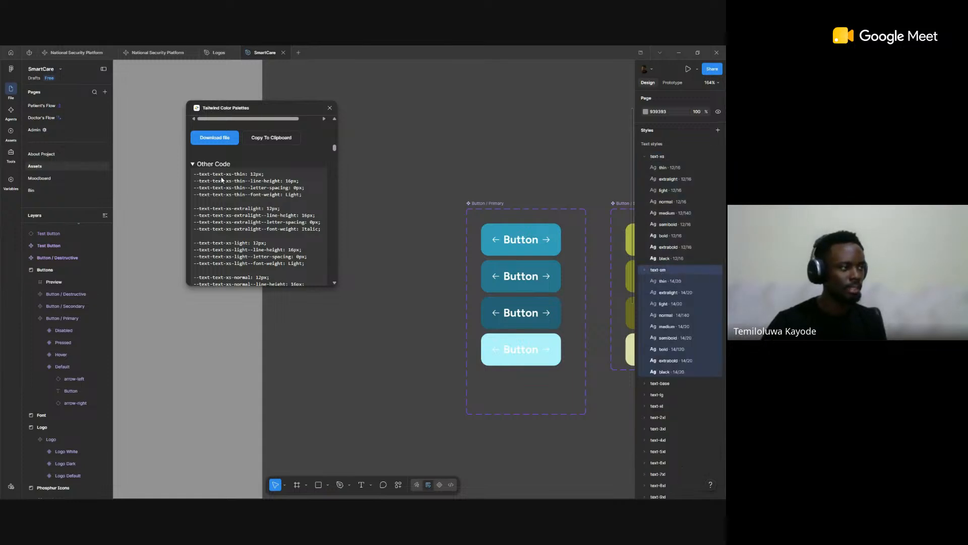
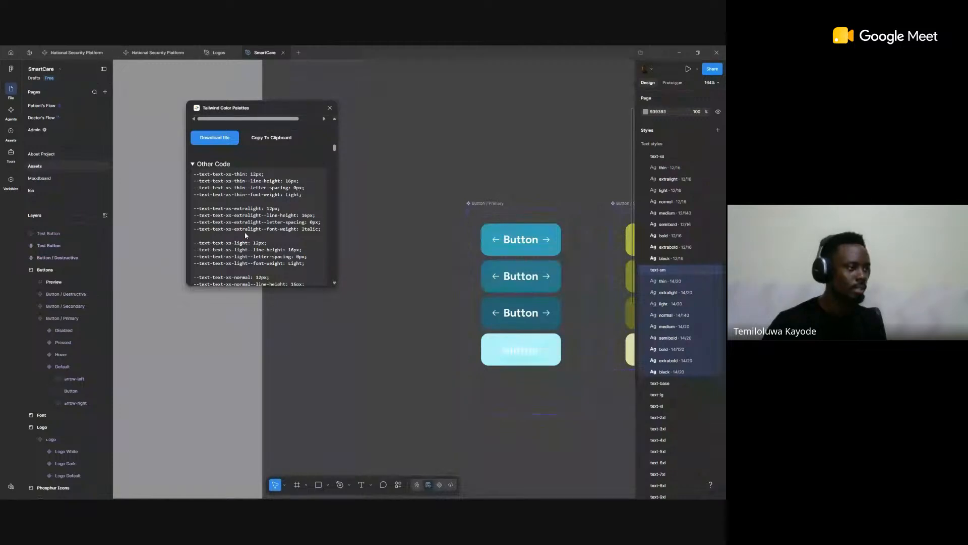
Step: Read through the plugin's text style code in the Other Code section, from text-xs to text-9xl and back
scroll(246, 235, down, 10)
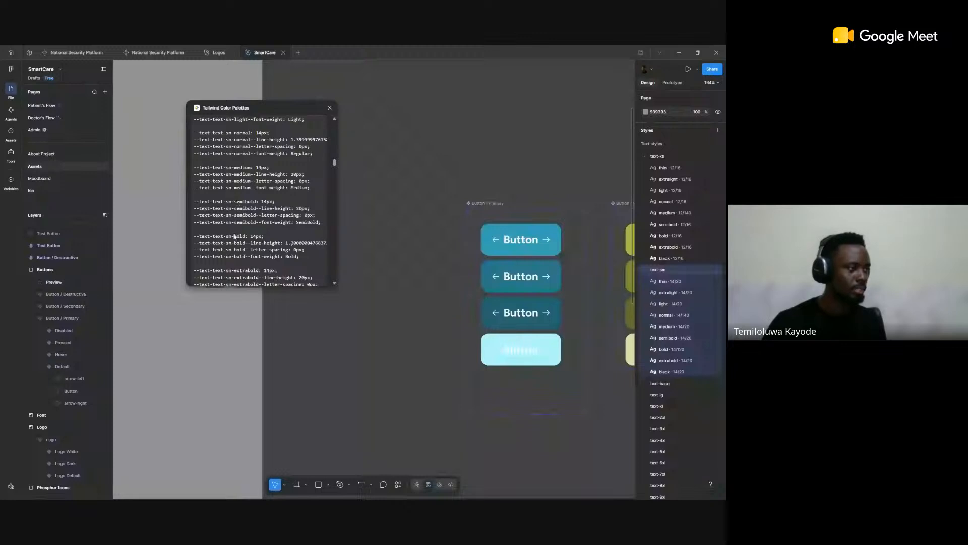
scroll(237, 232, down, 10)
scroll(251, 208, down, 5)
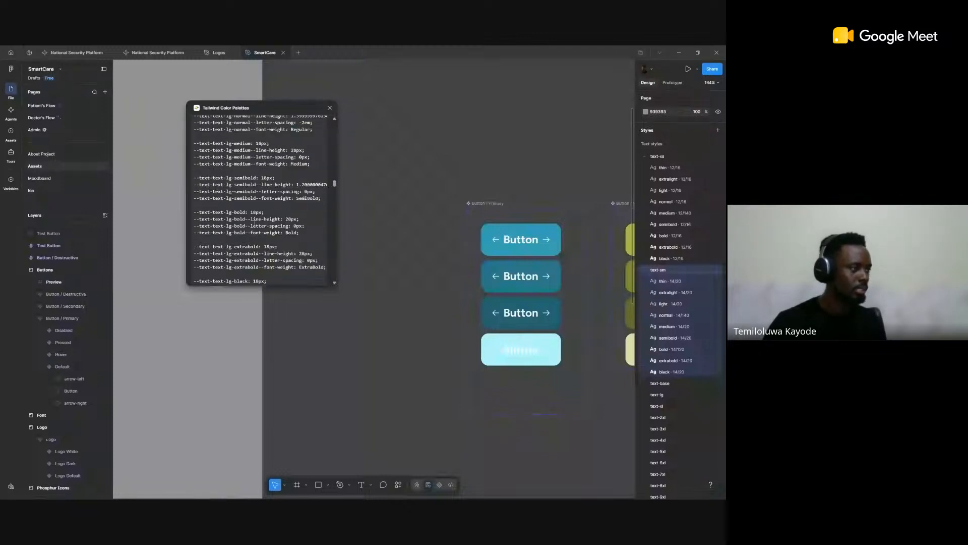
scroll(255, 224, down, 10)
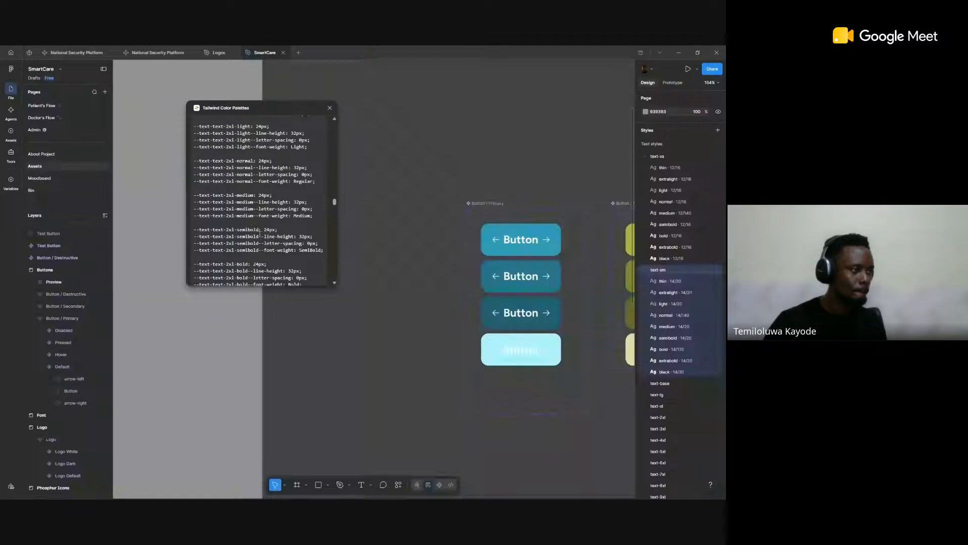
scroll(246, 235, down, 20)
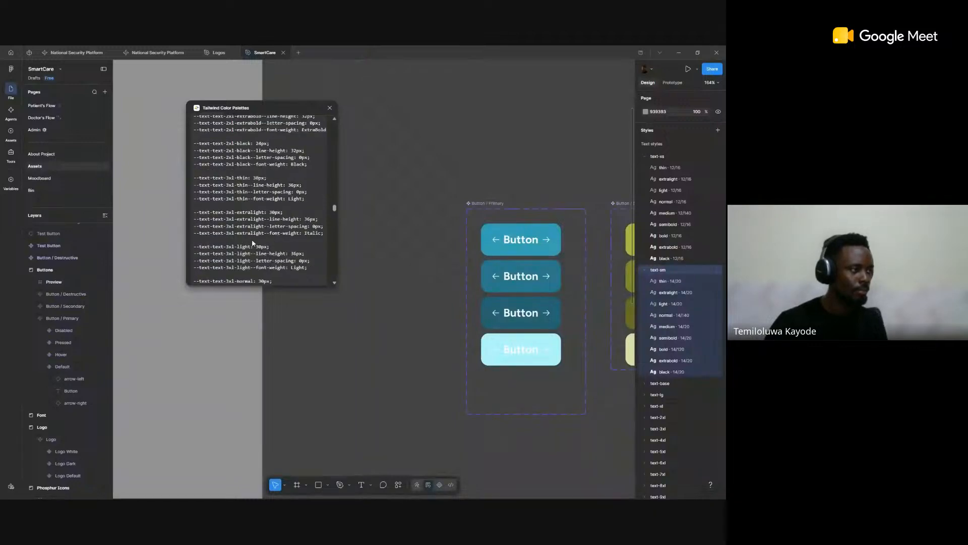
scroll(245, 235, down, 20)
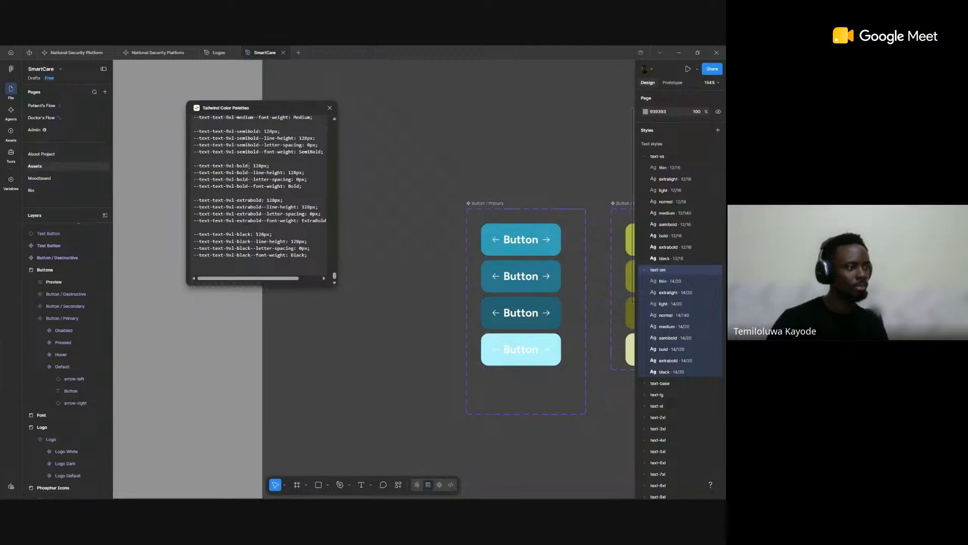
scroll(249, 166, up, 20)
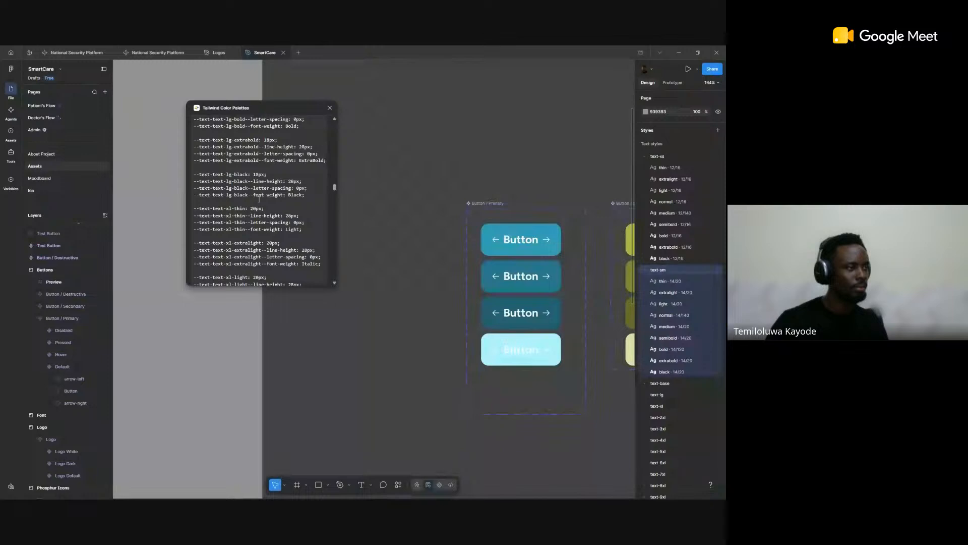
scroll(259, 200, up, 15)
scroll(251, 198, up, 10)
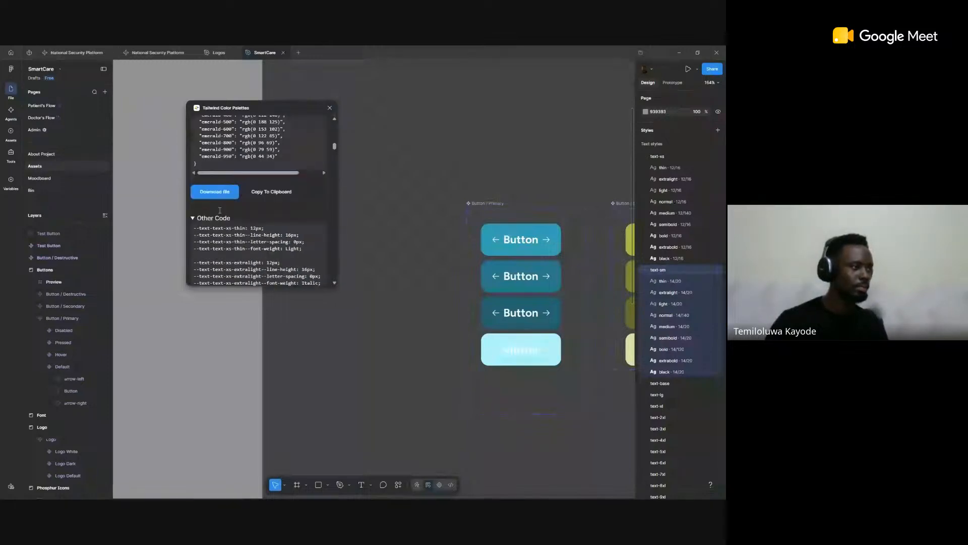
Step: Highlight the text style code through text-9xl-black, clear the highlight, and review the code back to text-xs-thin
drag(193, 179, 320, 259)
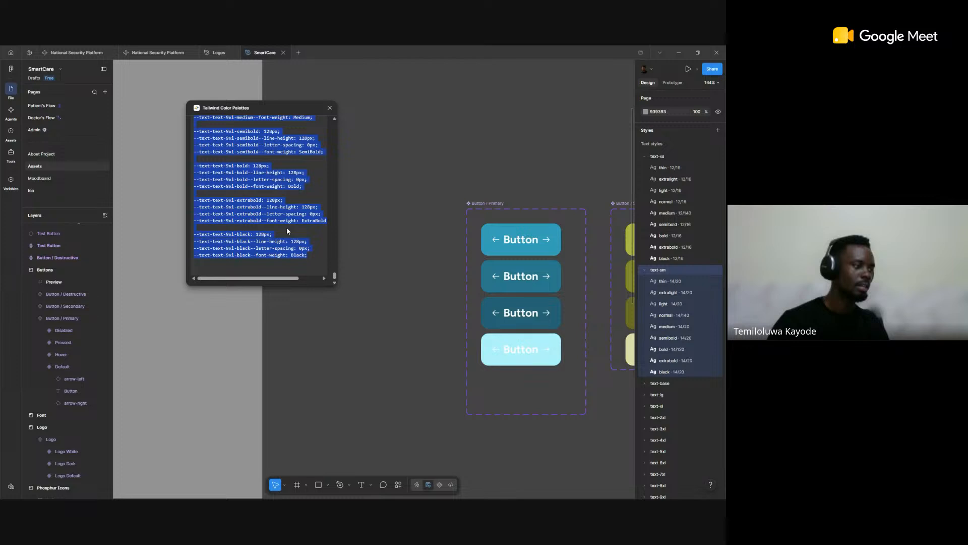
scroll(288, 230, up, 15)
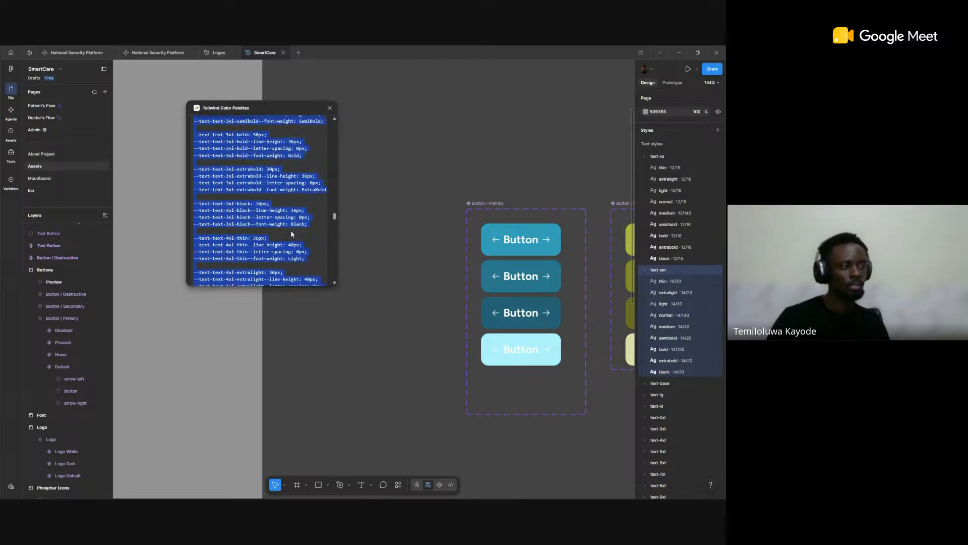
scroll(291, 221, up, 13)
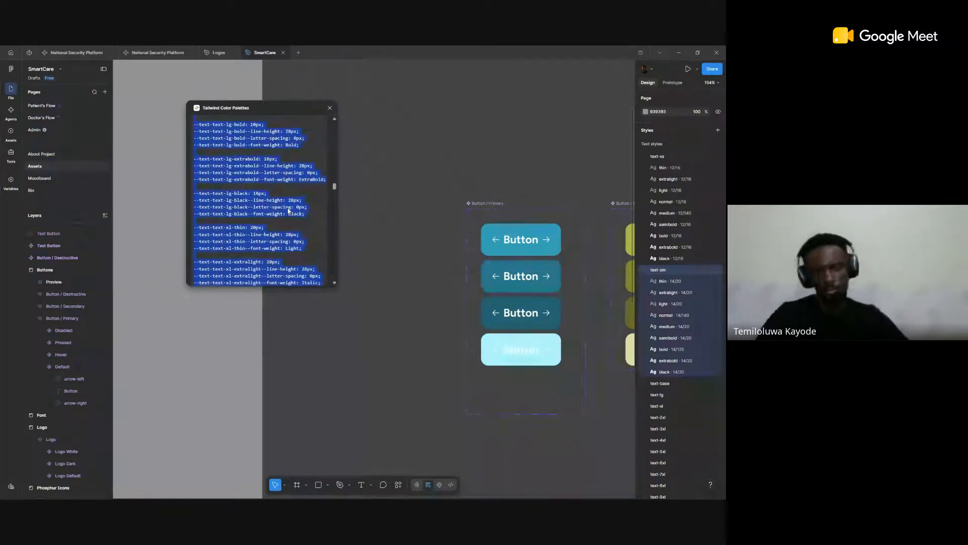
click(300, 188)
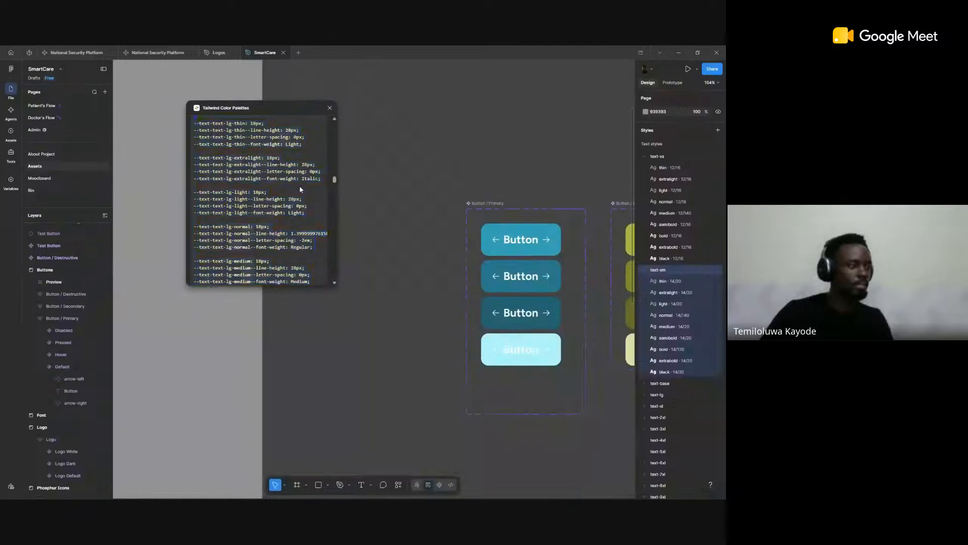
scroll(302, 191, up, 6)
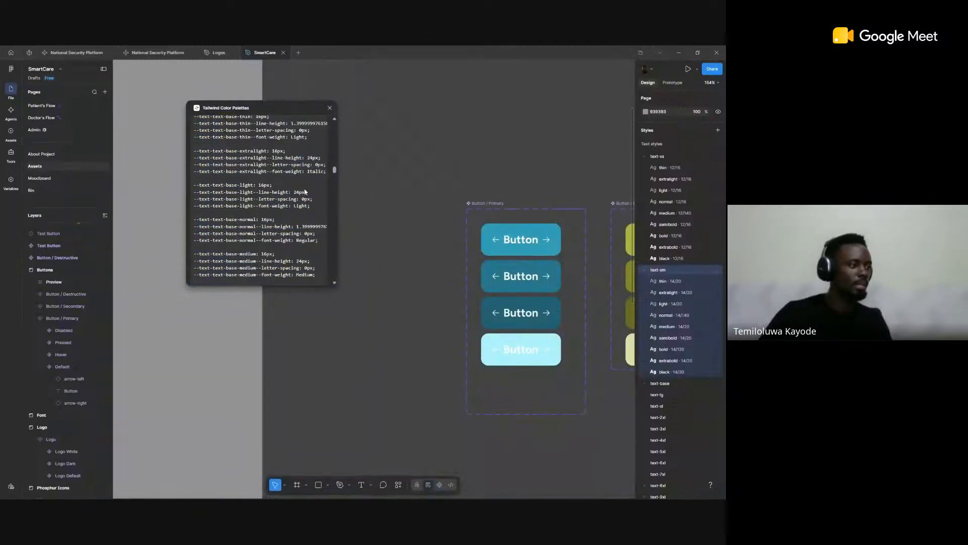
scroll(305, 191, up, 10)
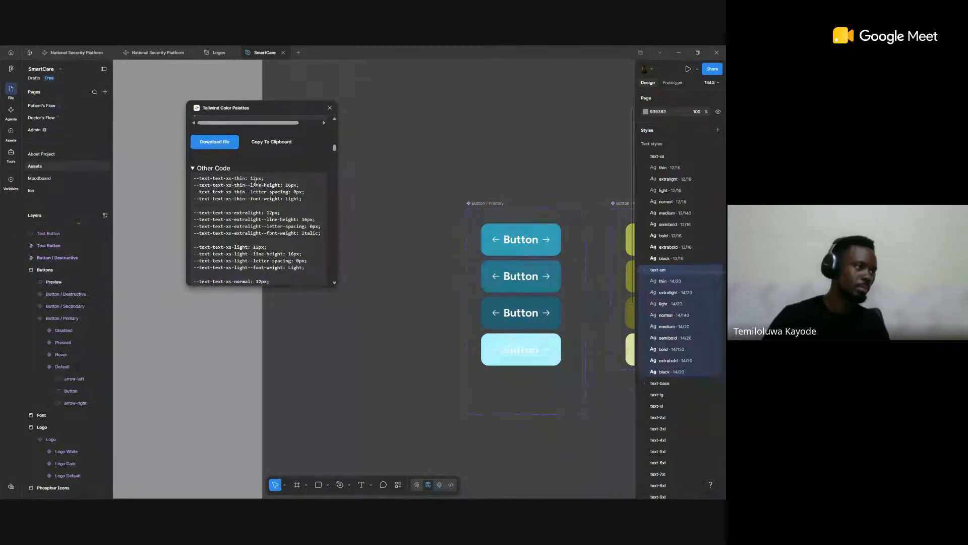
scroll(290, 232, up, 1)
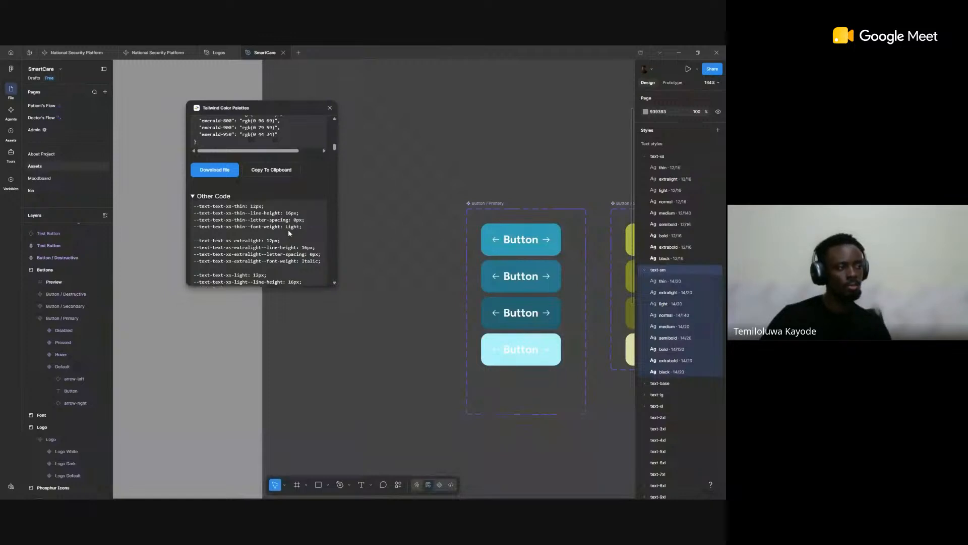
Step: Review the RGB color code and export format options once more, and close the Tailwind Color Palettes plugin
scroll(288, 229, up, 5)
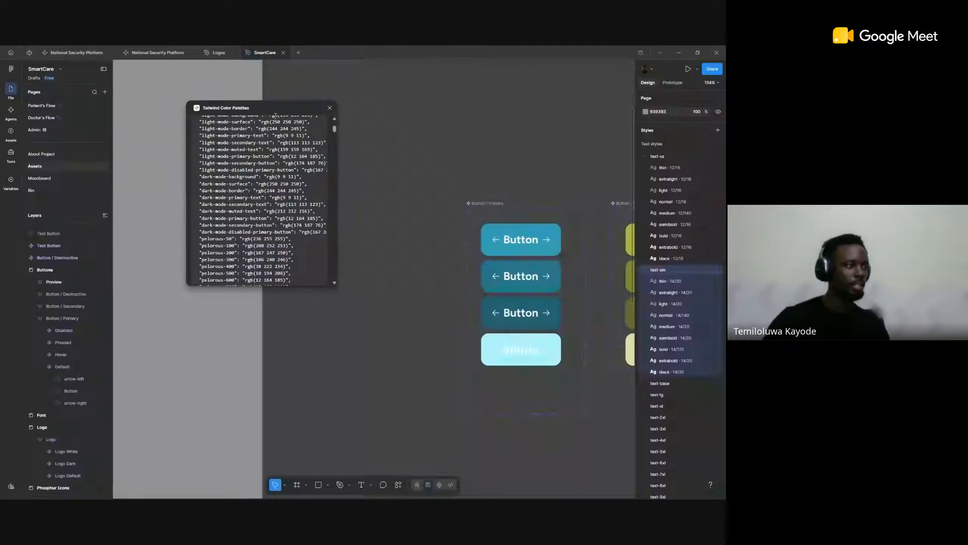
scroll(284, 180, up, 4)
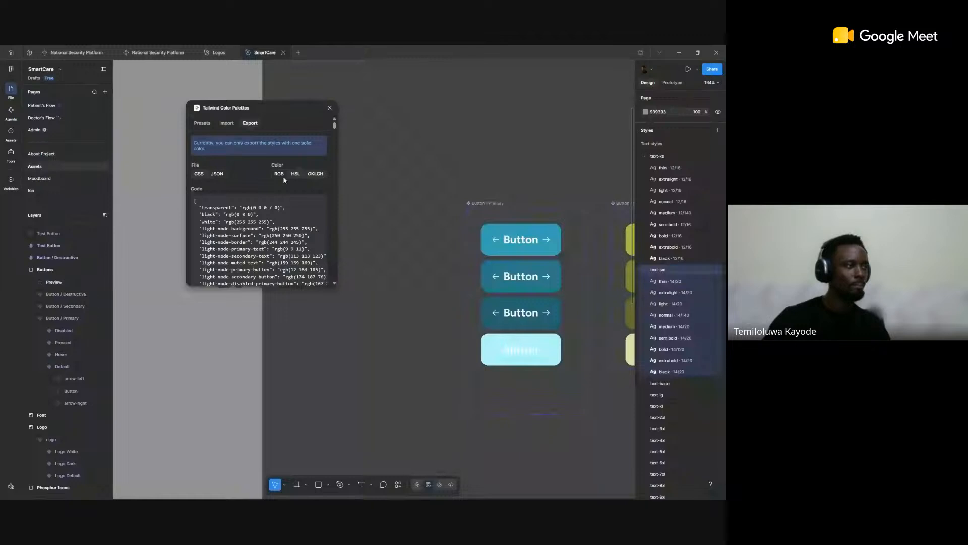
scroll(282, 176, down, 1)
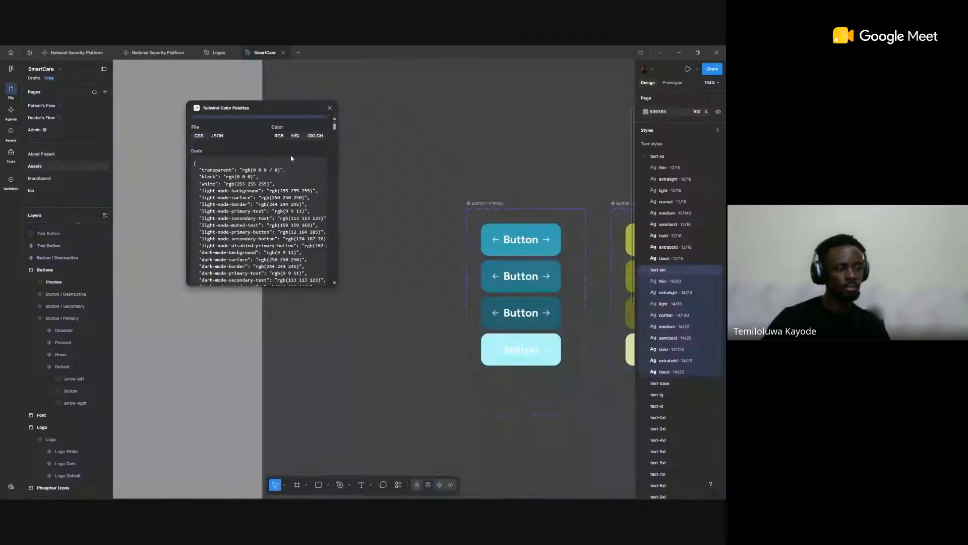
click(330, 108)
Step: Look over the file's color styles and the Buttons and Input component frames on the Assets page
scroll(701, 379, down, 6)
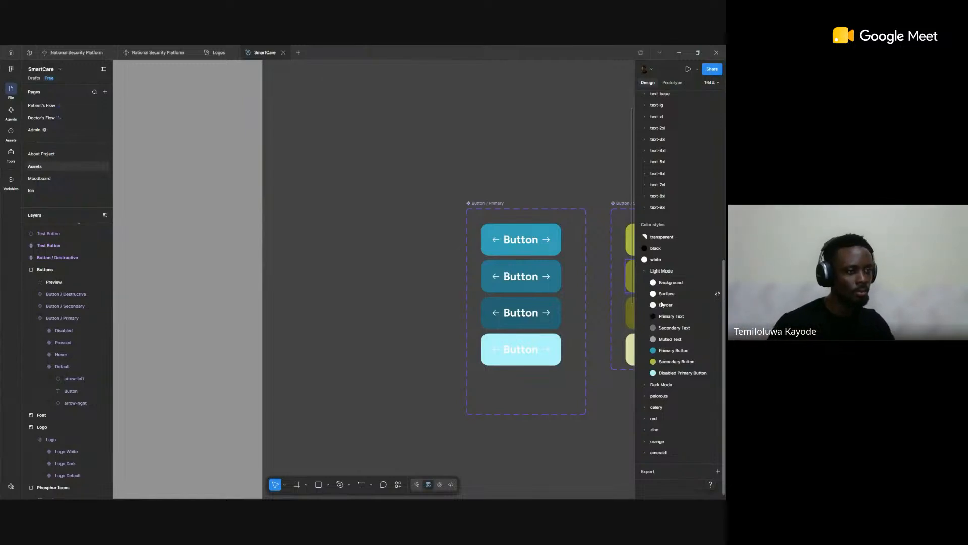
scroll(529, 282, down, 8)
scroll(530, 282, down, 3)
scroll(533, 272, right, 5)
scroll(532, 272, right, 5)
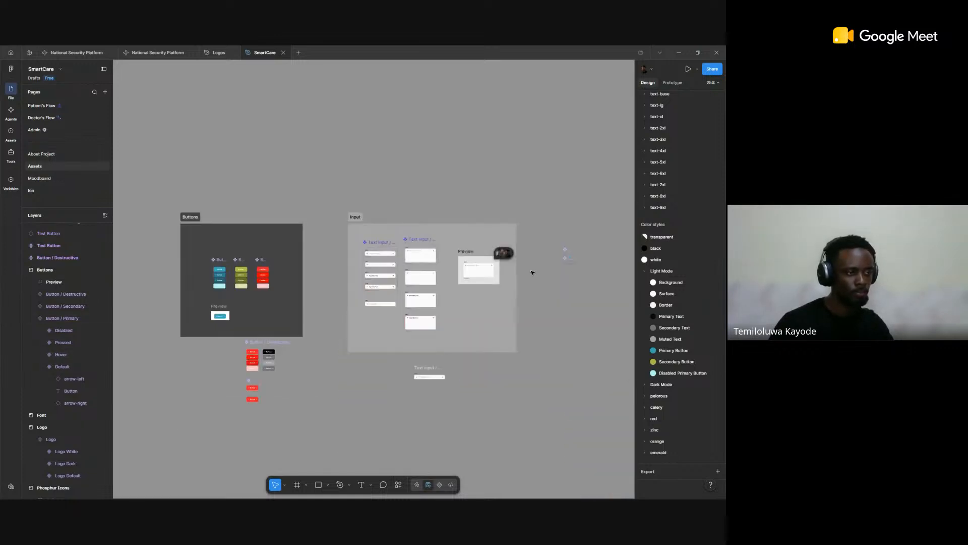
scroll(530, 274, down, 1)
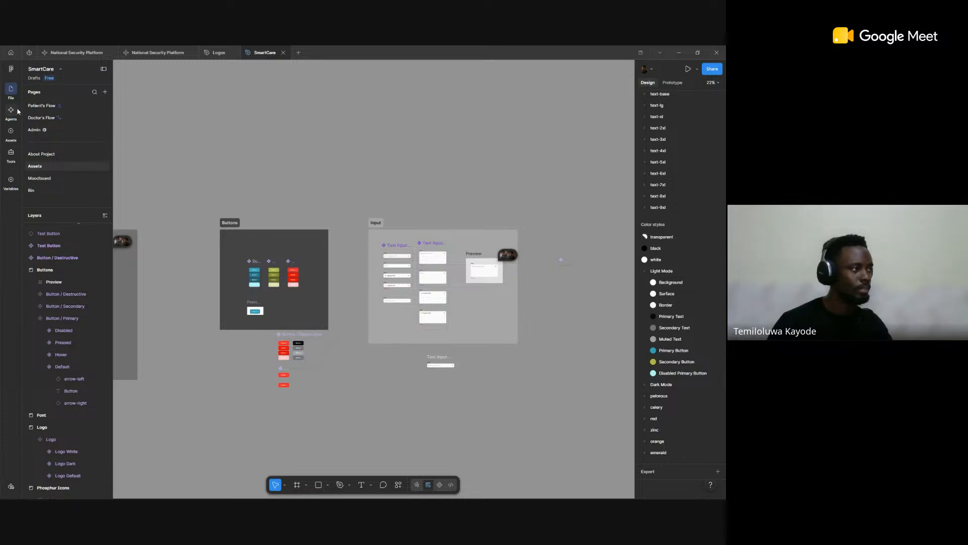
Step: Open the Patient's Flow page, view the home and Schedule Appointment screens, and select the content frame of the Select Patient screen
click(51, 107)
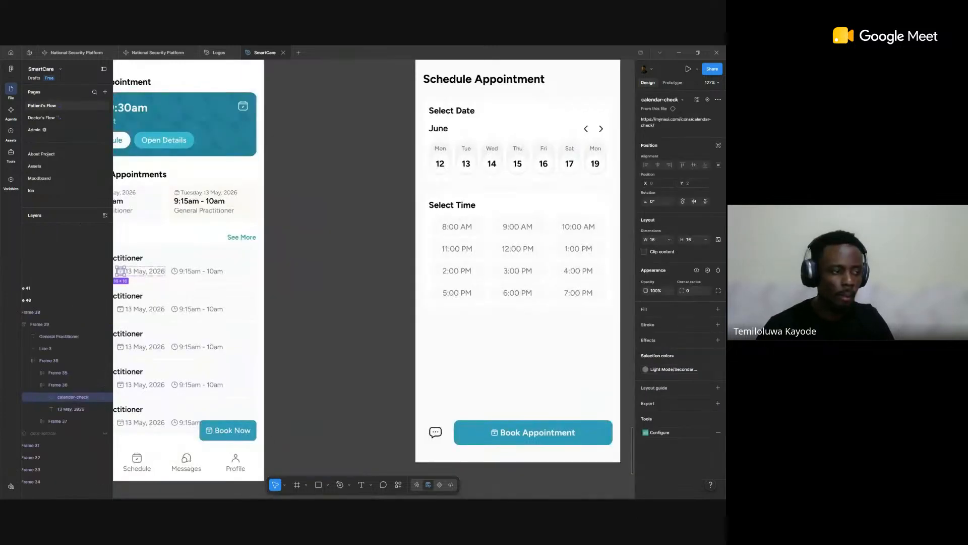
scroll(553, 182, down, 4)
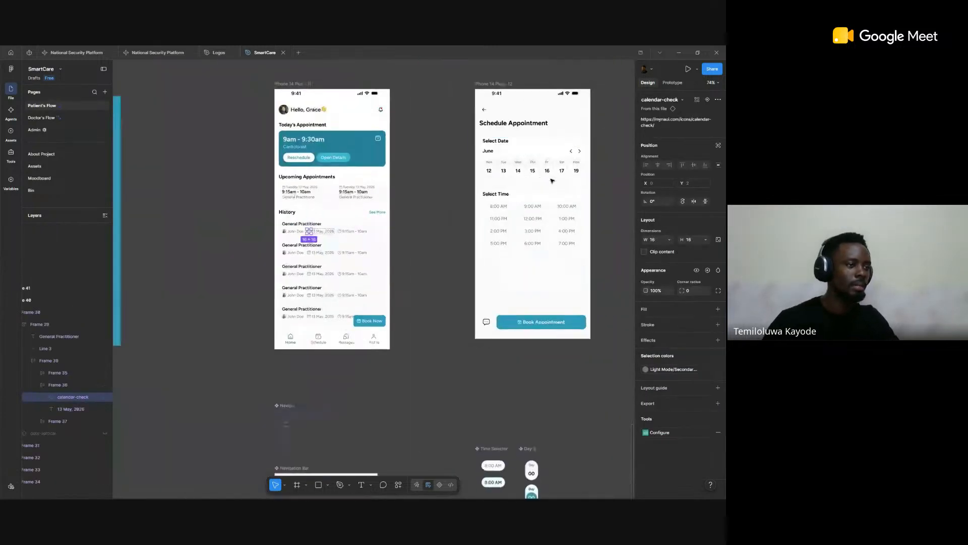
scroll(553, 181, down, 2)
drag(410, 171, 365, 171)
scroll(366, 172, right, 5)
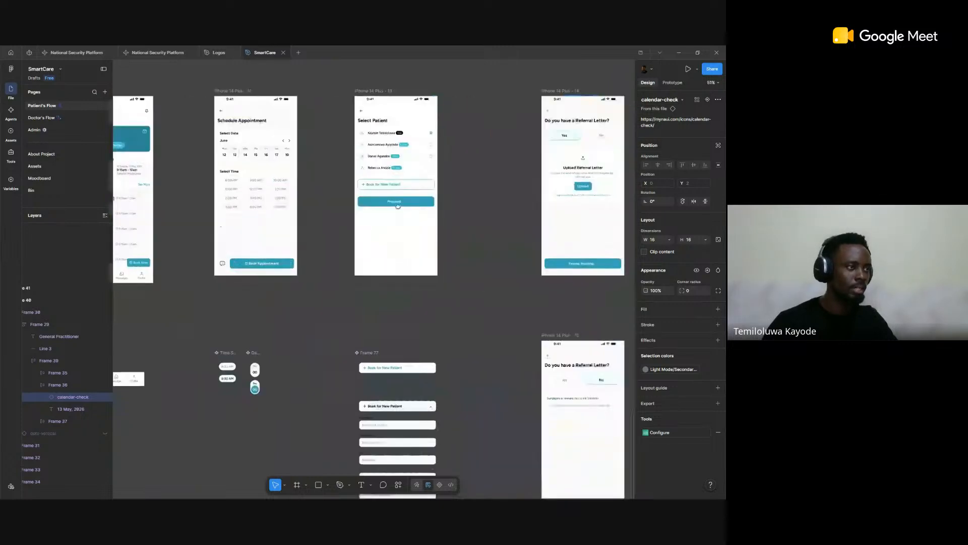
click(398, 205)
scroll(497, 171, right, 1)
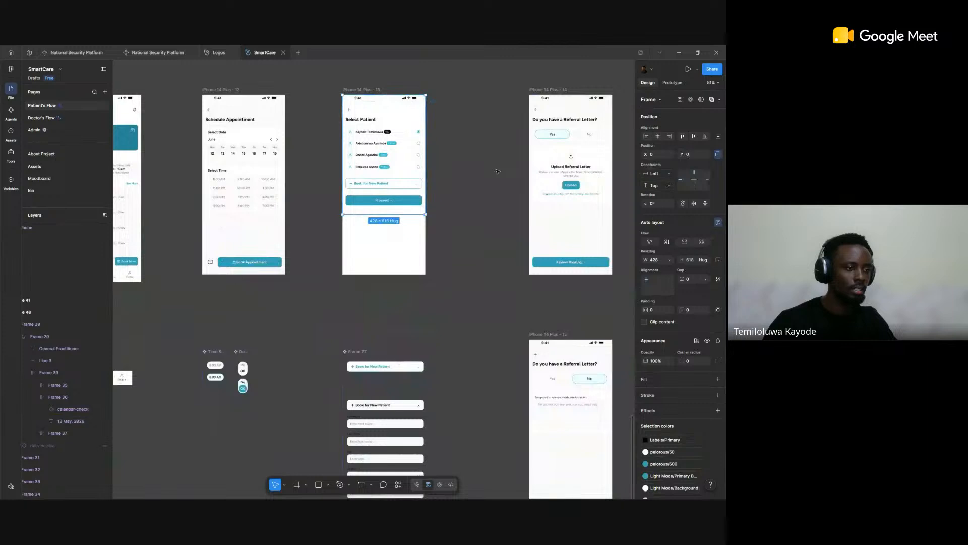
Step: Examine the Referral Letter and Review Booking Details screens up close, and view them with the booking confirmation screen
scroll(497, 171, right, 7)
scroll(432, 177, up, 3)
scroll(432, 177, down, 1)
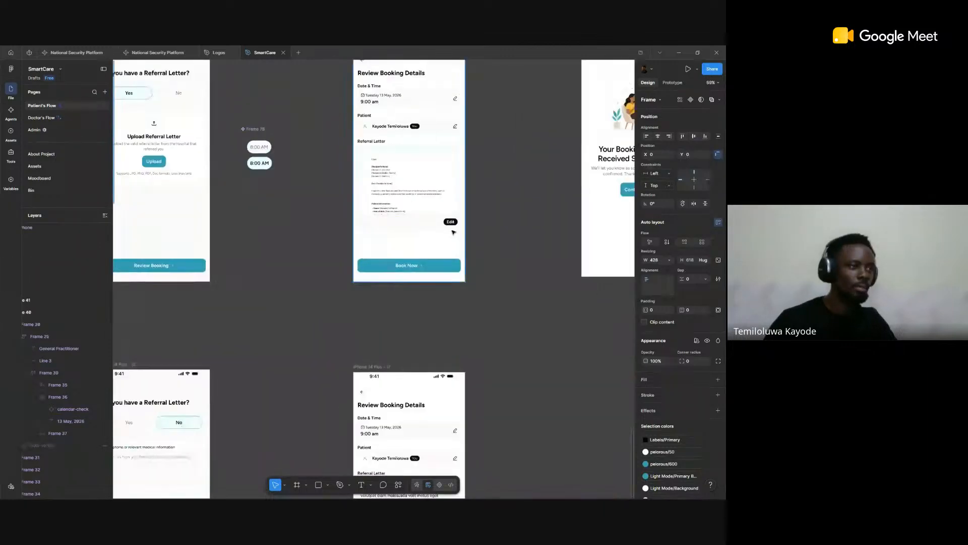
scroll(439, 204, up, 5)
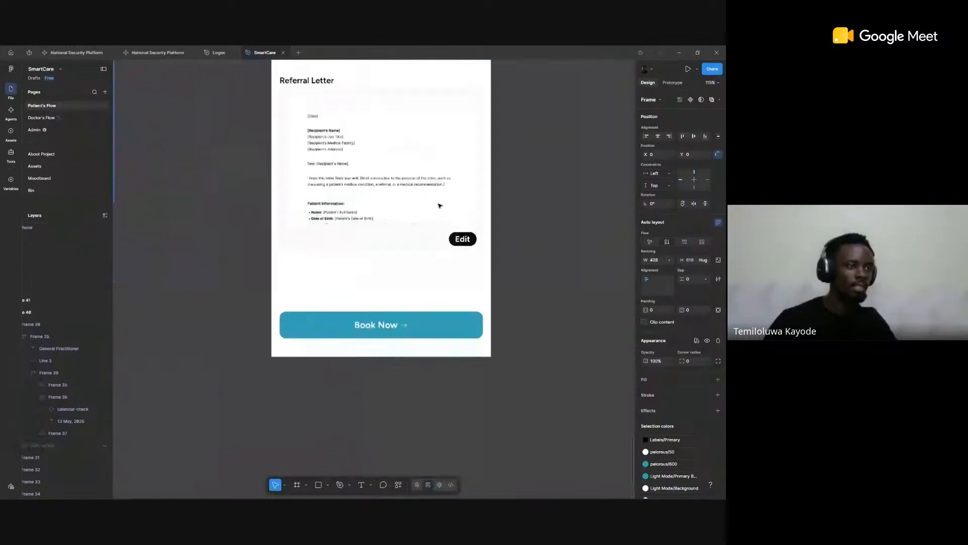
scroll(439, 204, down, 8)
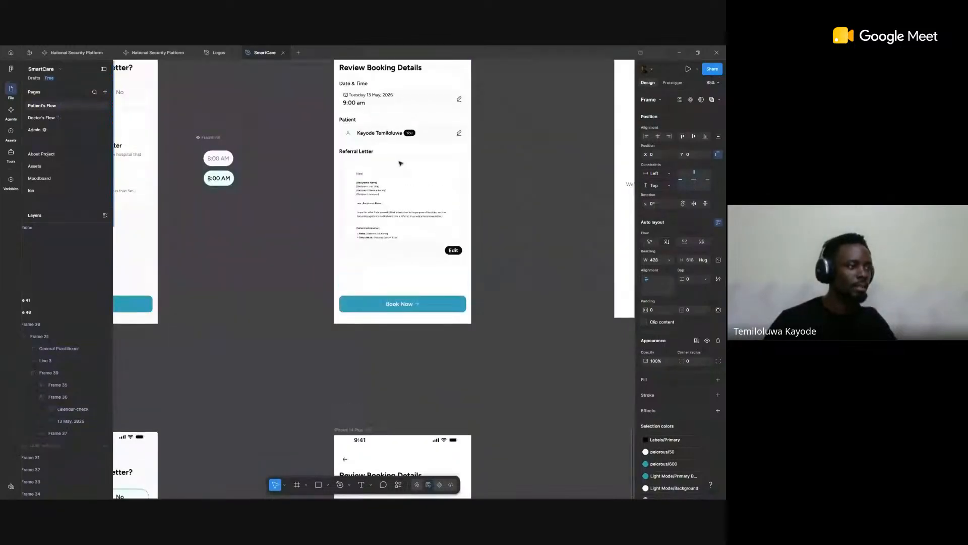
scroll(411, 163, right, 6)
scroll(411, 163, down, 6)
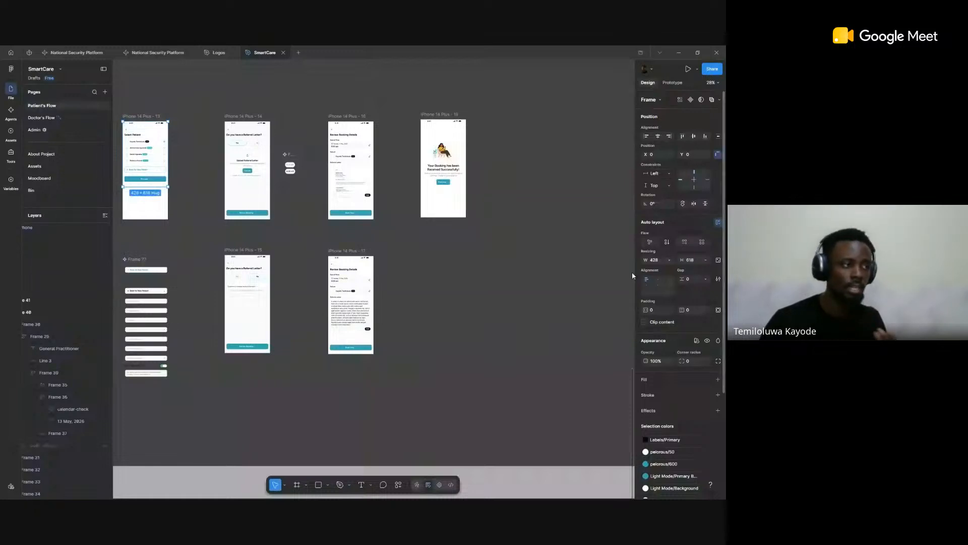
Step: Switch to prototype mode and clear the selection to show all connections in the patient's flow
click(672, 82)
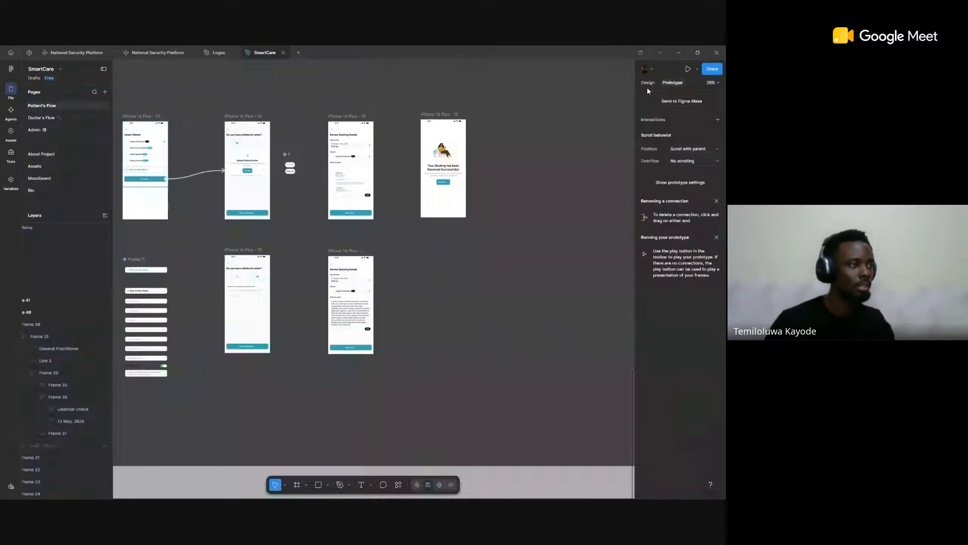
scroll(424, 151, left, 2)
click(366, 80)
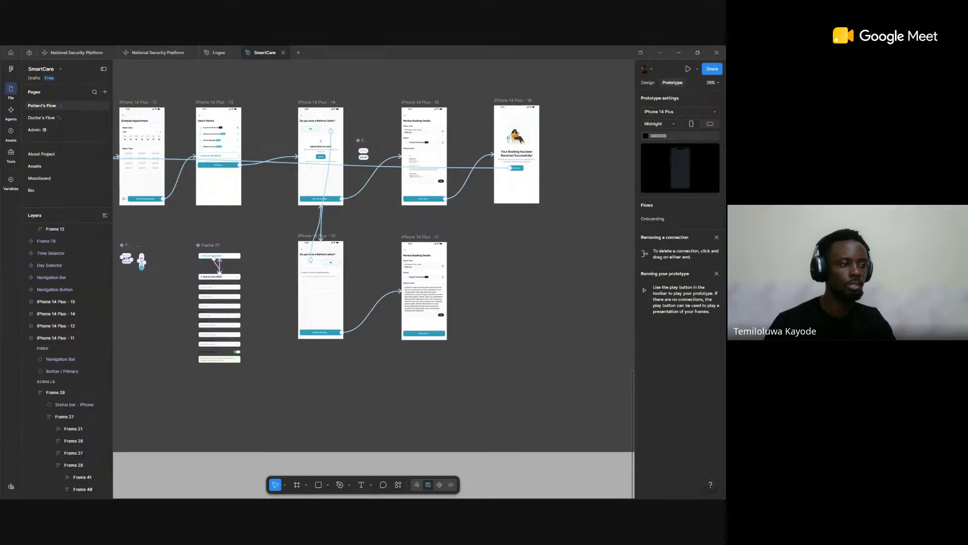
Step: Trace the prototype connections from the SmartCare splash screen through the home and appointment booking screens to the booking confirmation
scroll(453, 230, down, 3)
scroll(373, 195, left, 4)
scroll(374, 196, up, 7)
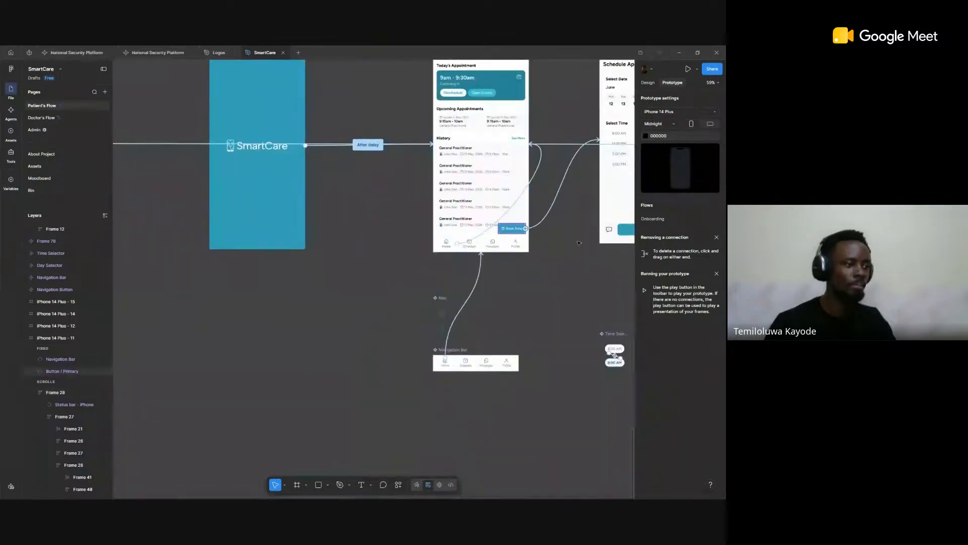
scroll(579, 243, right, 5)
scroll(312, 200, right, 1)
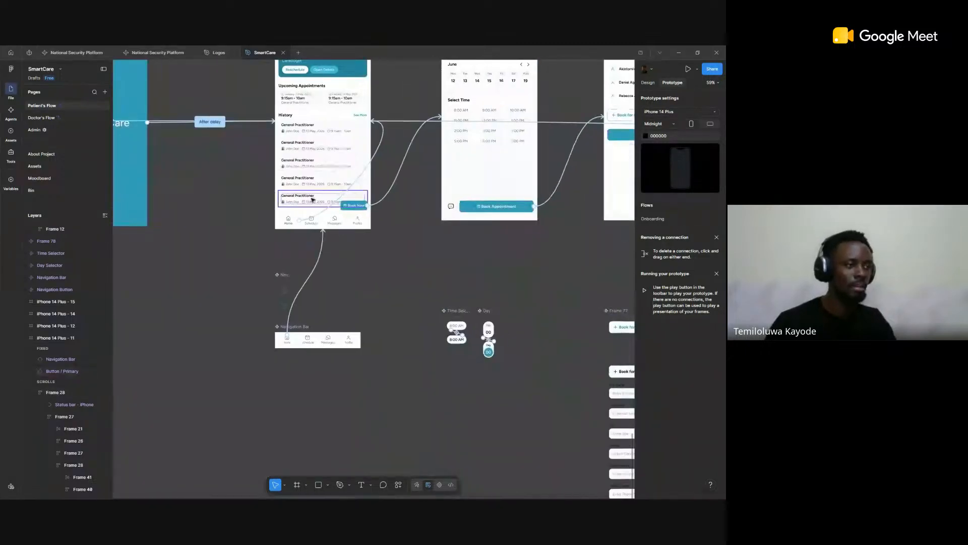
scroll(313, 199, down, 3)
scroll(312, 200, right, 5)
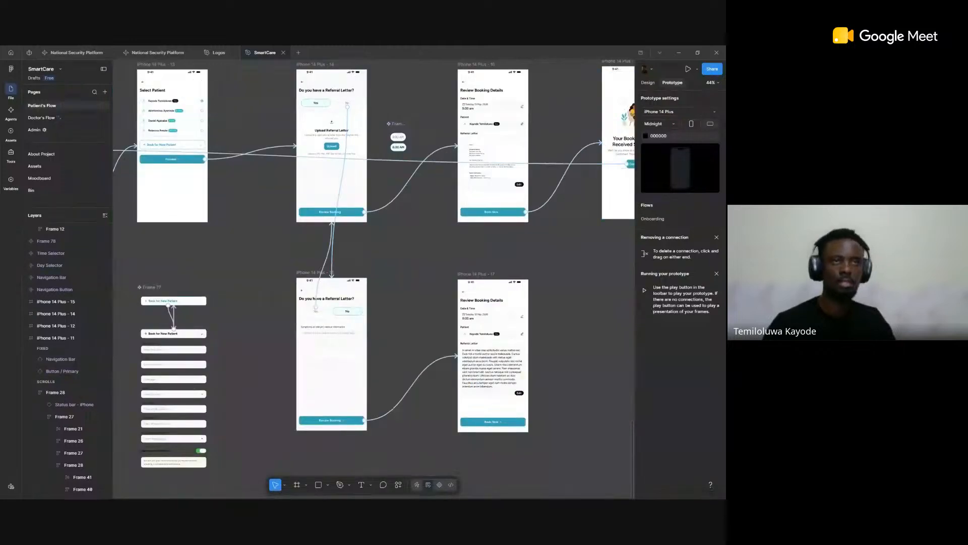
scroll(376, 174, down, 4)
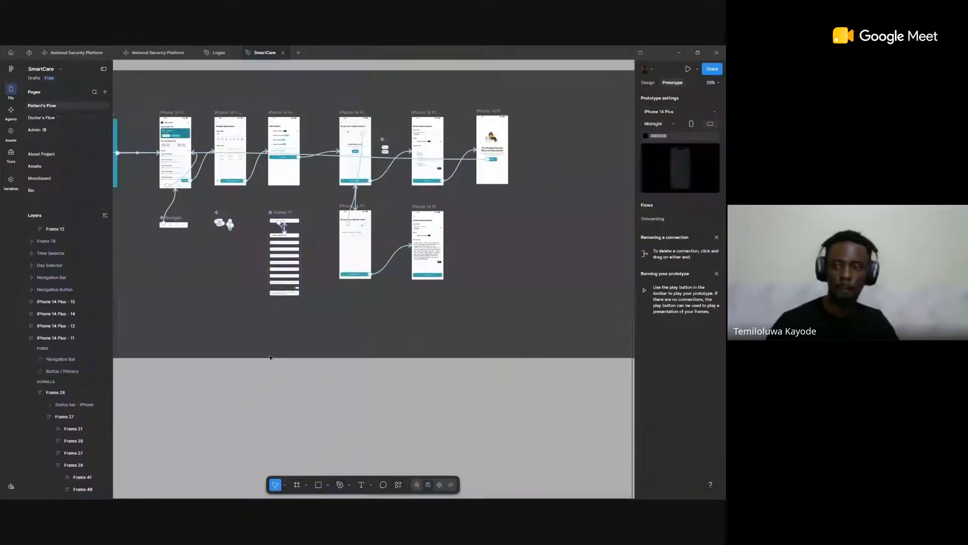
Step: Browse the plugins and widgets, search for "sticky", and insert the Sticky Note widget in the empty area below the lower screens
click(398, 485)
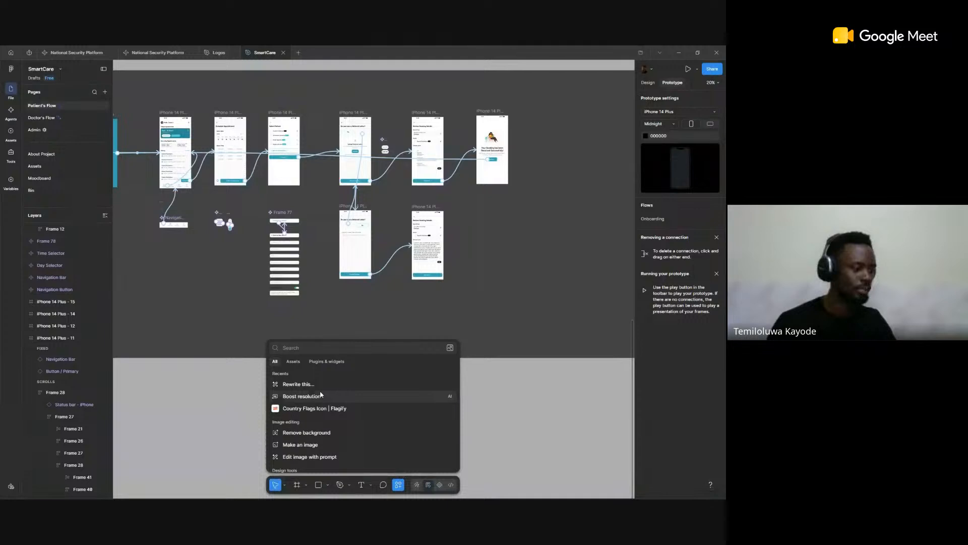
scroll(323, 391, down, 3)
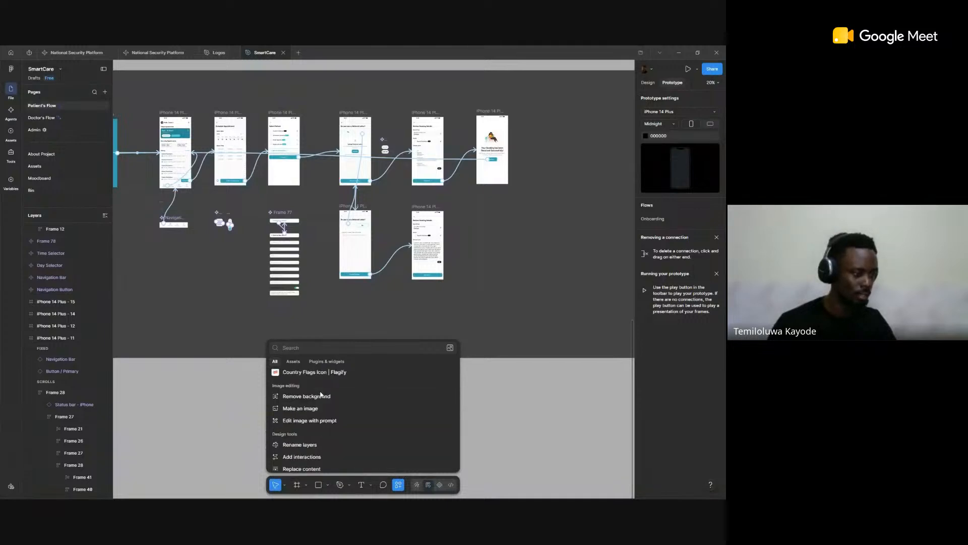
click(327, 362)
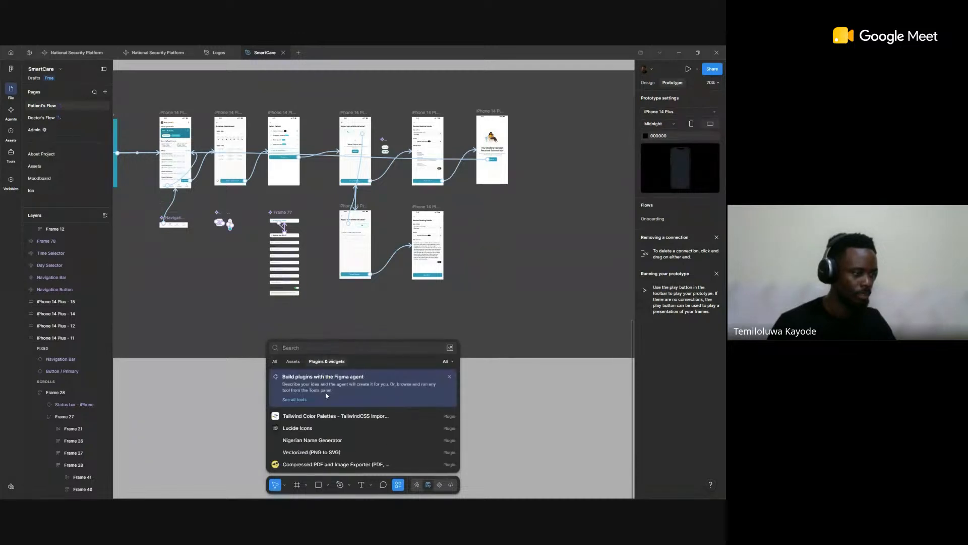
scroll(327, 394, down, 5)
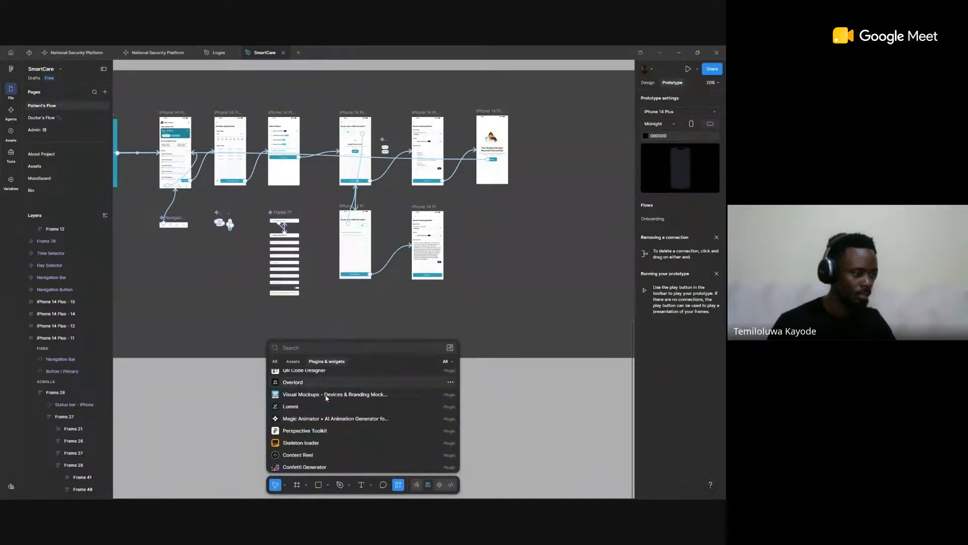
scroll(326, 393, down, 4)
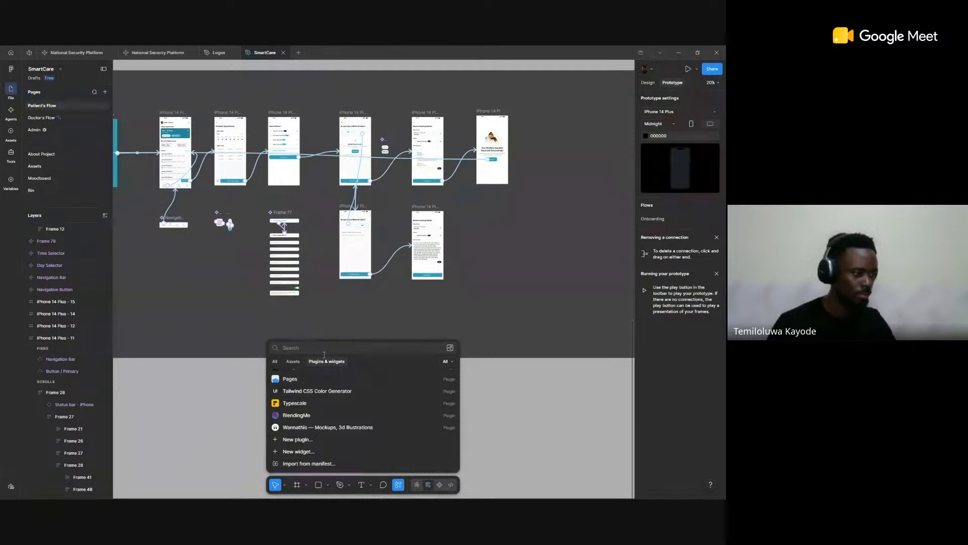
scroll(325, 387, up, 10)
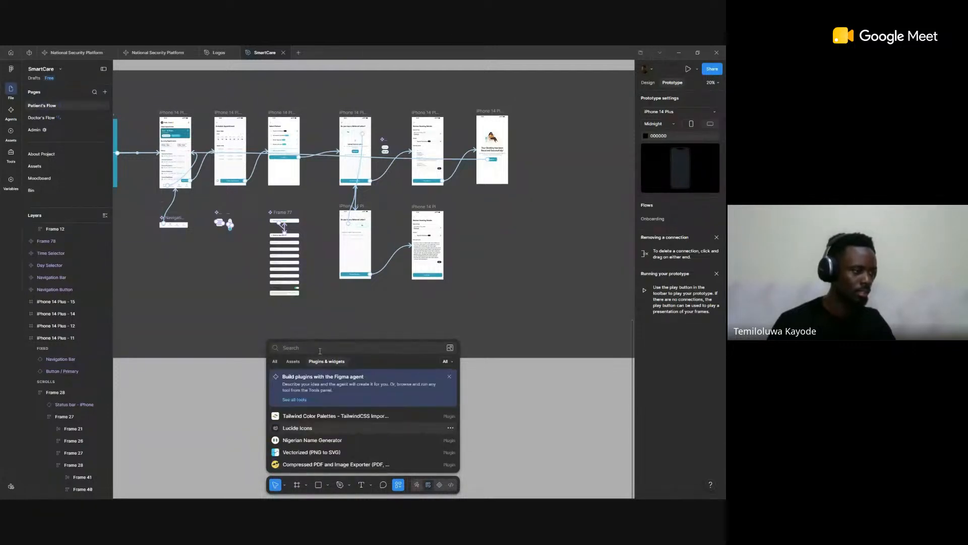
text(s)
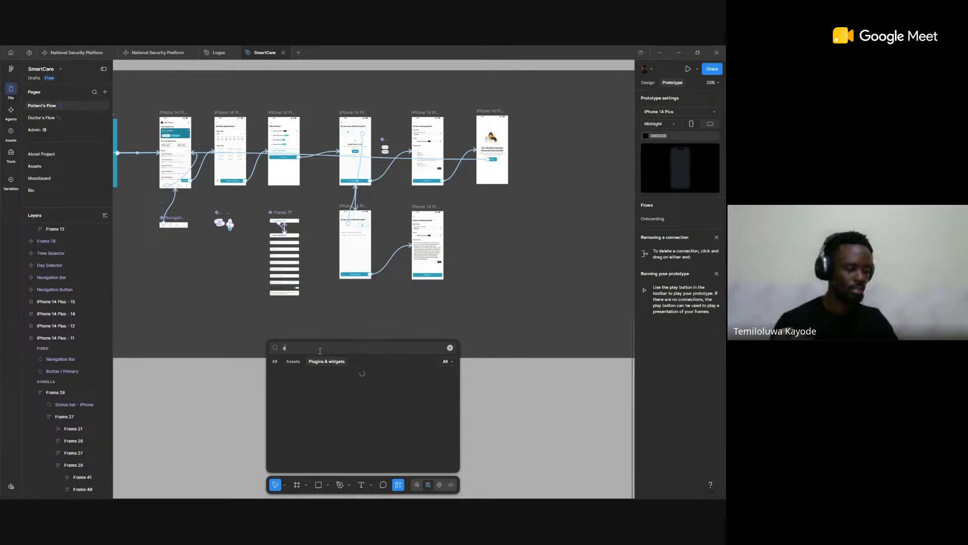
text(ticky)
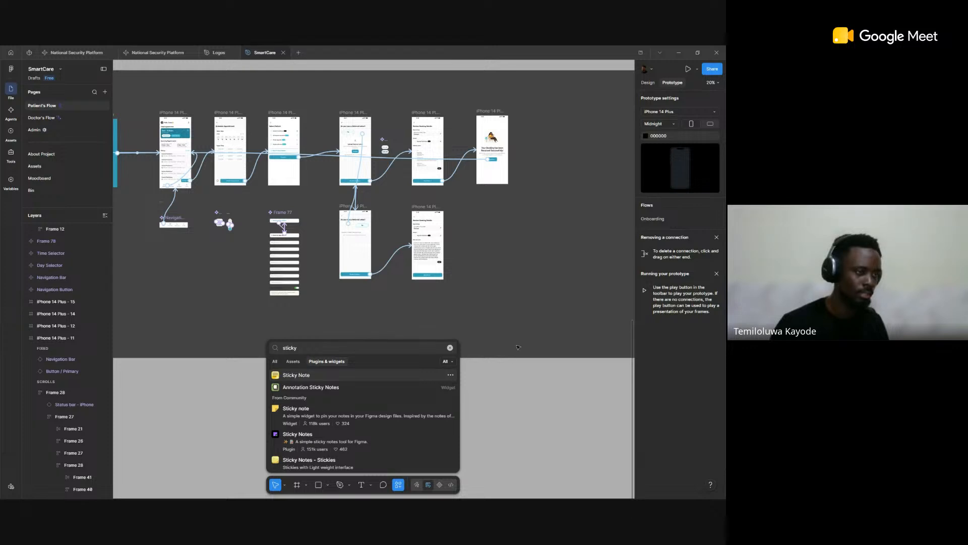
click(315, 375)
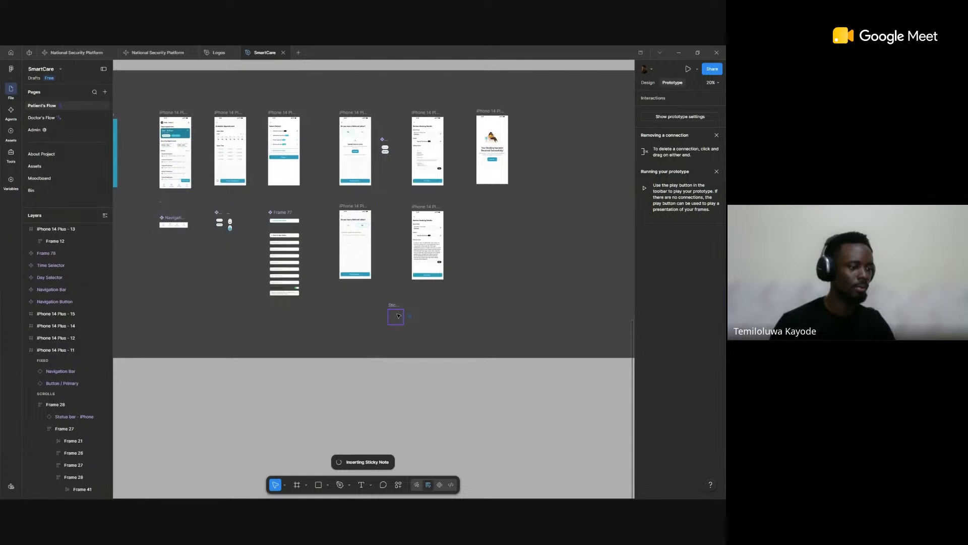
Step: Write "Ensure Colours are consistent" in the new sticky note
scroll(402, 316, up, 3)
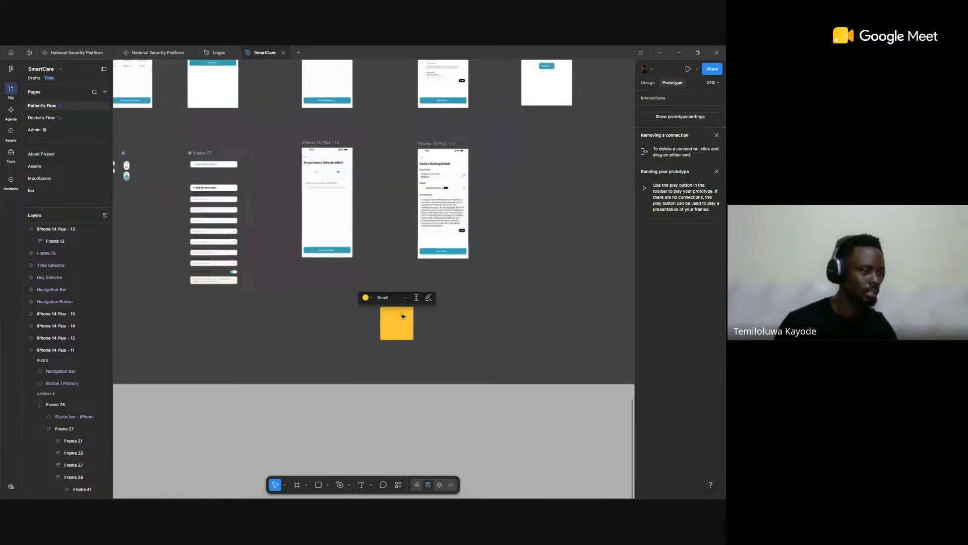
scroll(402, 317, up, 7)
scroll(387, 313, down, 3)
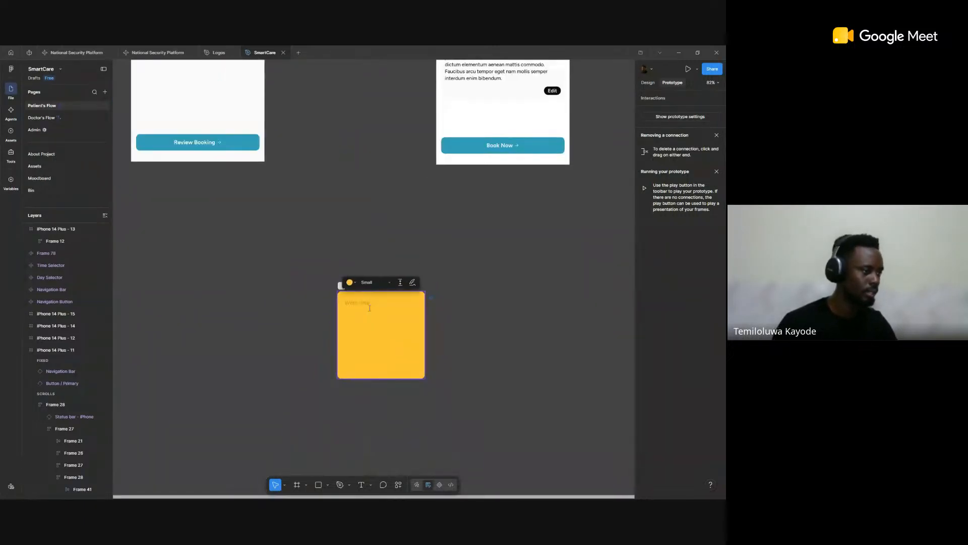
scroll(372, 311, up, 8)
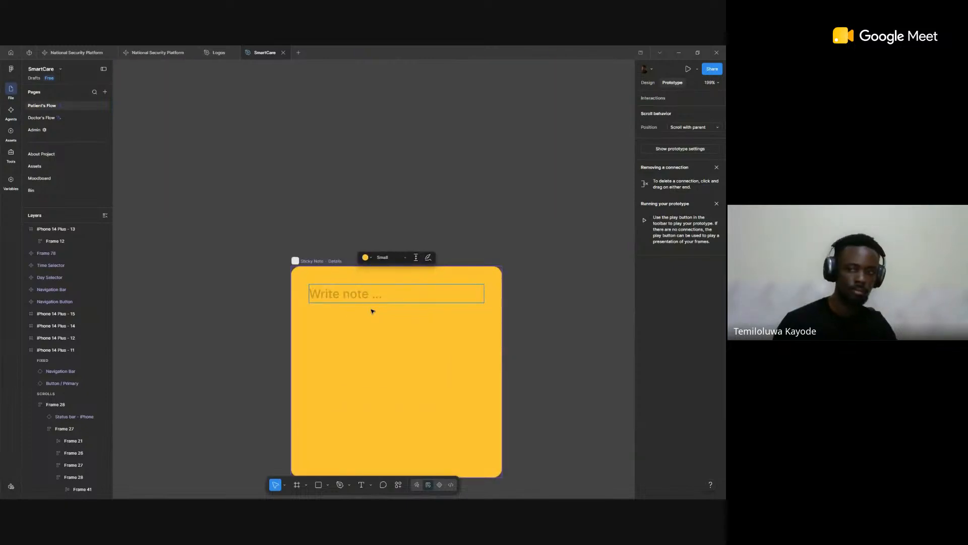
mouse_move(649, 498)
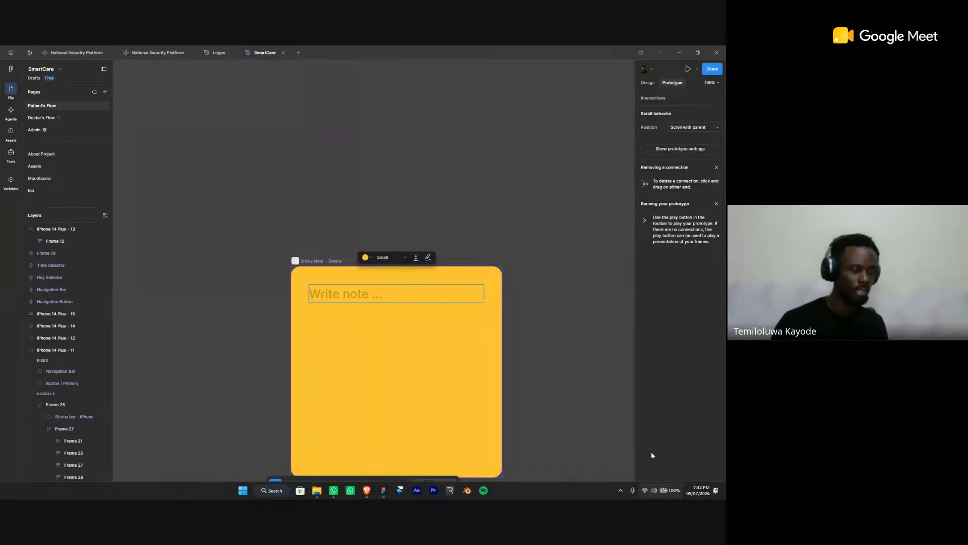
key(super+a)
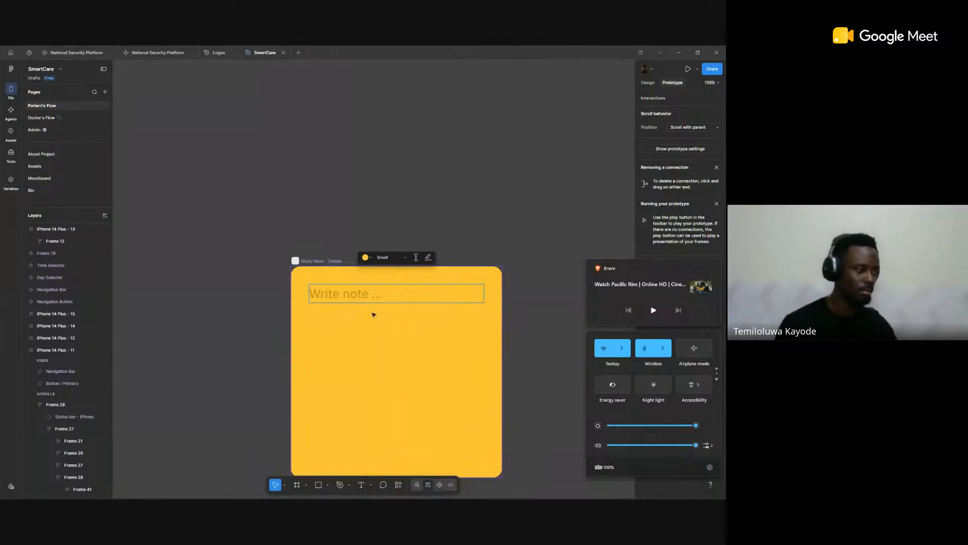
click(379, 295)
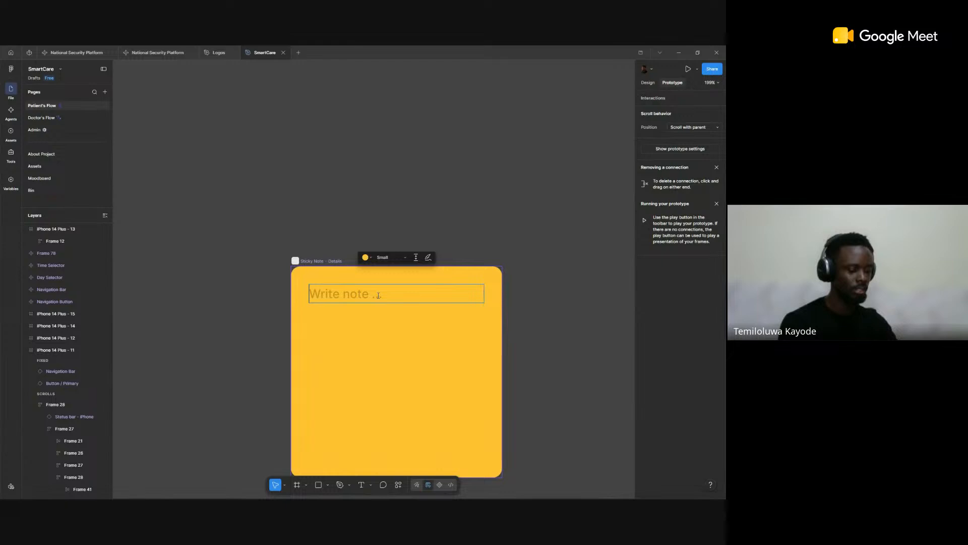
text(Ensure )
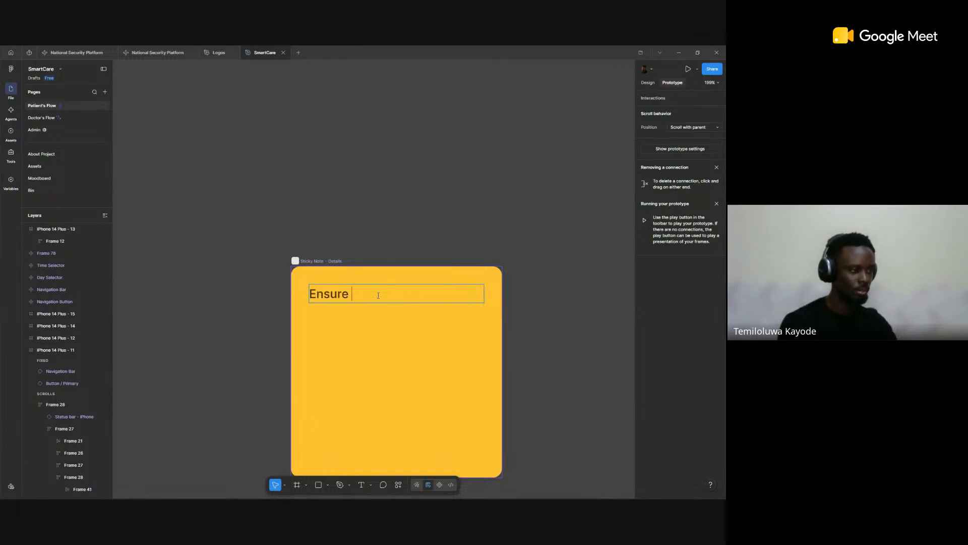
text(Colours a)
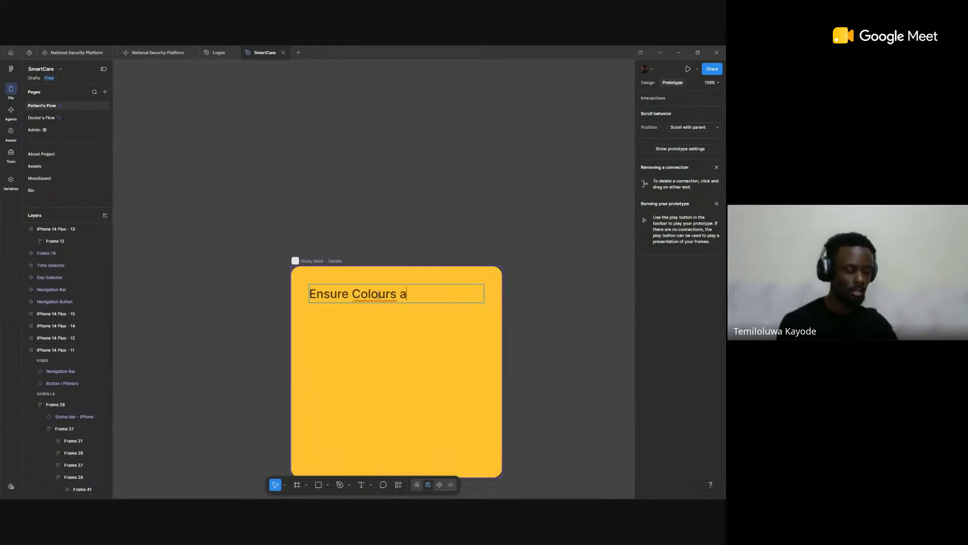
text(re con)
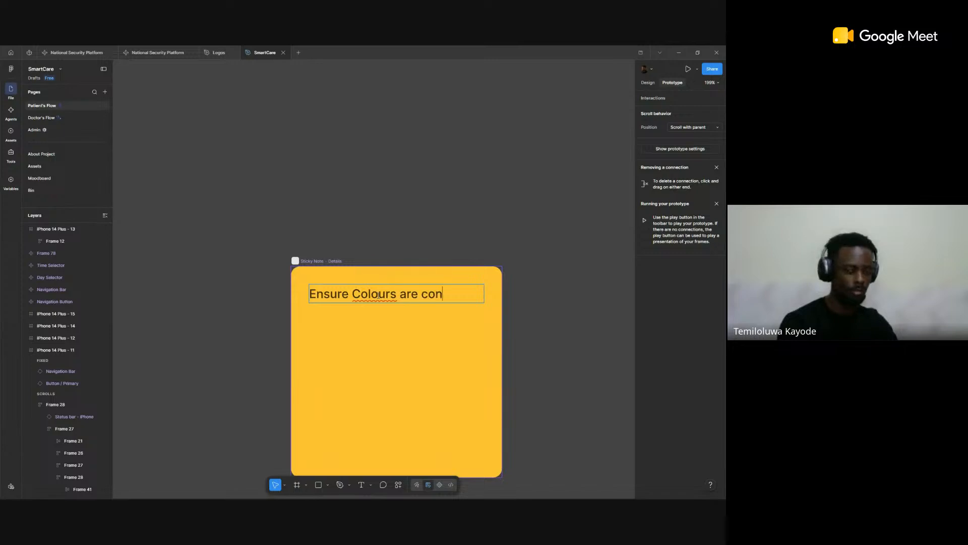
text(sistent)
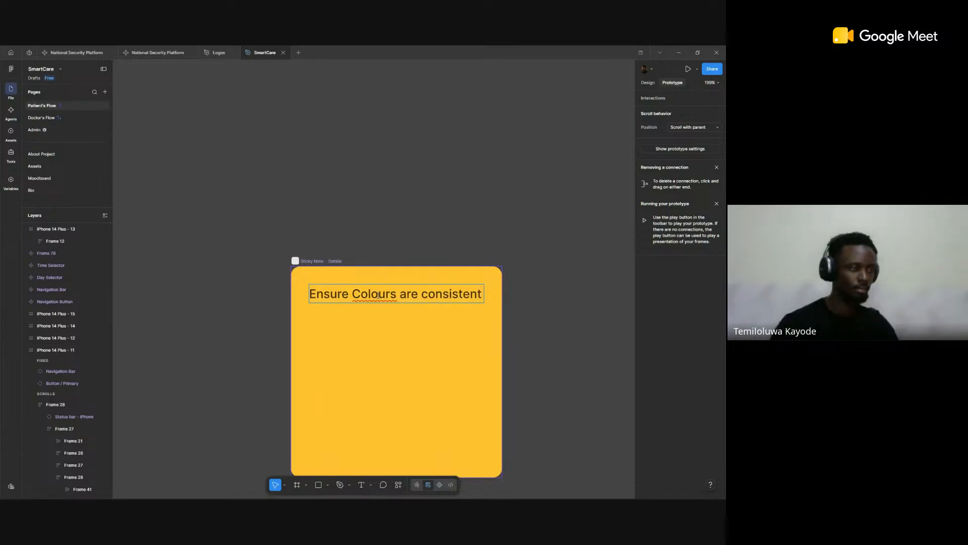
Step: Replace the flagged word "Colours" in the sticky note with the spelling suggestion "Colors" and finish editing the note
right_click(379, 294)
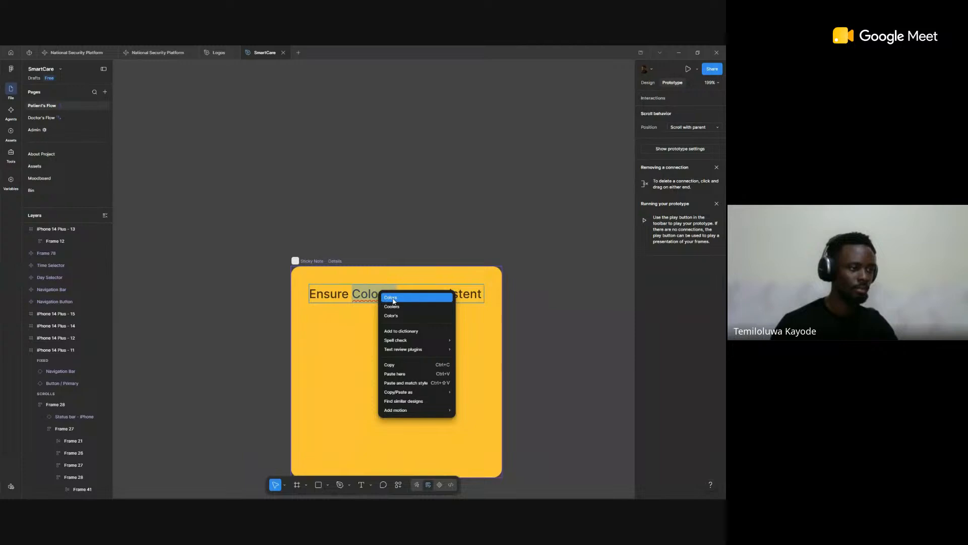
click(393, 297)
key(Escape)
key(Escape)
Step: Move the sticky note directly beneath the lower Referral Letter screen, aligned with its left edge
scroll(441, 243, down, 8)
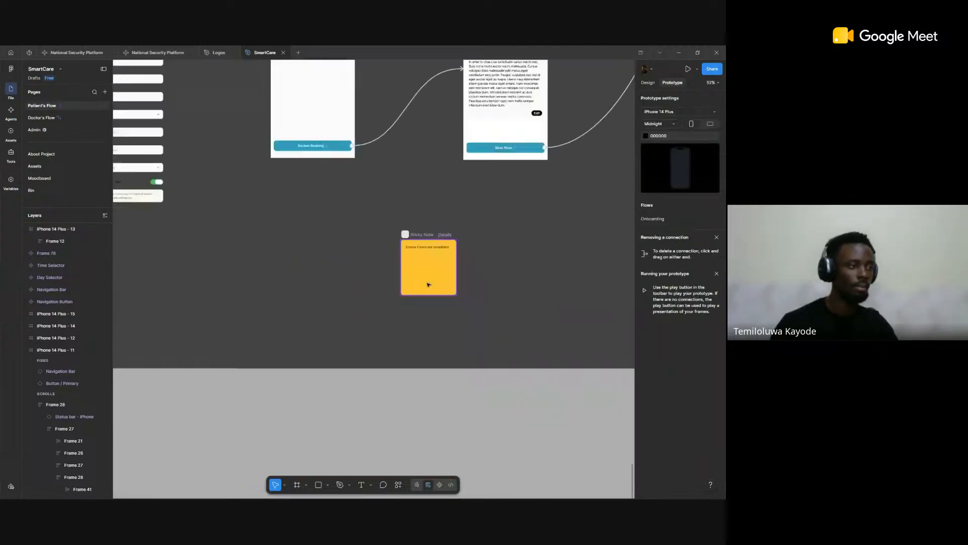
drag(421, 235, 290, 182)
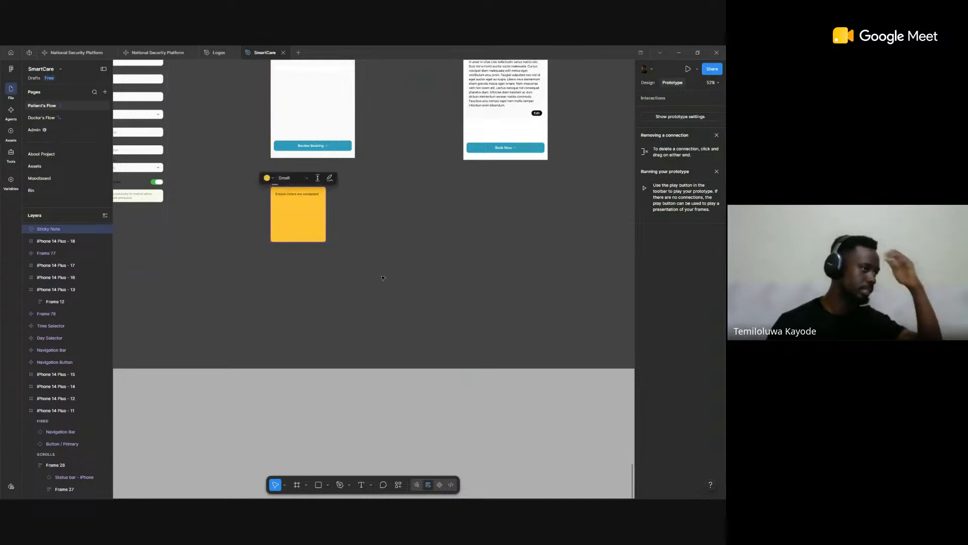
scroll(388, 231, up, 5)
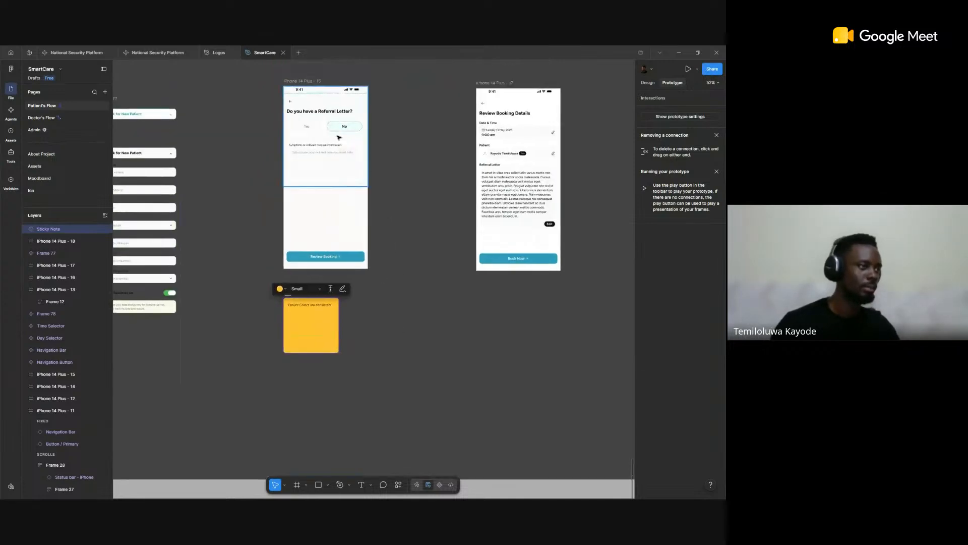
scroll(337, 132, down, 3)
scroll(323, 293, up, 6)
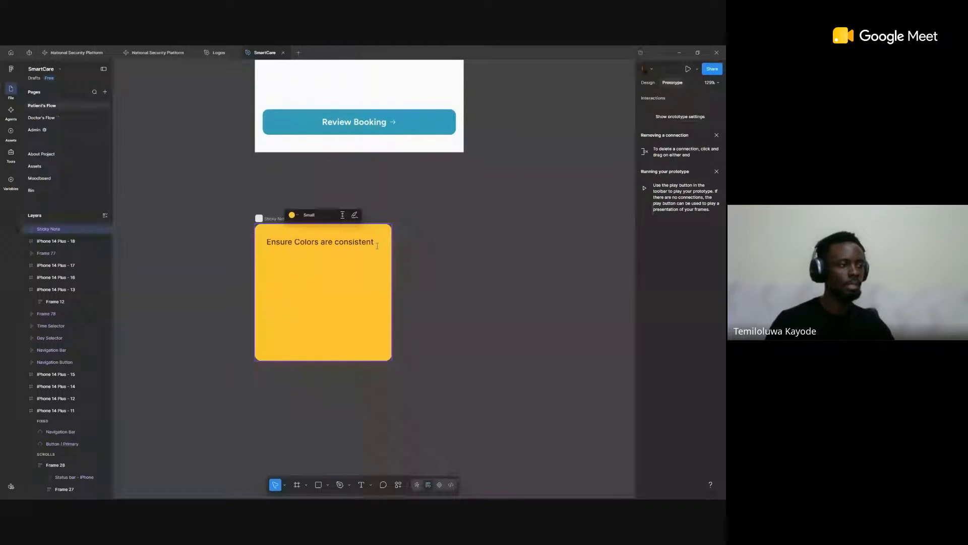
Step: Duplicate the sticky note and place the copy beneath the lower Review Booking Details screen
scroll(382, 267, down, 3)
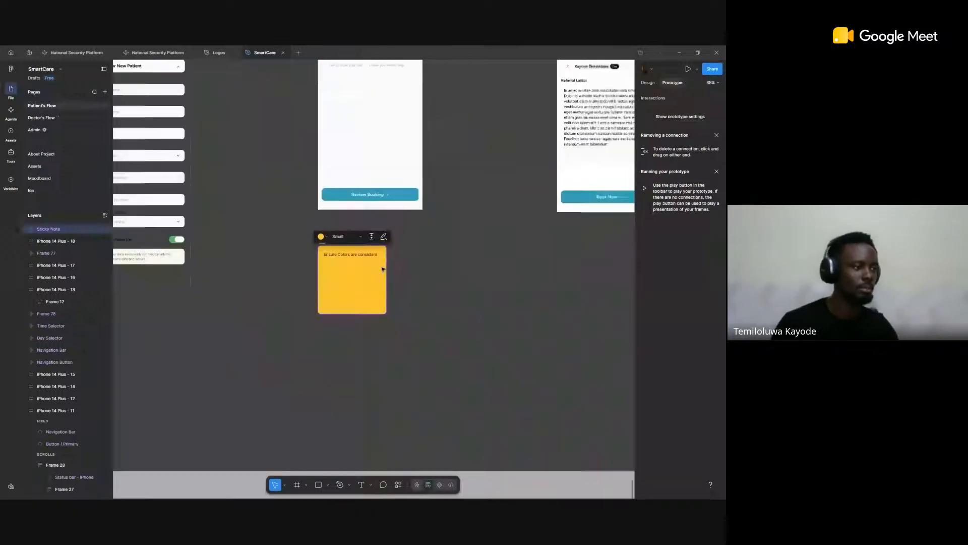
scroll(382, 269, down, 5)
click(396, 269)
alt+drag(382, 269, 509, 265)
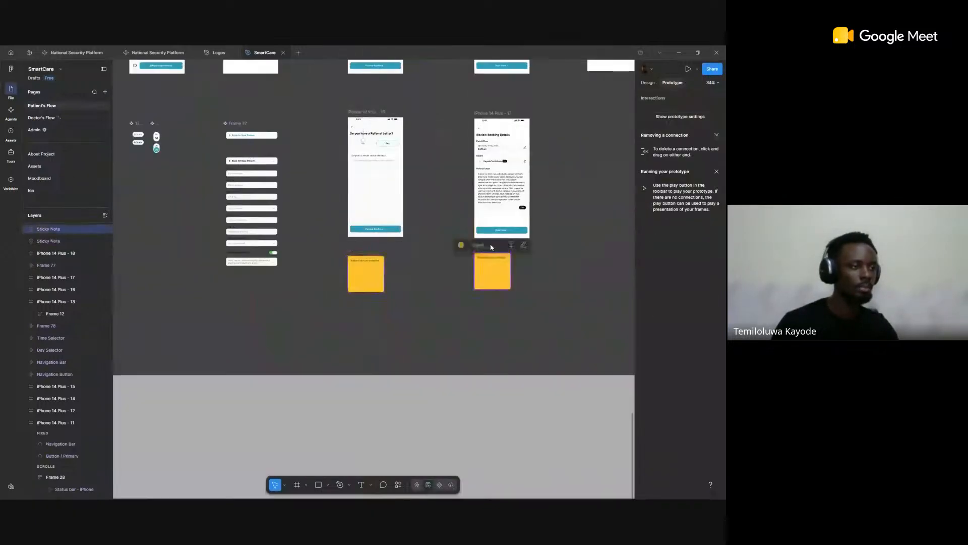
Step: Replace the duplicated sticky note's text with "Add skeleton loader for information" and clear the selection
scroll(513, 263, up, 2)
scroll(513, 263, up, 3)
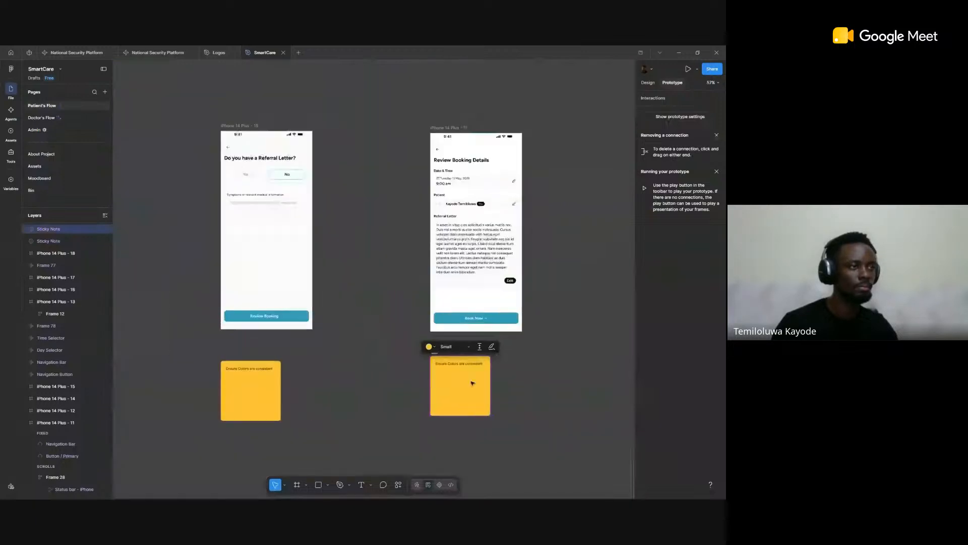
double_click(470, 350)
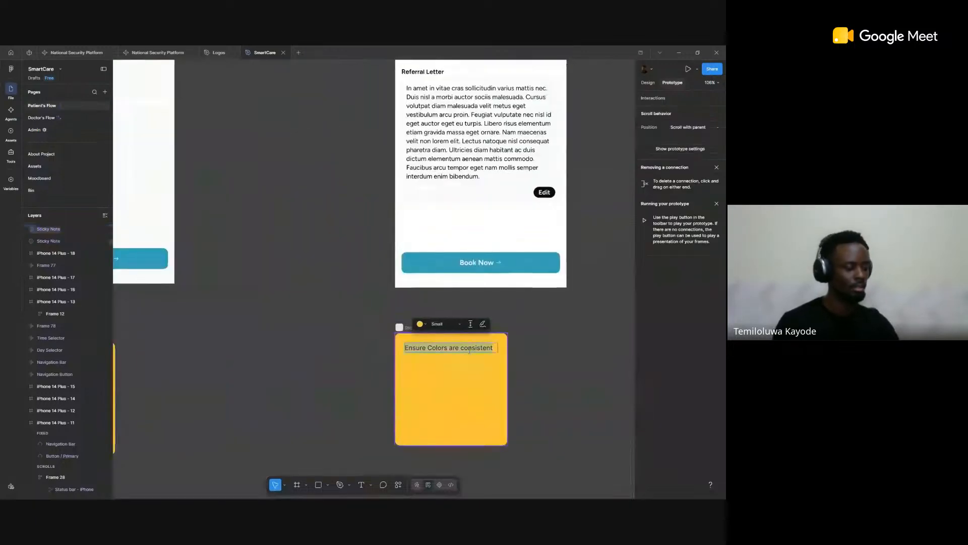
text(Add skeleton )
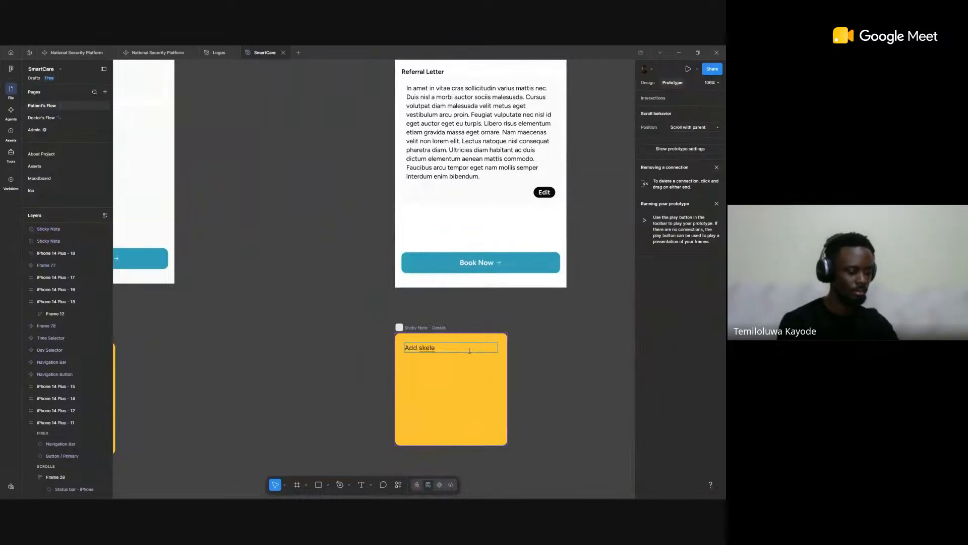
text(load)
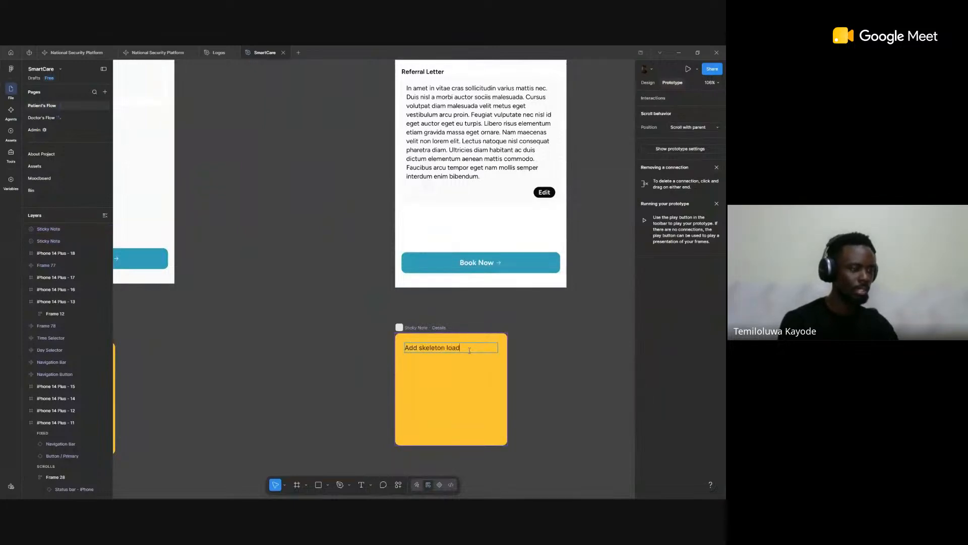
text(er)
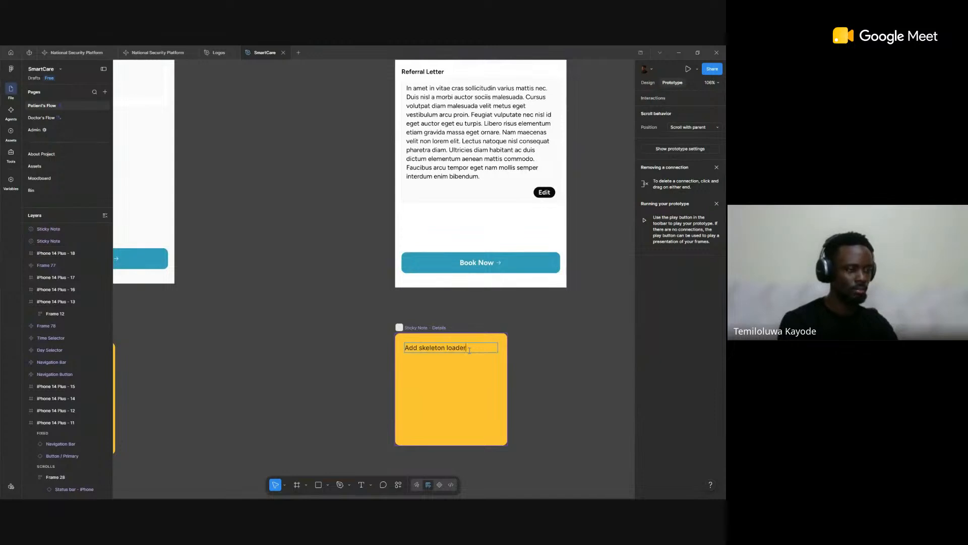
text(r for information)
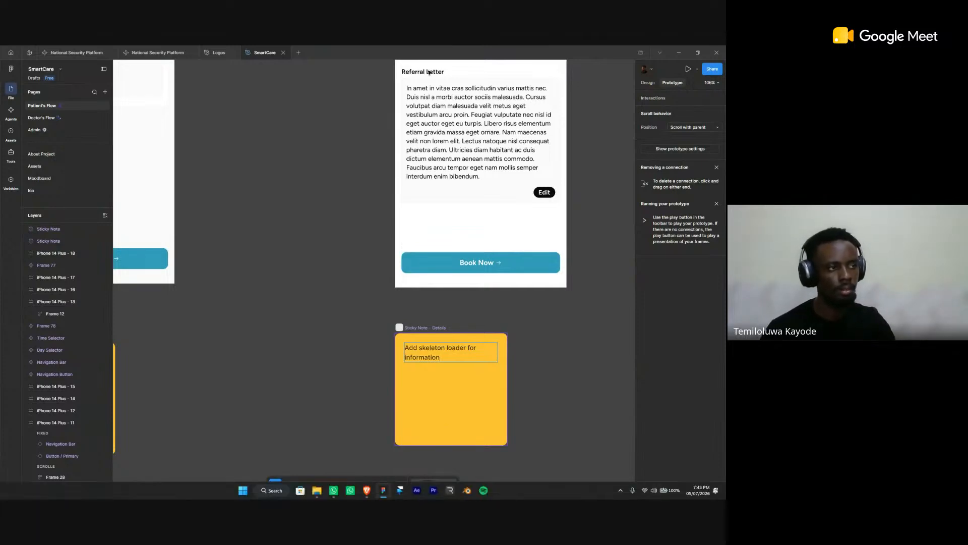
click(356, 181)
scroll(403, 233, down, 3)
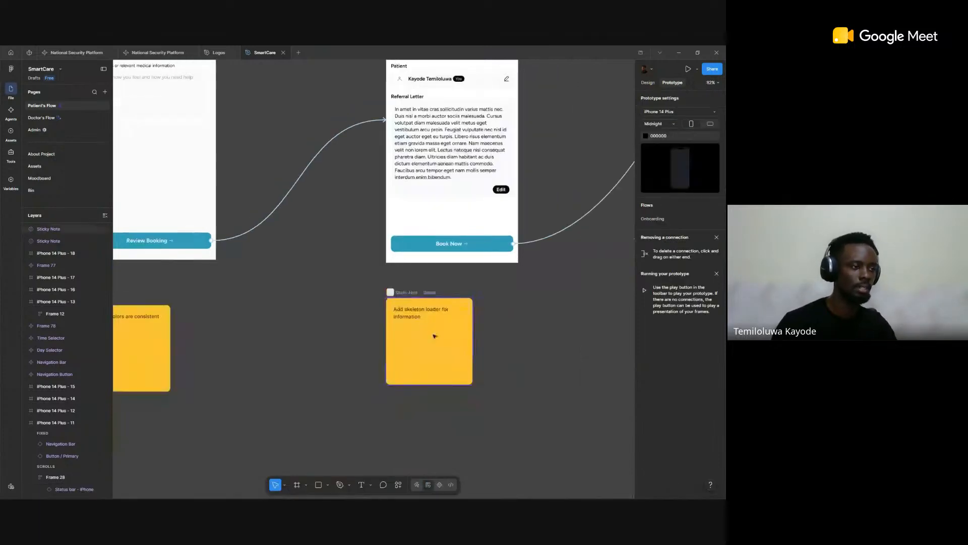
scroll(488, 334, down, 6)
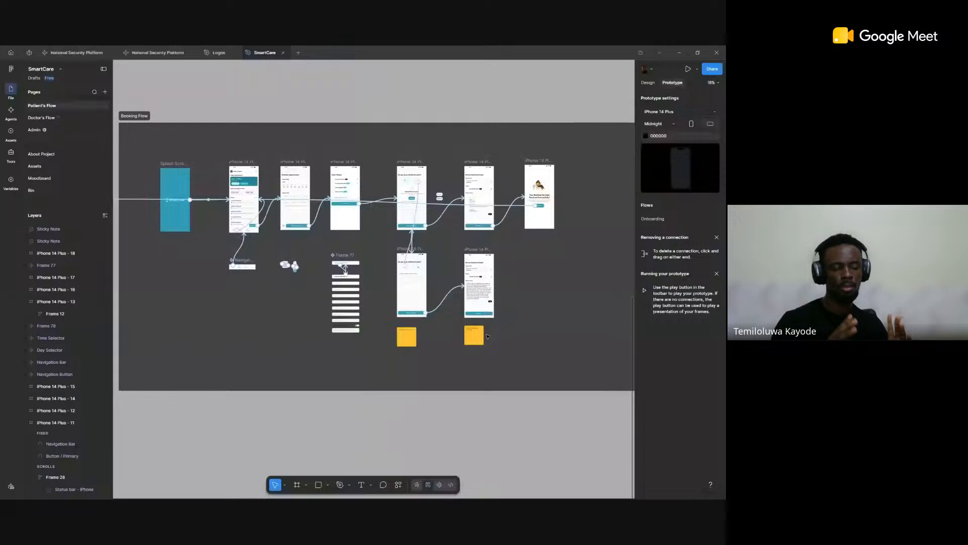
scroll(488, 336, down, 5)
scroll(398, 348, up, 4)
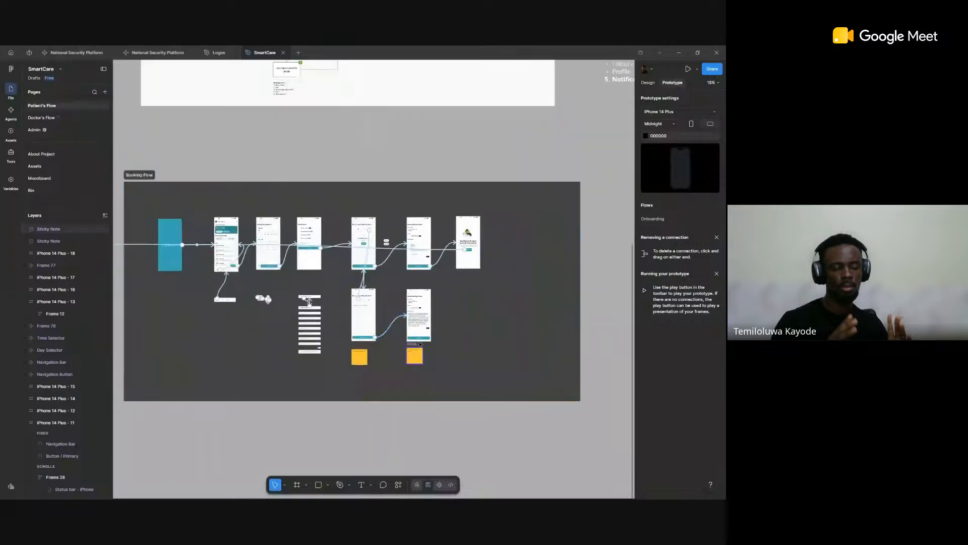
Step: Set the size of the "Add skeleton loader for information" sticky note to Large
scroll(406, 356, up, 4)
scroll(406, 356, up, 8)
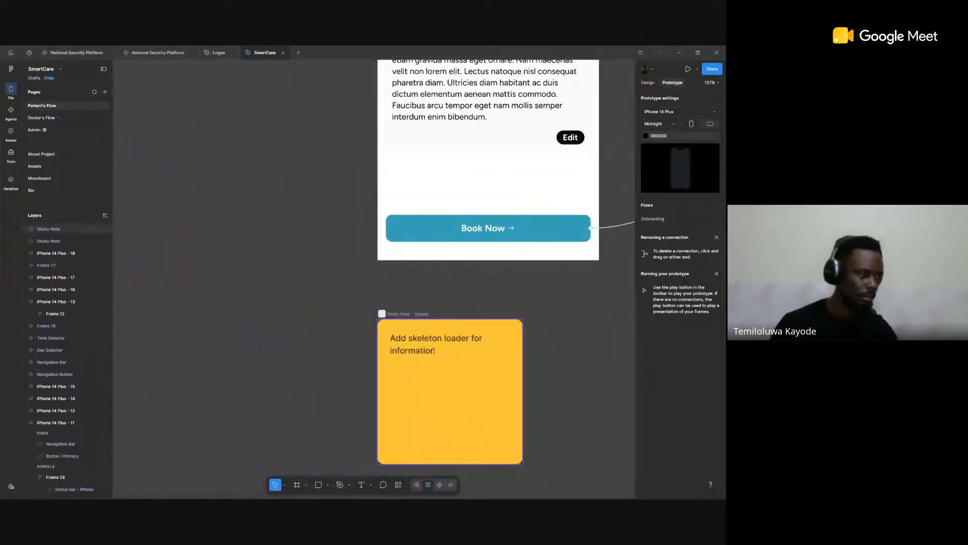
drag(451, 350, 435, 256)
scroll(436, 255, up, 3)
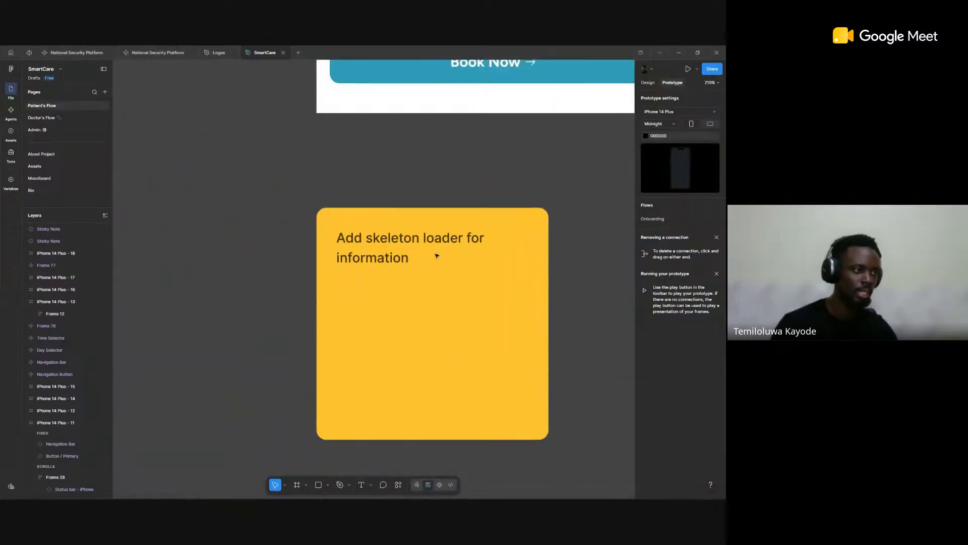
click(489, 264)
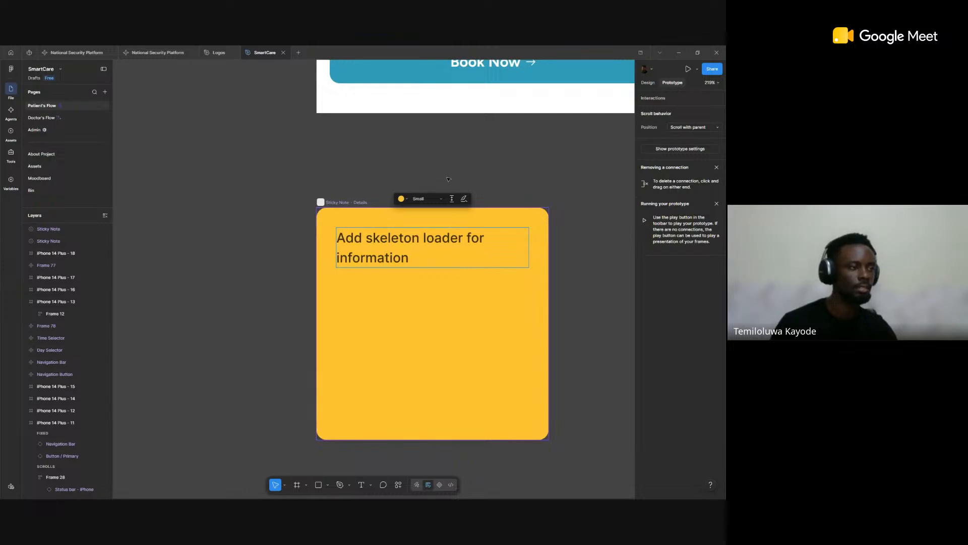
click(423, 198)
click(428, 215)
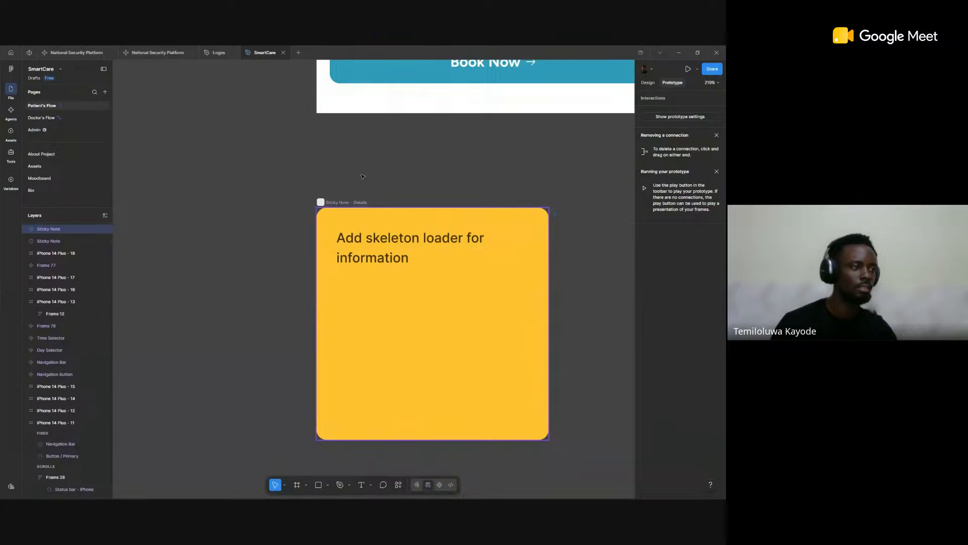
Step: Set the skeleton loader sticky note's size to Medium, change its color to blue, and clear the selection
scroll(411, 207, down, 5)
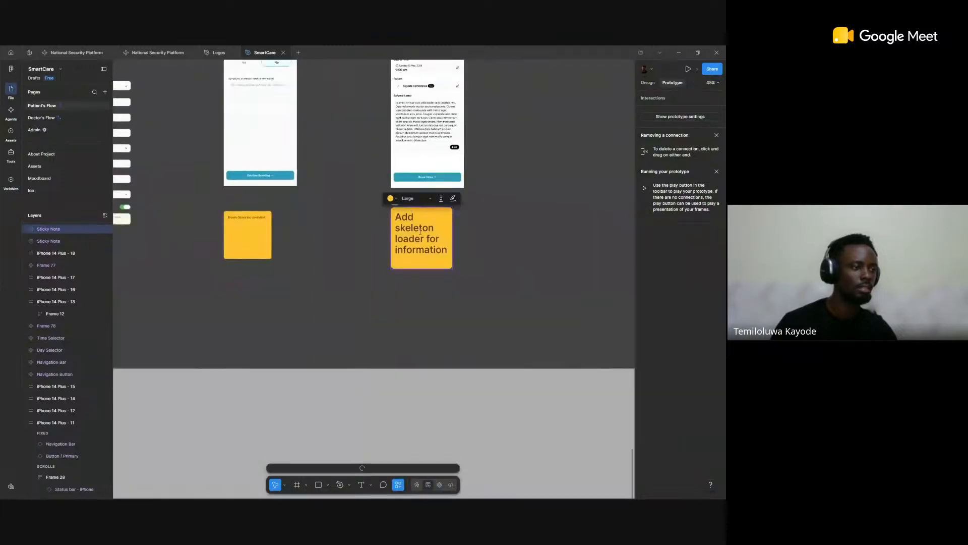
scroll(413, 210, up, 1)
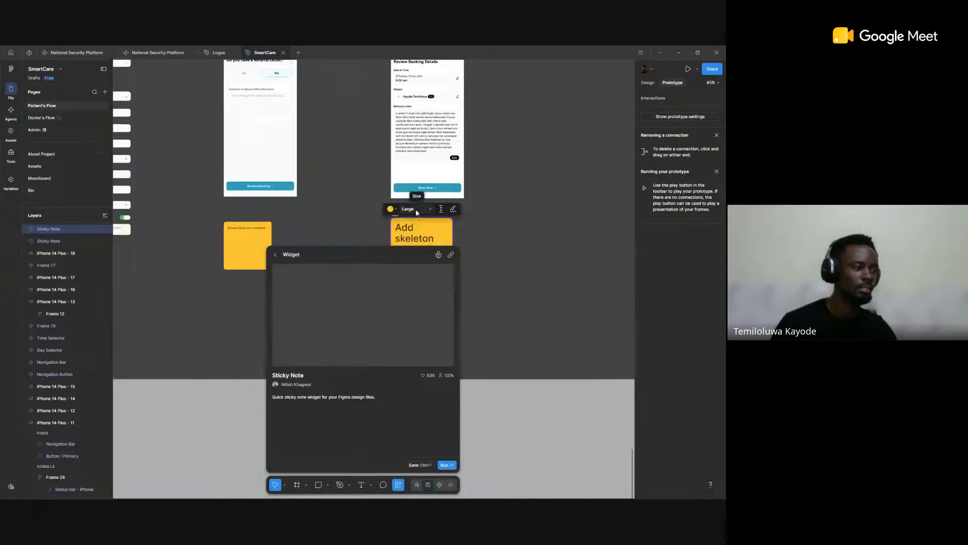
click(415, 211)
click(420, 201)
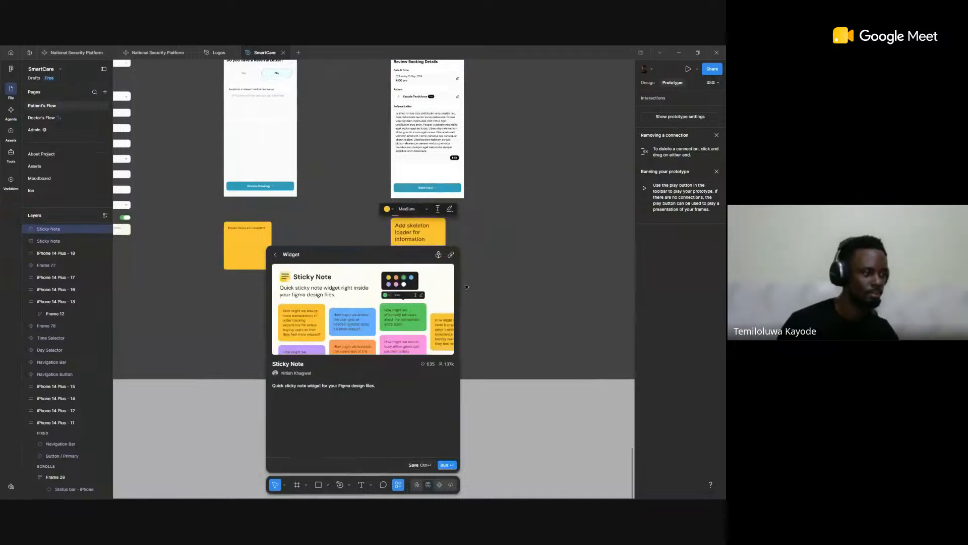
click(390, 208)
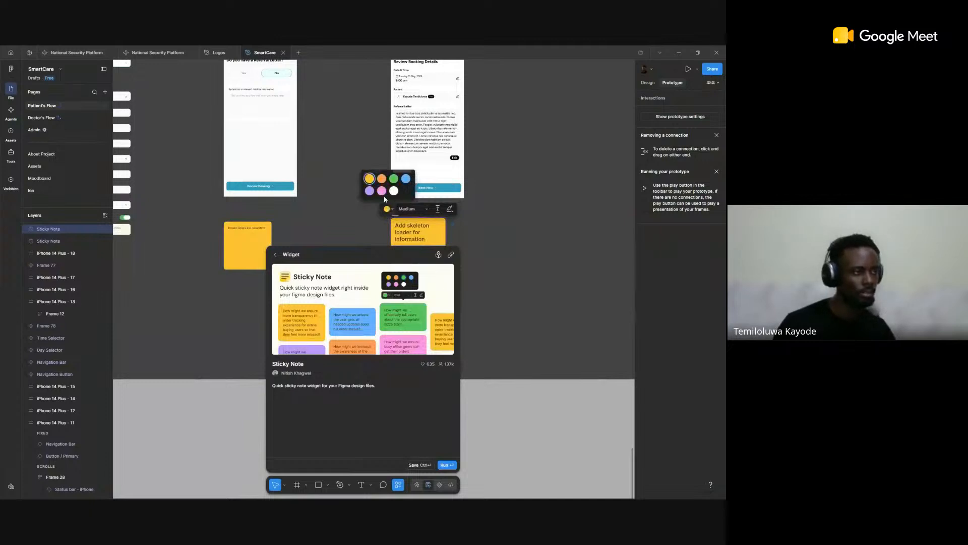
click(406, 178)
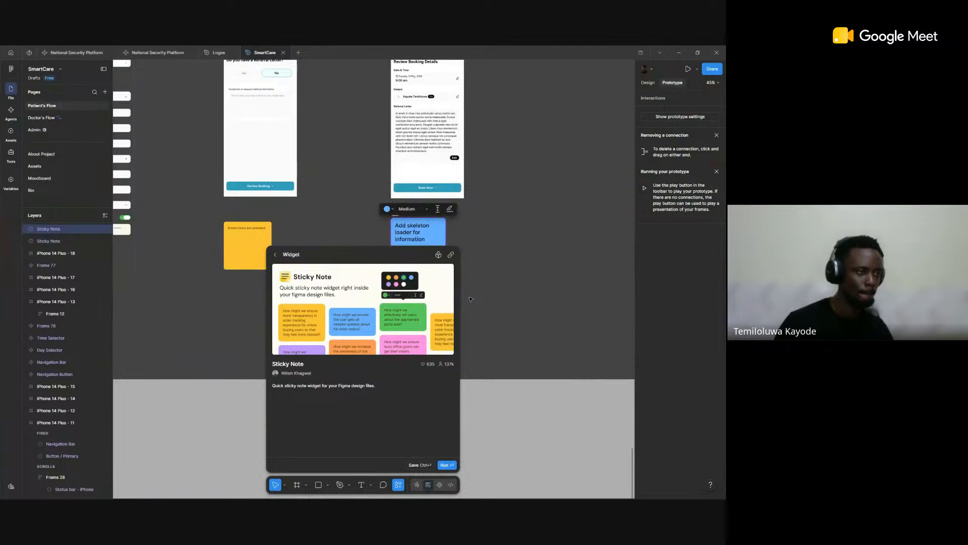
click(503, 414)
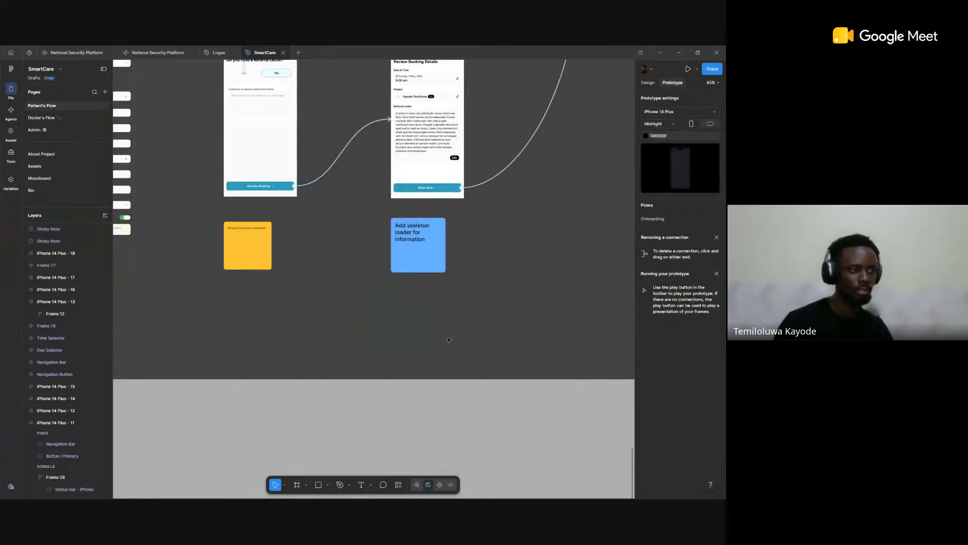
Step: Set the size of the yellow "Ensure Colors are consistent" sticky note to Medium and clear the selection
scroll(489, 316, up, 1)
click(245, 255)
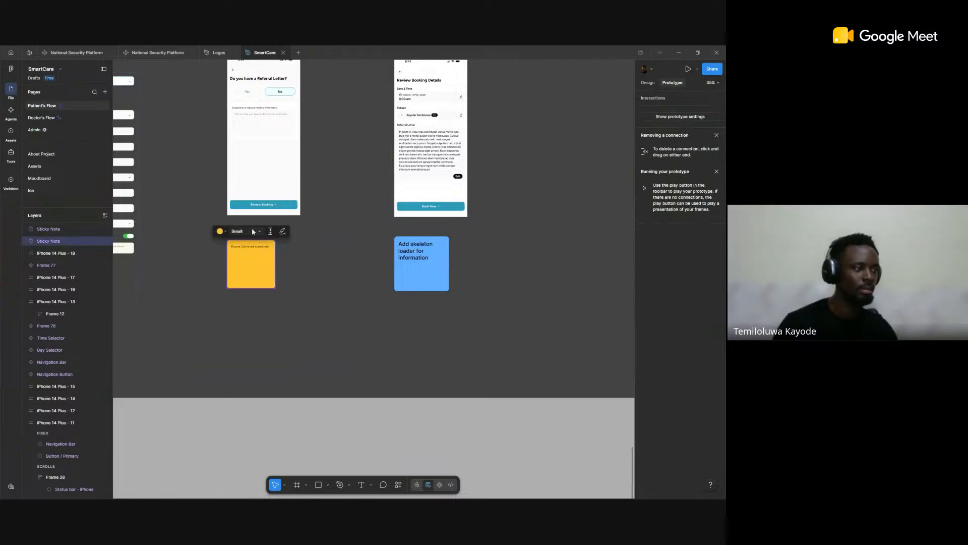
click(253, 232)
click(258, 252)
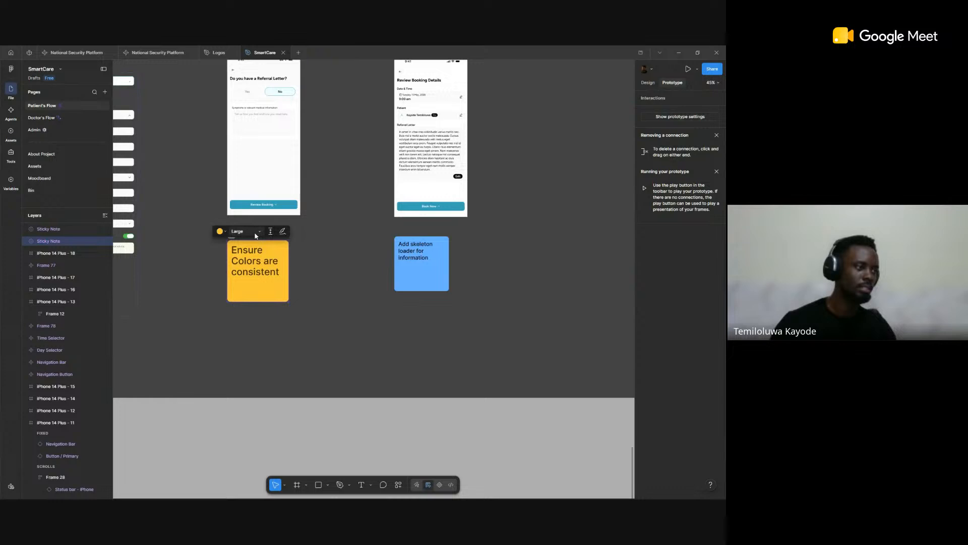
click(252, 231)
click(250, 230)
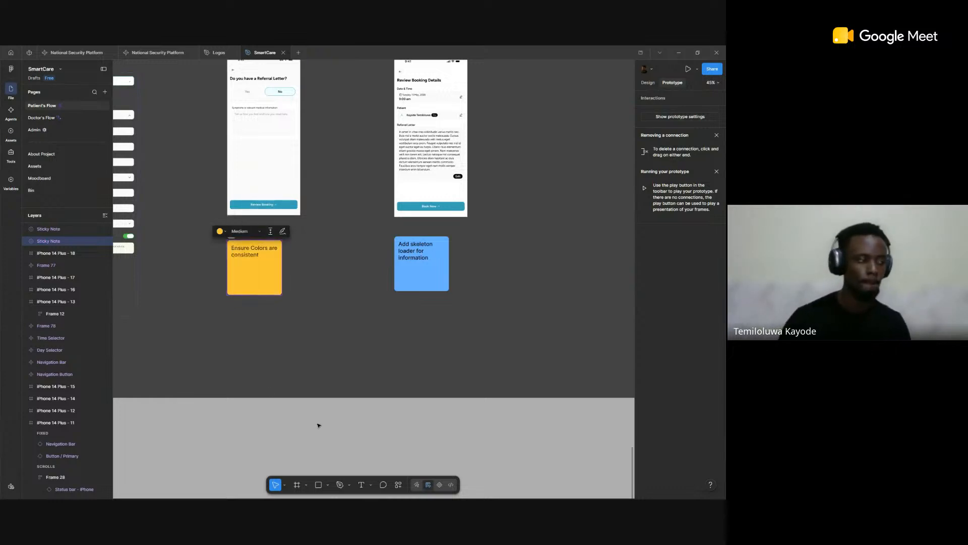
click(348, 421)
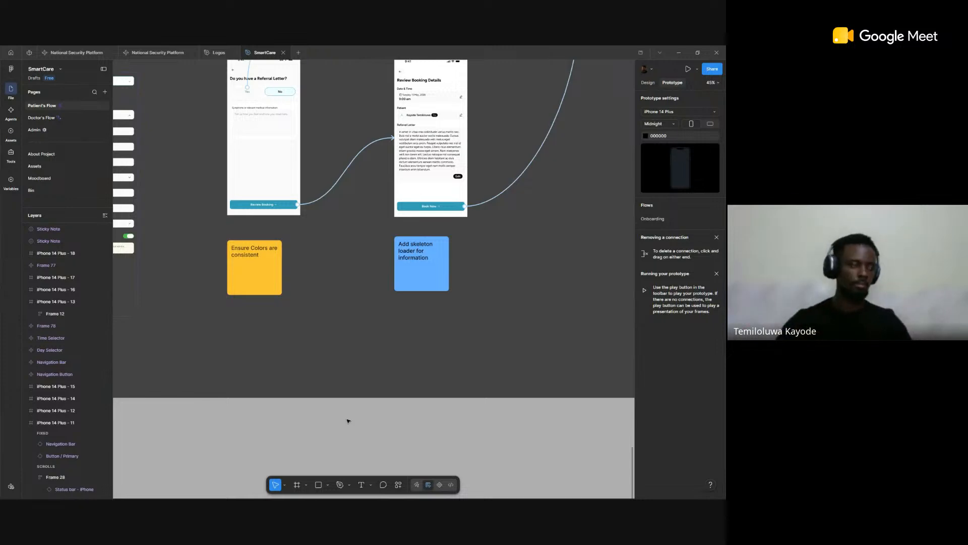
Step: Look over the Booking Flow and Onboarding sections and follow the prototype connections between the onboarding screens
scroll(396, 407, down, 10)
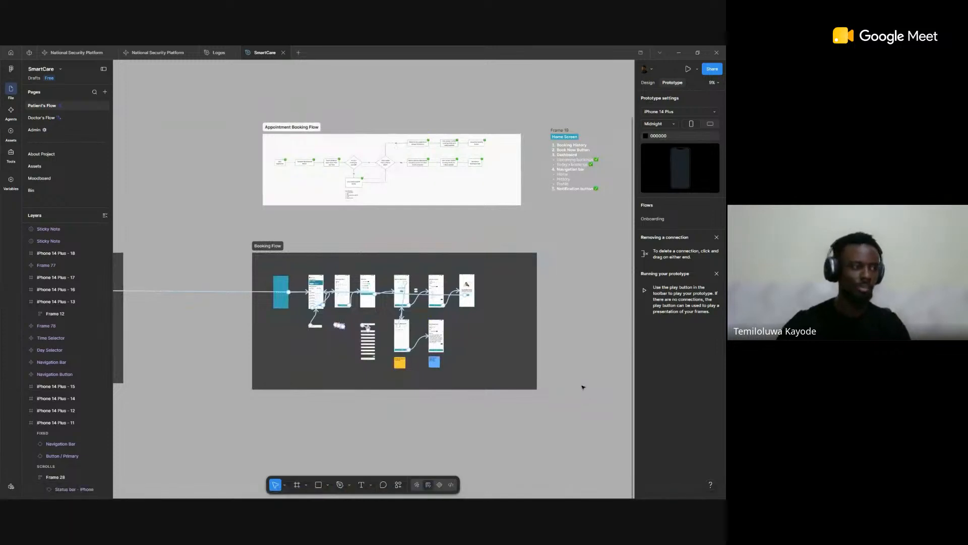
scroll(583, 387, down, 5)
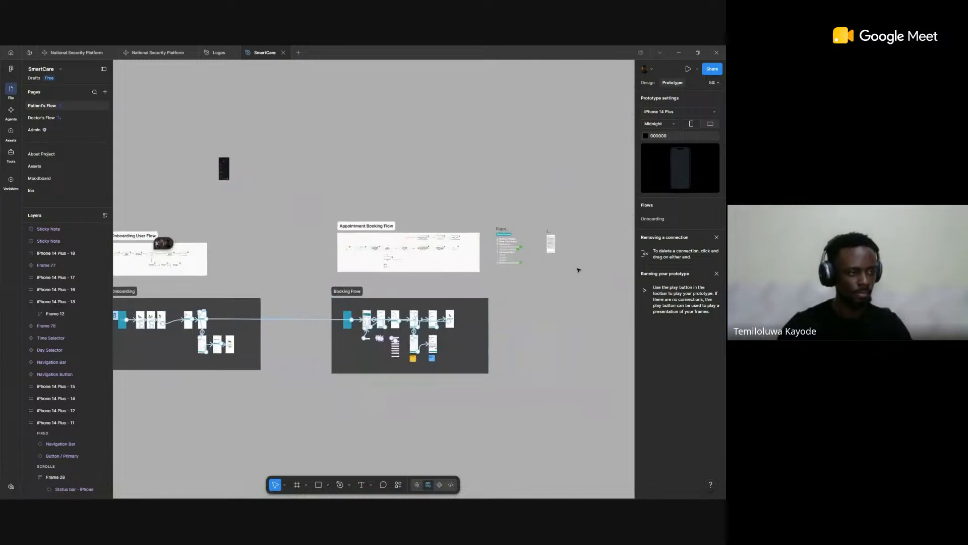
scroll(579, 271, up, 2)
scroll(276, 395, left, 2)
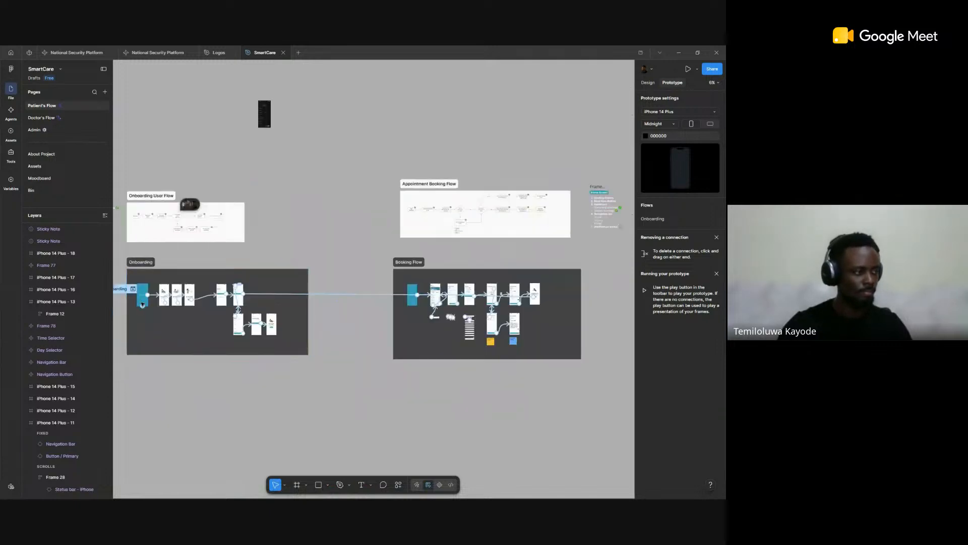
scroll(143, 304, up, 10)
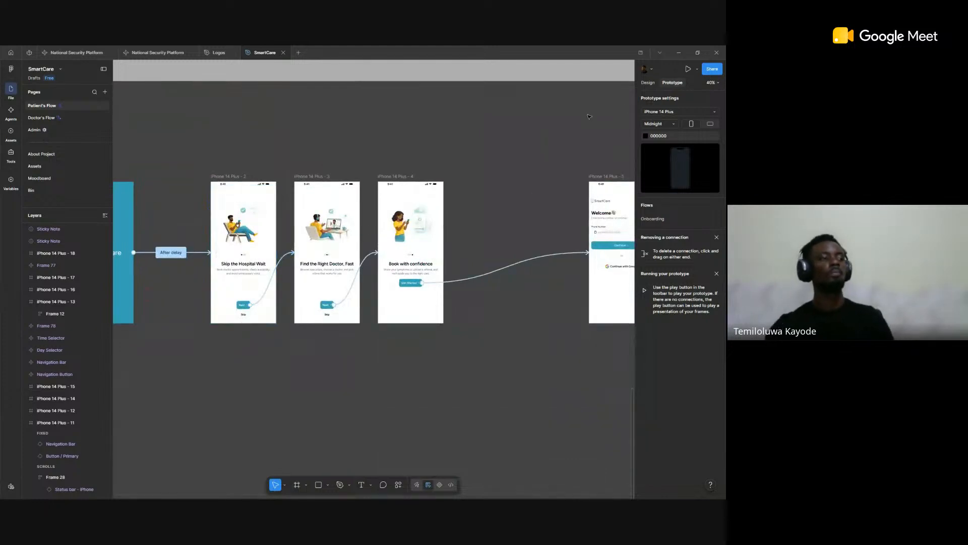
scroll(353, 152, down, 6)
scroll(347, 146, up, 4)
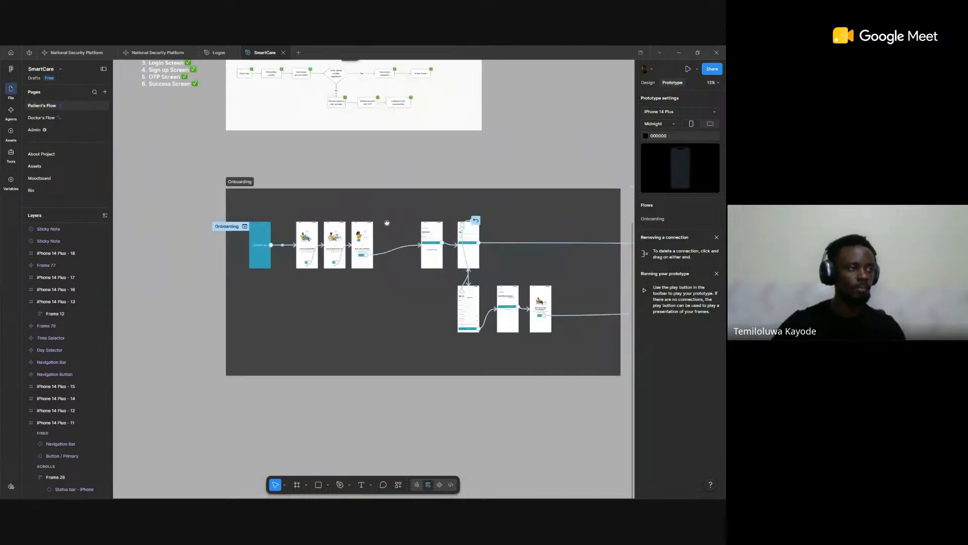
scroll(251, 202, up, 5)
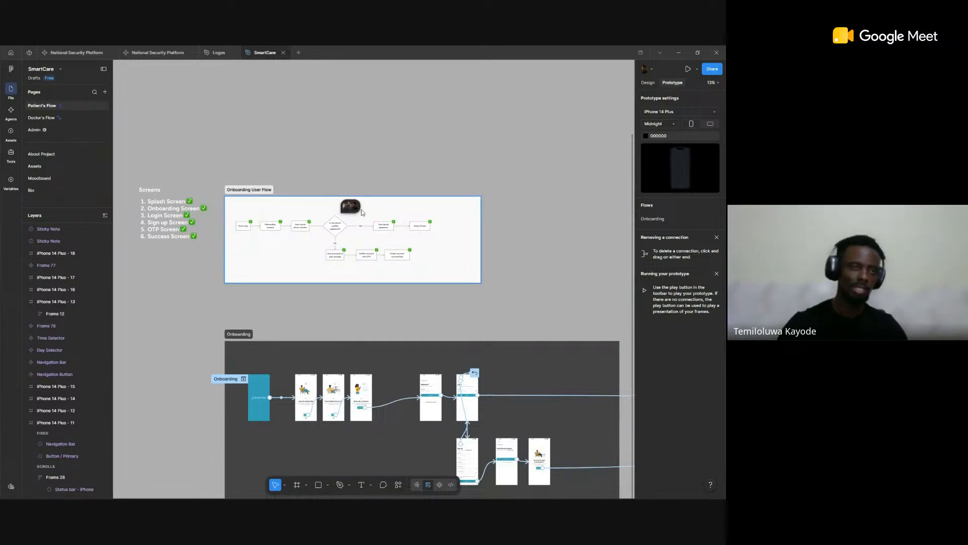
Step: Compare the Onboarding User Flow diagram with the connected onboarding screens beneath it
mouse_move(364, 212)
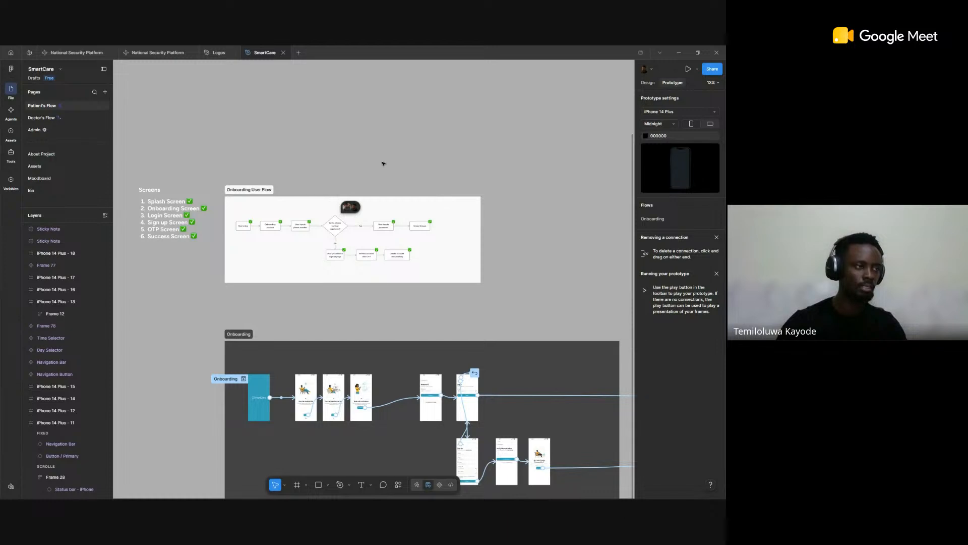
scroll(233, 218, up, 5)
scroll(333, 237, right, 3)
scroll(437, 227, down, 4)
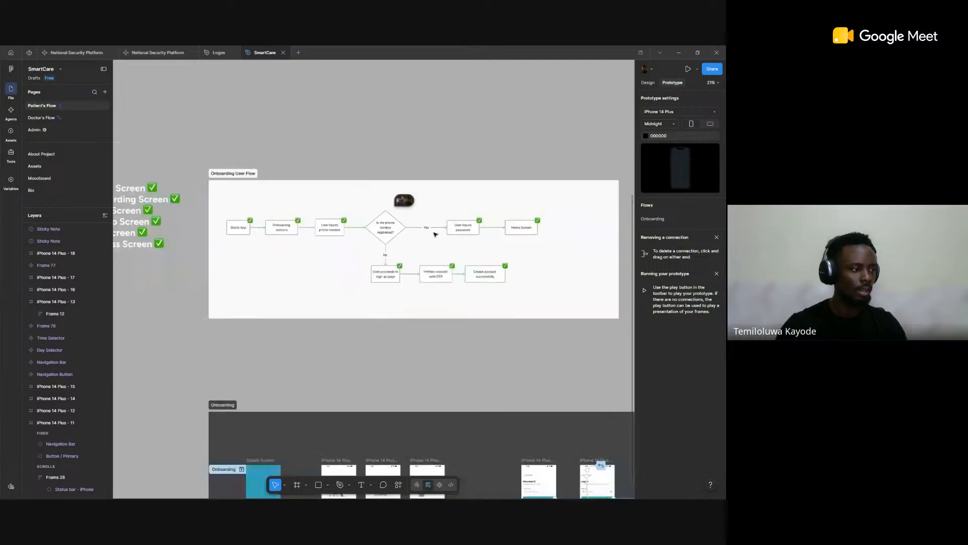
scroll(523, 204, down, 1)
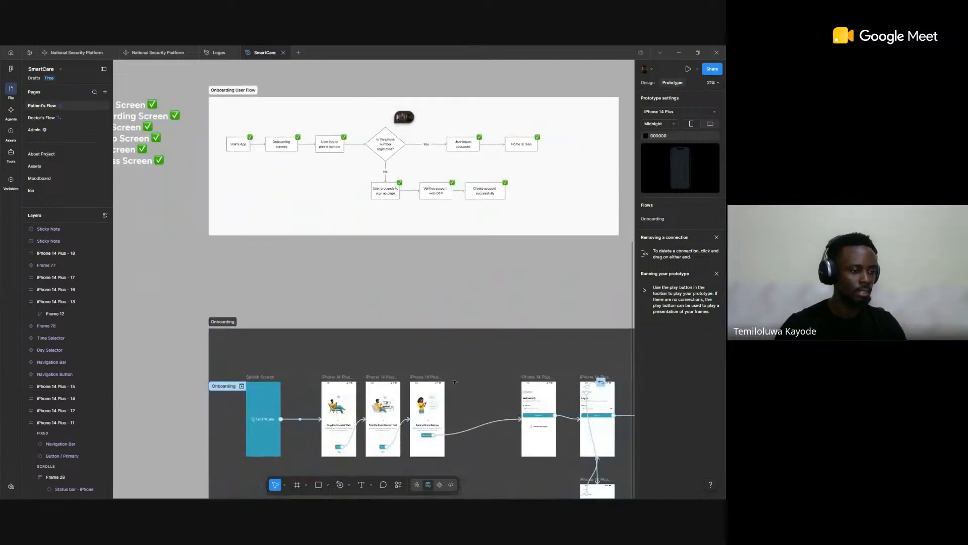
scroll(357, 230, down, 3)
scroll(357, 229, right, 3)
scroll(356, 229, up, 3)
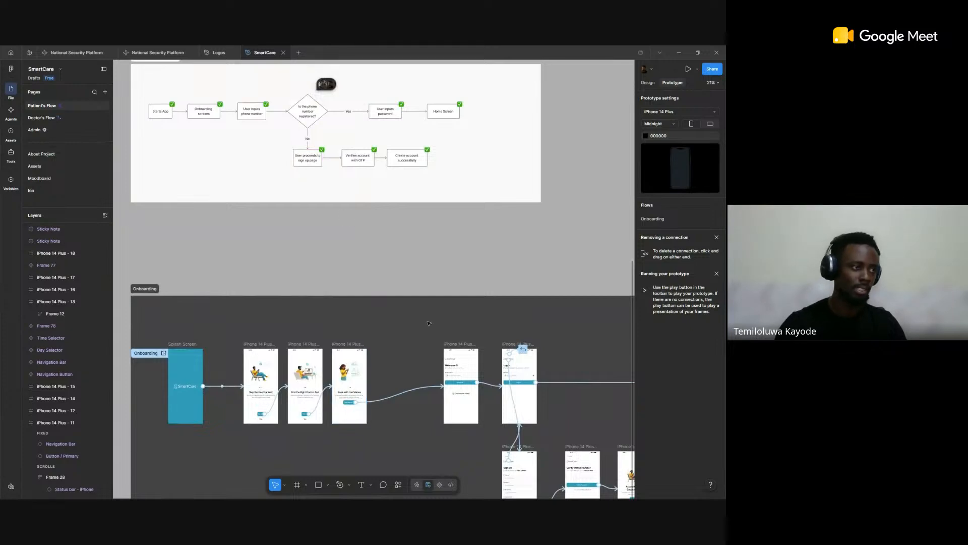
scroll(430, 320, down, 3)
scroll(553, 240, up, 5)
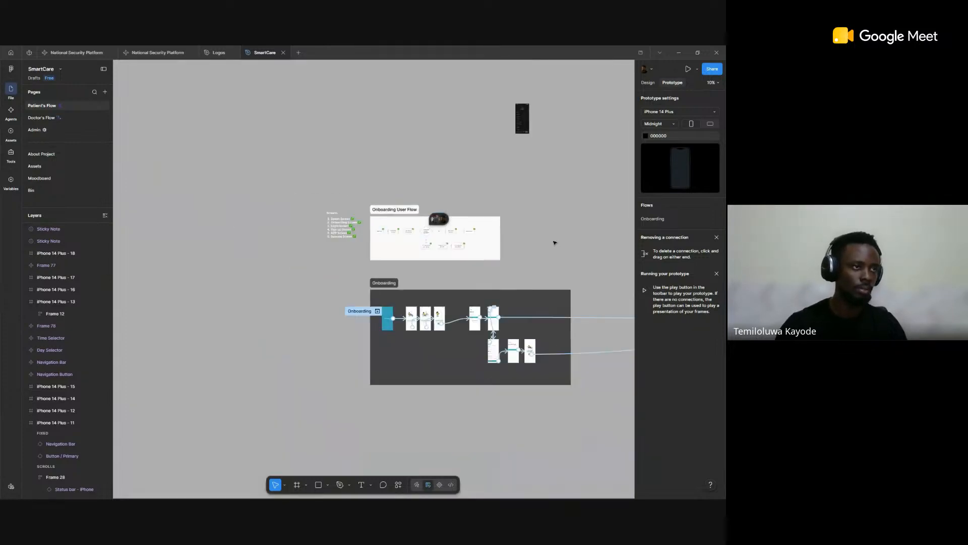
Step: Delete the stray dark profile screen image above the flow sections
scroll(477, 305, right, 3)
scroll(452, 206, up, 5)
scroll(430, 217, up, 2)
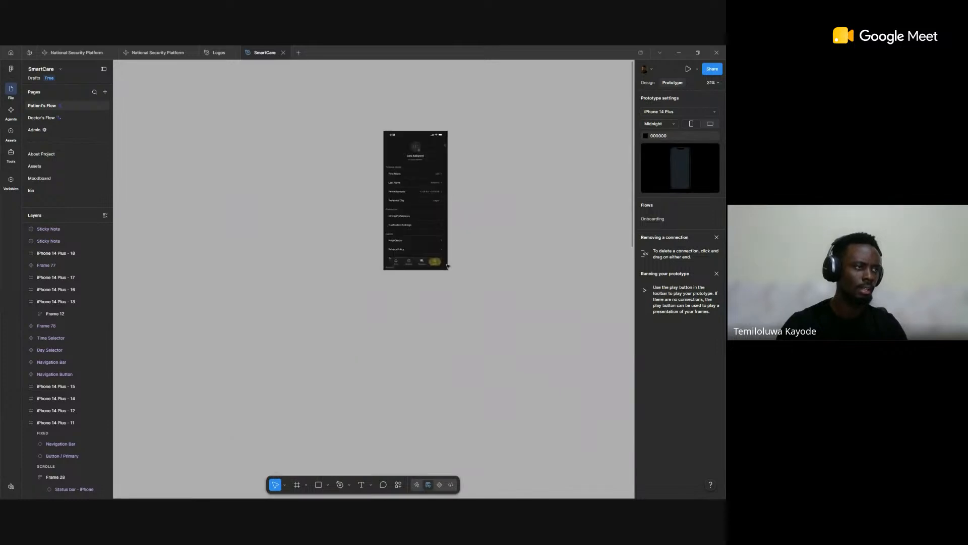
click(430, 217)
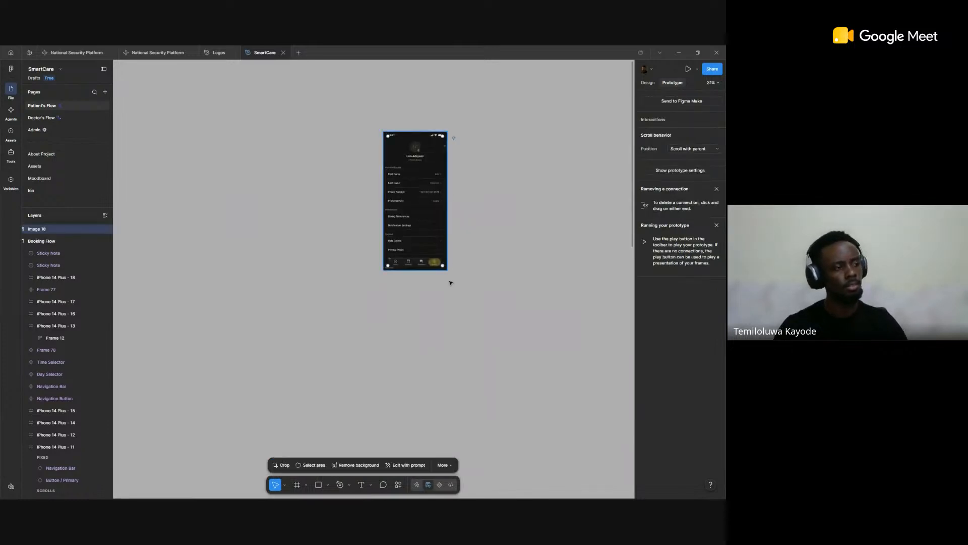
key(Delete)
scroll(458, 237, down, 5)
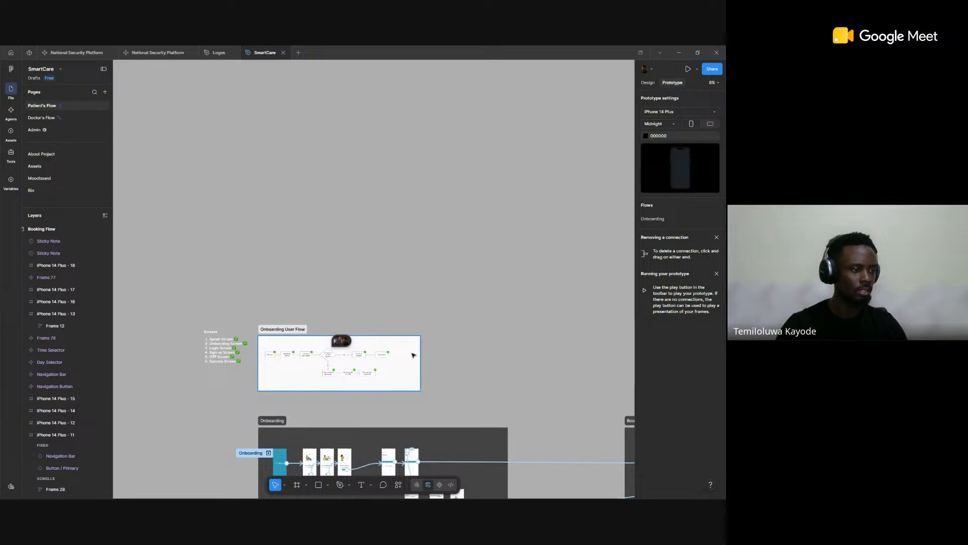
Step: Review the Appointment Booking Flow diagram, the Home Screen checklist, and the Booking Flow and Onboarding sections
scroll(414, 355, down, 3)
scroll(414, 355, right, 2)
scroll(414, 313, up, 3)
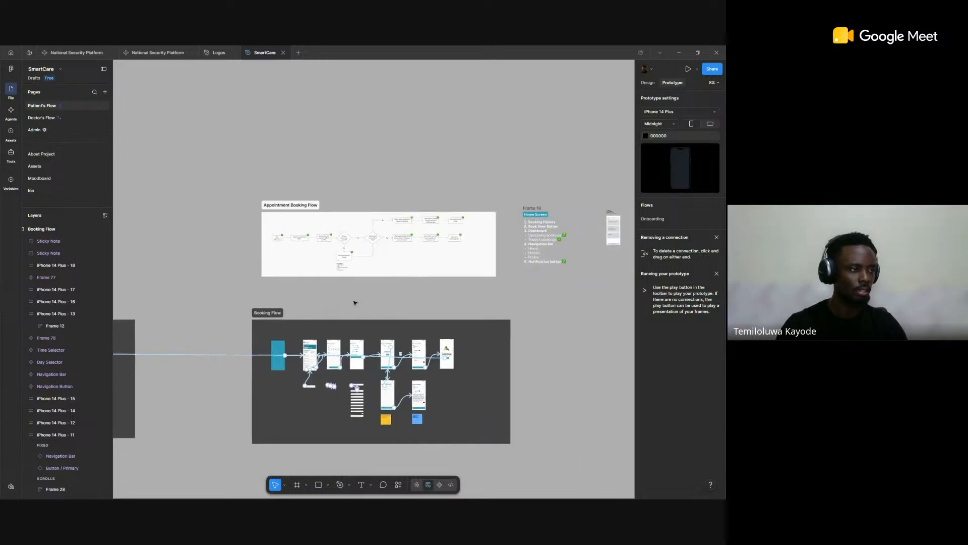
drag(387, 264, 373, 260)
scroll(414, 260, down, 1)
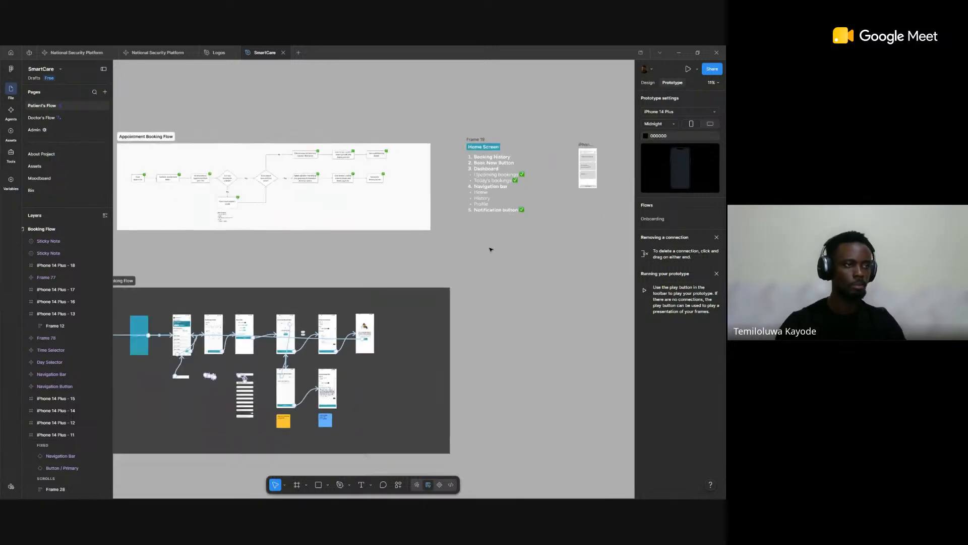
drag(491, 248, 384, 270)
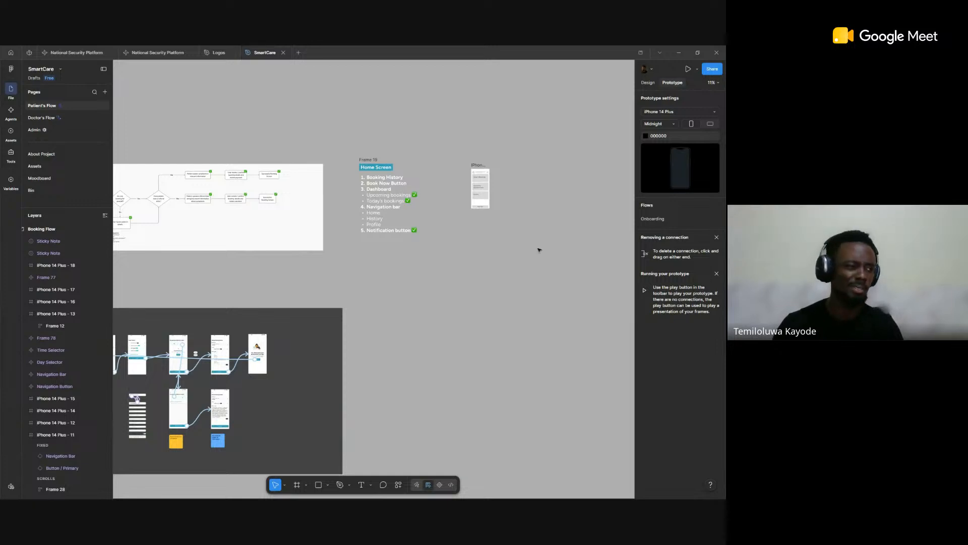
drag(422, 302, 550, 262)
scroll(549, 262, down, 1)
drag(306, 359, 457, 316)
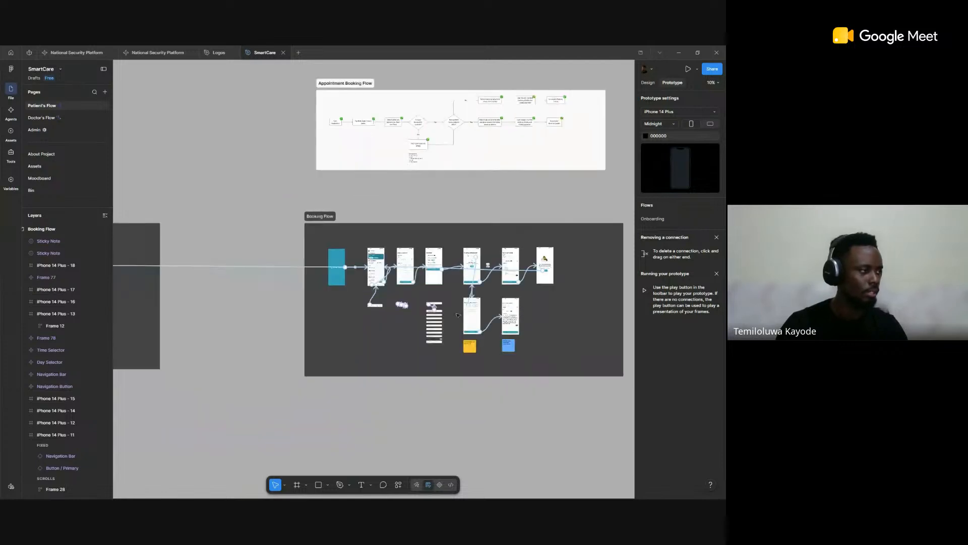
scroll(267, 328, down, 3)
drag(267, 328, 394, 295)
drag(283, 286, 387, 290)
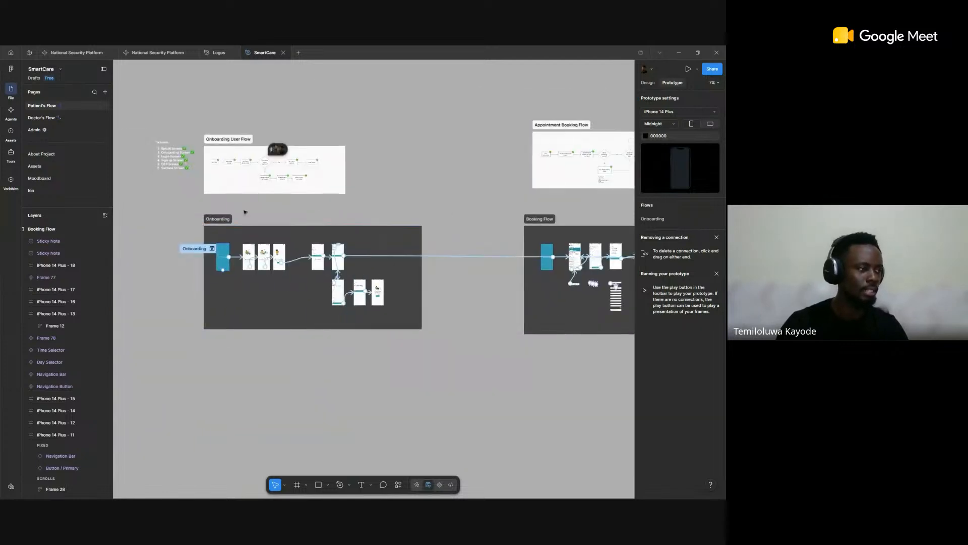
Step: Draw a rectangle about 1402 × 795 on the empty canvas beside the Booking Flow section
scroll(411, 211, right, 8)
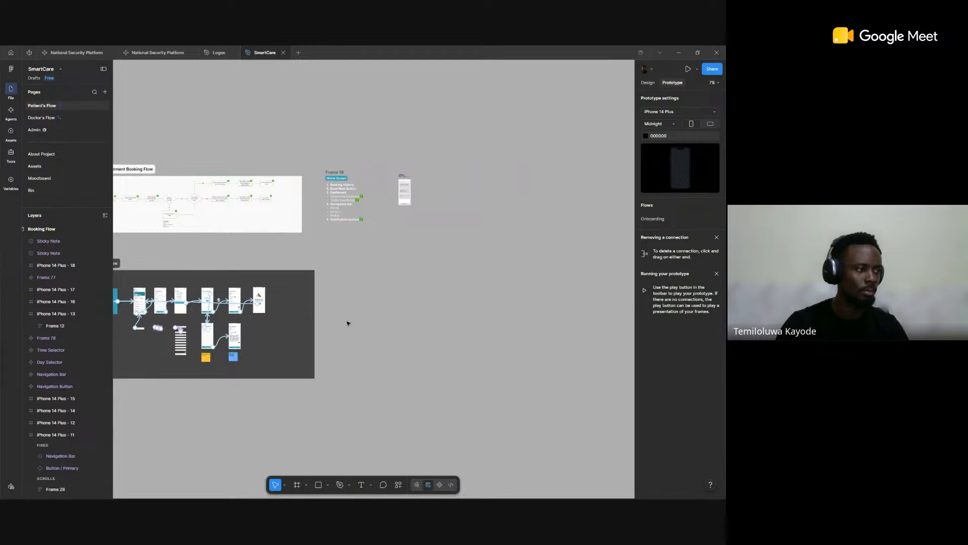
scroll(348, 323, up, 5)
key(r)
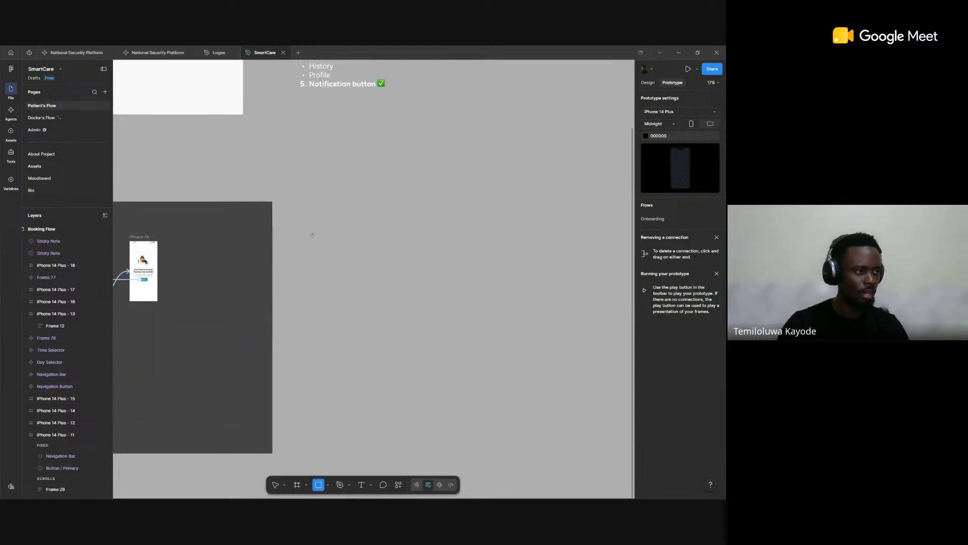
drag(312, 235, 404, 286)
Step: Fill the new rectangle with the fox photo from the animal category of the Unsplash plugin
right_click(433, 285)
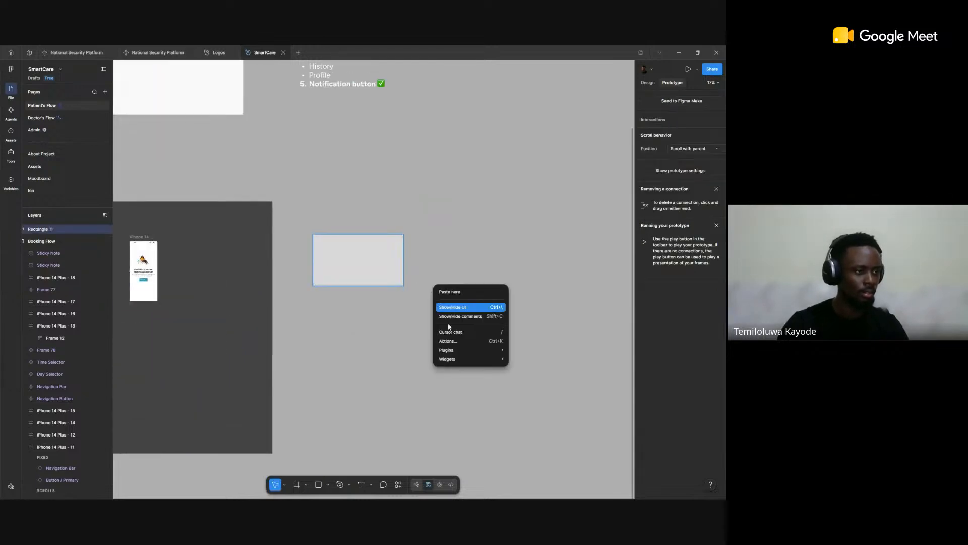
mouse_move(460, 359)
click(571, 379)
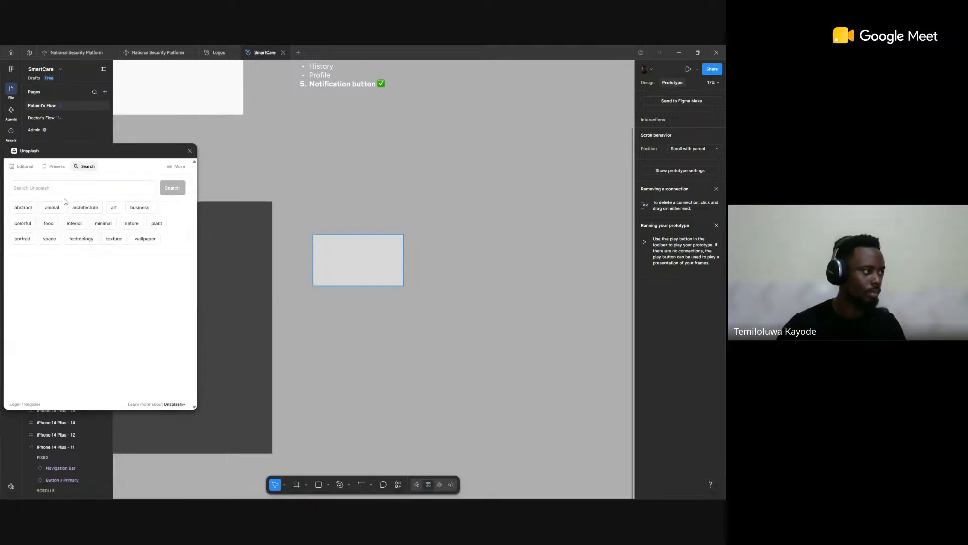
click(51, 211)
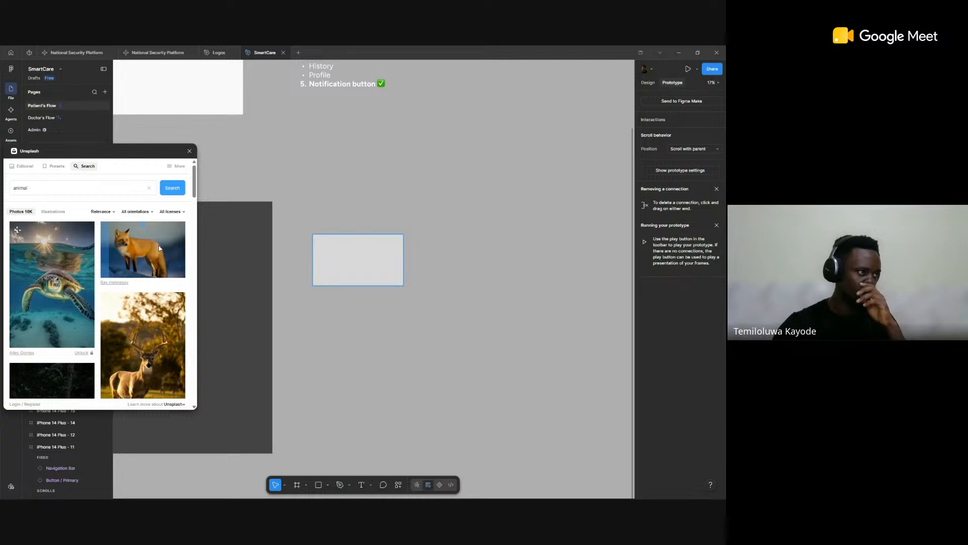
click(158, 246)
Step: Add a text below the fox photo with the designer's full name followed by "Designs", and close the Unsplash plugin
scroll(303, 227, down, 5)
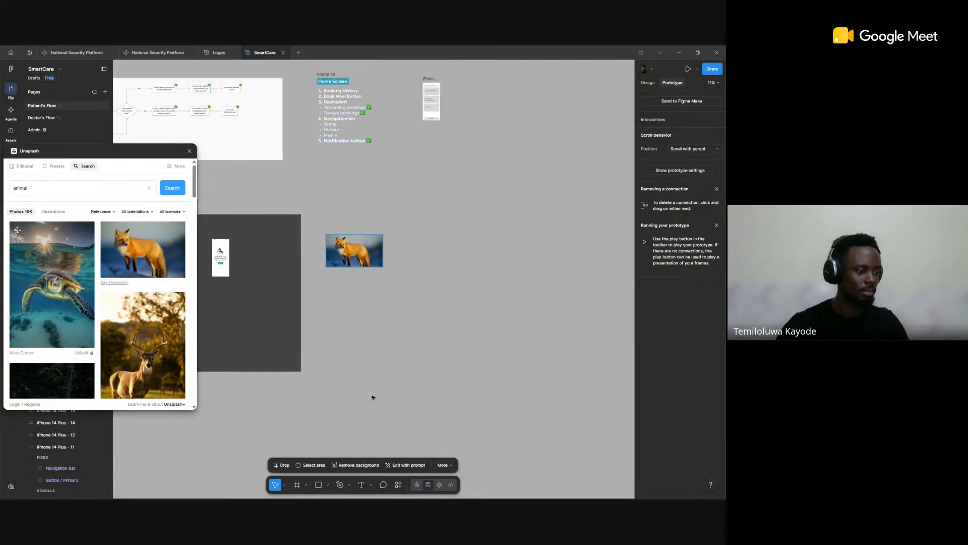
click(404, 332)
key(t)
click(427, 404)
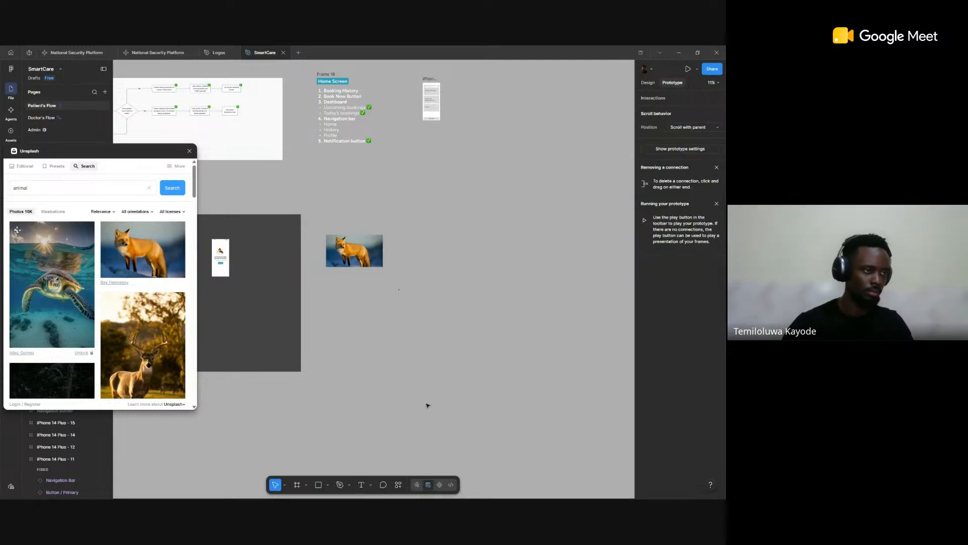
scroll(403, 248, up, 10)
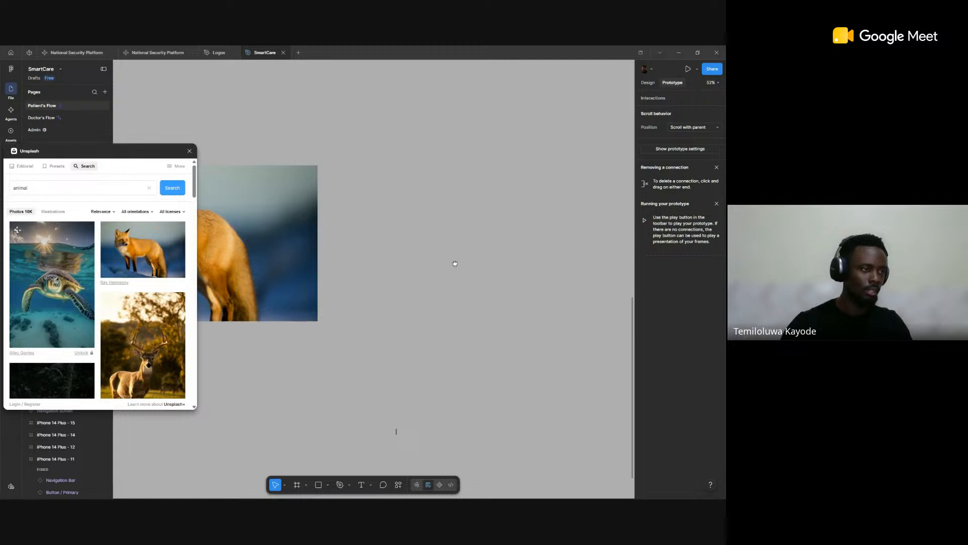
scroll(398, 280, down, 3)
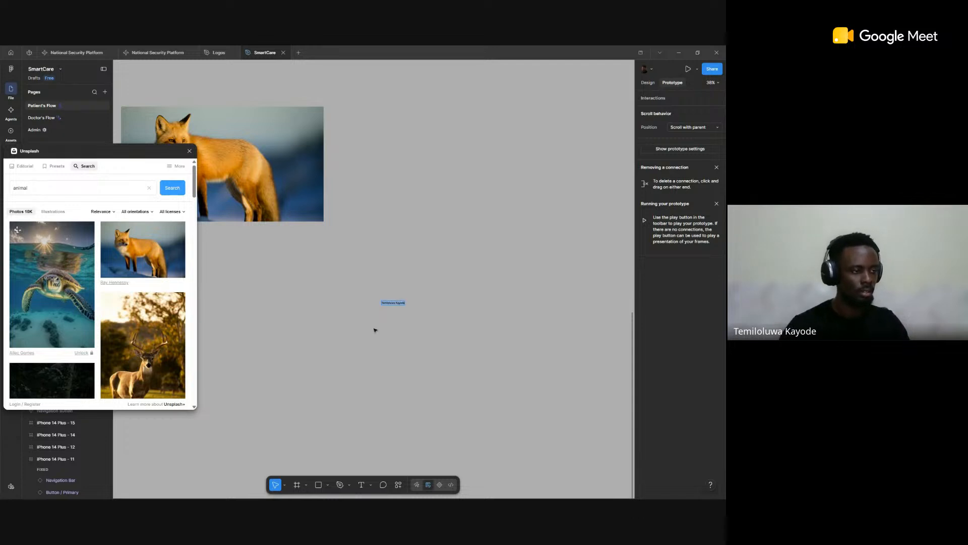
scroll(399, 280, up, 5)
key(Right)
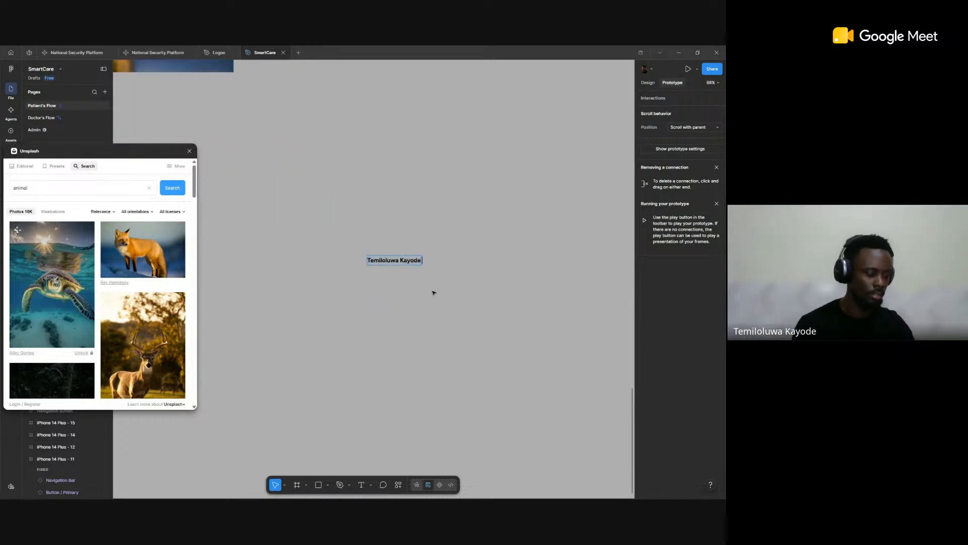
text(Designs)
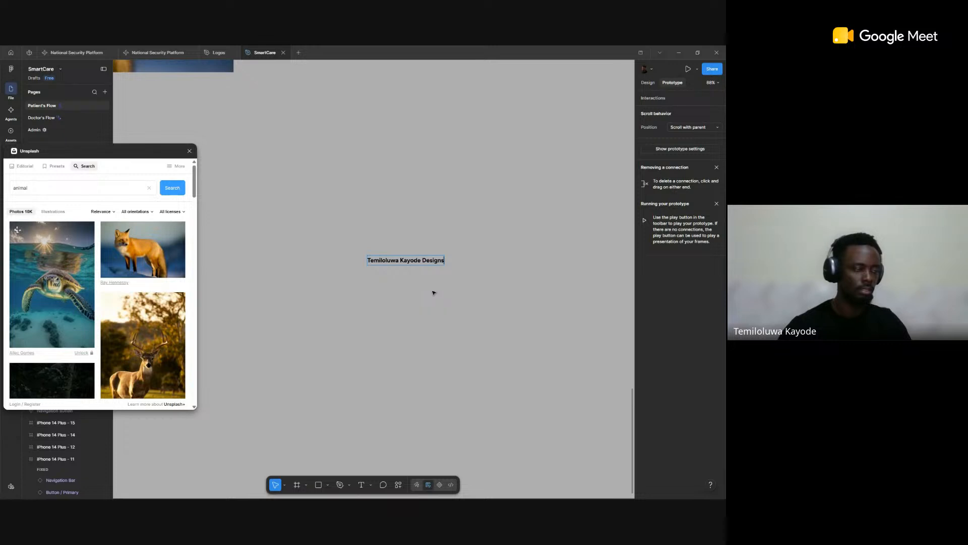
key(Escape)
click(189, 150)
Step: Narrow the name text so it wraps onto two lines and enclose it in an auto layout frame
scroll(476, 201, down, 1)
scroll(476, 201, down, 7)
drag(499, 218, 469, 268)
click(450, 262)
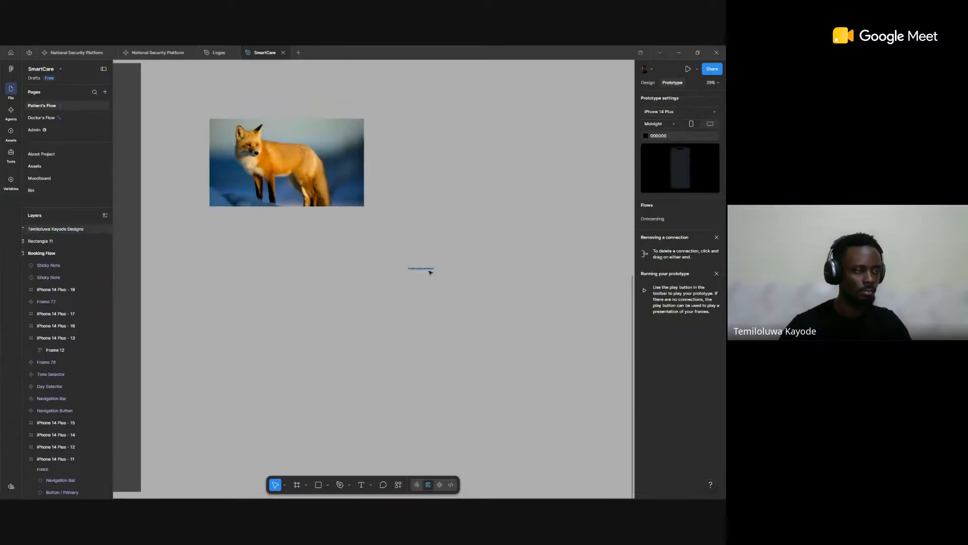
scroll(431, 268, up, 2)
click(432, 268)
scroll(431, 266, up, 5)
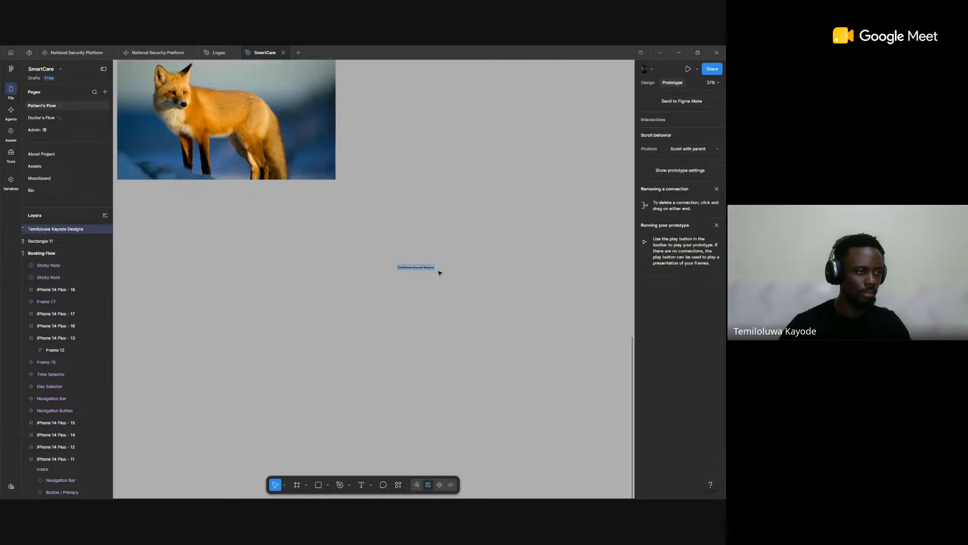
drag(411, 271, 401, 272)
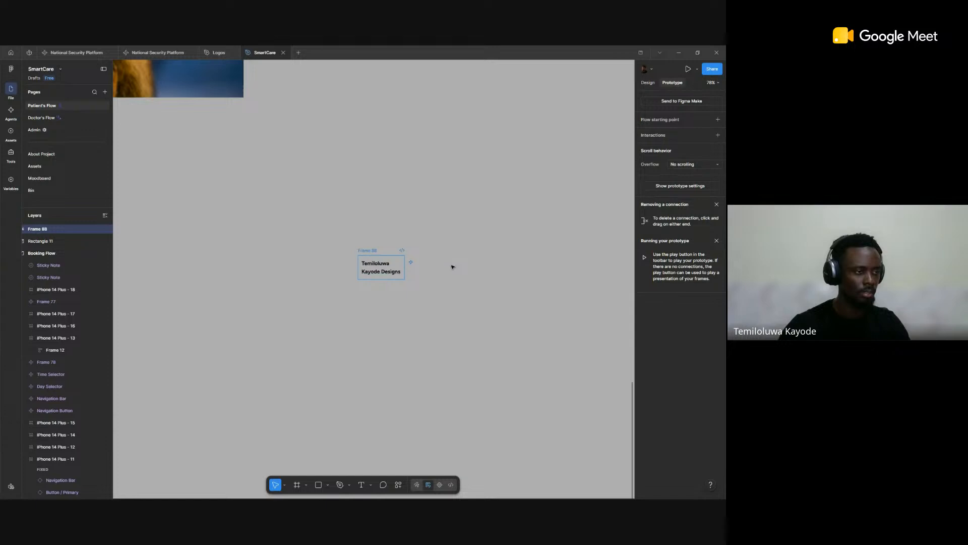
key(ctrl+alt+g)
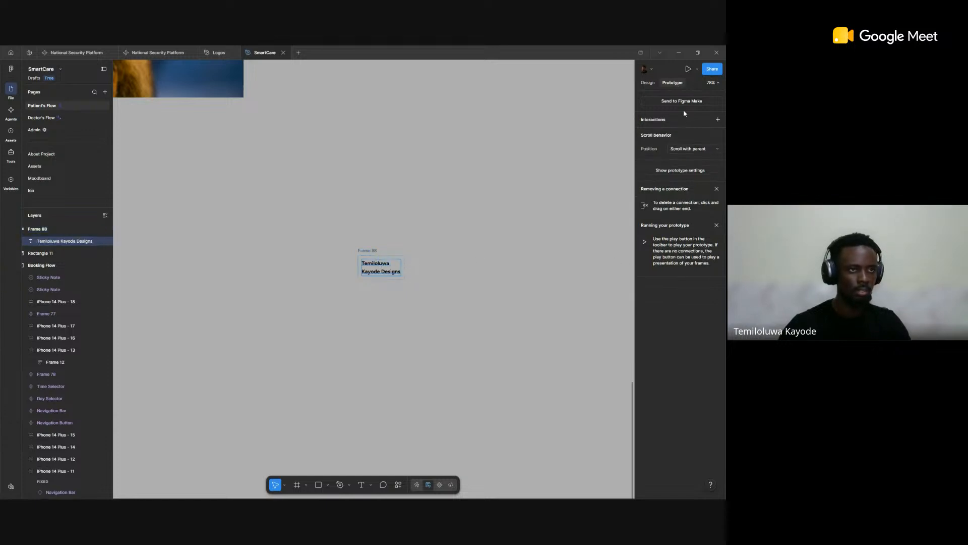
Step: Apply the text-9xl/black 128/128 style to the name text and widen its box to about 1094
click(648, 82)
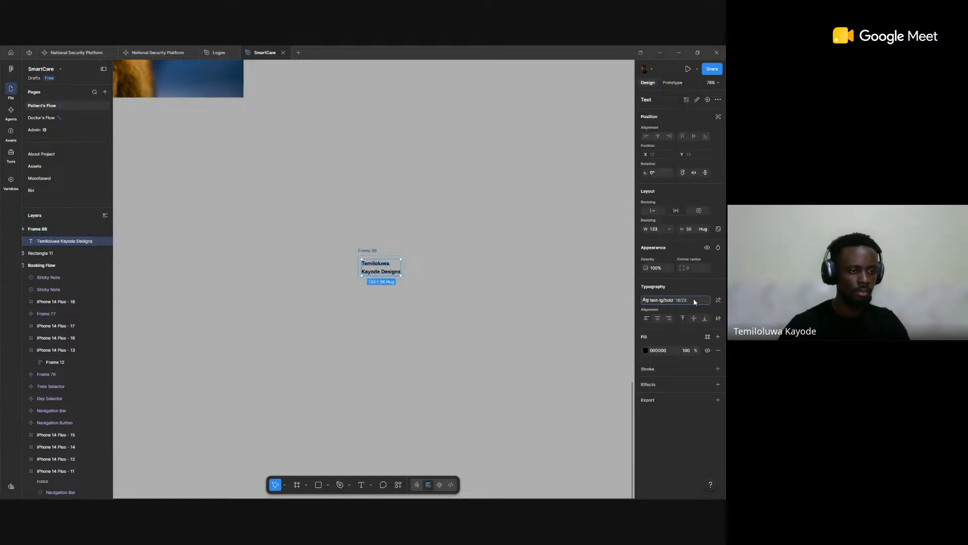
click(664, 300)
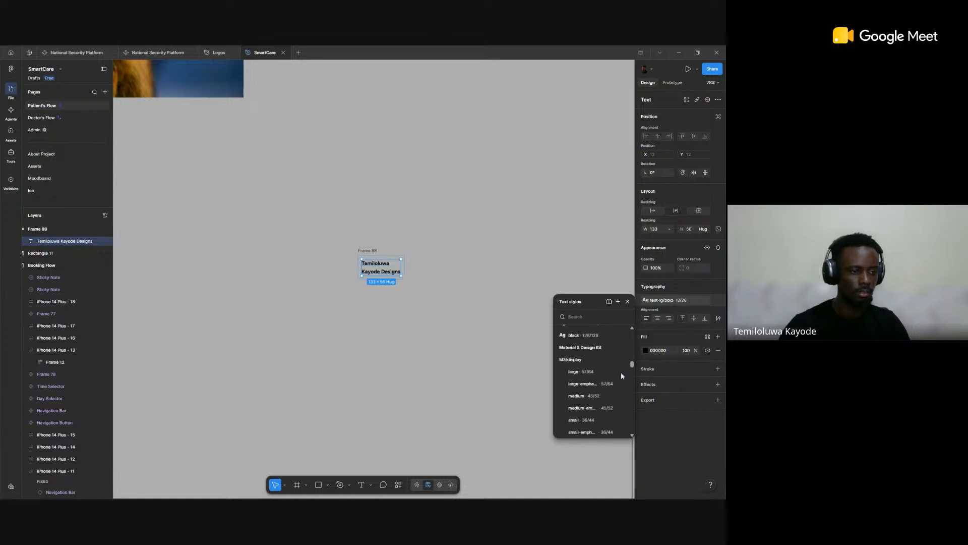
click(621, 373)
scroll(499, 347, down, 5)
drag(499, 347, 494, 280)
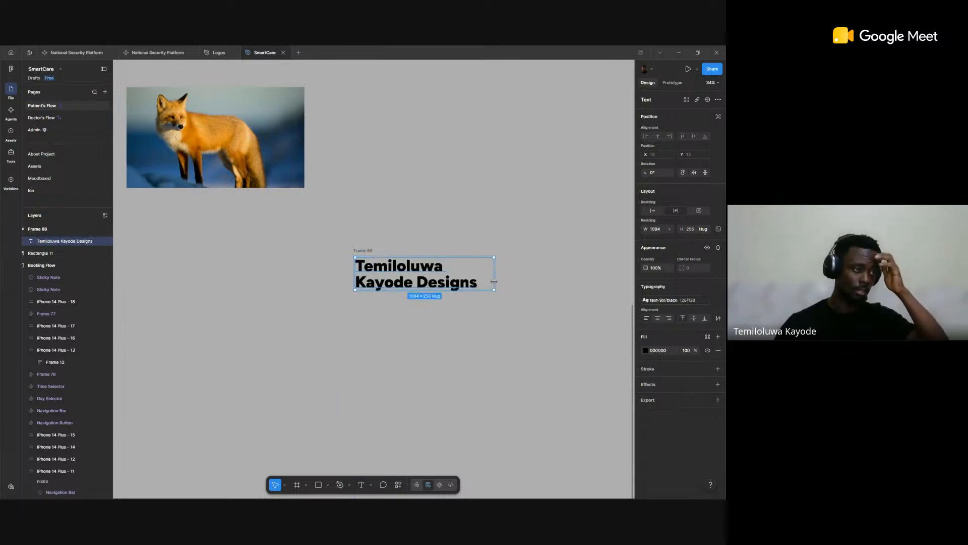
Step: Set the text frame's horizontal and vertical padding to 80
click(370, 250)
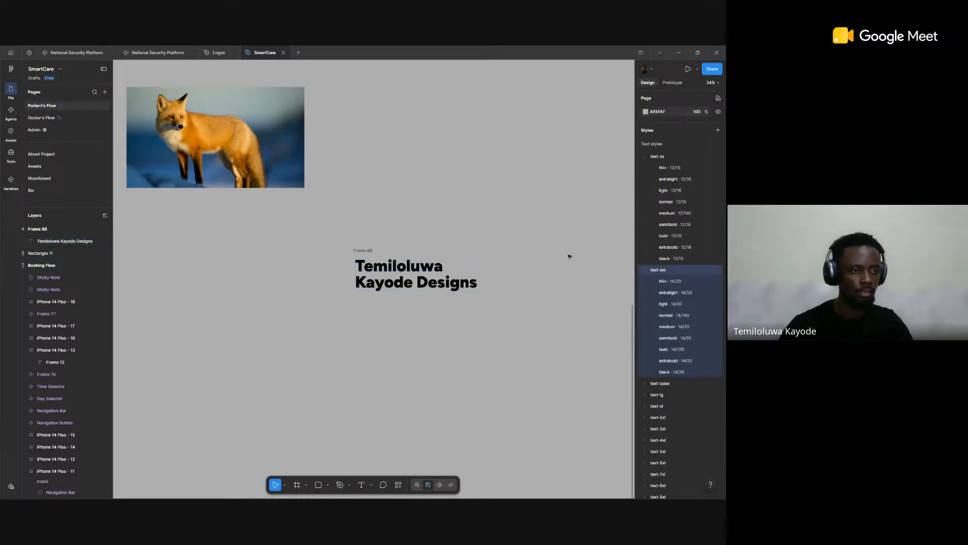
click(659, 280)
text(80)
key(Tab)
text(80)
key(Return)
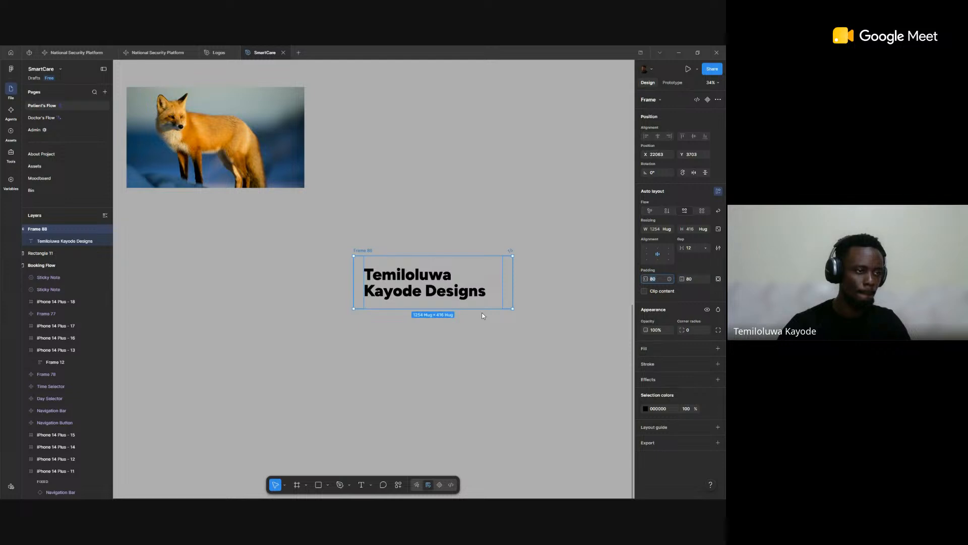
click(483, 313)
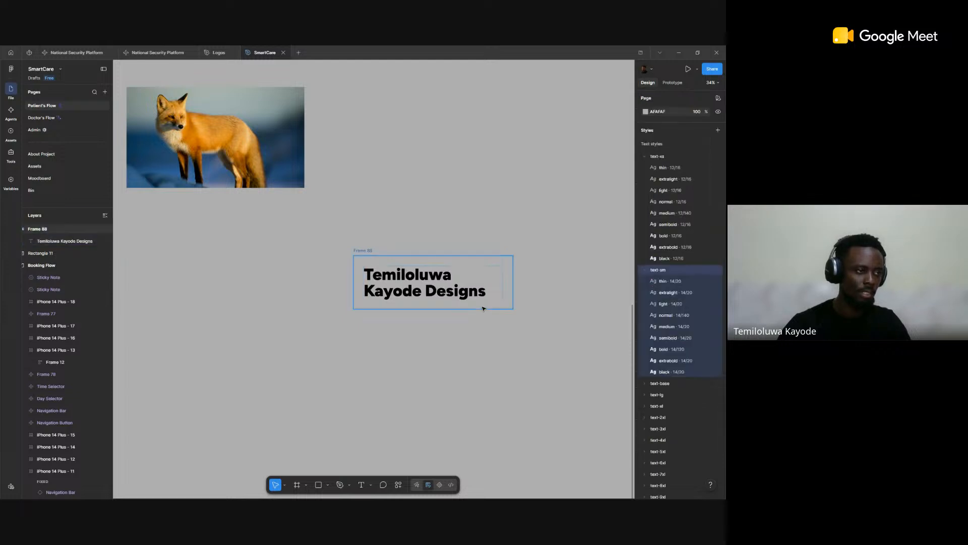
Step: Enlarge the text frame to about 1721 × 637 and left-align its text with 148 horizontal padding
click(371, 263)
drag(398, 309, 398, 336)
drag(512, 286, 572, 288)
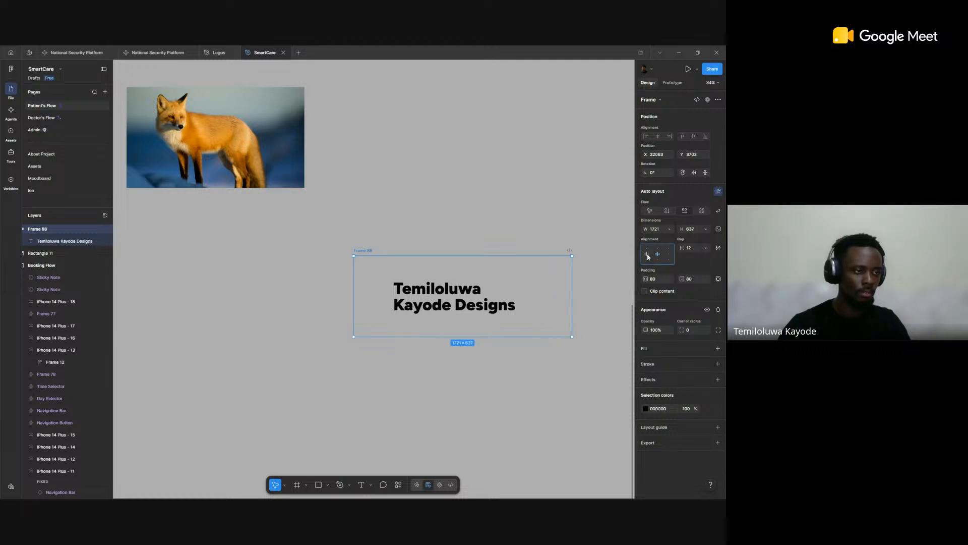
click(647, 253)
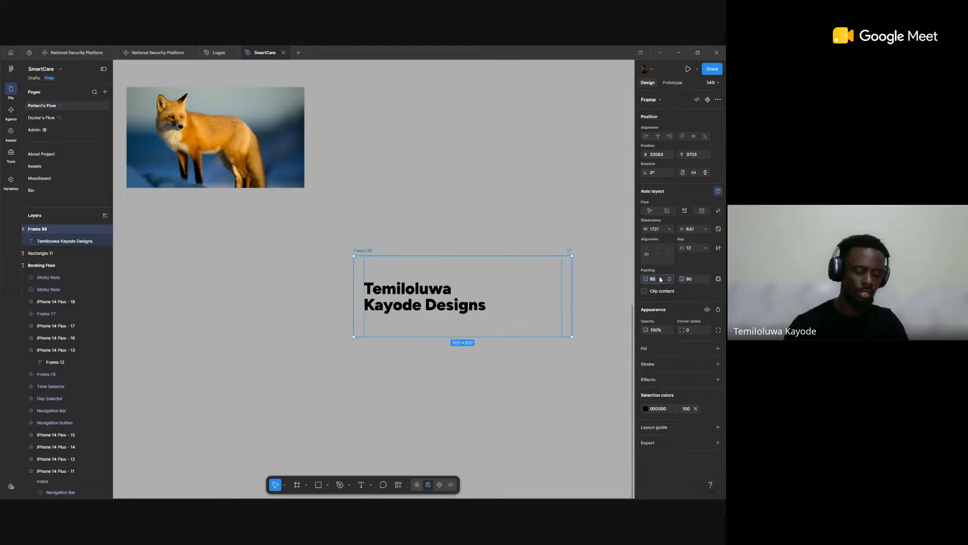
key(Return)
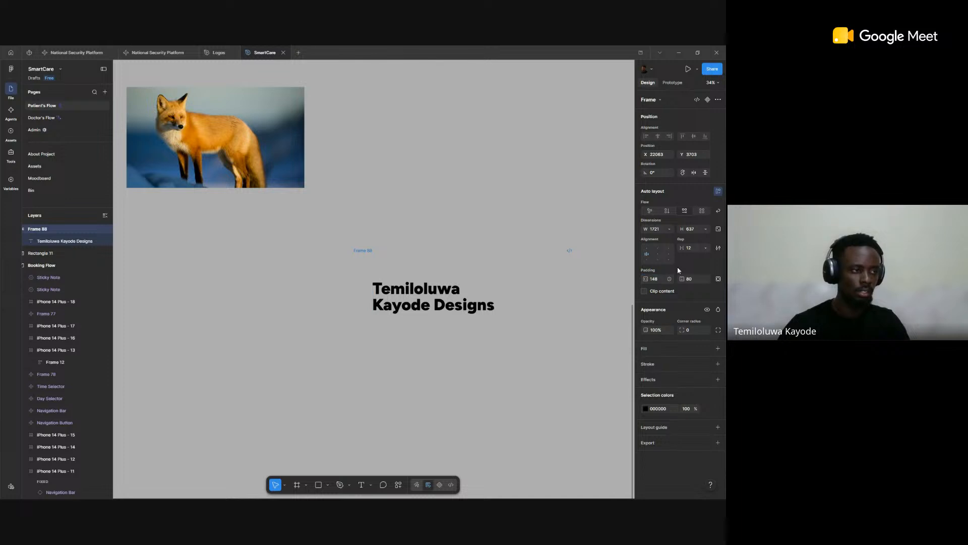
Step: Give the text frame a white fill with the fox photo's image fill copied over it, and extend its height to about 918
click(718, 349)
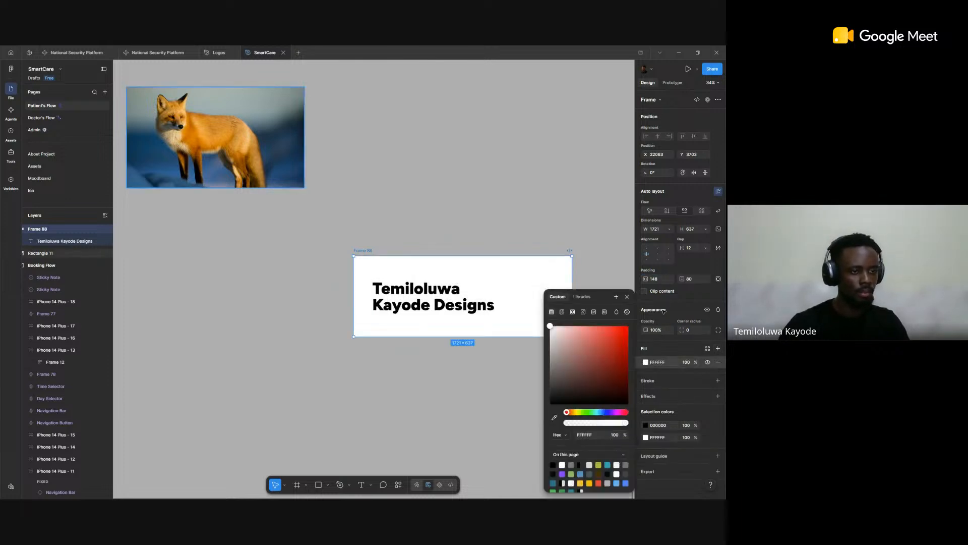
click(230, 146)
scroll(339, 192, up, 2)
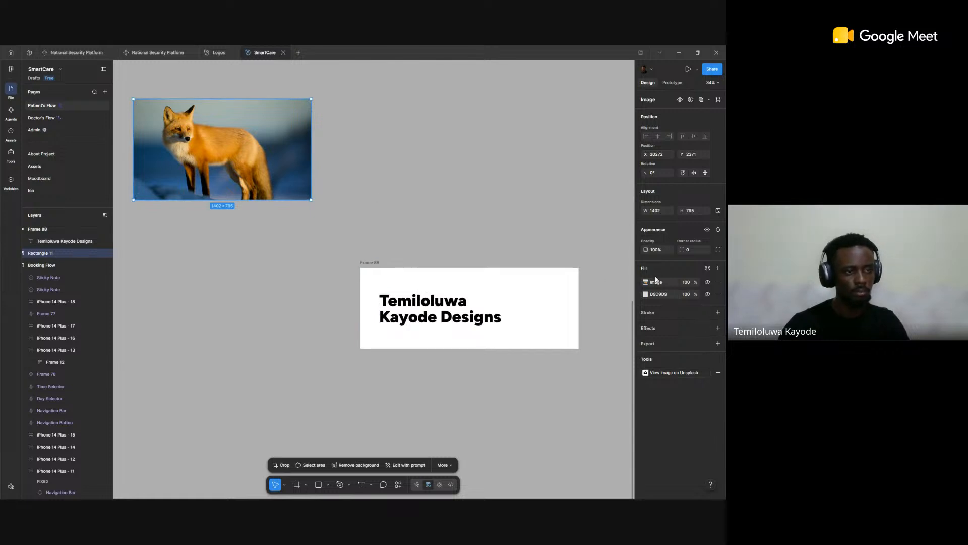
click(638, 282)
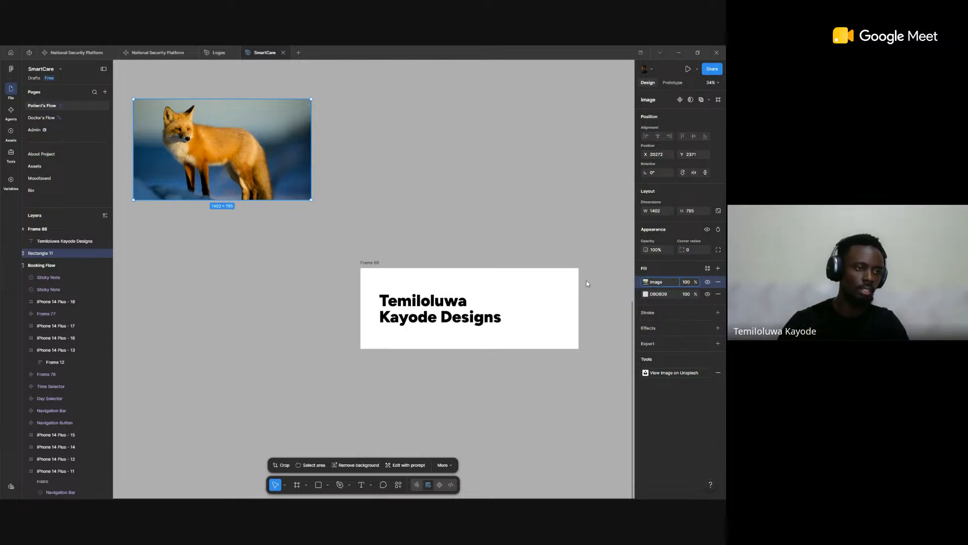
click(548, 304)
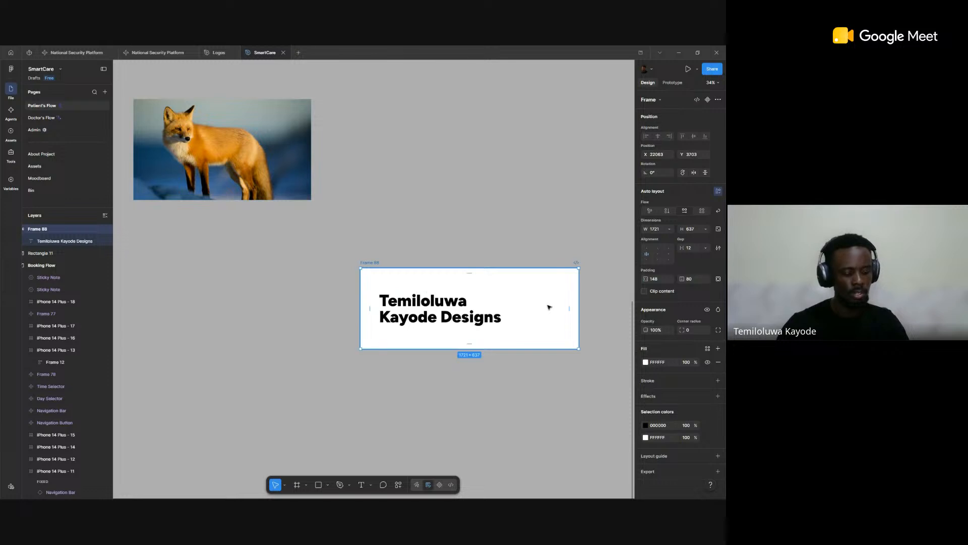
key(ctrl+v)
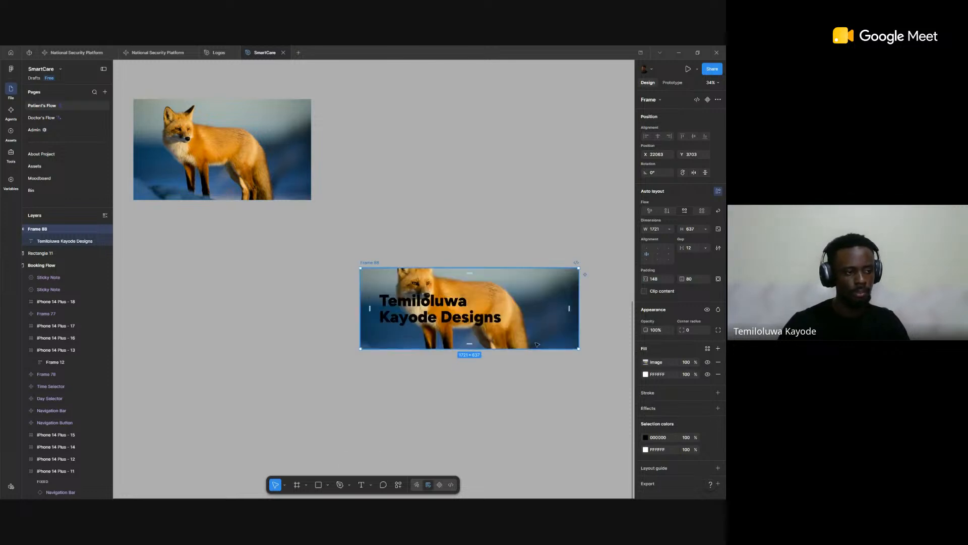
drag(537, 347, 536, 383)
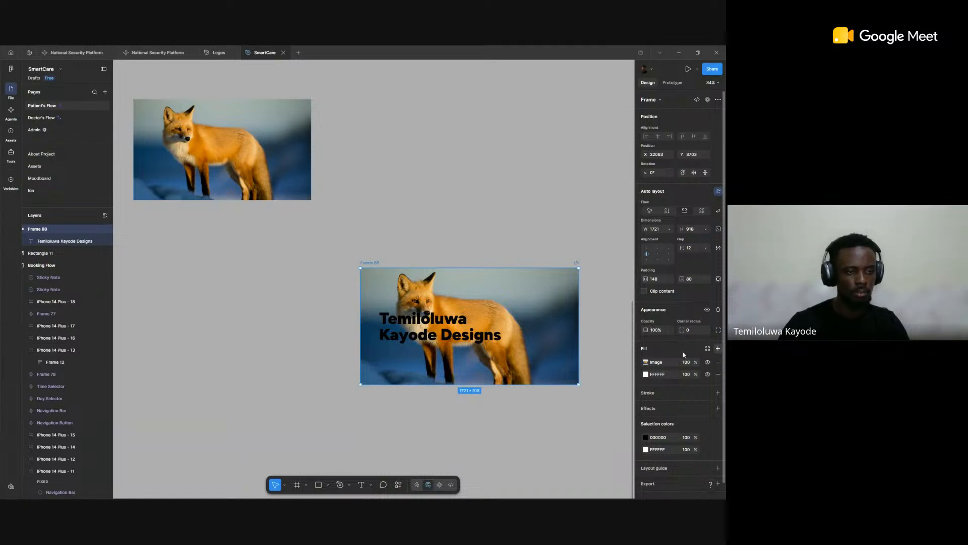
Step: Add a 222450 fill at 54% opacity over the frame's fox image and set its blend mode to Hard light
click(718, 348)
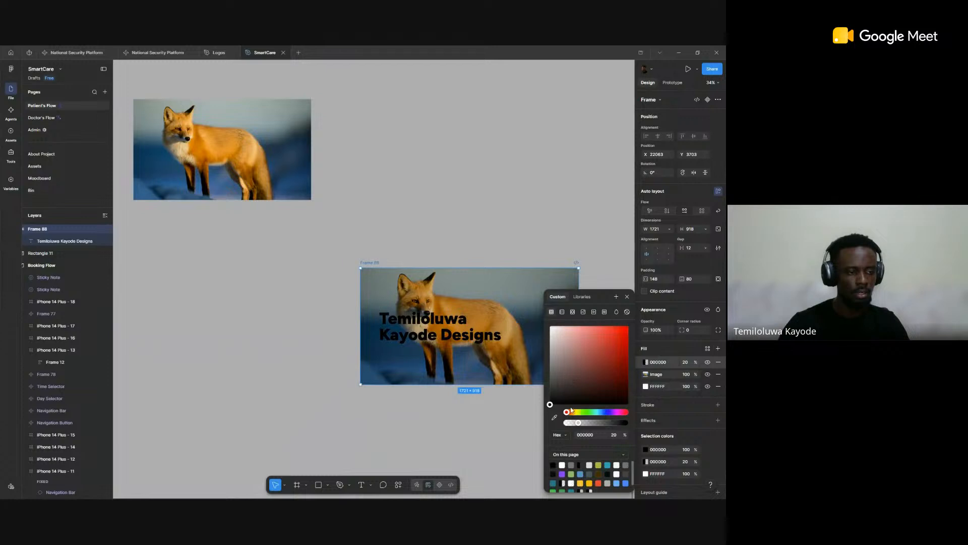
drag(583, 423, 592, 422)
click(606, 412)
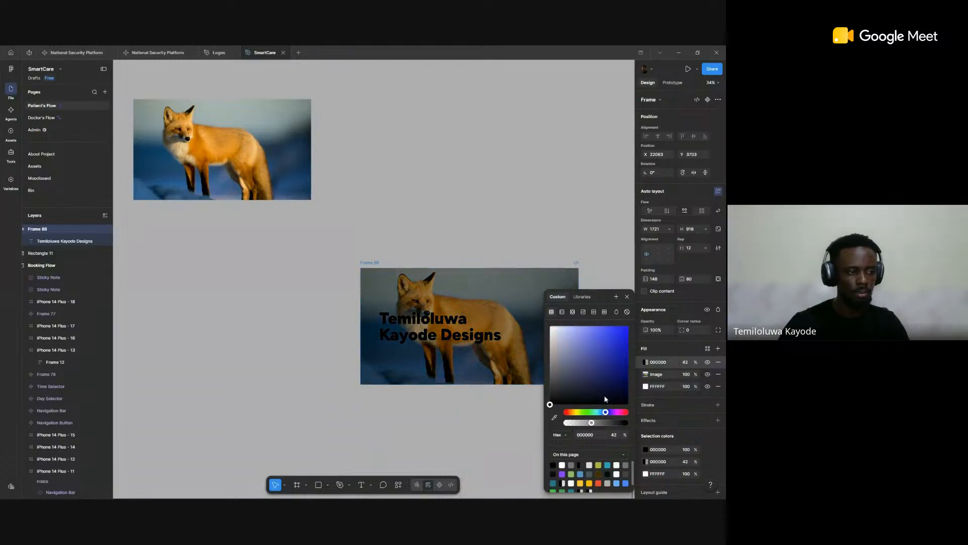
click(592, 380)
click(595, 380)
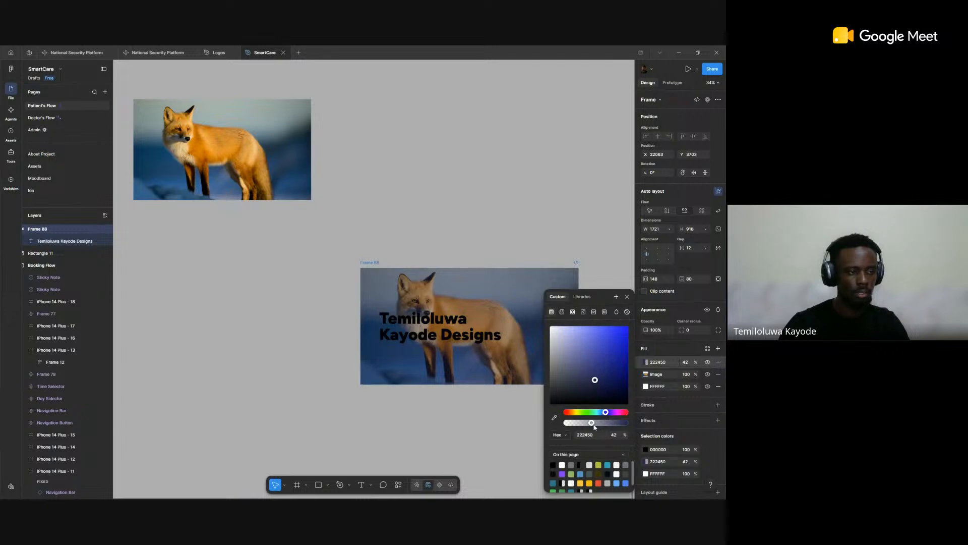
drag(593, 424, 599, 422)
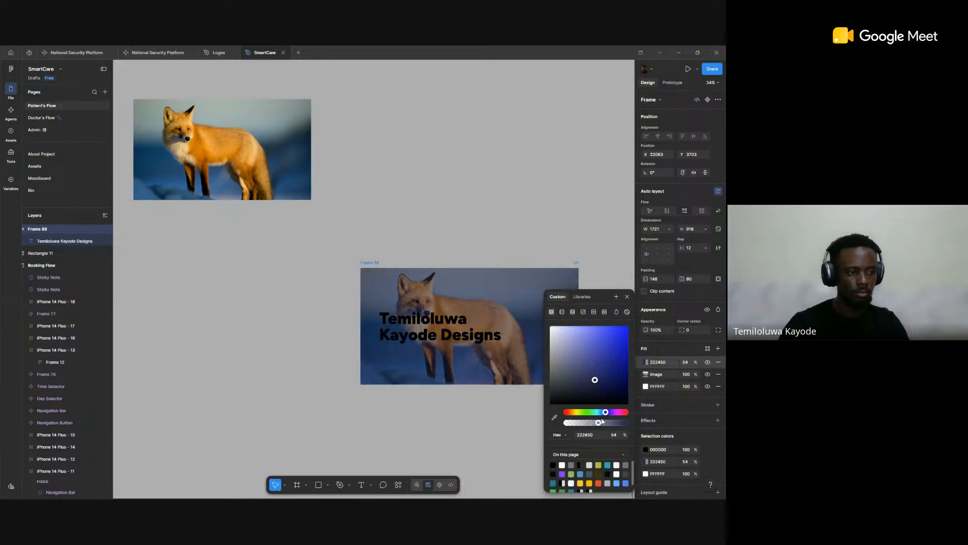
click(617, 312)
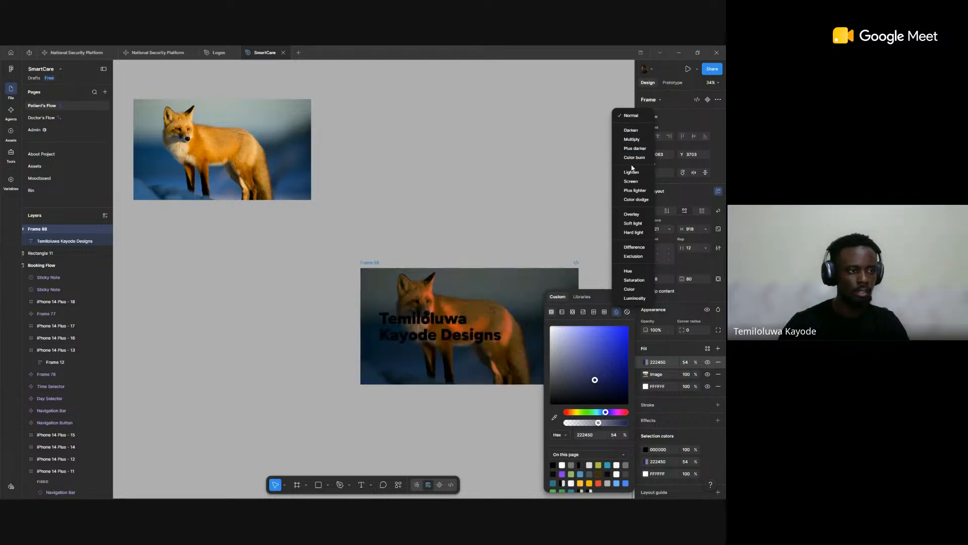
click(635, 232)
Step: Change the fill of the name text inside the fox frame to white (FFFFFF)
click(478, 328)
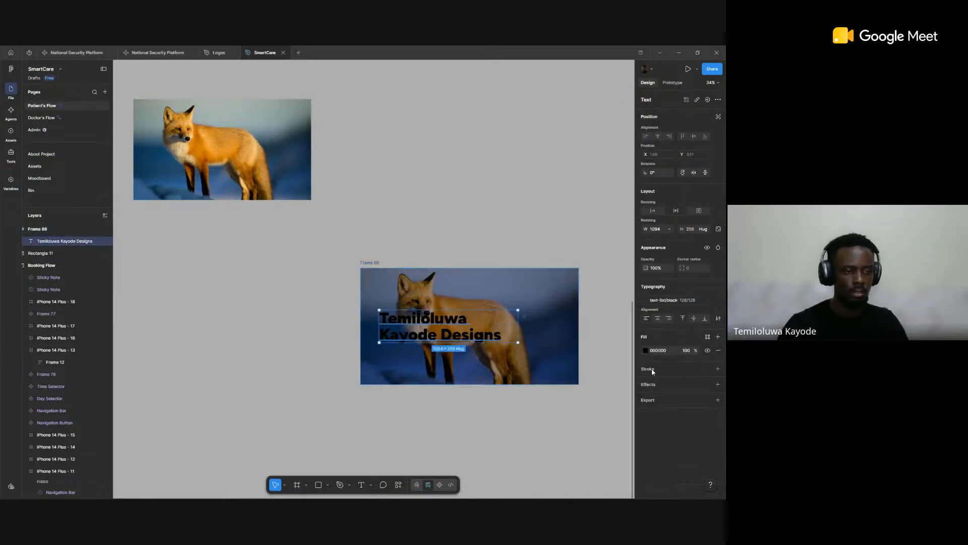
click(646, 351)
drag(590, 353, 411, 200)
click(449, 186)
Step: Set the opacity of the text frame's 222450 overlay fill to 80%
scroll(538, 283, up, 2)
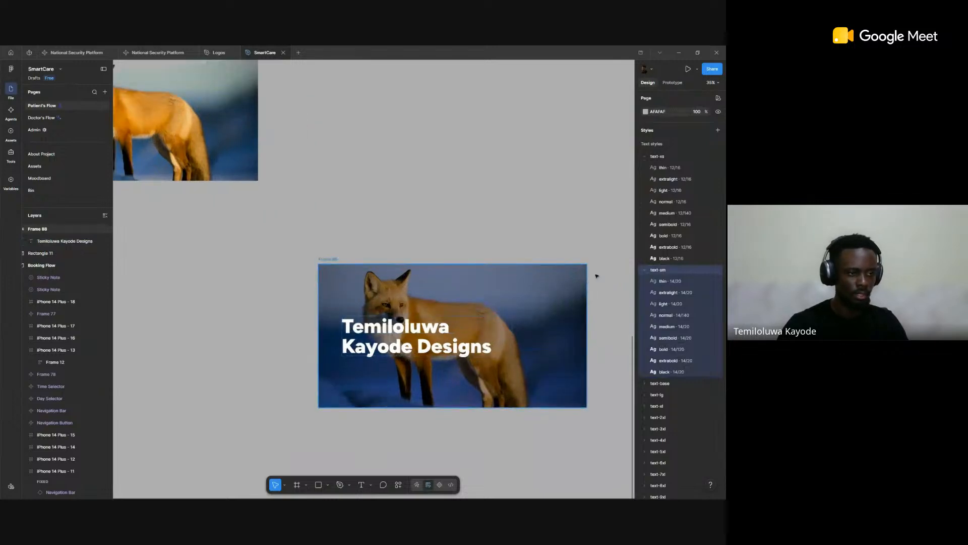
click(584, 276)
click(690, 363)
text(80)
key(Return)
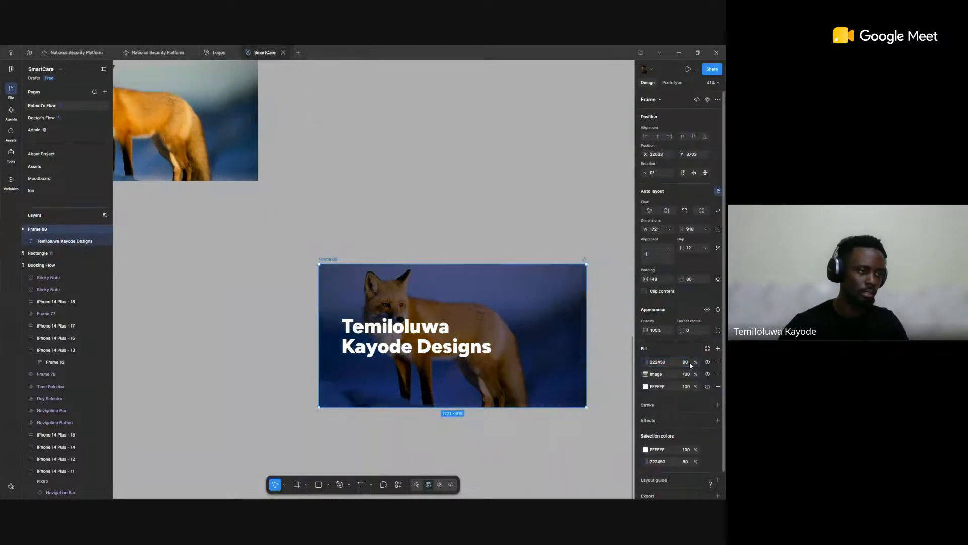
click(498, 236)
Step: Delete the original standalone fox photo from the canvas
scroll(498, 236, down, 2)
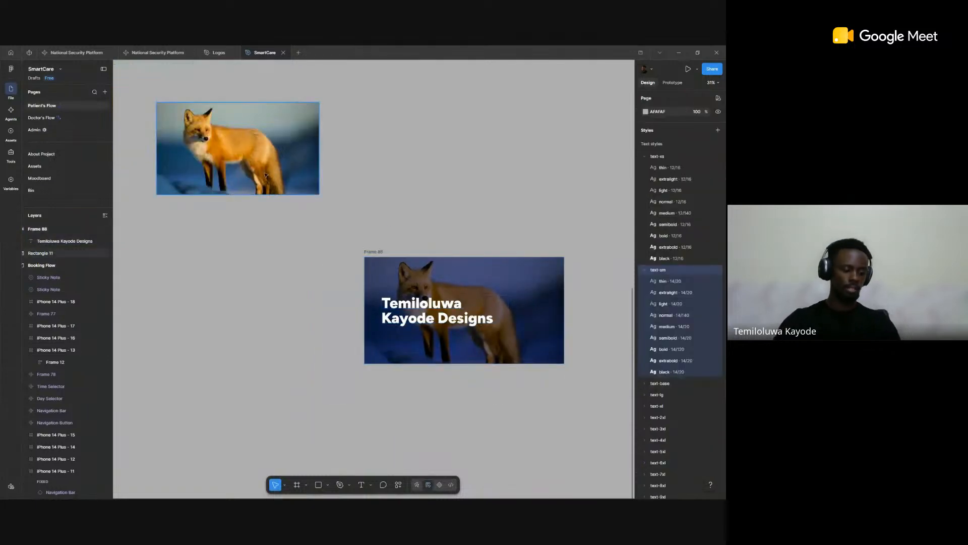
click(255, 171)
key(Delete)
Step: Move the fox text frame up into the freed space, to about X 21312, Y 2529
scroll(381, 169, down, 5)
drag(380, 203, 342, 152)
scroll(368, 164, up, 2)
scroll(397, 171, up, 5)
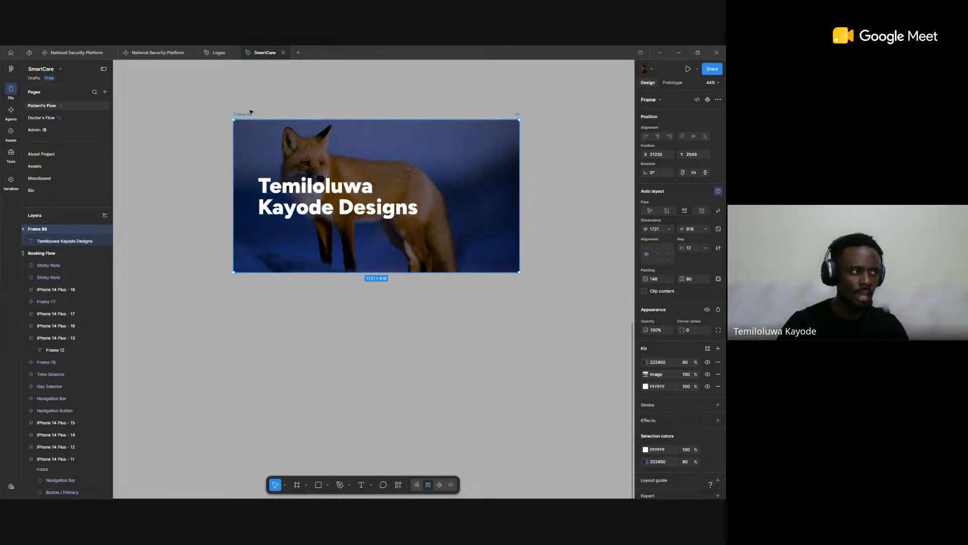
drag(250, 112, 263, 109)
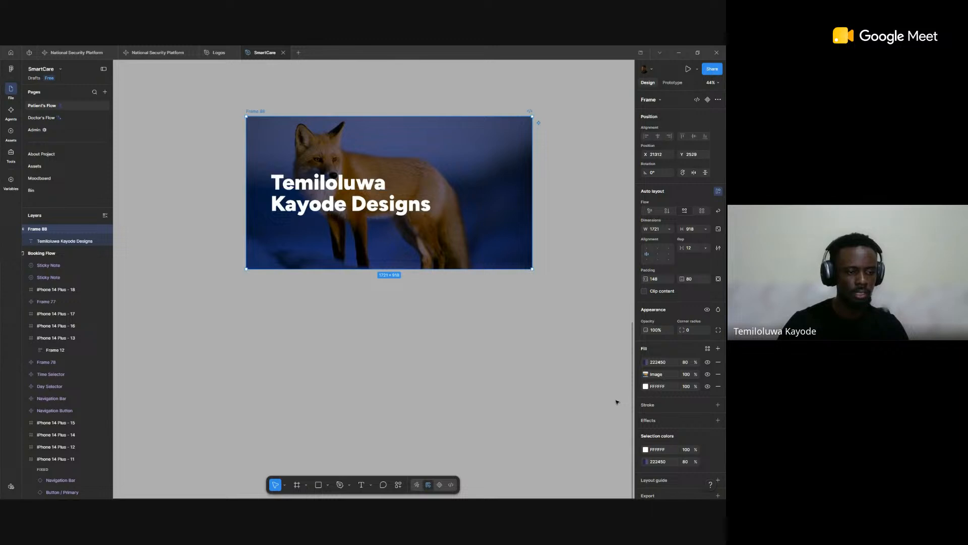
Step: Duplicate the fox text frame and place the copy directly below the original with a small gap
scroll(683, 432, down, 2)
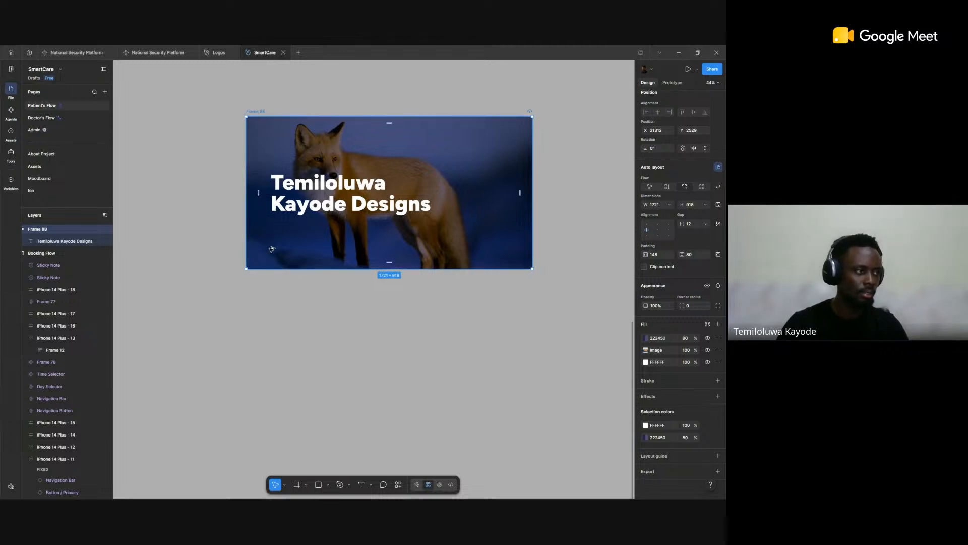
key(ctrl+d)
drag(278, 296, 278, 304)
scroll(290, 228, down, 3)
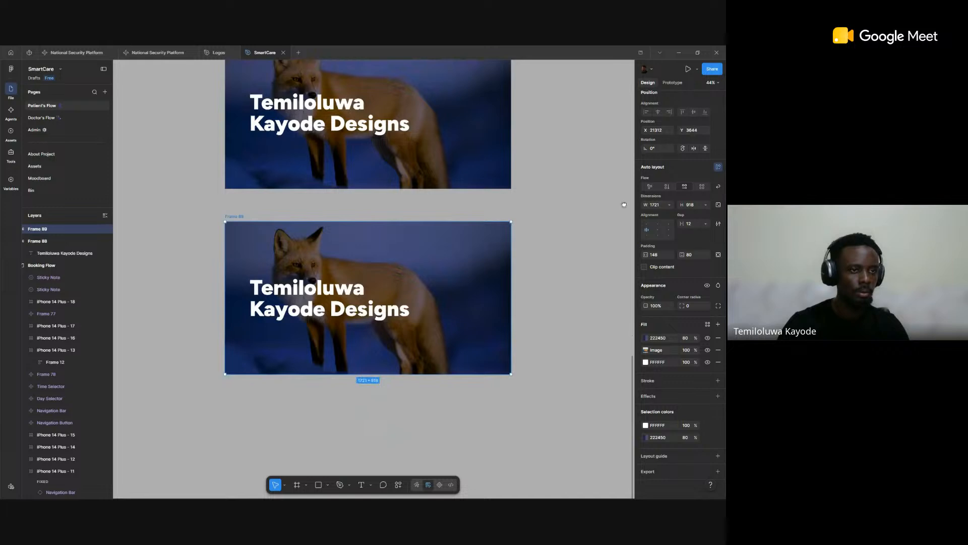
Step: Keep the duplicated fox frame at fixed height and delete the name text inside it
click(706, 205)
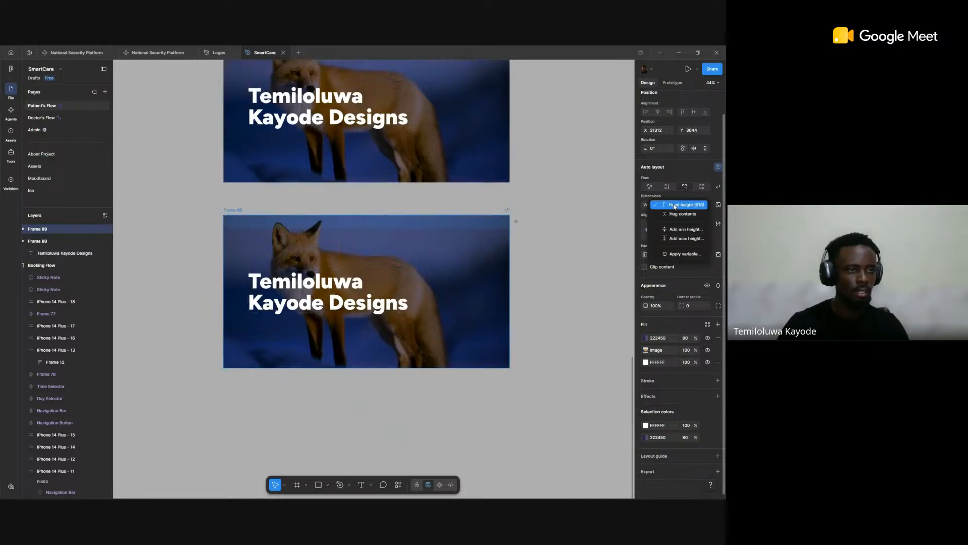
click(595, 213)
click(328, 291)
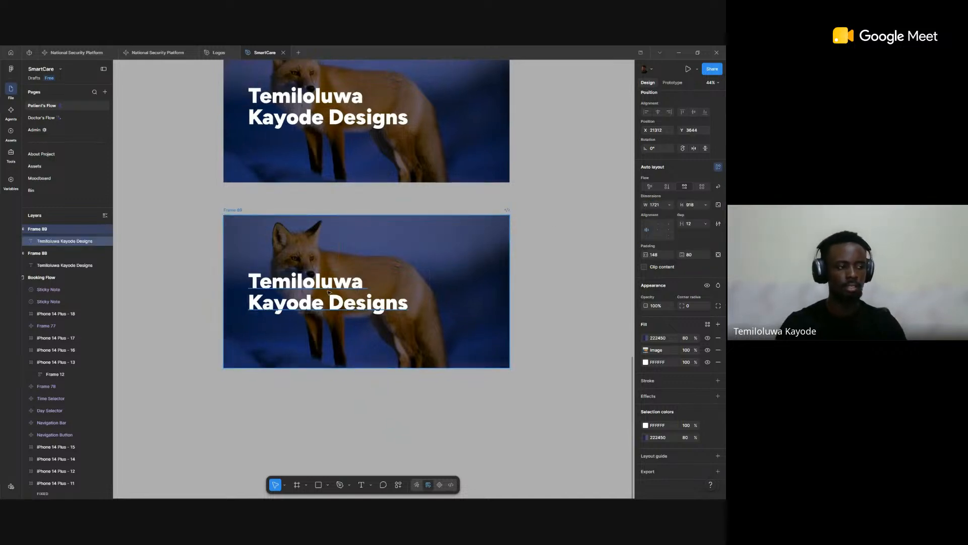
click(333, 290)
key(Delete)
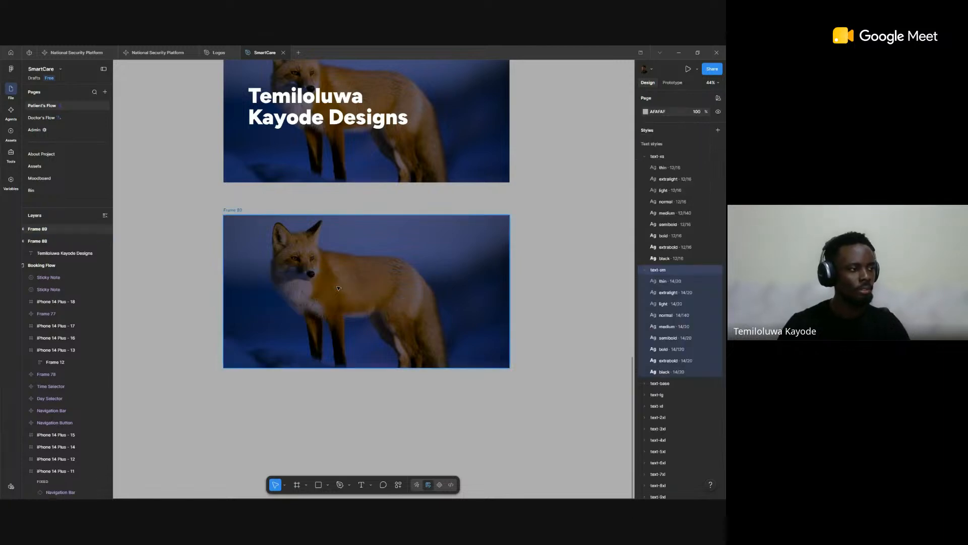
Step: Examine the Today's Appointment card on the iPhone 14 Plus - 11 screen, including its layered image fills and text
scroll(348, 283, down, 3)
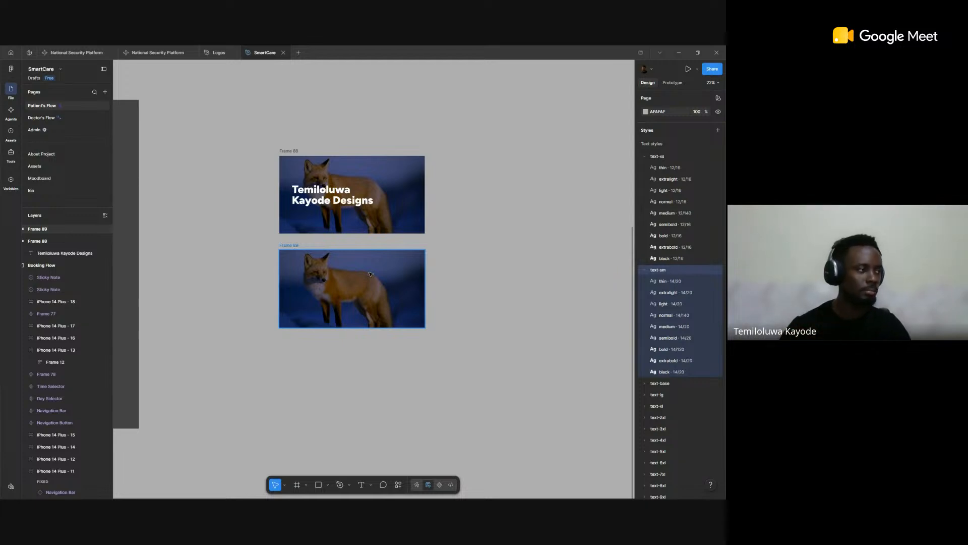
scroll(371, 275, down, 4)
drag(297, 282, 387, 289)
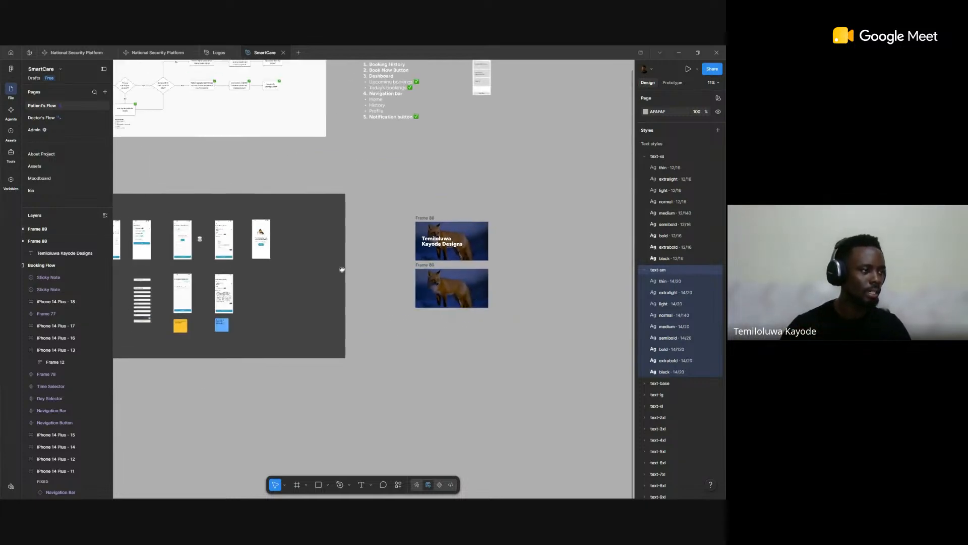
scroll(342, 270, up, 10)
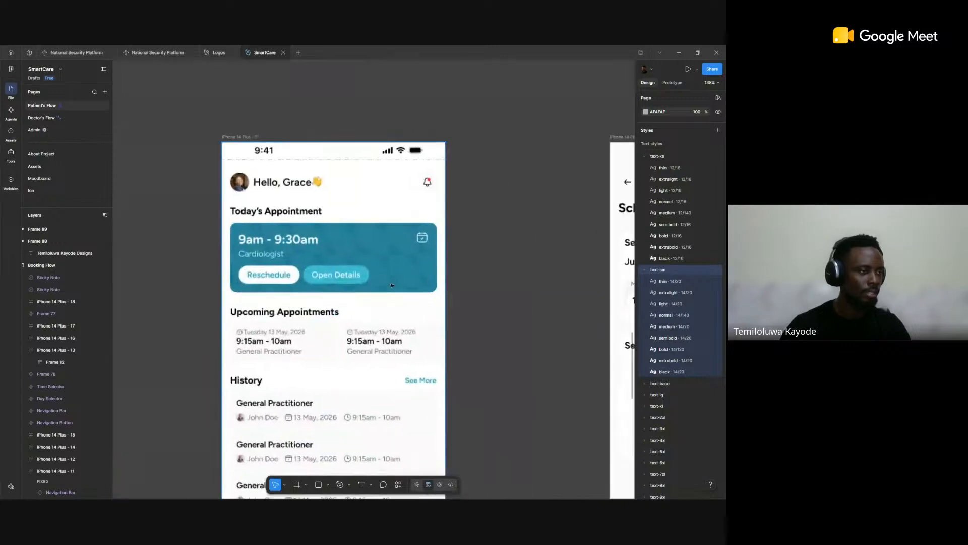
scroll(392, 286, up, 3)
click(341, 232)
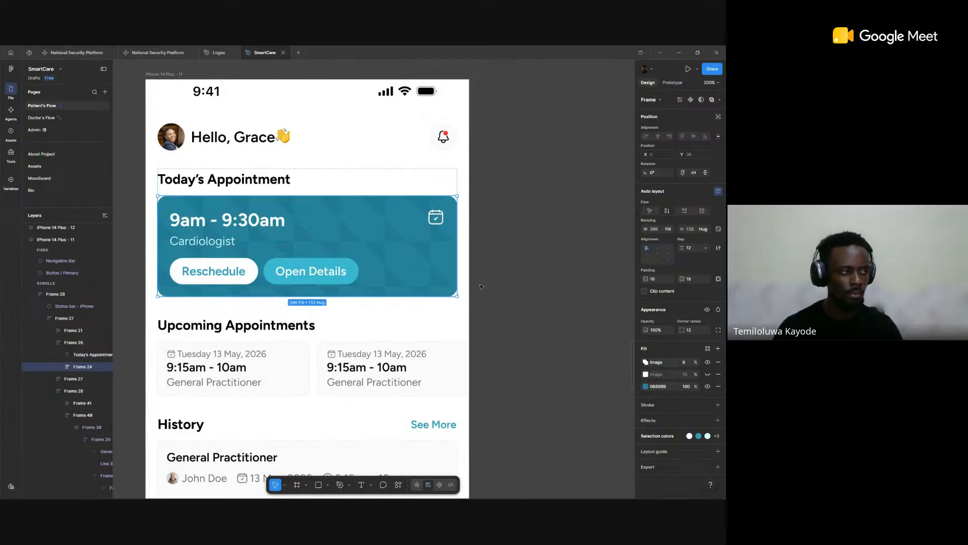
key(ctrl)
ctrl+click(404, 264)
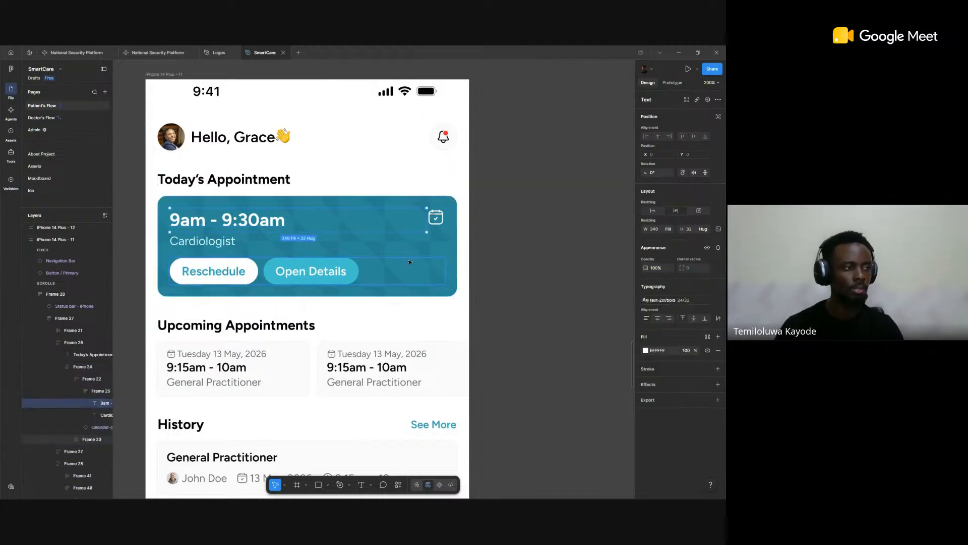
scroll(409, 262, down, 2)
key(Escape)
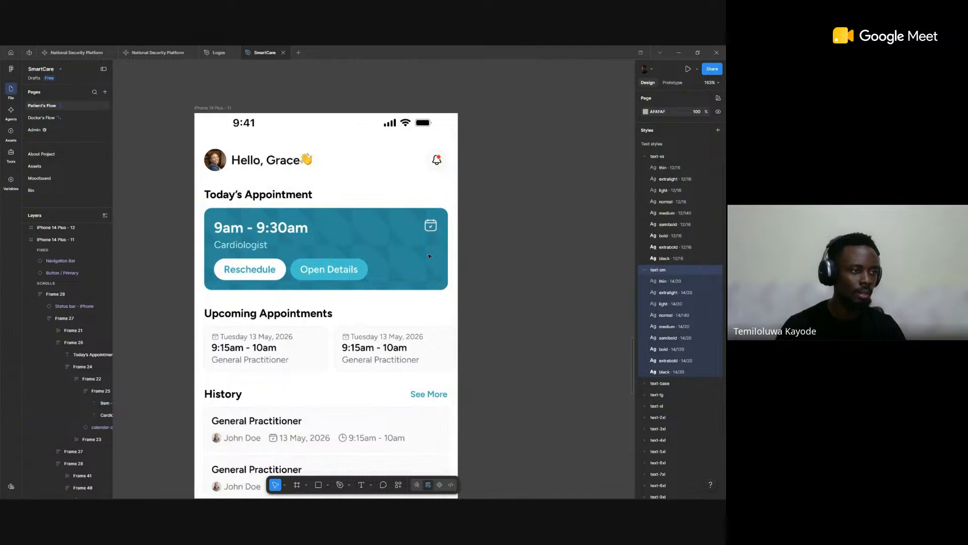
Step: Copy the Today's Appointment card out of the iPhone 14 Plus - 11 screen and place the copy above that screen
click(372, 254)
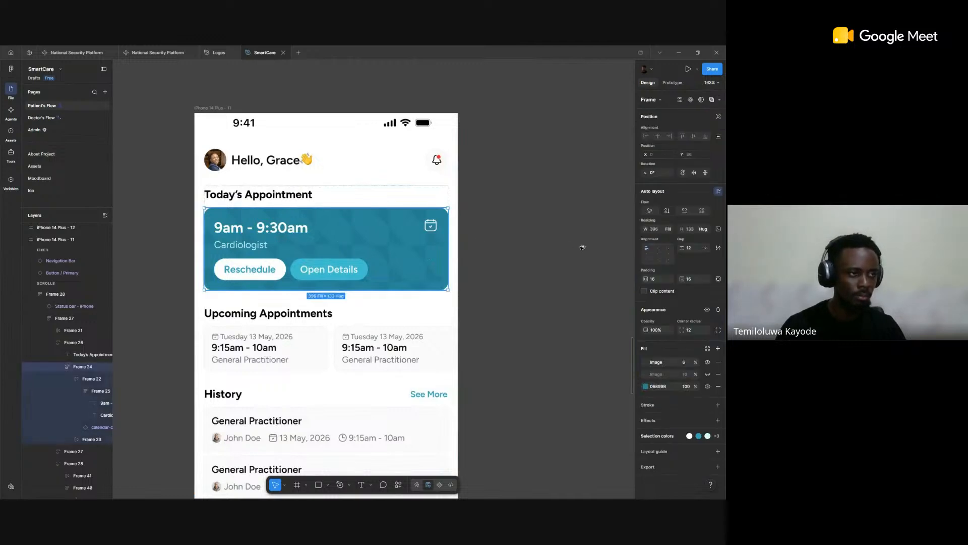
key(Escape)
key(ctrl+v)
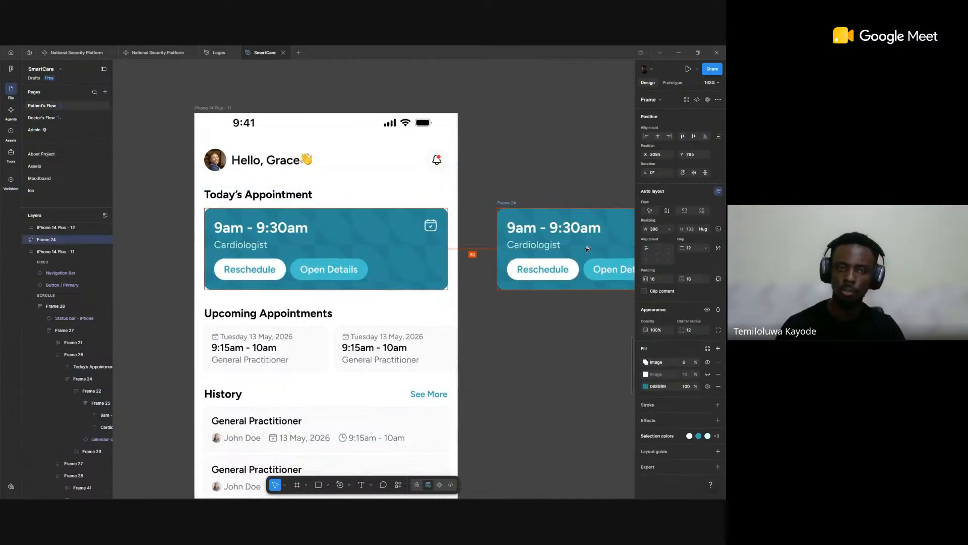
scroll(569, 250, down, 6)
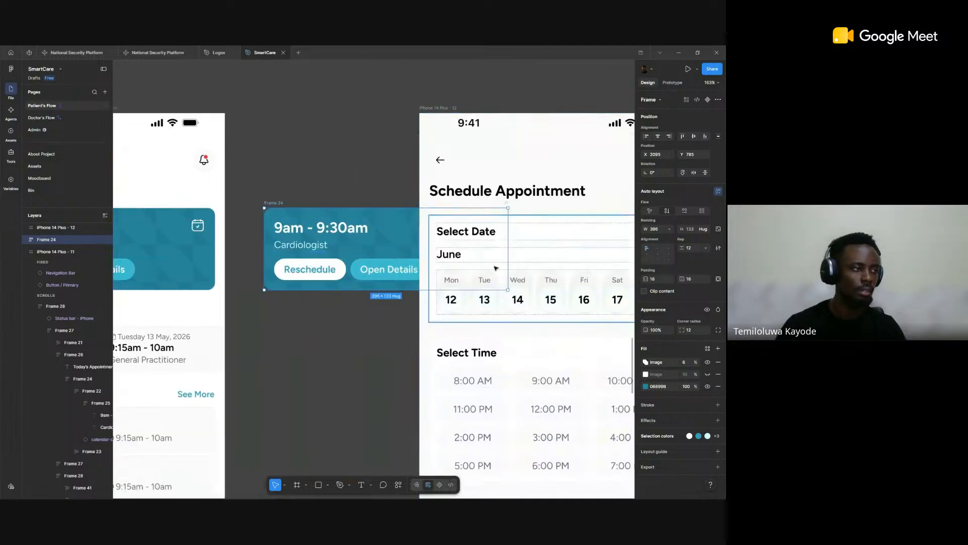
scroll(539, 336, down, 4)
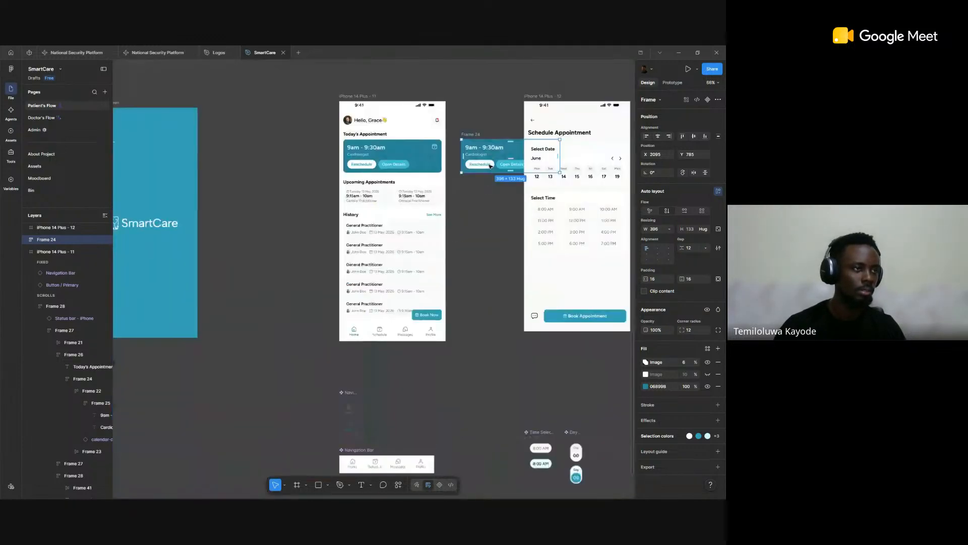
drag(486, 141, 395, 74)
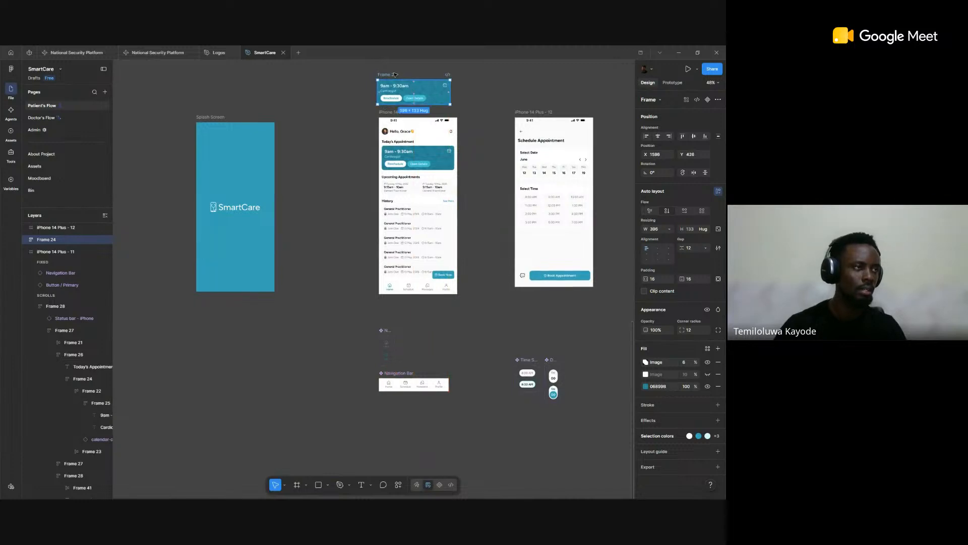
Step: Set the card copy's height to fixed at 133 and check its width sizing options
scroll(395, 75, up, 3)
scroll(395, 75, up, 8)
scroll(395, 75, up, 1)
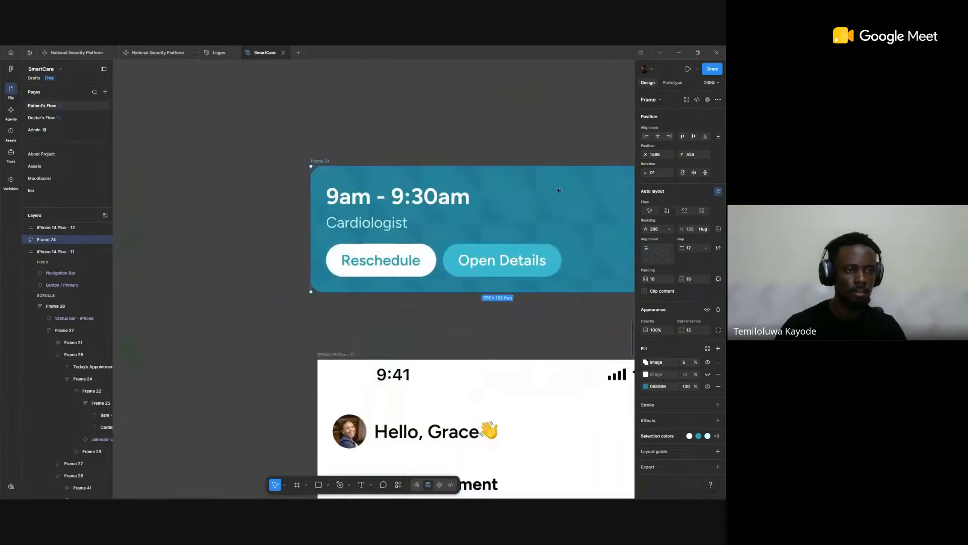
click(710, 230)
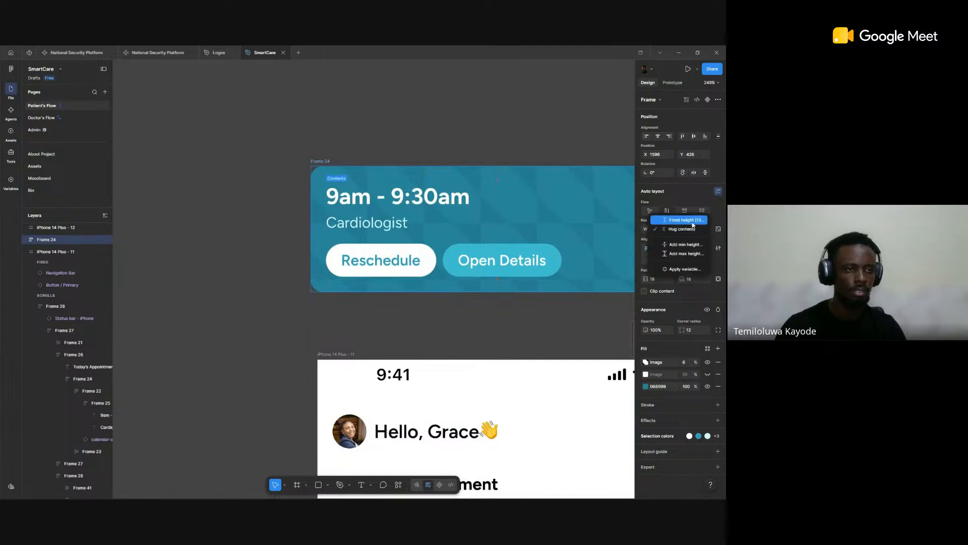
click(692, 225)
scroll(580, 229, right, 2)
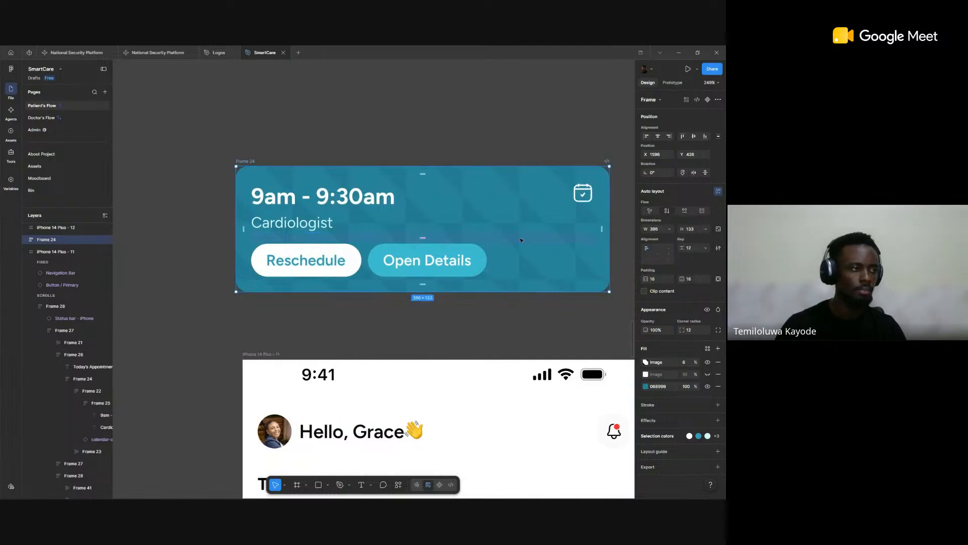
click(669, 231)
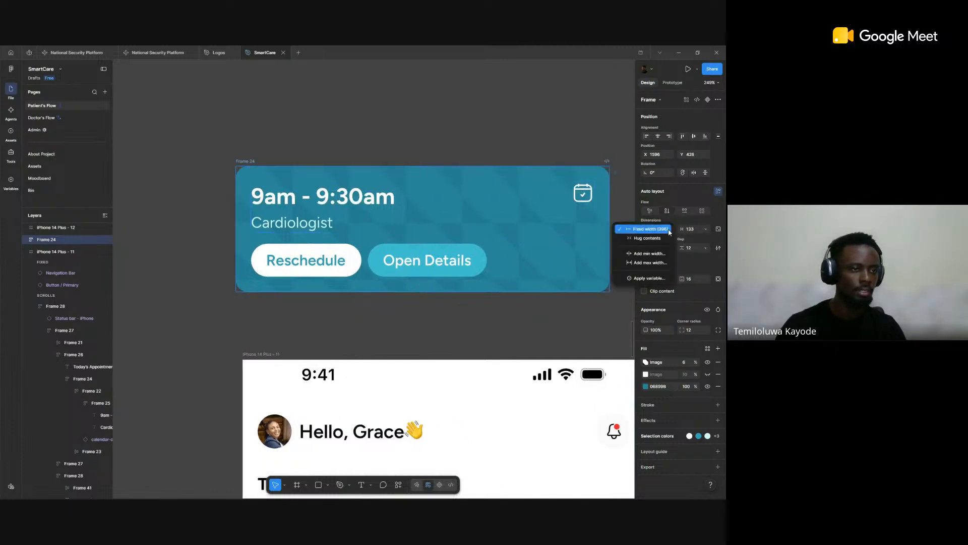
click(440, 224)
Step: Delete the text, icon and button rows inside the card copy, keeping only its patterned background
click(438, 225)
key(Return)
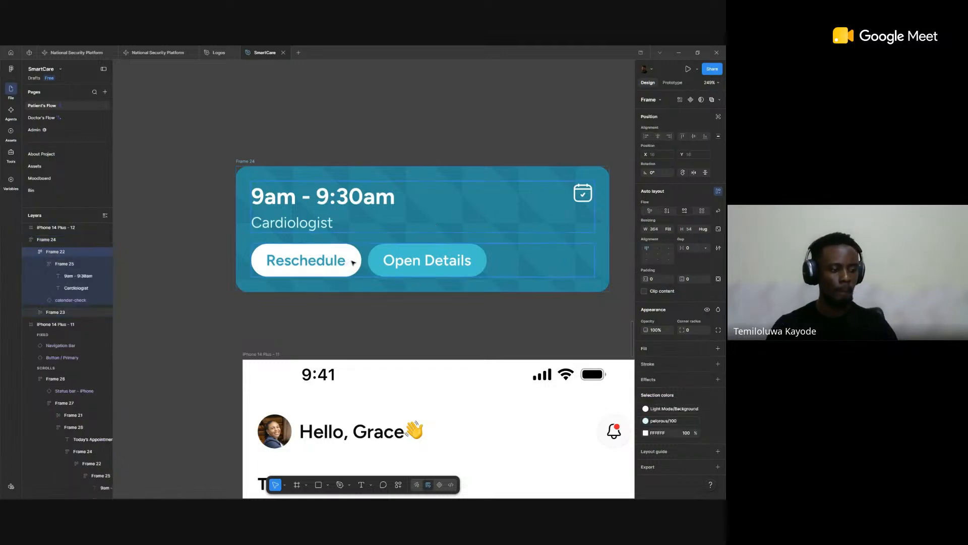
key(Delete)
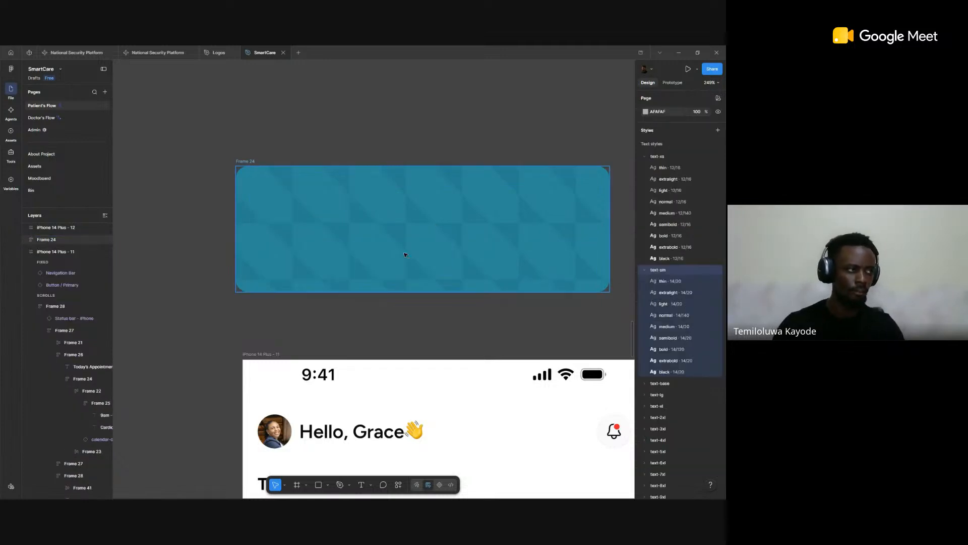
Step: Set the corner radius of the emptied card copy to 0
click(449, 209)
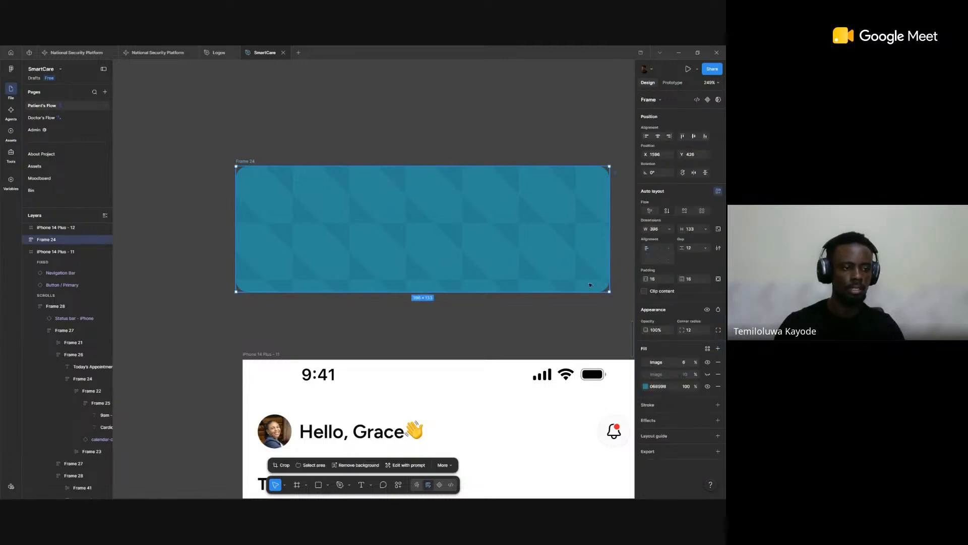
click(690, 330)
text(0)
key(Return)
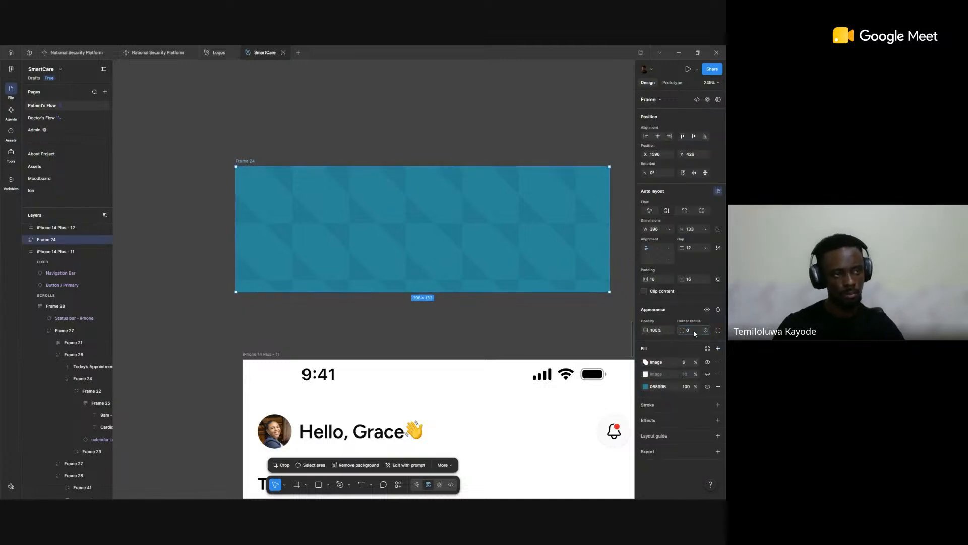
click(536, 100)
scroll(535, 108, down, 3)
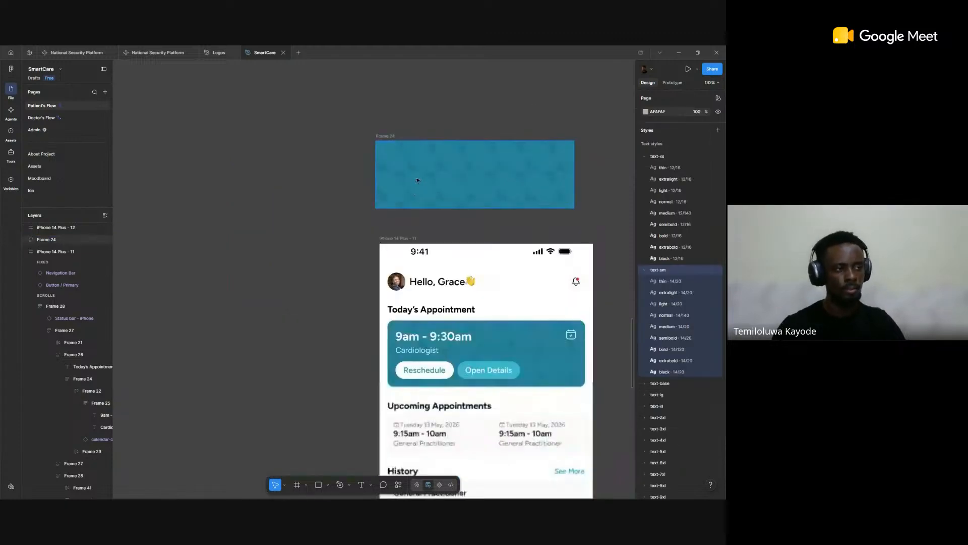
scroll(565, 180, up, 3)
click(535, 169)
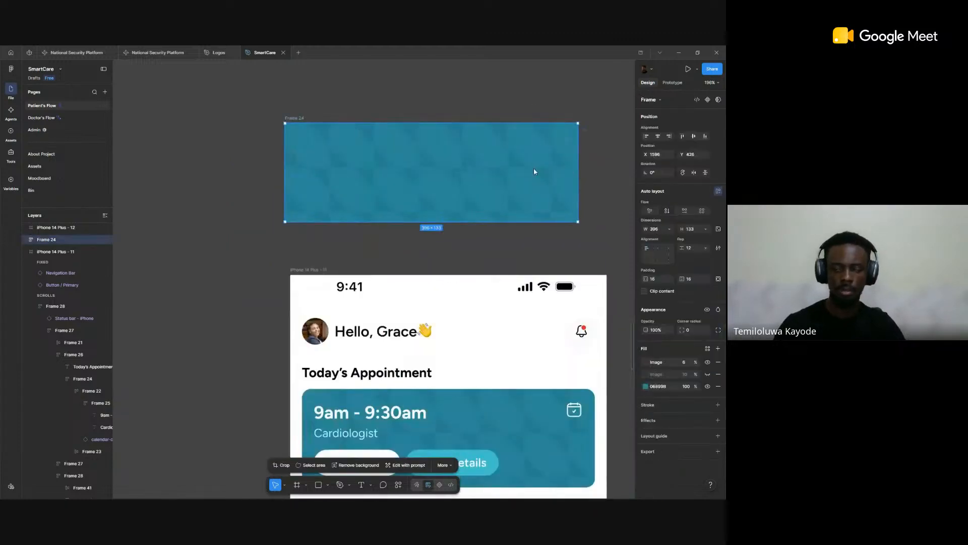
scroll(555, 182, down, 2)
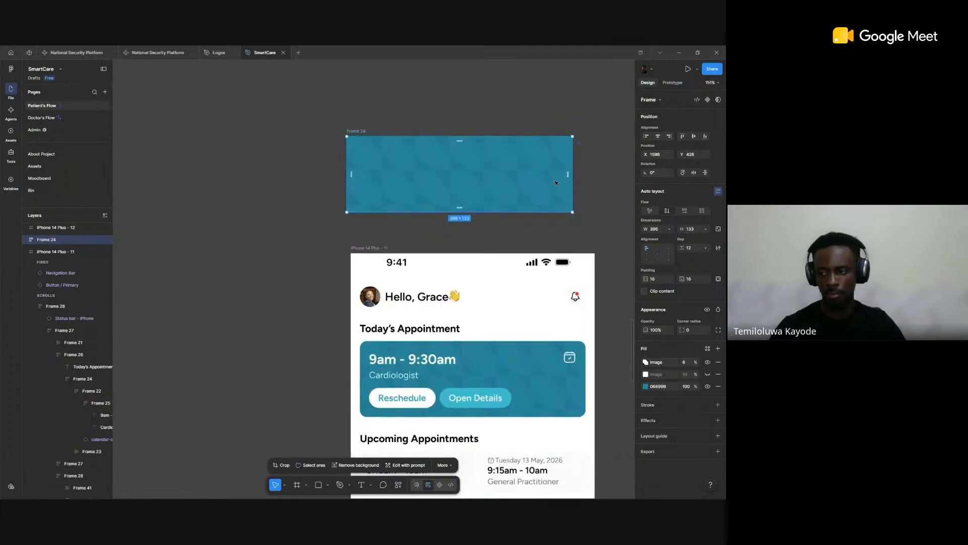
scroll(545, 281, right, 3)
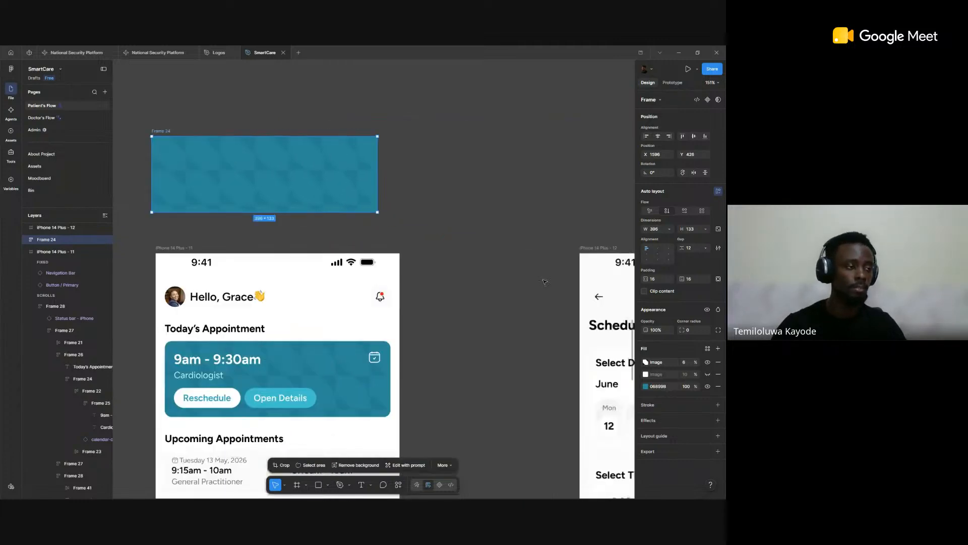
Step: Draw a circle of about 143 × 143 and place it beside the title text inside the titled fox frame
scroll(545, 282, down, 5)
drag(446, 269, 345, 237)
scroll(344, 236, down, 5)
drag(630, 310, 267, 288)
scroll(440, 279, up, 3)
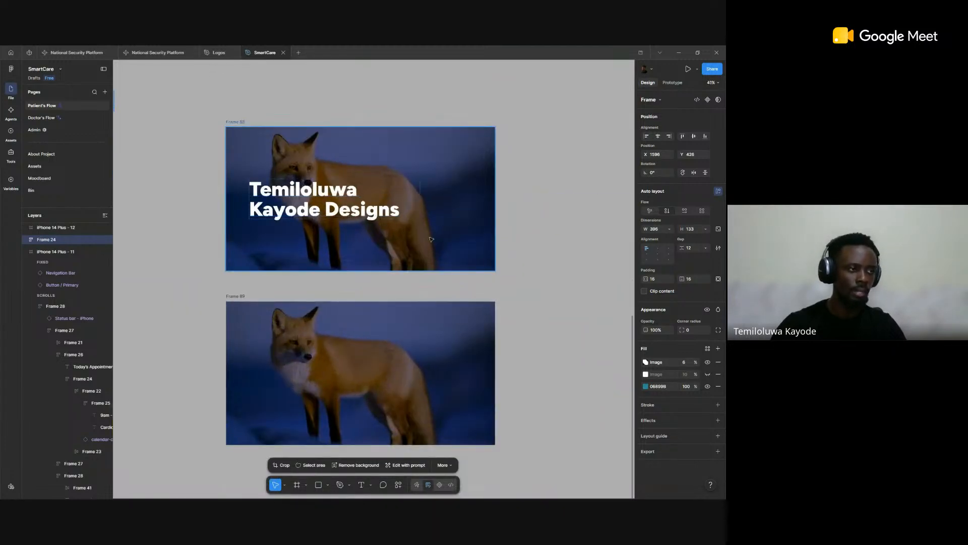
click(537, 237)
key(o)
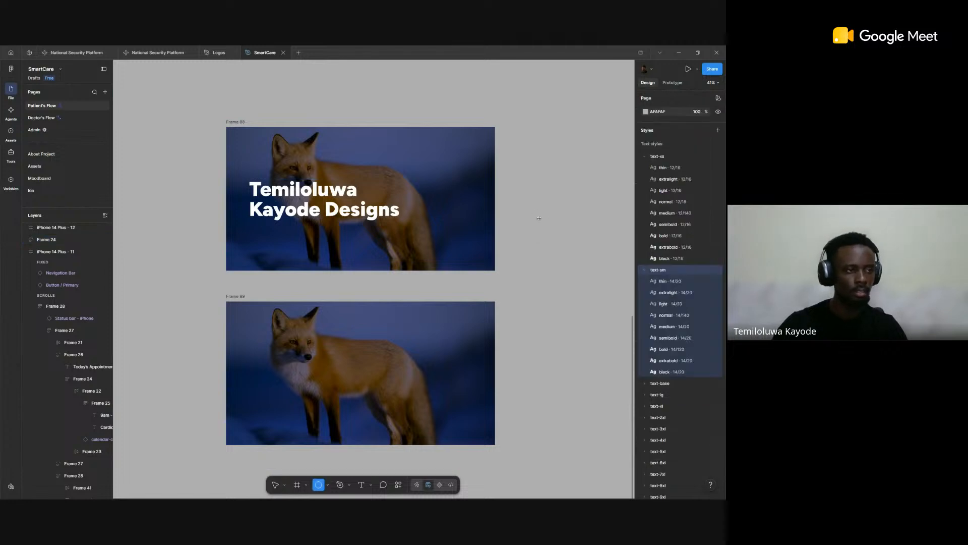
mouse_move(535, 212)
mouse_down()
mouse_move(583, 259)
mouse_move(557, 233)
mouse_move(565, 246)
mouse_move(557, 233)
mouse_move(457, 211)
mouse_move(433, 216)
mouse_up()
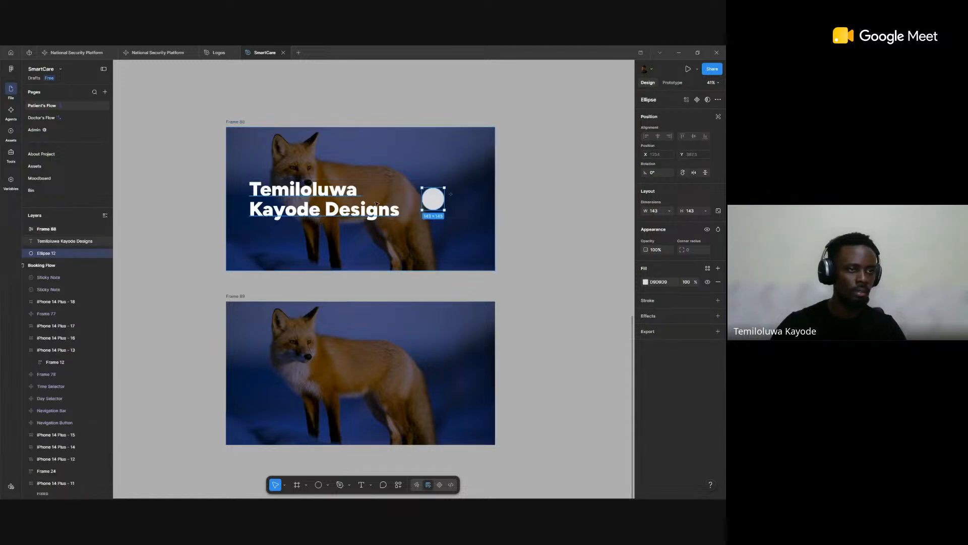
Step: Set the title text's width to fill its container and adjust the fox frame's item gap to about 303
click(384, 207)
click(670, 231)
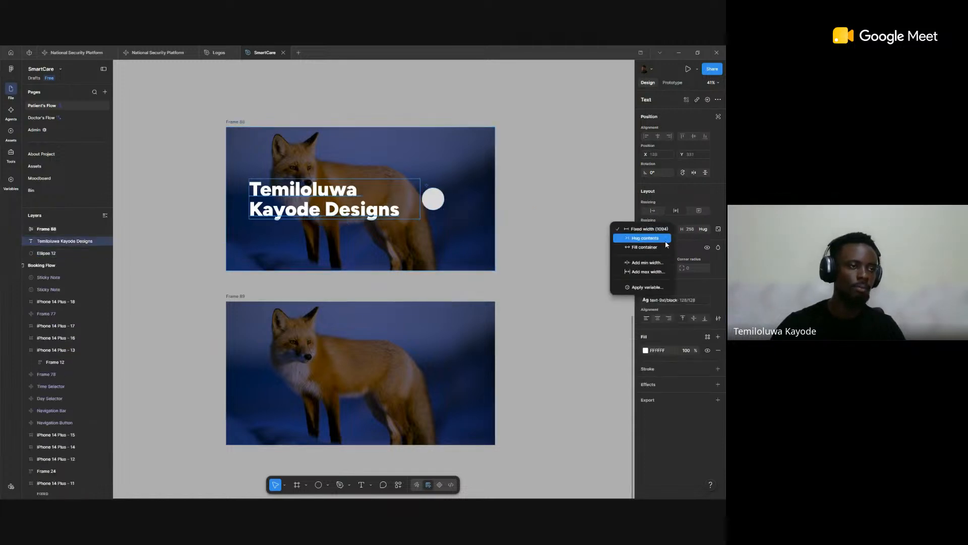
click(656, 252)
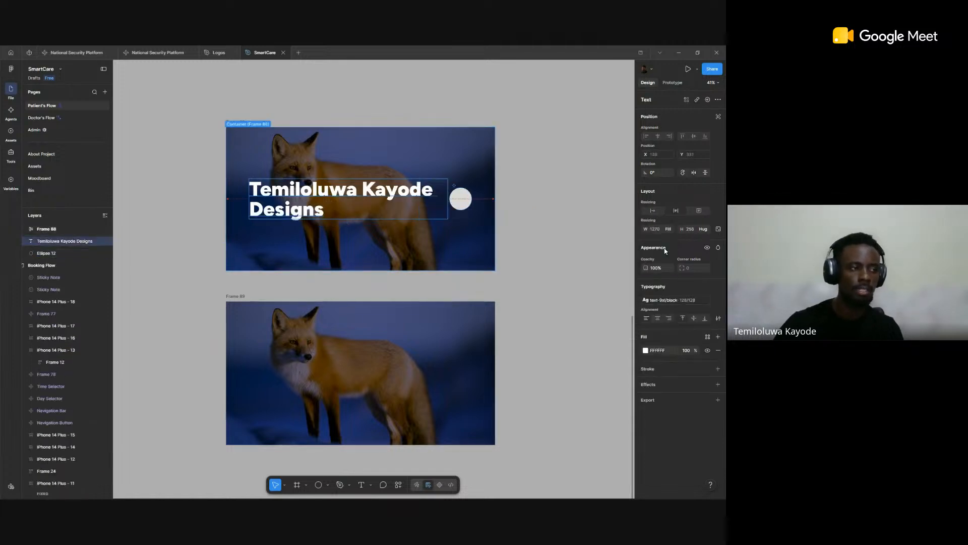
click(475, 240)
drag(681, 247, 330, 184)
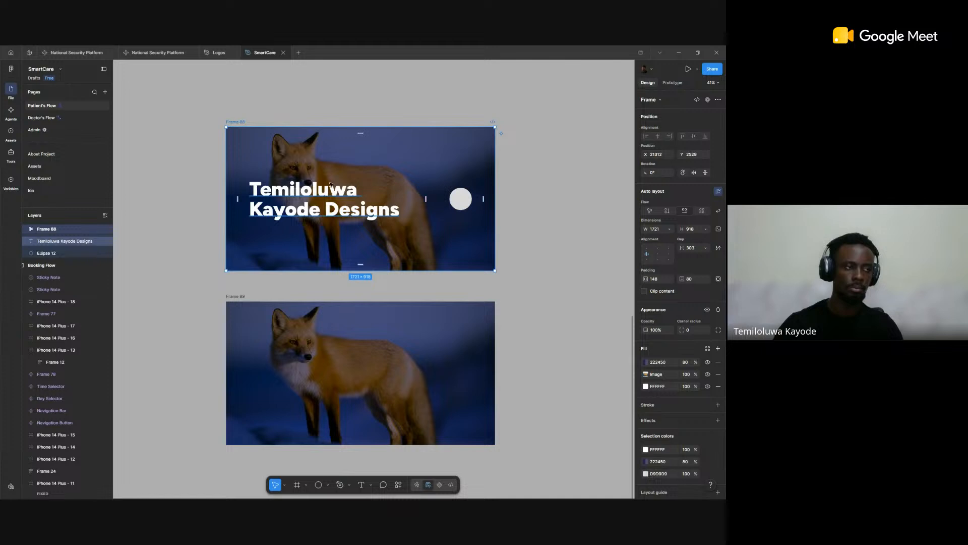
Step: Set the circle's height and width to 200 each
double_click(461, 200)
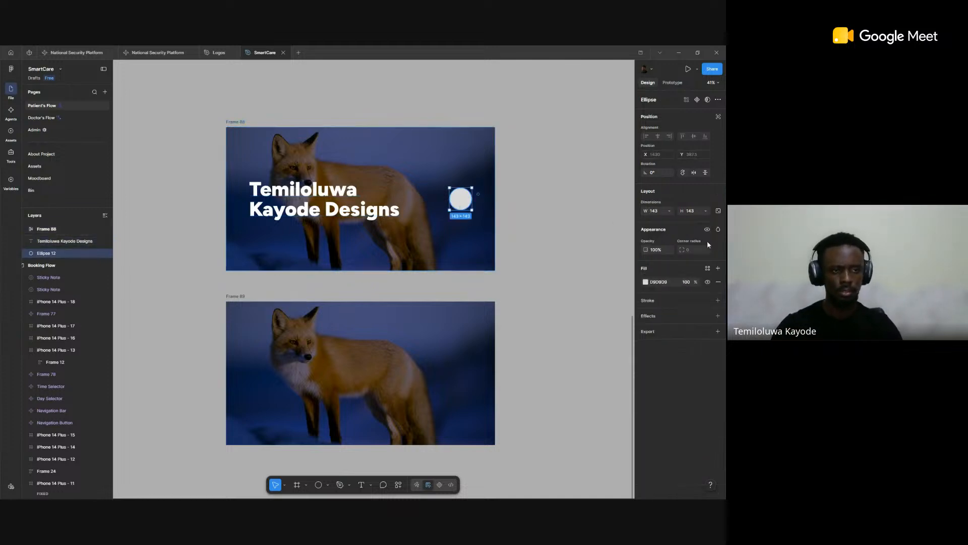
click(696, 210)
text(200)
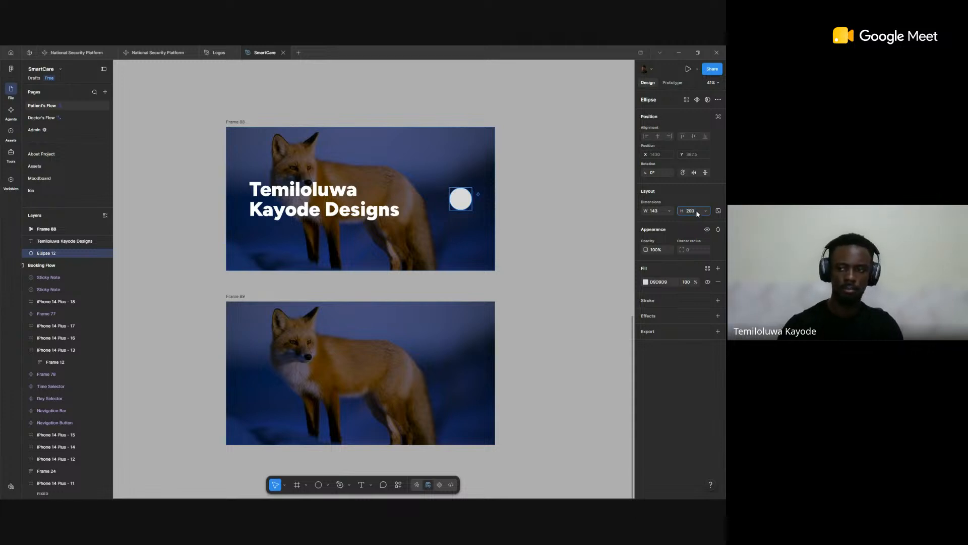
key(Return)
click(651, 212)
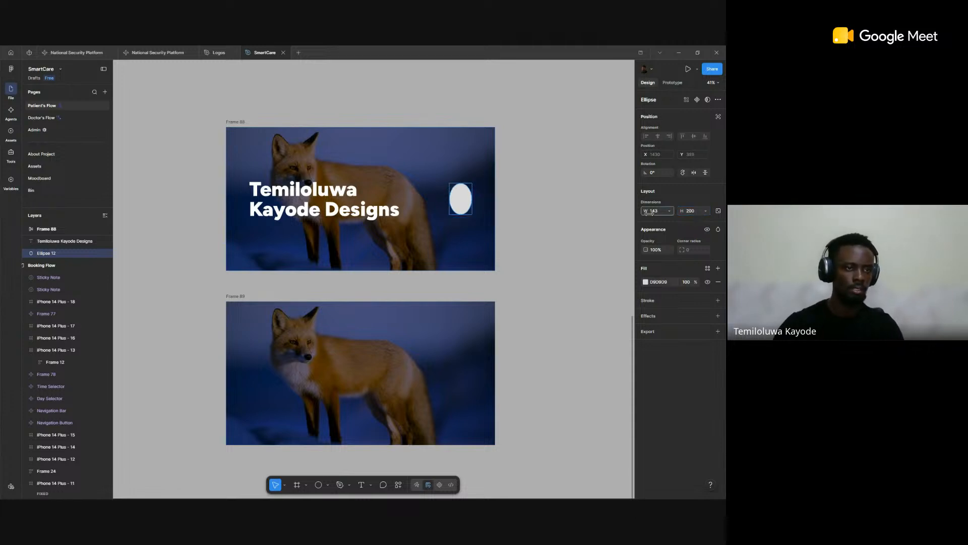
text(20)
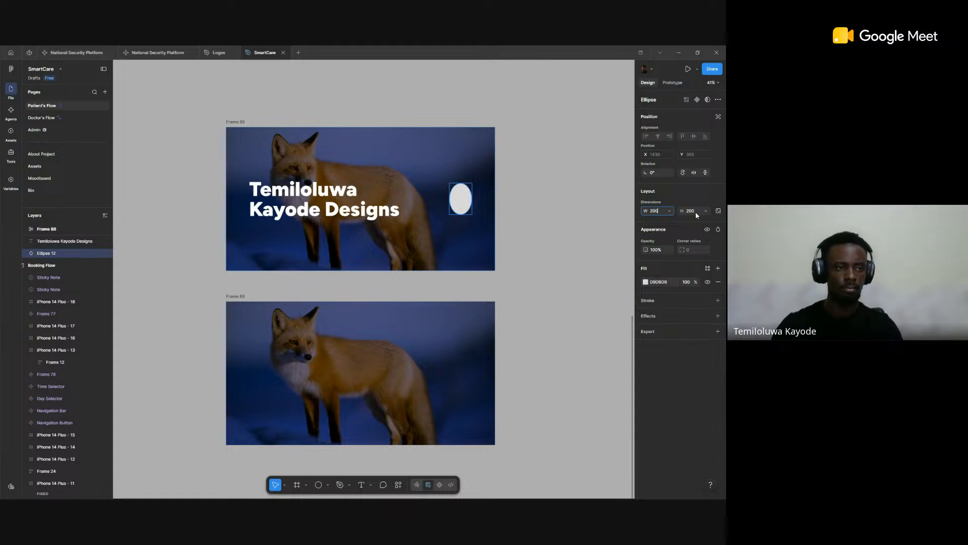
text(0)
key(Return)
Step: Enlarge the circle to 360 × 360 with its aspect ratio locked
click(696, 210)
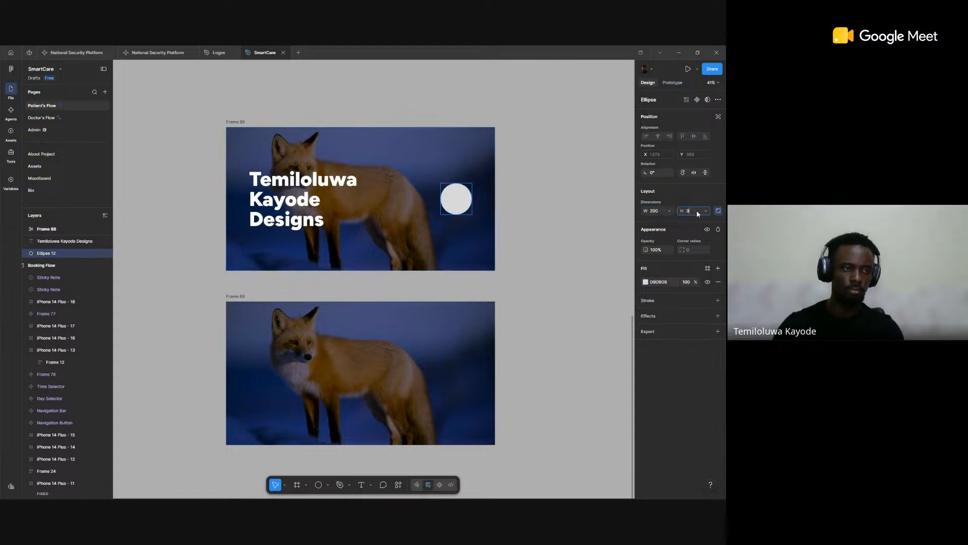
text(360)
key(Return)
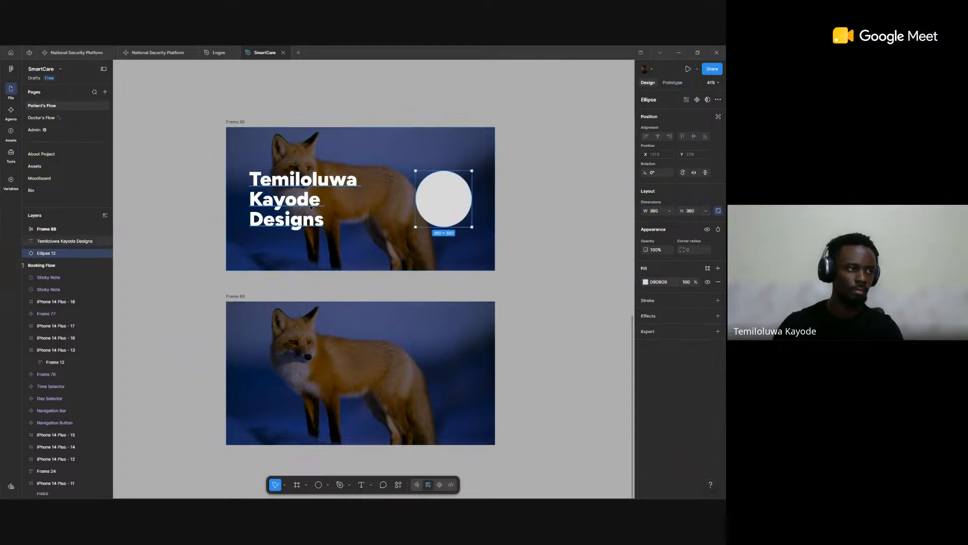
Step: Try a gap of 120 between the title and the circle in the fox frame, and reduce it to 48
click(349, 186)
key(Escape)
key(shift+a)
click(691, 249)
text(120)
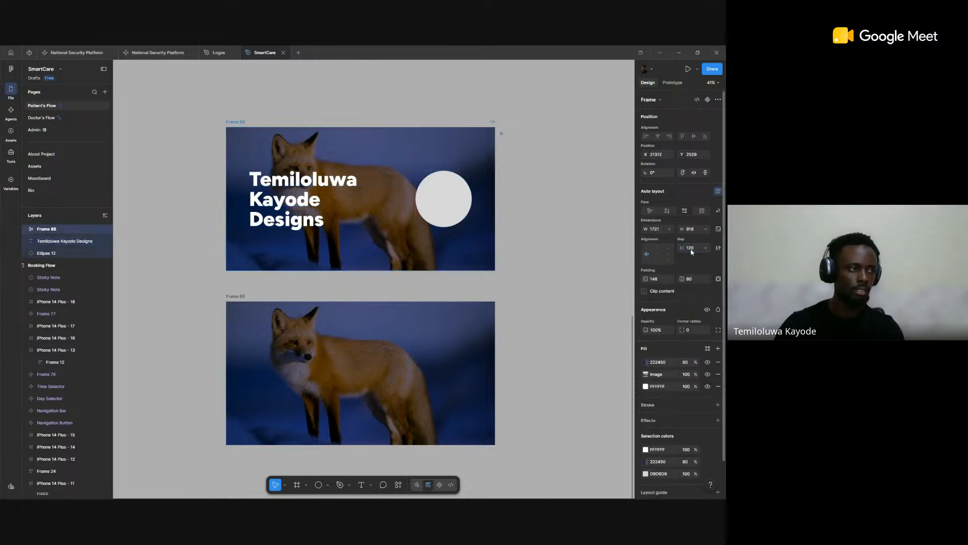
click(691, 250)
text(48)
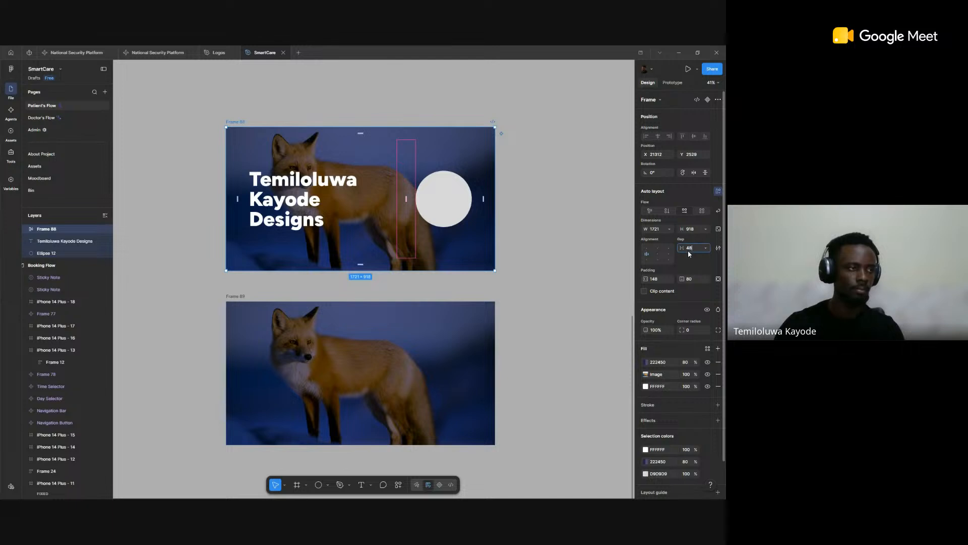
key(Return)
click(572, 214)
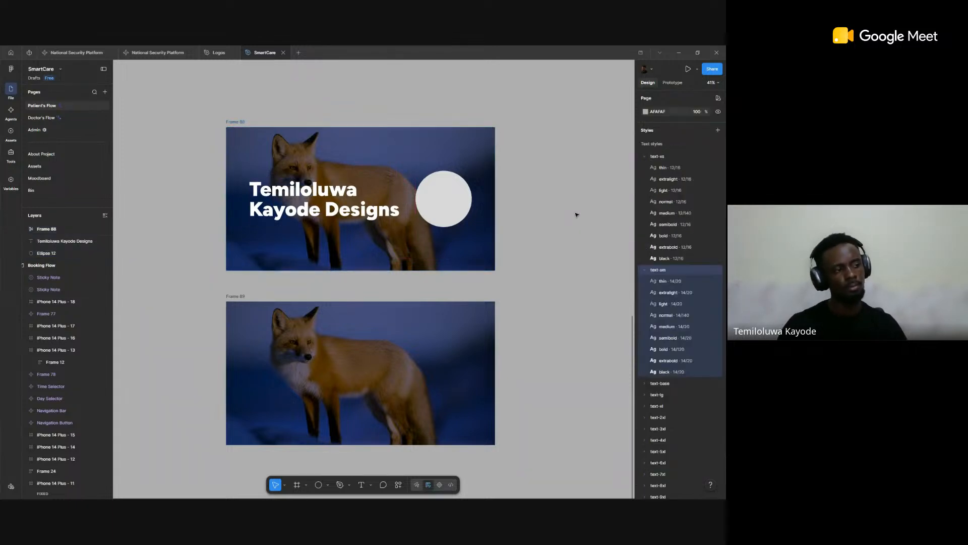
Step: Switch the titled fox frame's auto layout flow to vertical and back to horizontal
click(442, 233)
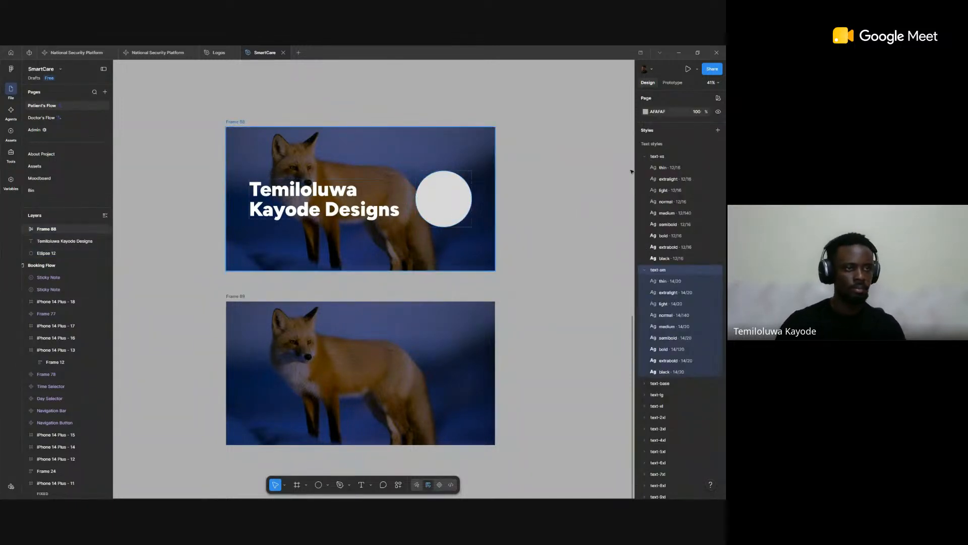
click(667, 210)
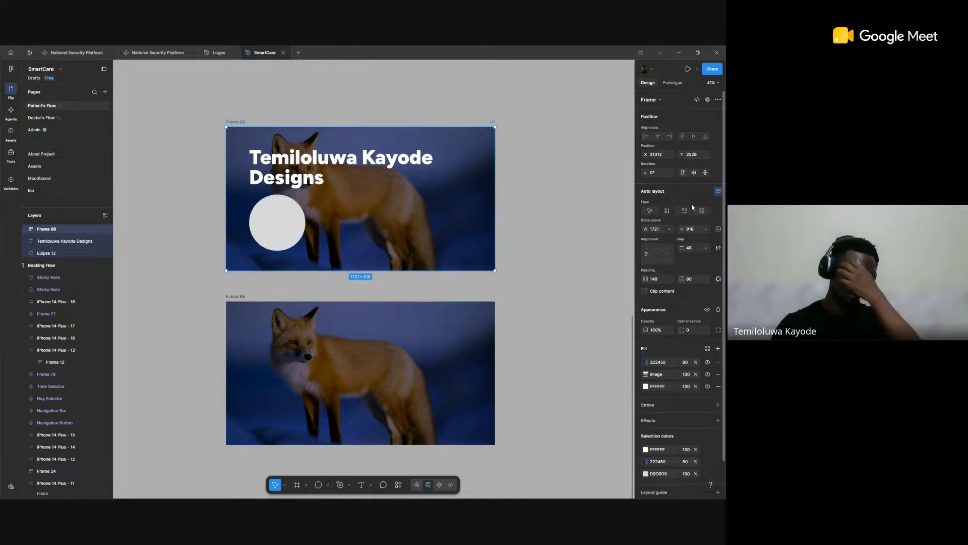
click(687, 210)
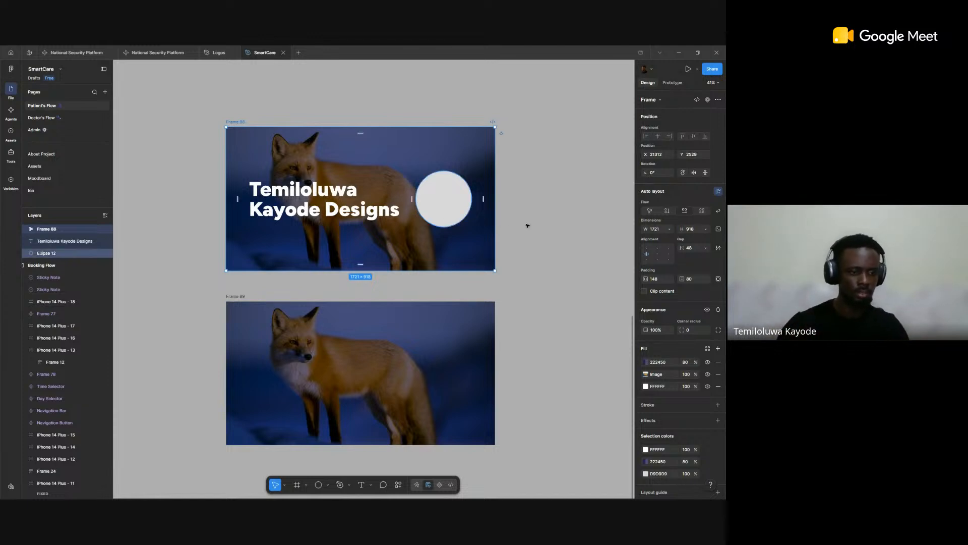
click(544, 333)
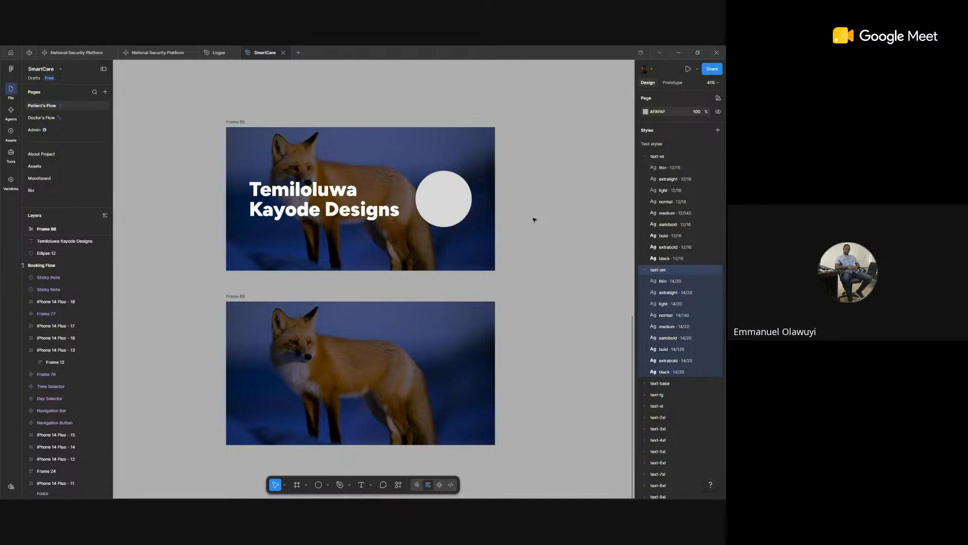
Step: Browse the Booking Flow section, examining the home, Schedule Appointment and Select Patient screens and the components beneath them
scroll(534, 219, down, 1)
scroll(535, 220, down, 5)
scroll(547, 222, left, 1)
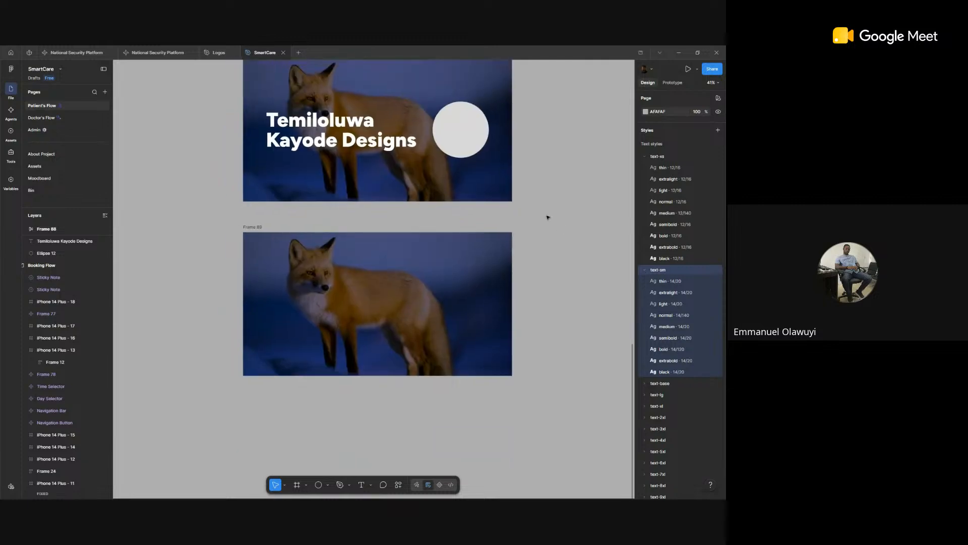
scroll(547, 217, down, 5)
scroll(536, 223, down, 3)
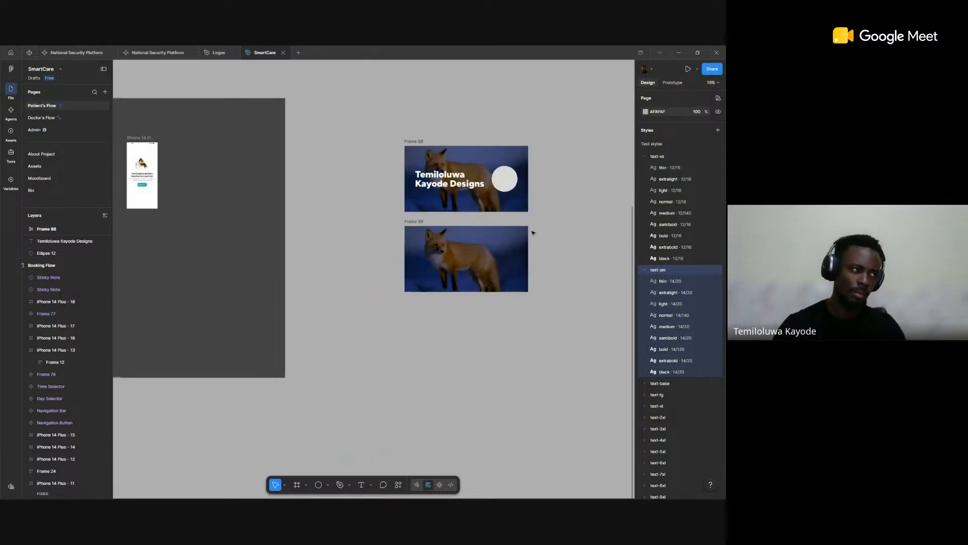
scroll(534, 233, down, 2)
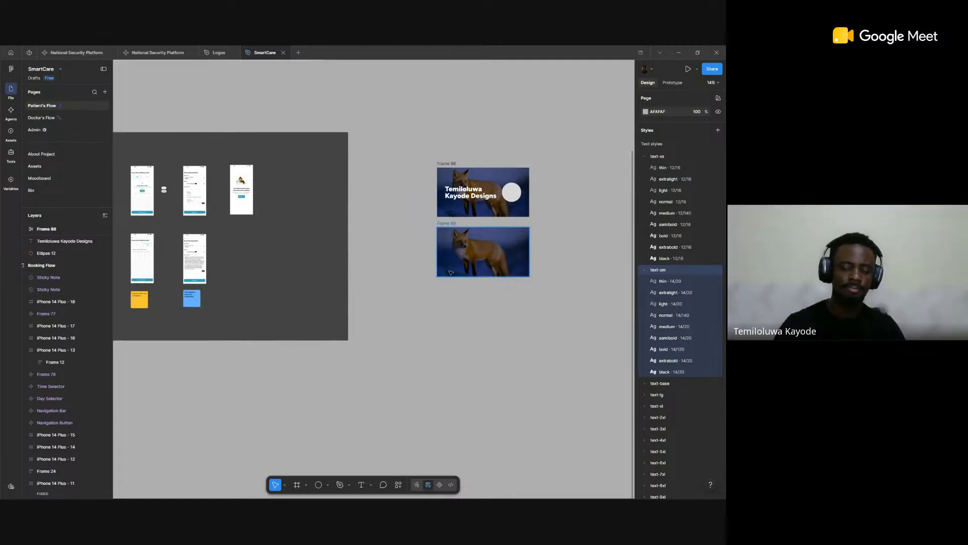
scroll(389, 274, left, 2)
scroll(398, 267, down, 3)
scroll(402, 264, left, 3)
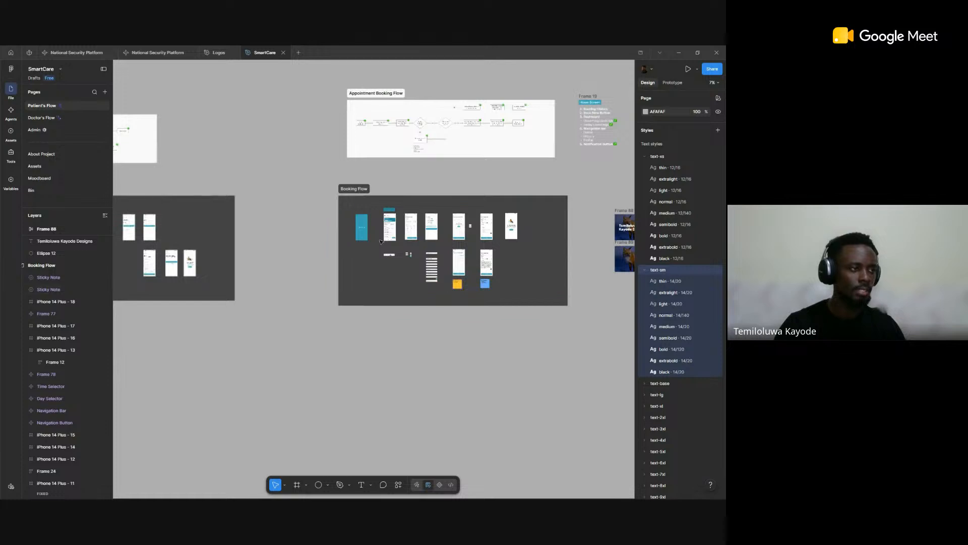
scroll(381, 241, up, 6)
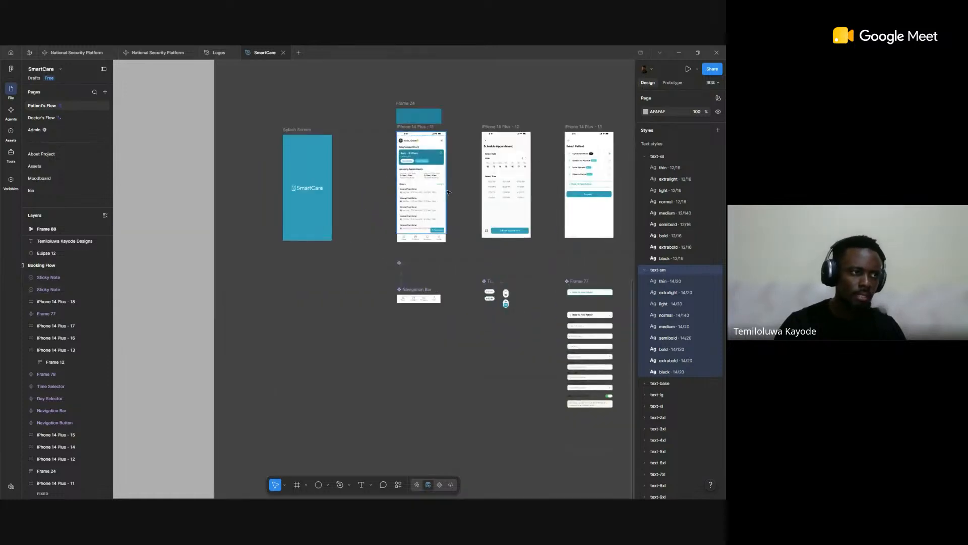
scroll(448, 192, right, 3)
scroll(352, 210, up, 8)
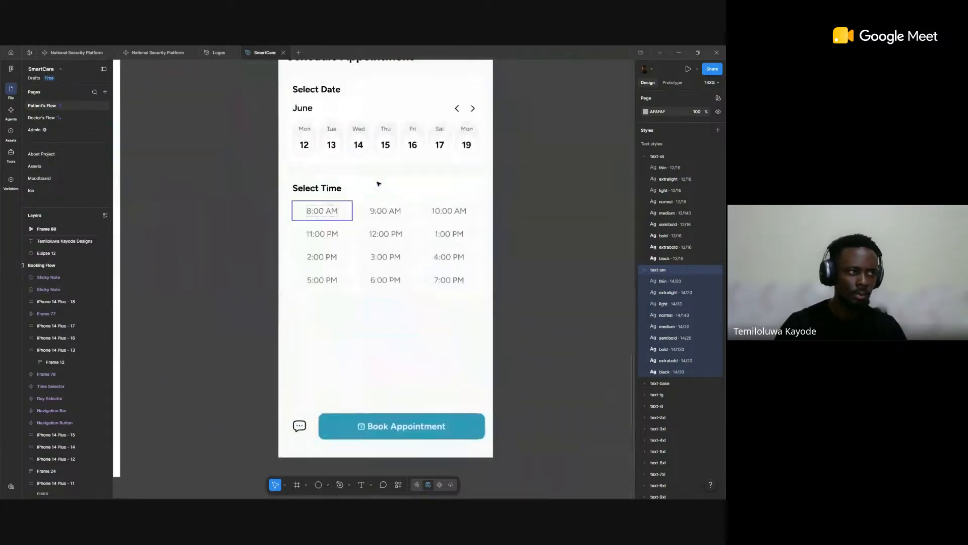
scroll(372, 142, down, 2)
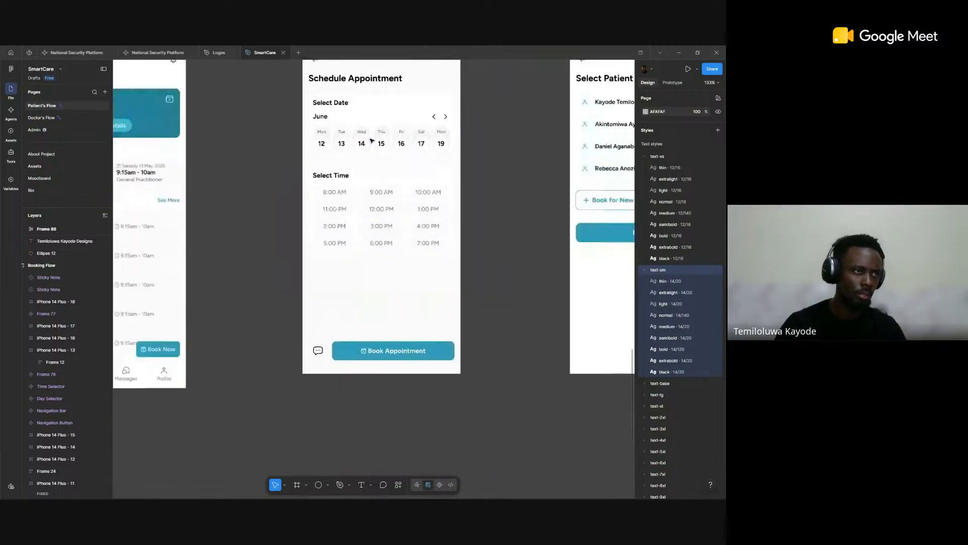
scroll(374, 307, down, 5)
scroll(360, 359, up, 2)
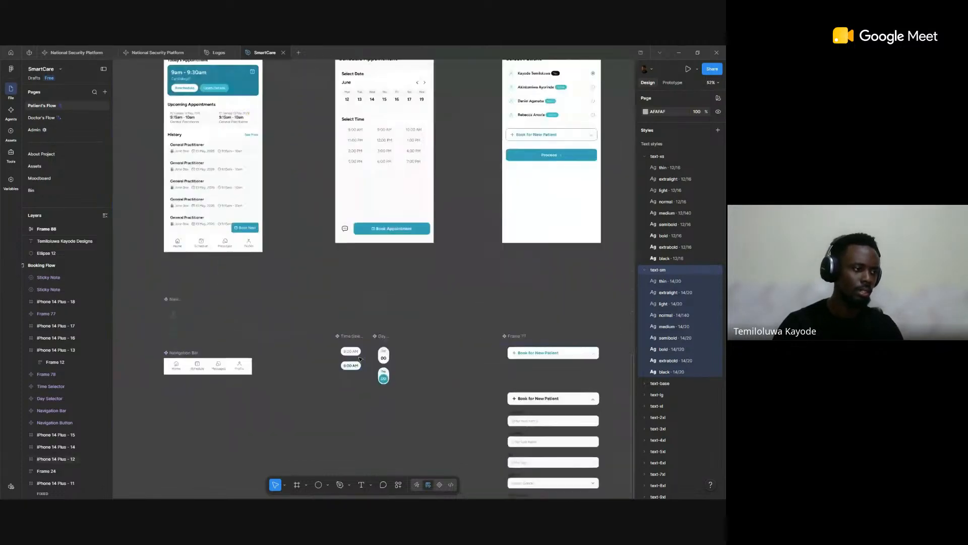
scroll(360, 359, up, 3)
scroll(348, 348, down, 2)
scroll(342, 328, up, 2)
scroll(341, 328, down, 2)
scroll(182, 216, up, 4)
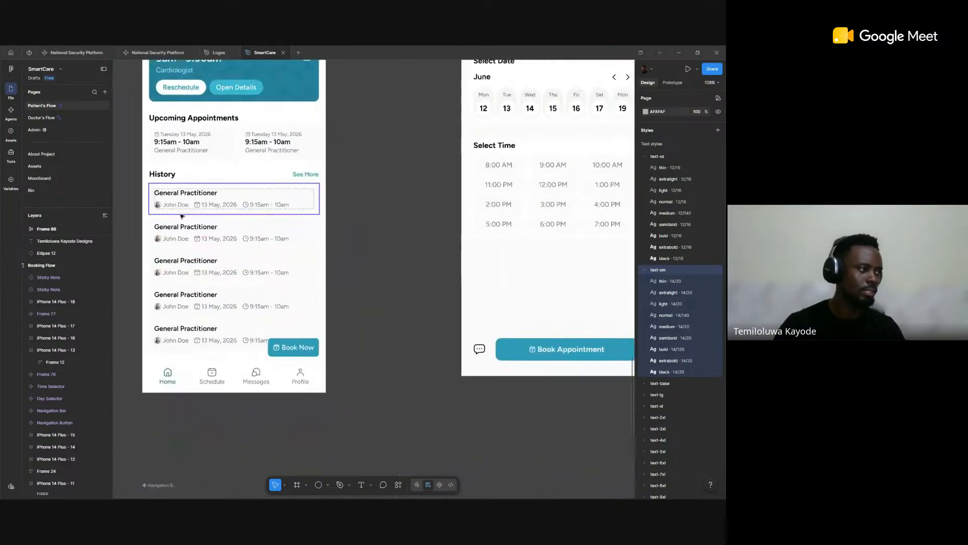
Step: Inspect the date text and the calendar-check icon in the first History entry of the iPhone 14 Plus - 11 screen
scroll(181, 216, up, 5)
click(260, 192)
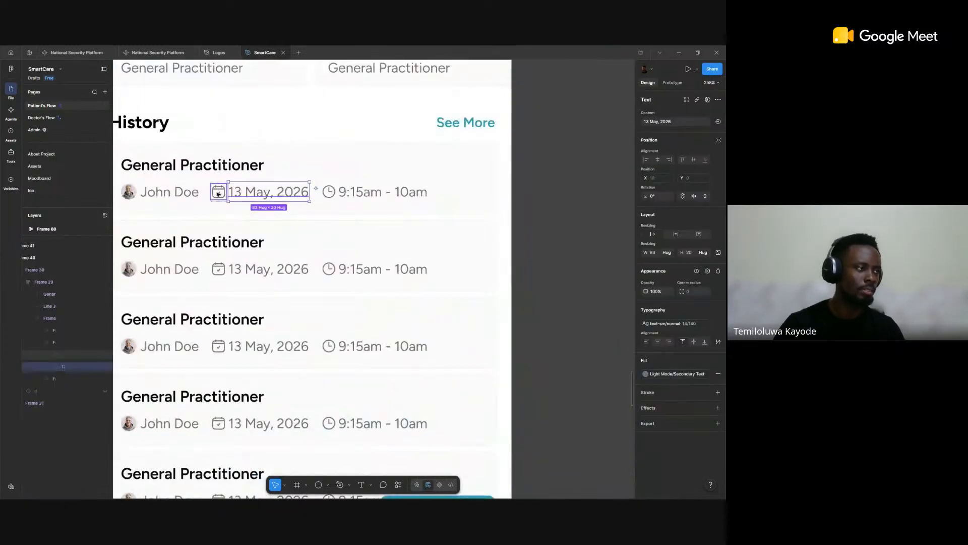
click(218, 195)
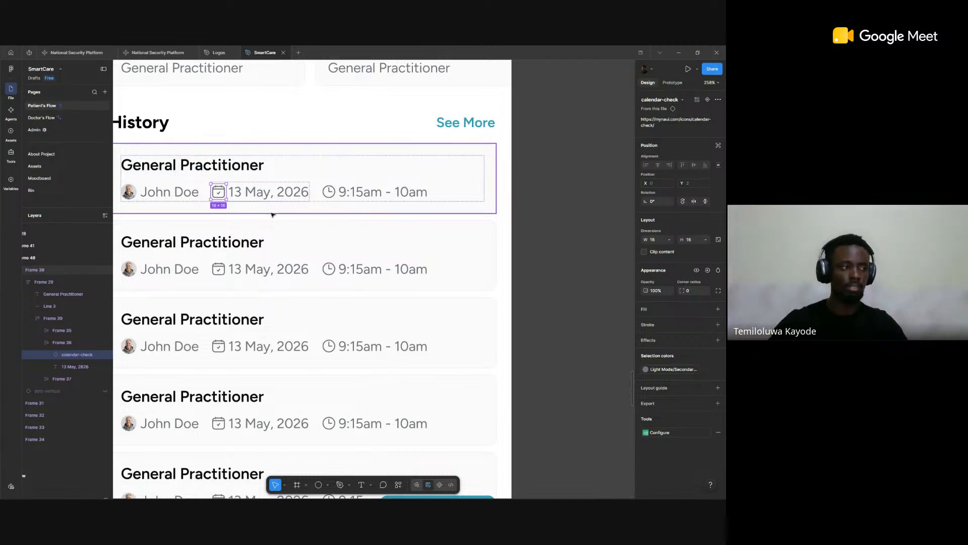
scroll(277, 188, down, 10)
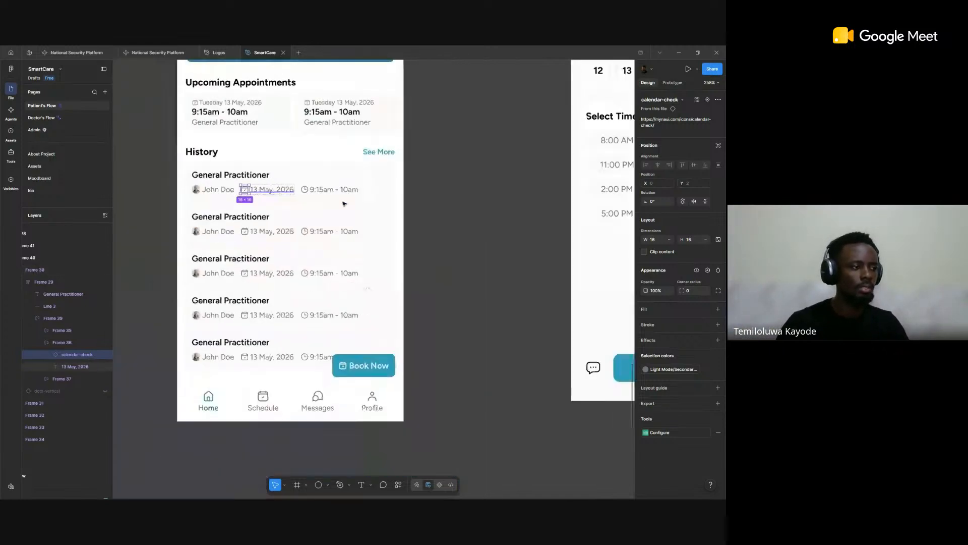
Step: Browse the Booking Flow screens from Select Patient through the referral letter question and Review Booking Details to the booking success screen
scroll(429, 208, down, 2)
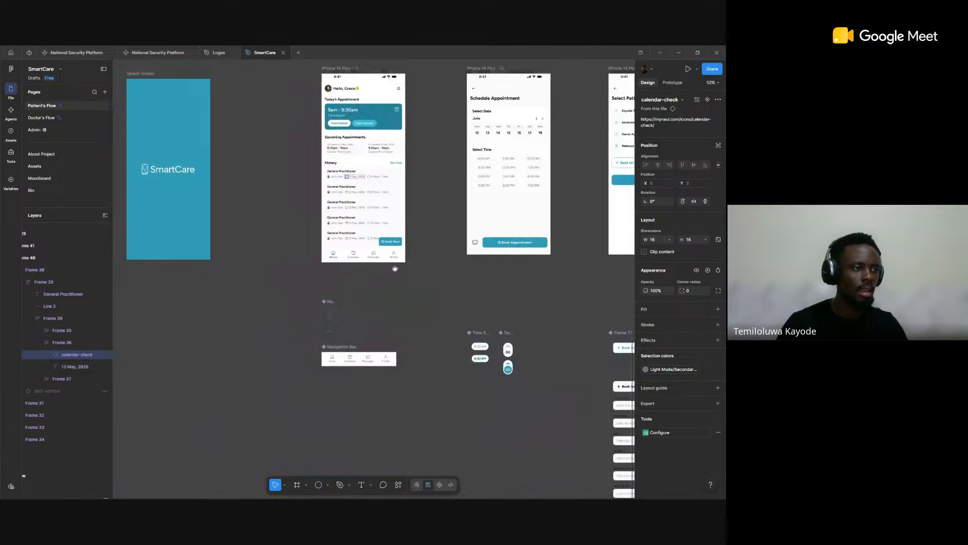
scroll(429, 209, right, 10)
scroll(357, 189, up, 5)
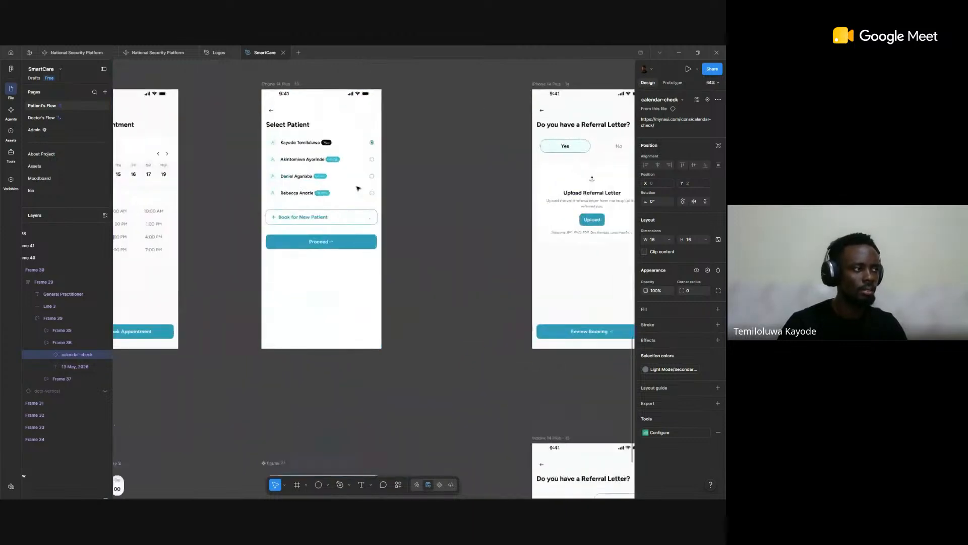
scroll(357, 189, down, 7)
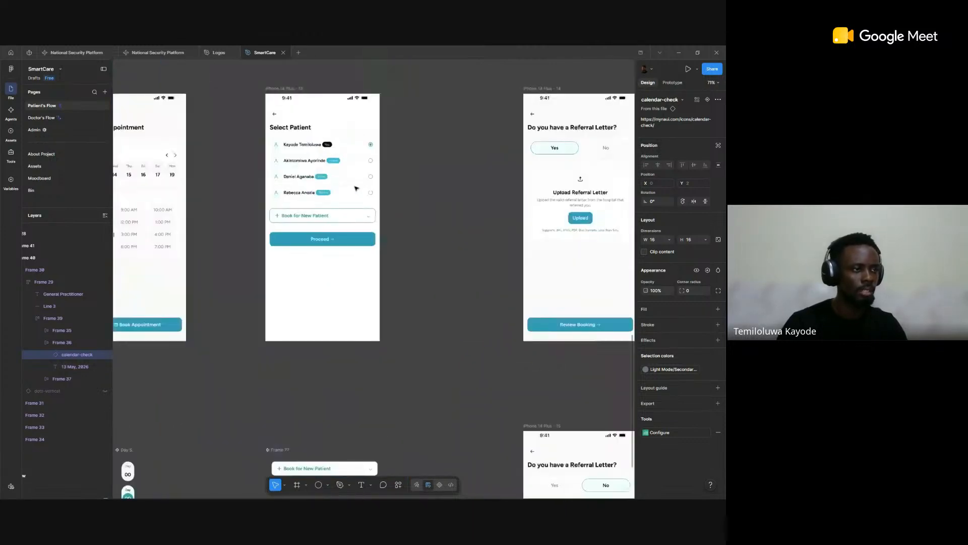
scroll(247, 195, right, 4)
scroll(261, 197, up, 5)
scroll(262, 196, down, 2)
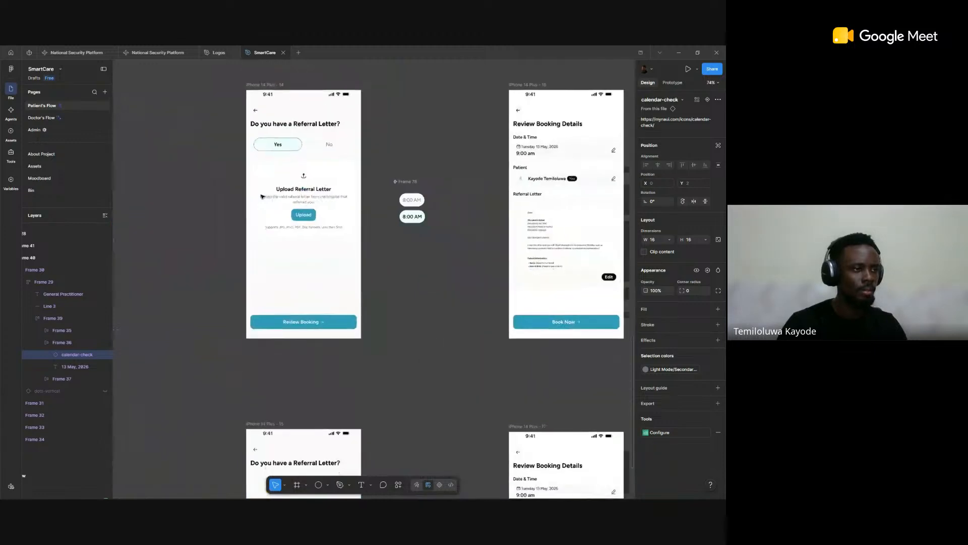
scroll(302, 201, right, 8)
scroll(312, 203, down, 2)
drag(311, 202, 386, 209)
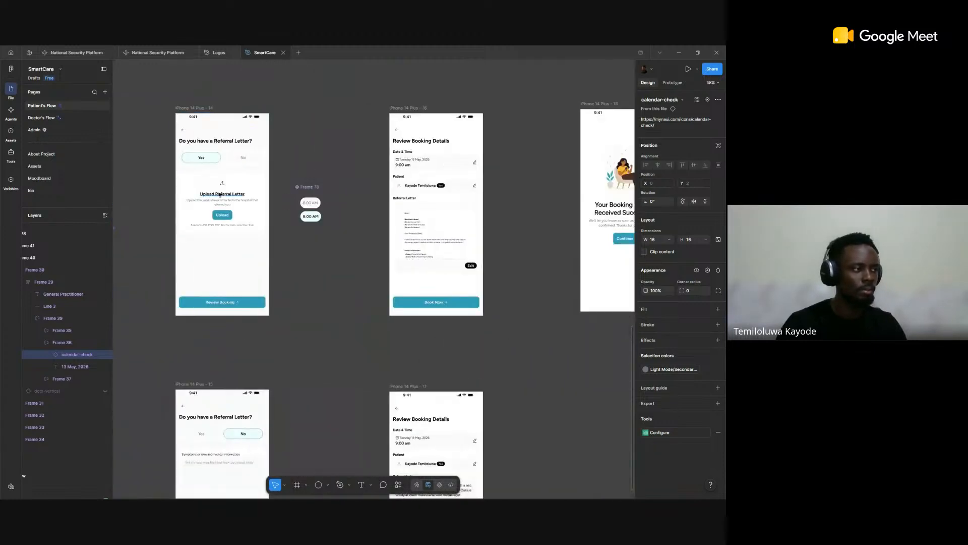
scroll(226, 190, up, 2)
scroll(400, 245, right, 5)
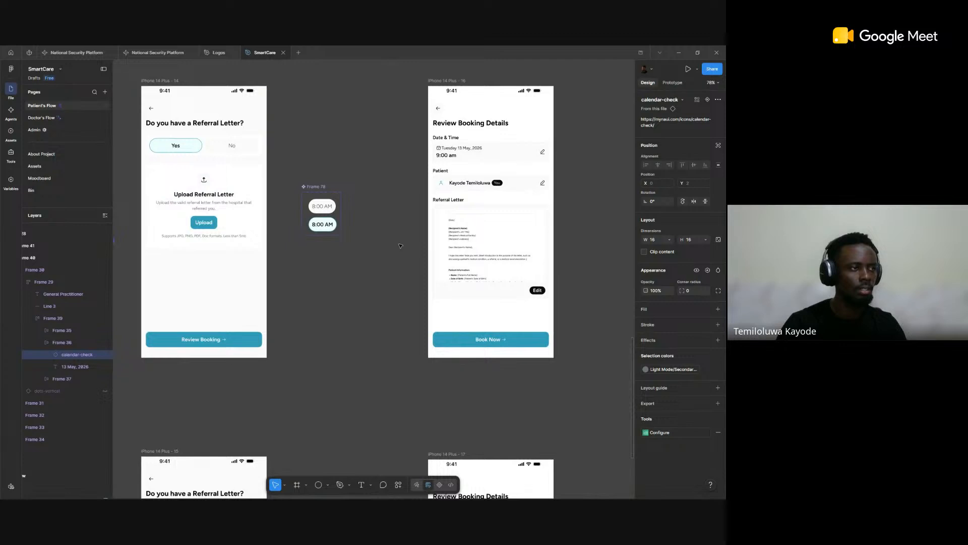
scroll(400, 246, down, 4)
scroll(403, 217, up, 3)
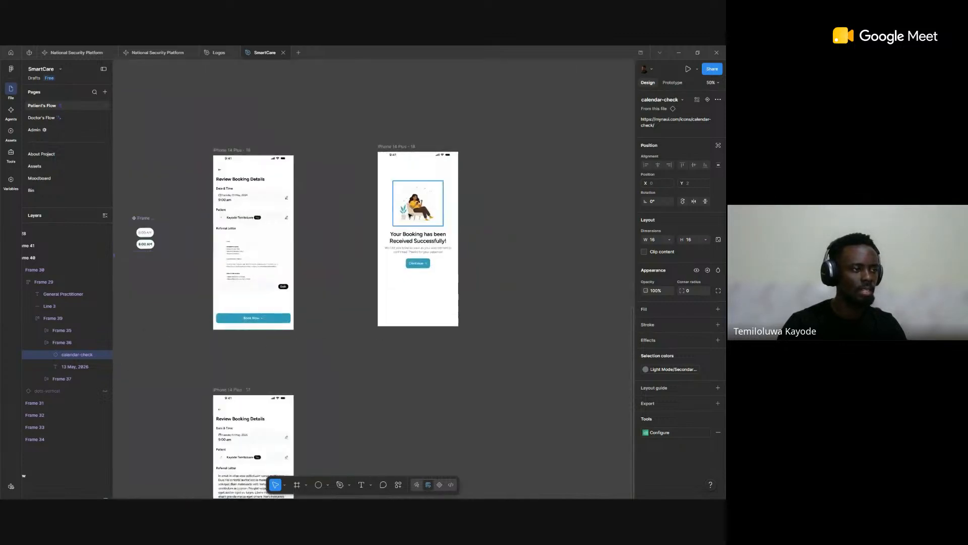
Step: Select the illustration on the booking success screen and examine it up close with its image fill and dimensions
ctrl+click(428, 202)
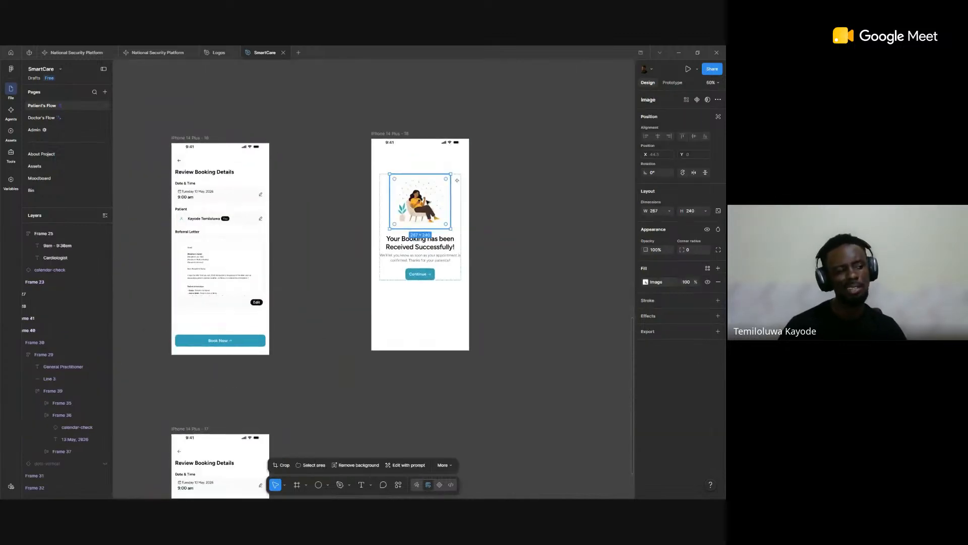
scroll(427, 199, up, 8)
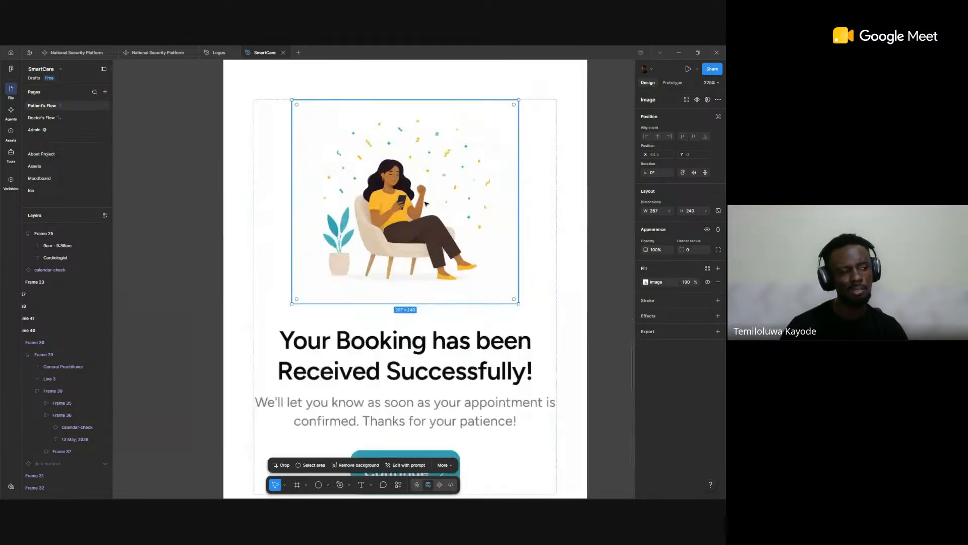
scroll(430, 196, down, 4)
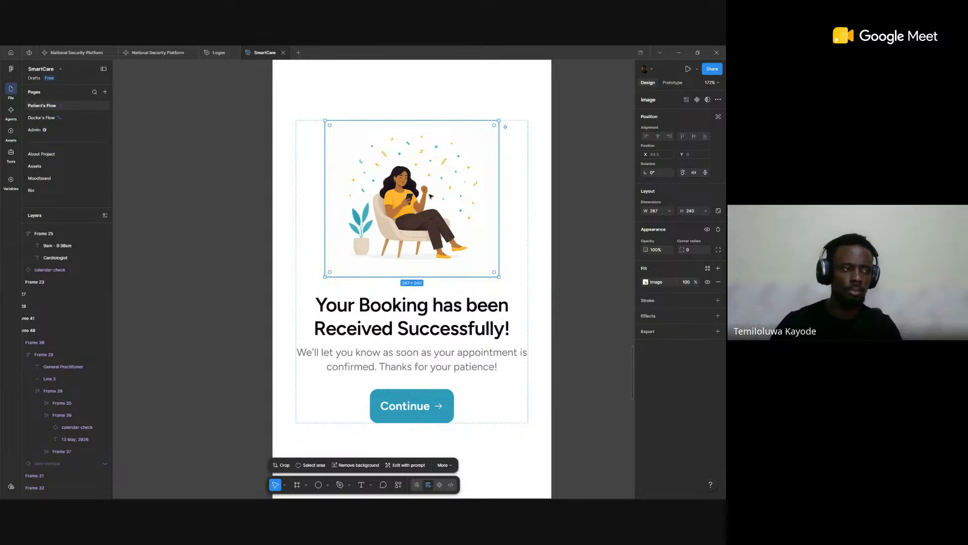
scroll(567, 195, down, 5)
scroll(567, 194, down, 10)
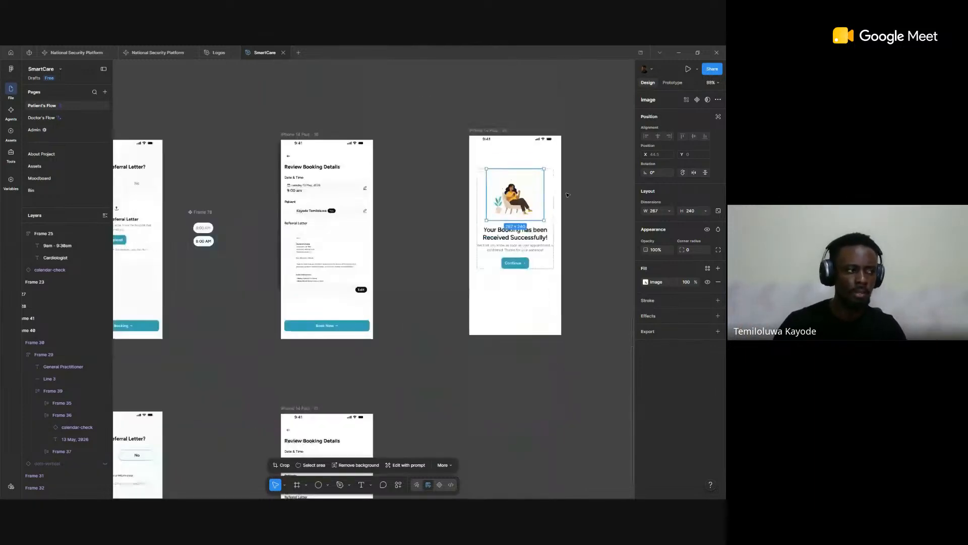
Step: Go to the Onboarding section and examine the illustrations on the three intro screens, starting with Skip the Hospital Wait
scroll(568, 195, down, 2)
scroll(280, 239, left, 1)
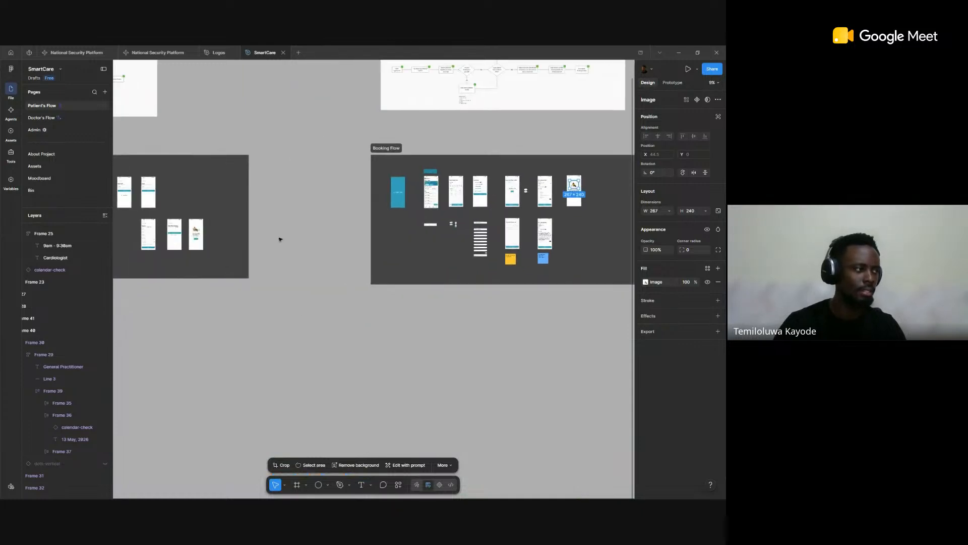
scroll(281, 239, left, 5)
scroll(277, 234, up, 3)
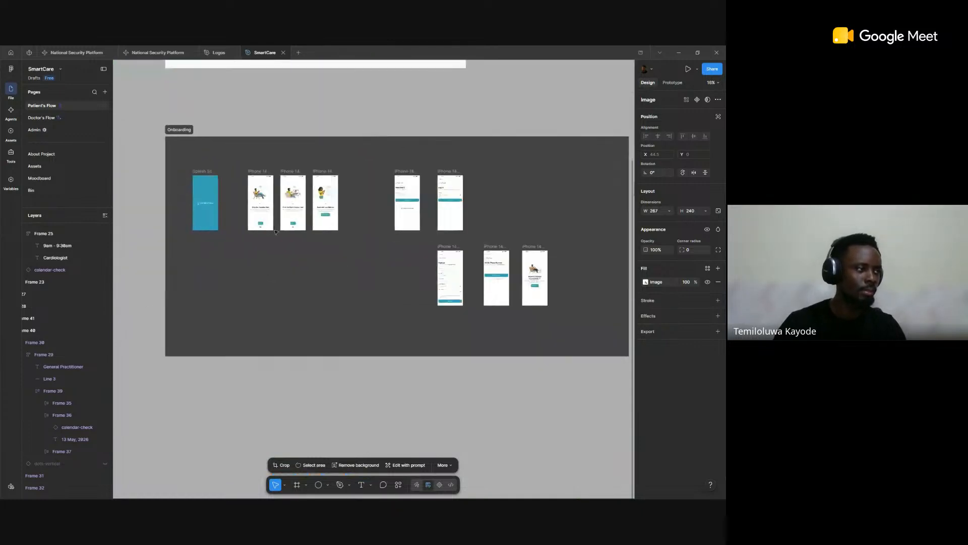
scroll(276, 232, up, 3)
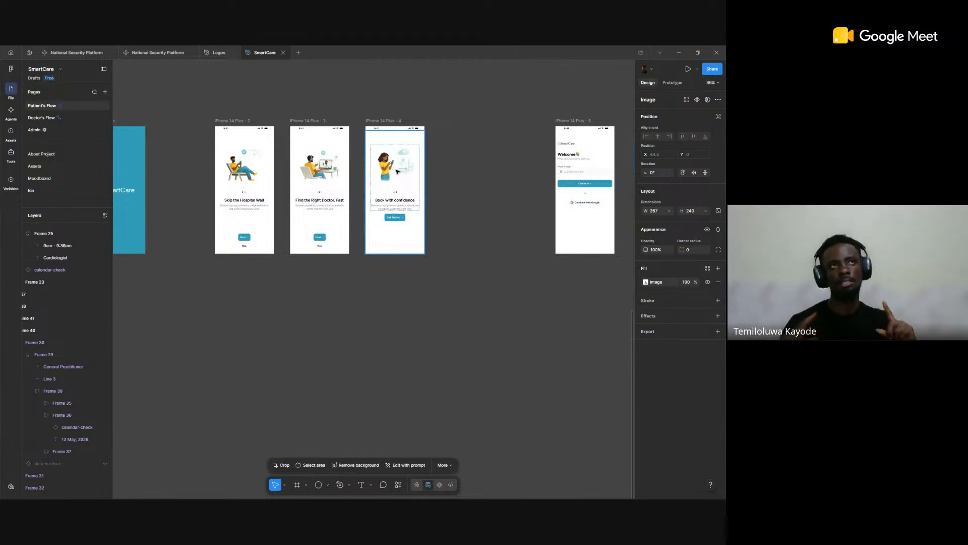
scroll(203, 153, up, 4)
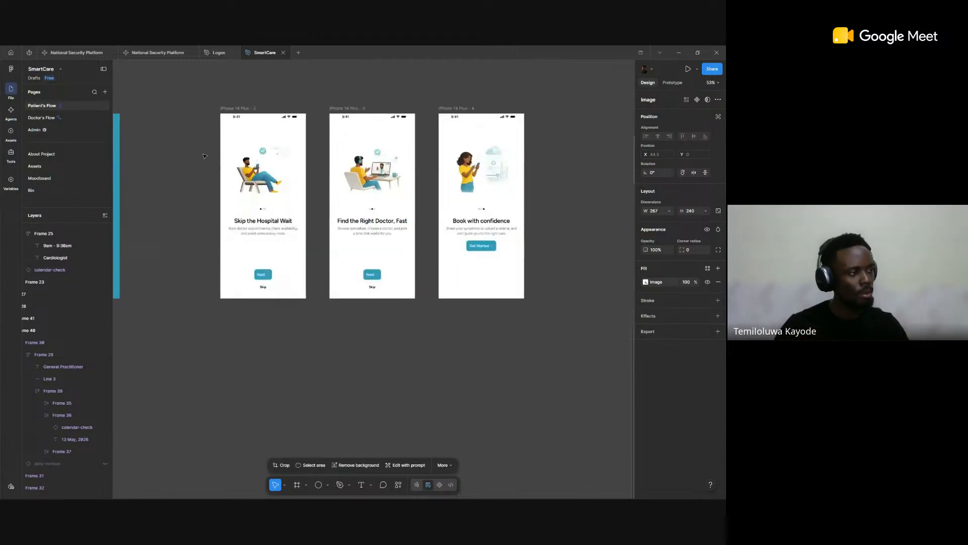
drag(396, 179, 341, 188)
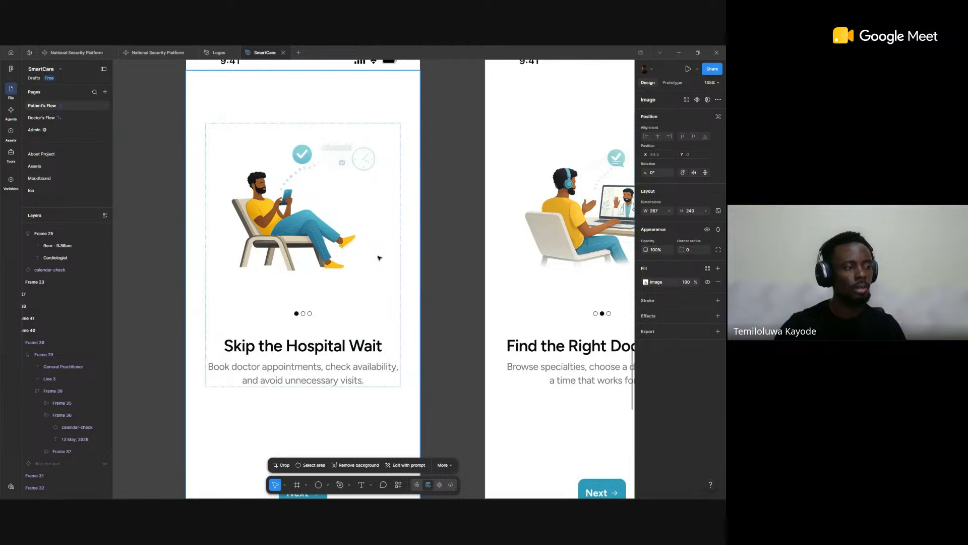
scroll(313, 226, down, 4)
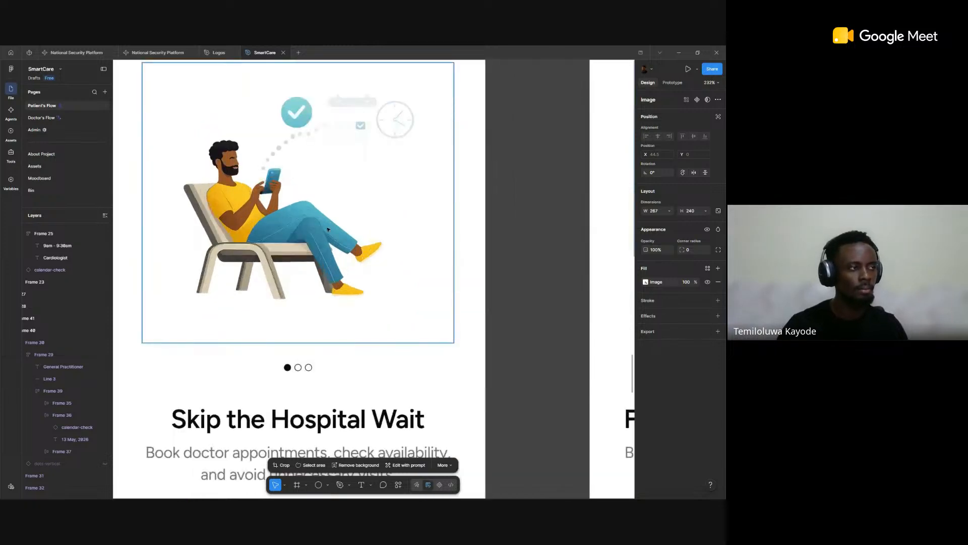
Step: Look over the Onboarding section's Welcome, Log In, Sign Up and phone verification screens, and return to the Booking Flow section
scroll(328, 229, down, 10)
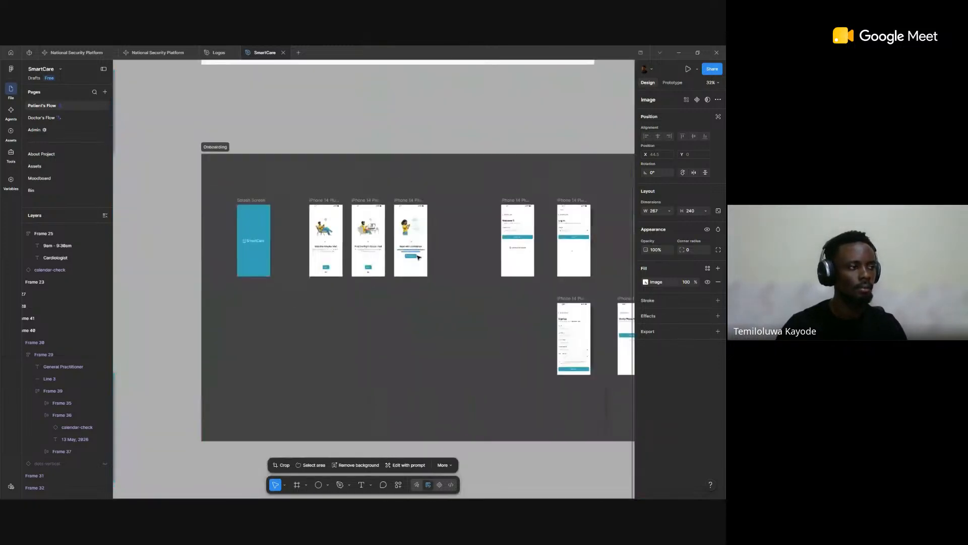
scroll(358, 249, up, 5)
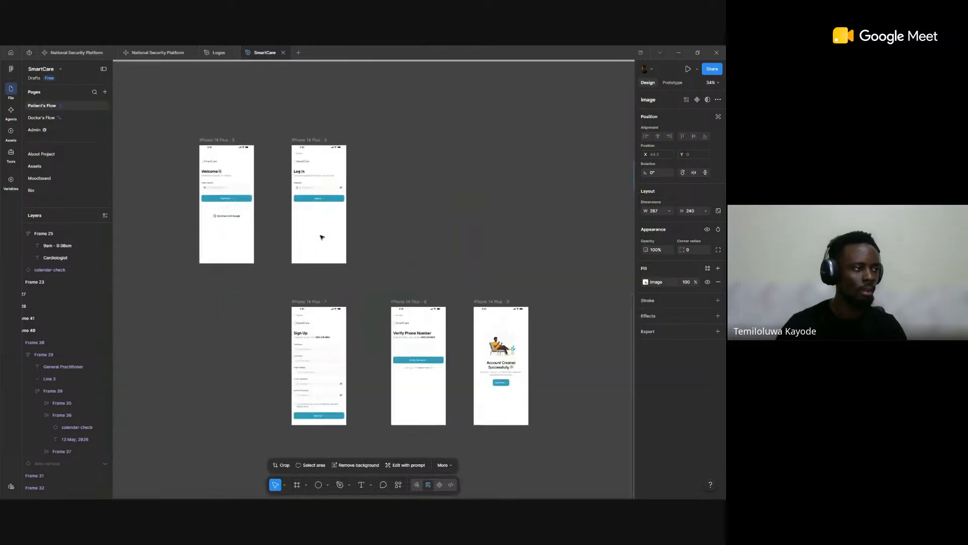
scroll(318, 196, down, 10)
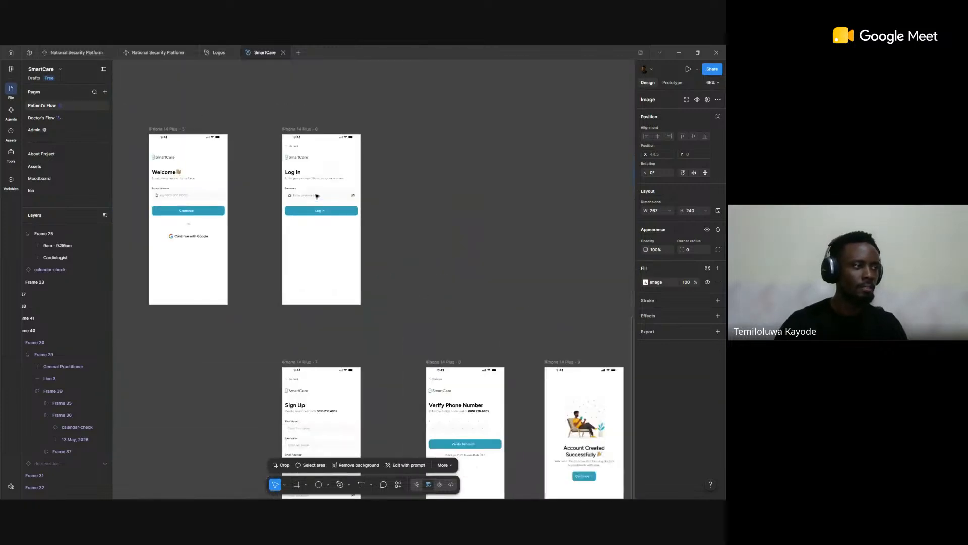
scroll(395, 277, up, 1)
scroll(442, 268, down, 4)
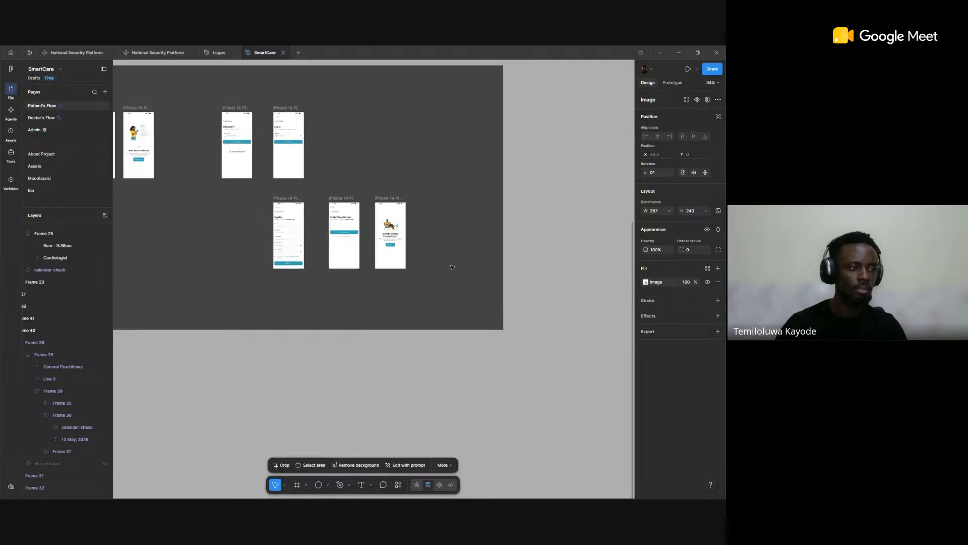
drag(511, 251, 142, 283)
scroll(270, 262, down, 2)
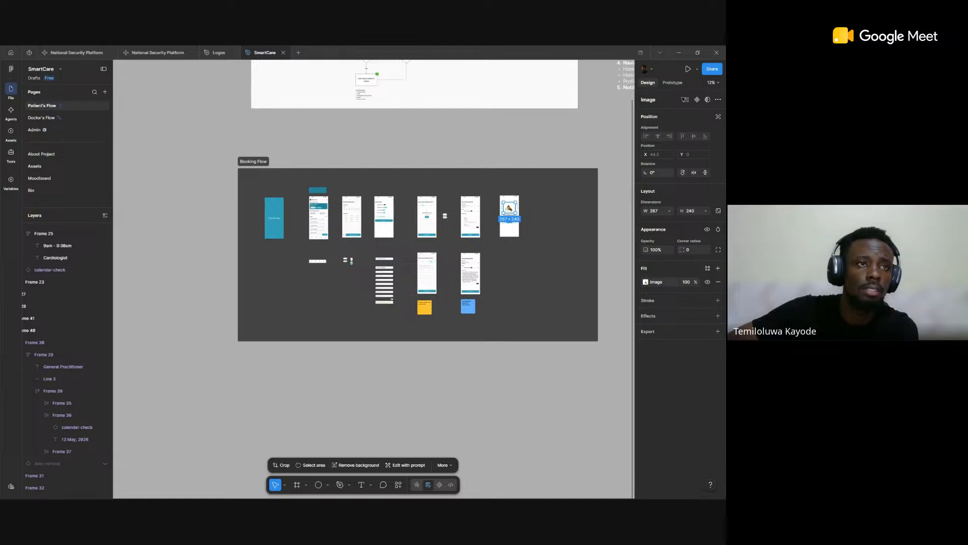
Step: Clear the selection and open the sharing options of the SmartCare file and of the Logos file
click(523, 141)
click(715, 69)
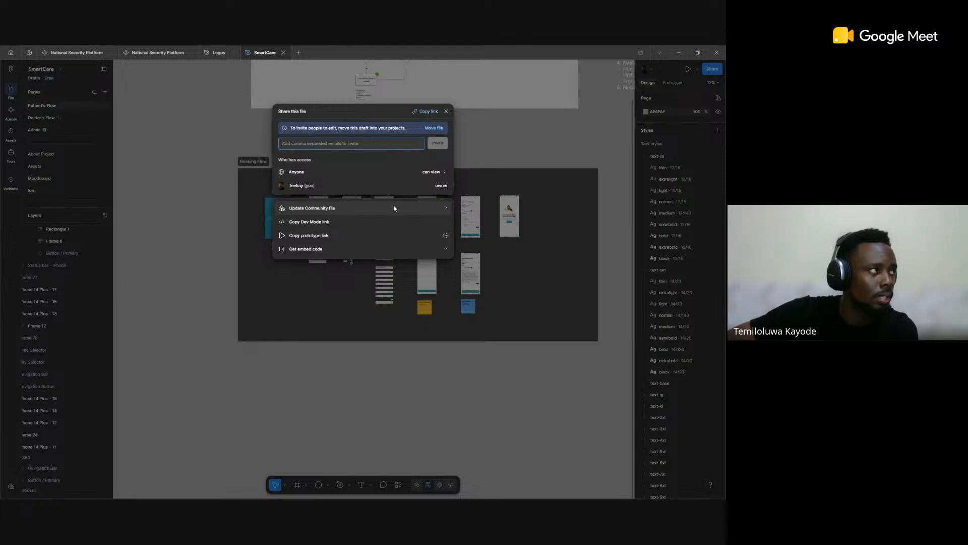
click(217, 50)
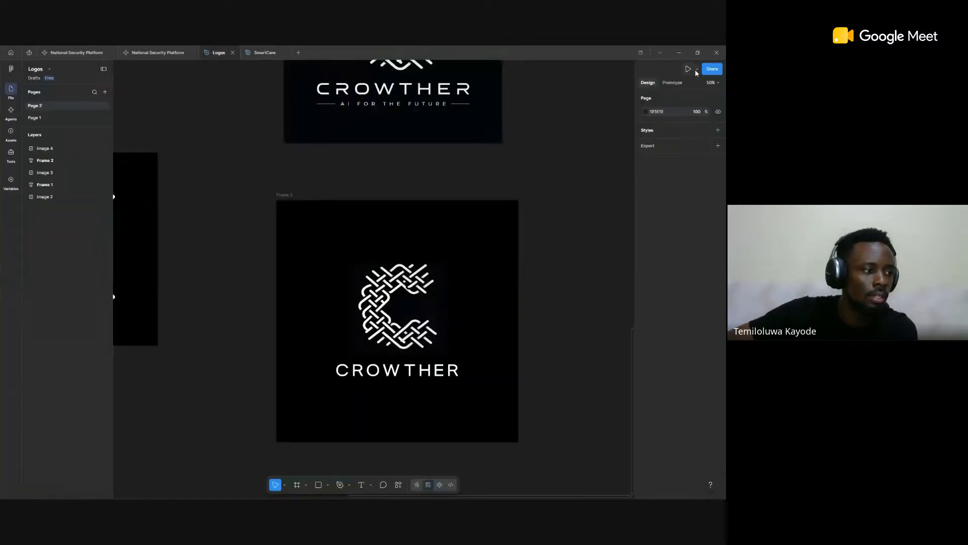
click(711, 71)
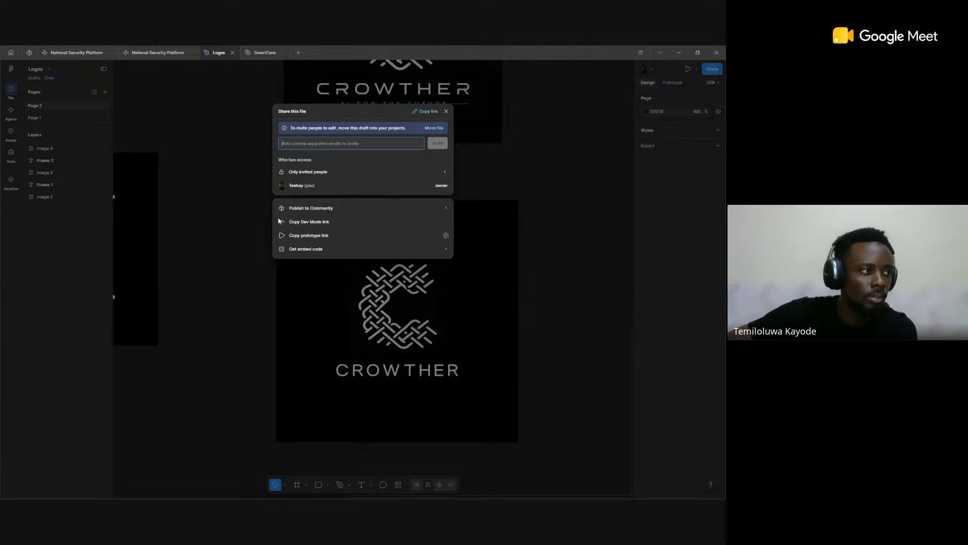
Step: Open the Community publishing form for the Logos file and view its description, thumbnail and final details pages
click(335, 205)
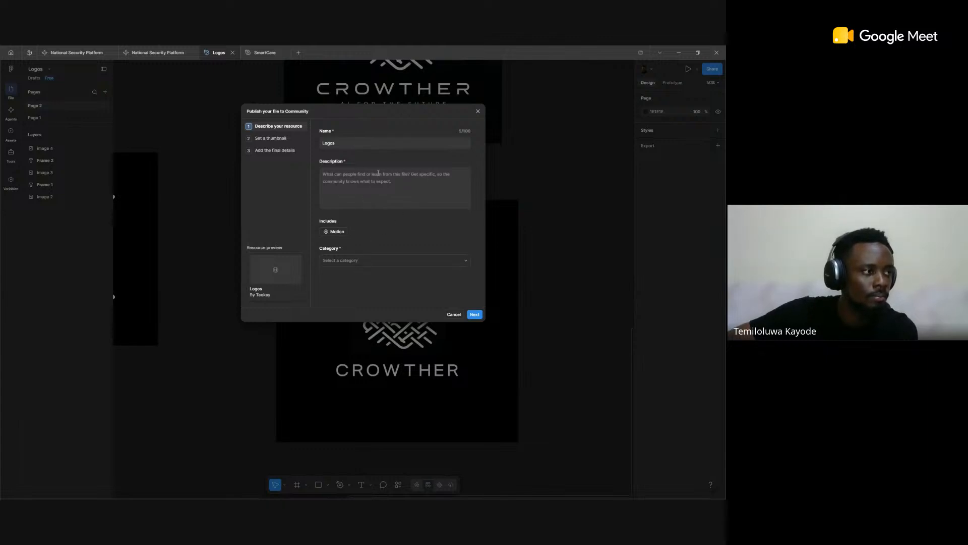
click(271, 138)
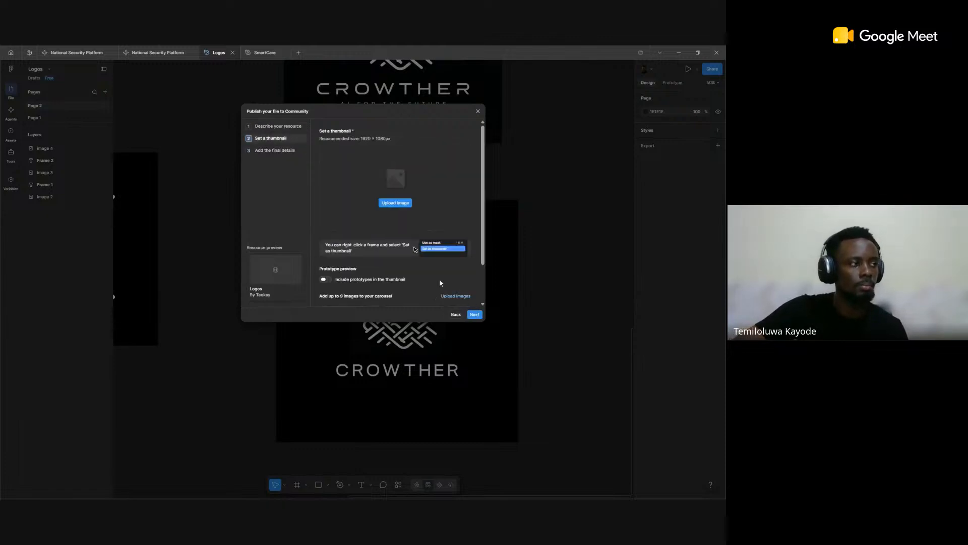
click(286, 151)
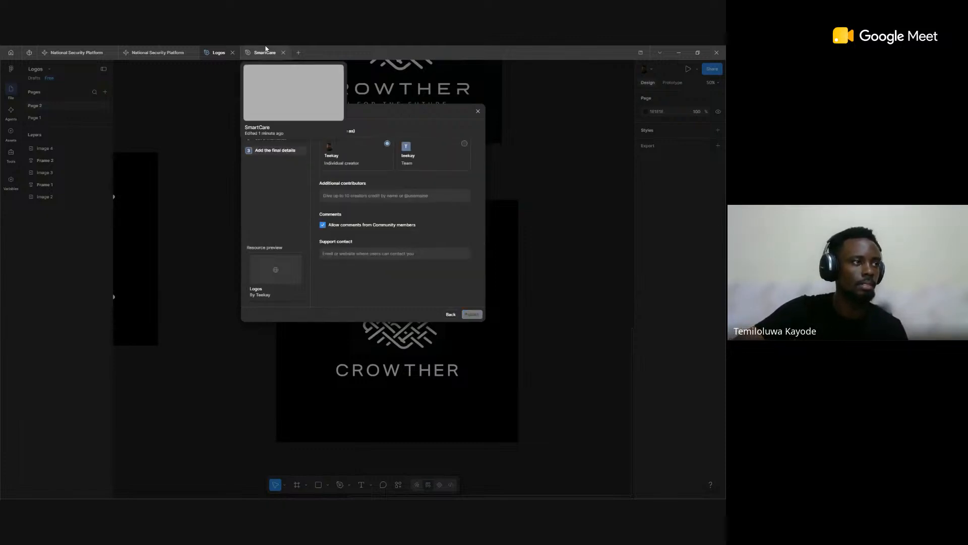
Step: Return to the SmartCare file, view its Community file update dialog, and close it without publishing
click(263, 53)
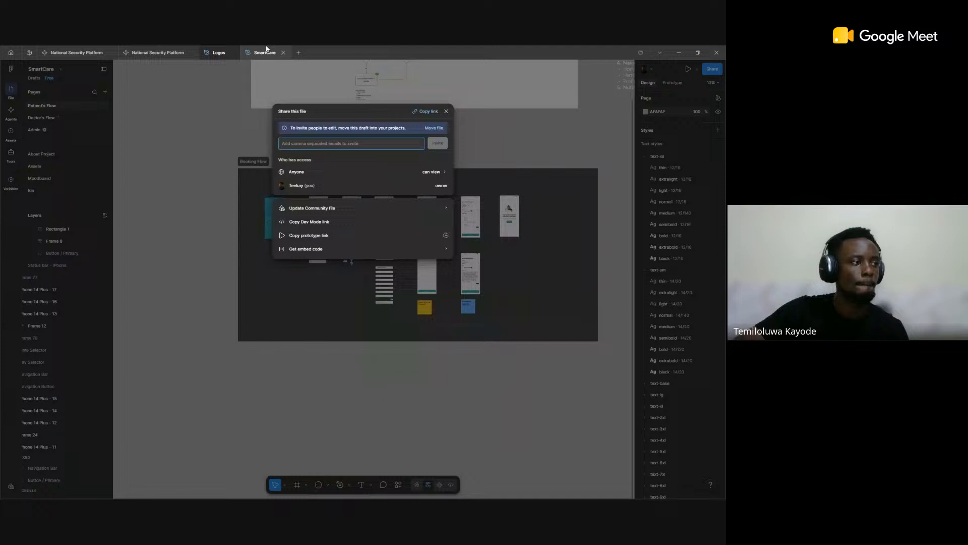
click(308, 208)
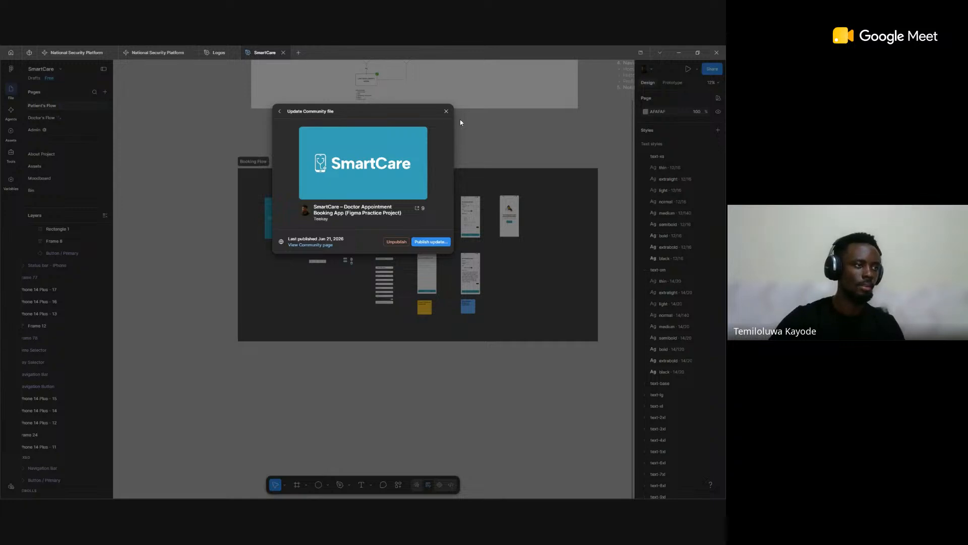
click(445, 112)
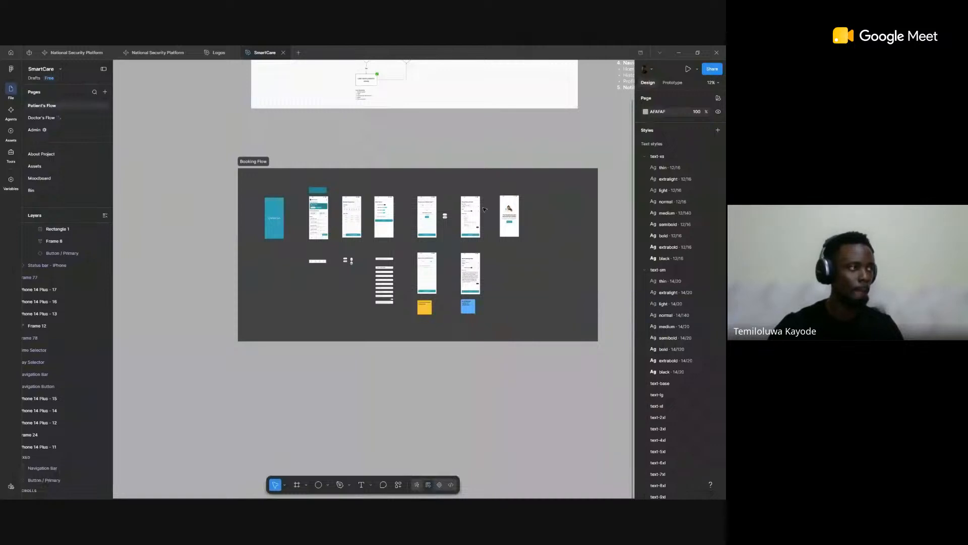
Step: Browse the Onboarding section again, from the three intro screens to Account Created Successfully, and move on to the Booking Flow section
scroll(483, 209, down, 8)
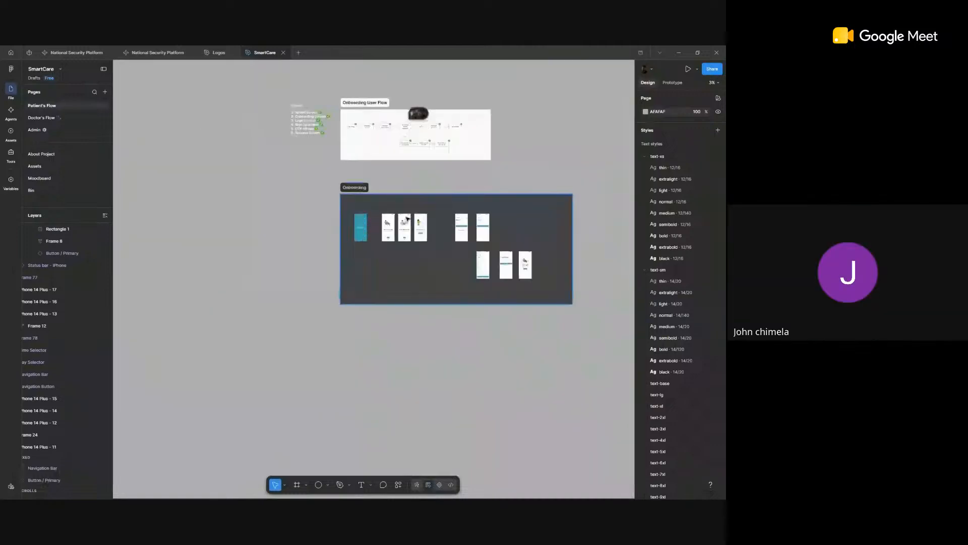
scroll(407, 218, up, 5)
scroll(415, 222, up, 10)
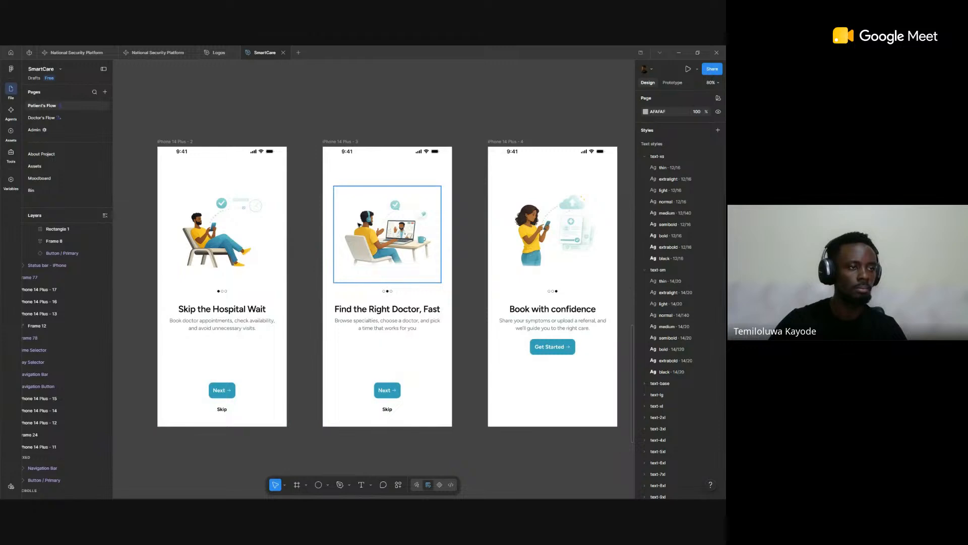
scroll(359, 225, up, 3)
scroll(380, 223, right, 2)
scroll(381, 222, down, 8)
scroll(381, 223, right, 5)
scroll(348, 297, up, 5)
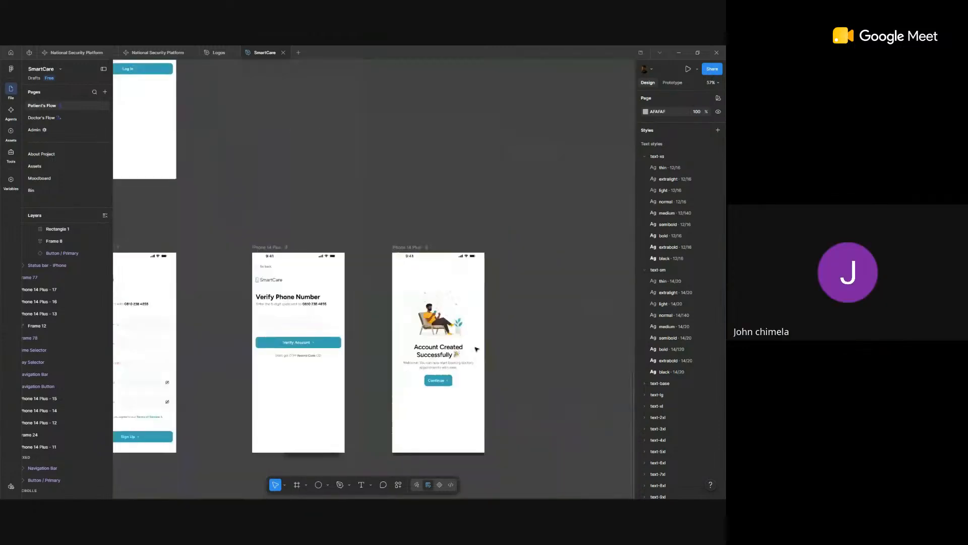
scroll(476, 349, down, 6)
scroll(321, 305, right, 6)
scroll(277, 314, right, 4)
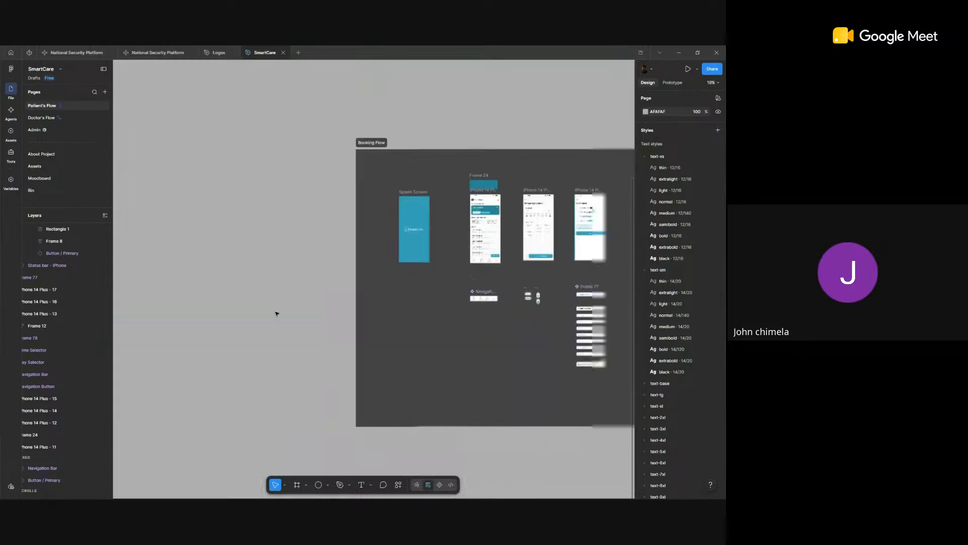
Step: View the remaining Booking Flow screens and switch to the ChatGPT illustration style guide chat in the browser
scroll(409, 309, down, 1)
scroll(430, 285, right, 6)
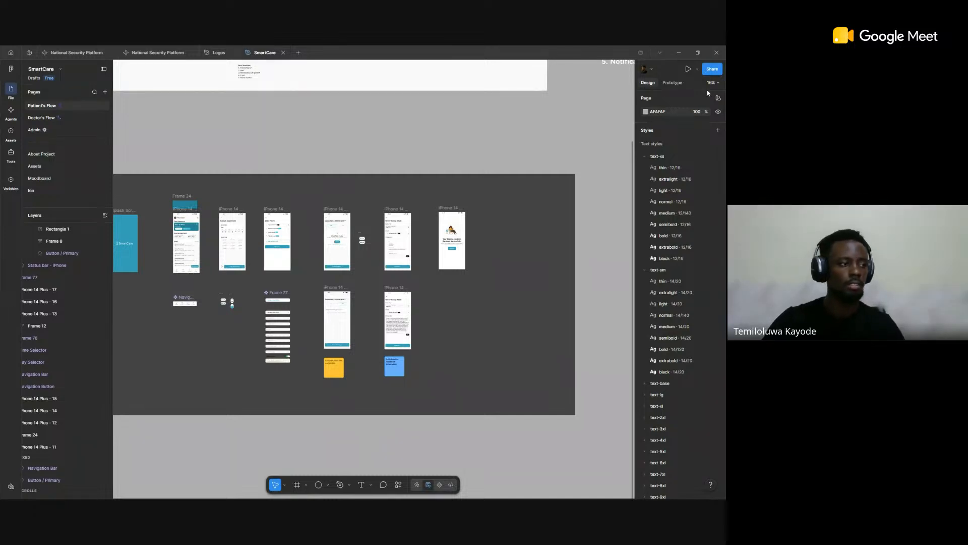
key(alt+Tab)
key(alt+Tab)
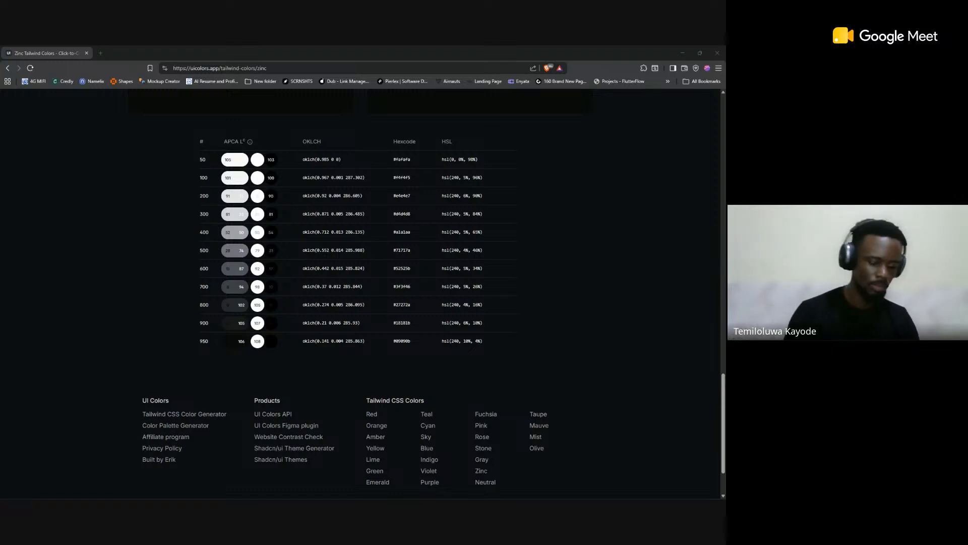
key(super+shift+Left)
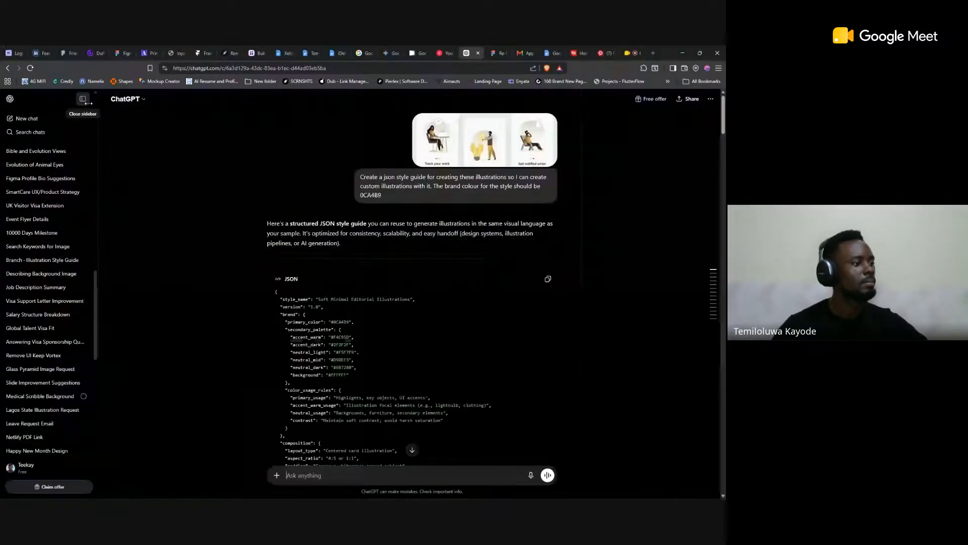
Step: Collapse the chat history sidebar, view the attached reference illustrations enlarged, and close the preview
click(104, 103)
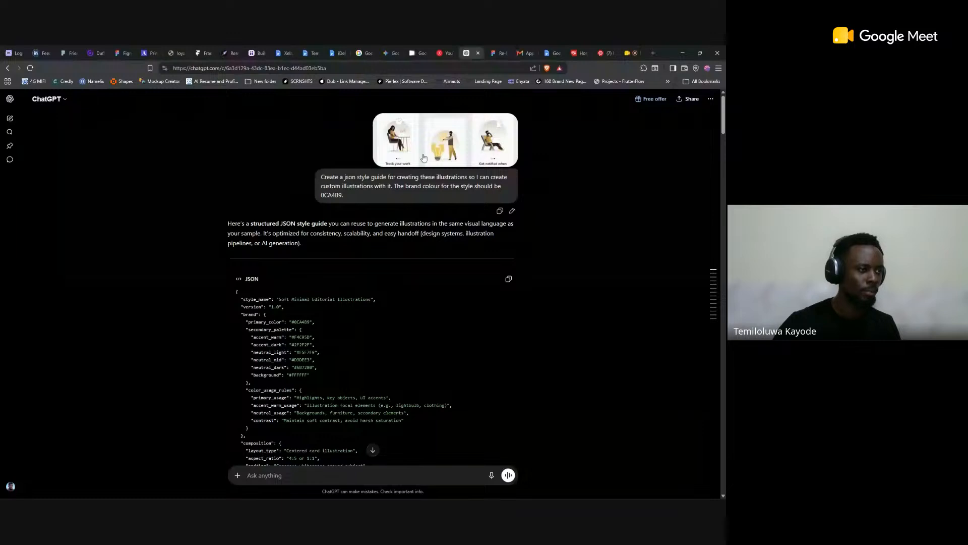
click(443, 165)
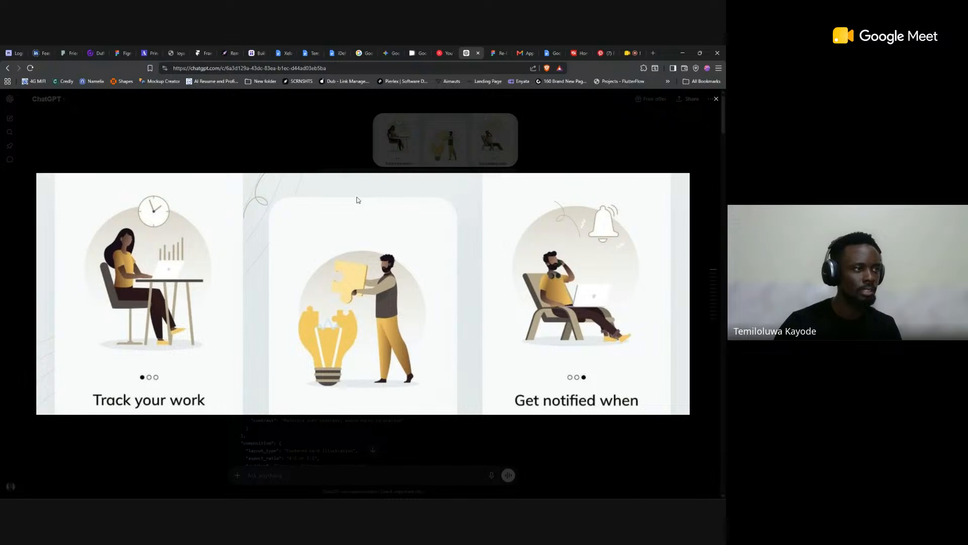
key(Escape)
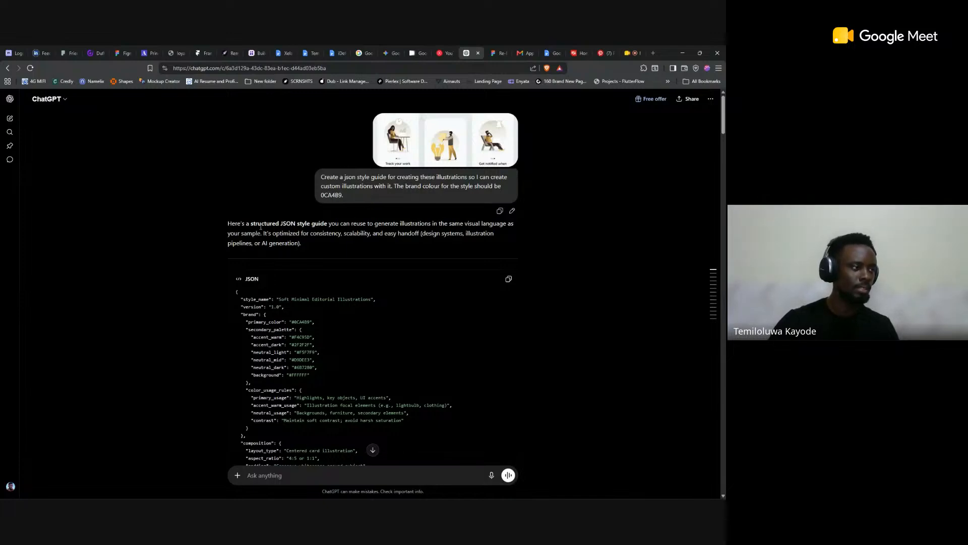
Step: Read through the JSON style guide response down to the prompt for a relaxed user booking an appointment
scroll(335, 233, down, 3)
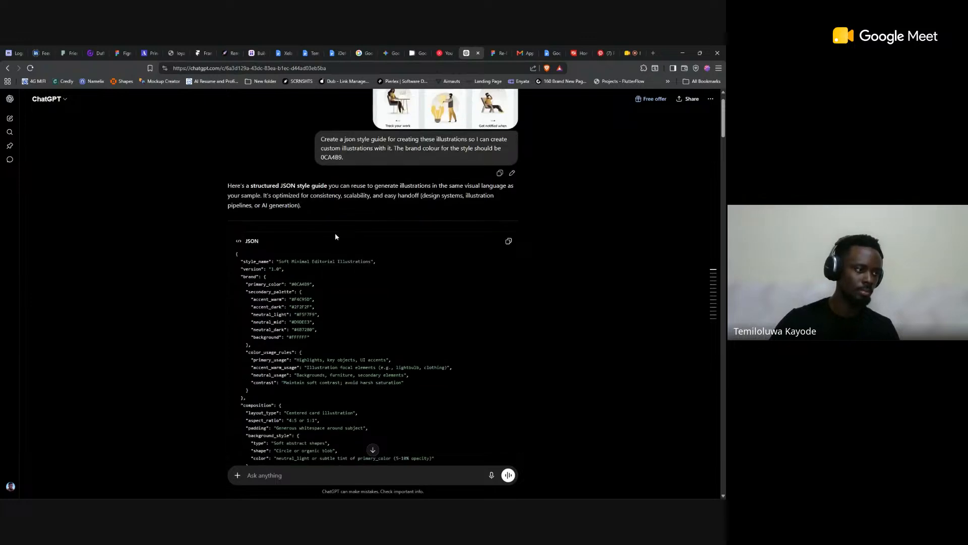
scroll(336, 234, up, 2)
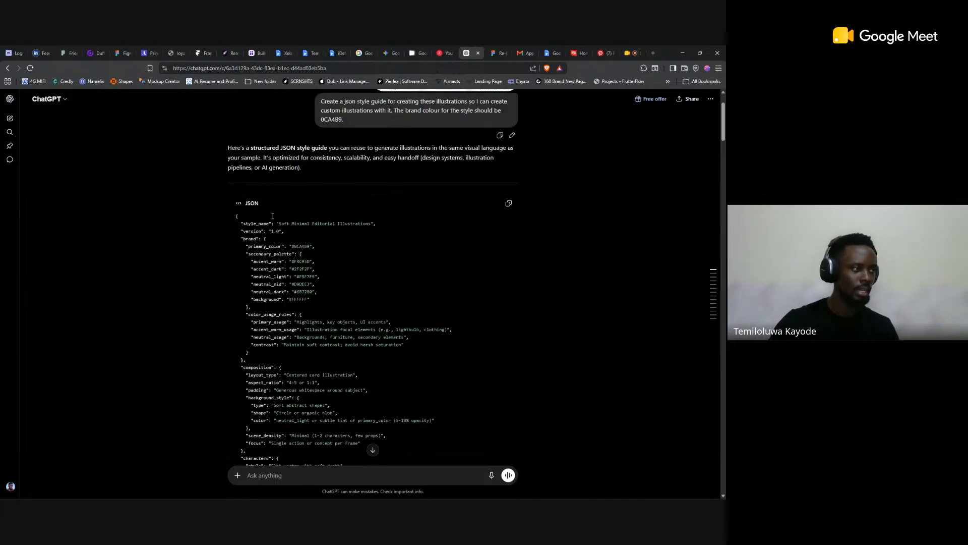
scroll(278, 240, down, 2)
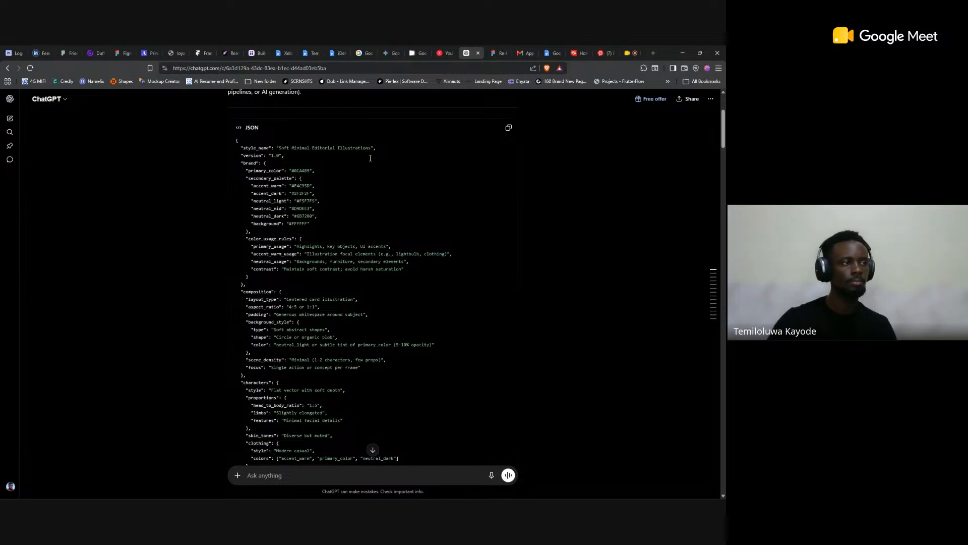
scroll(301, 205, down, 10)
scroll(310, 228, down, 4)
scroll(310, 231, down, 5)
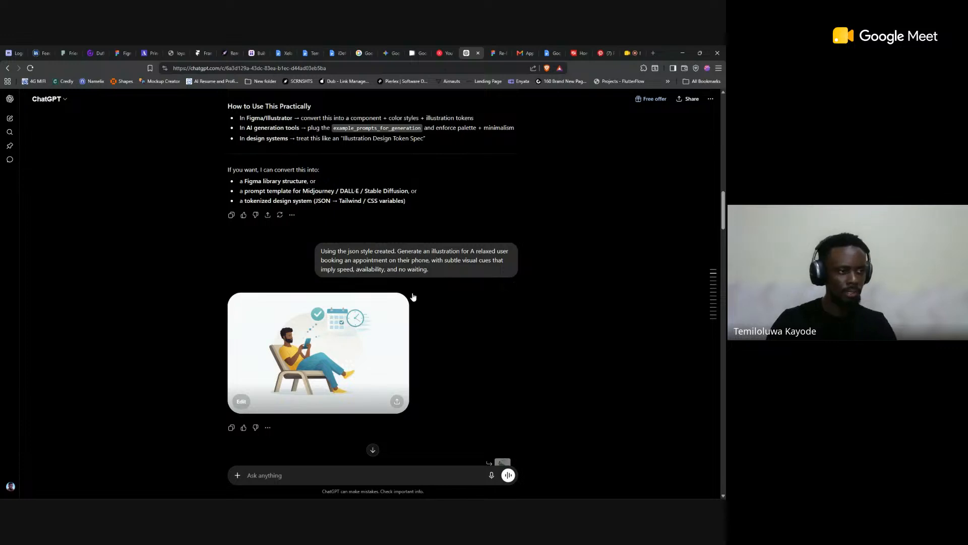
Step: Review the illustration prompts and images from the subtler calendar and clock icons to the deletion of the card and texts
scroll(371, 344, down, 4)
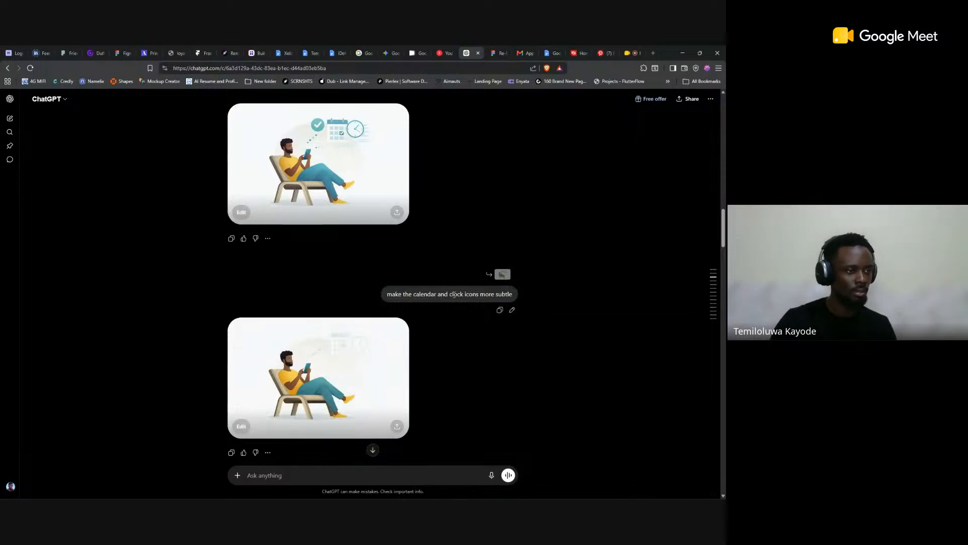
scroll(350, 353, down, 3)
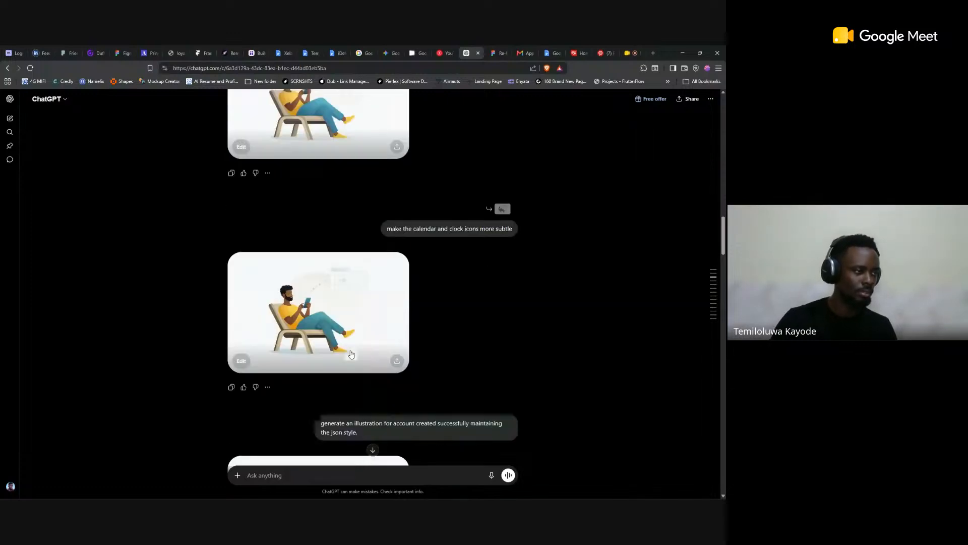
scroll(346, 261, down, 3)
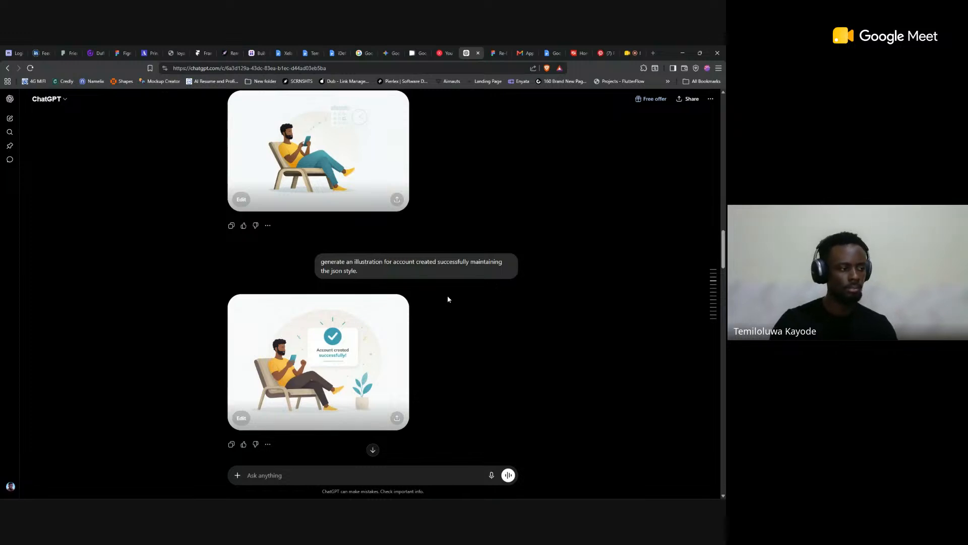
scroll(447, 295, down, 5)
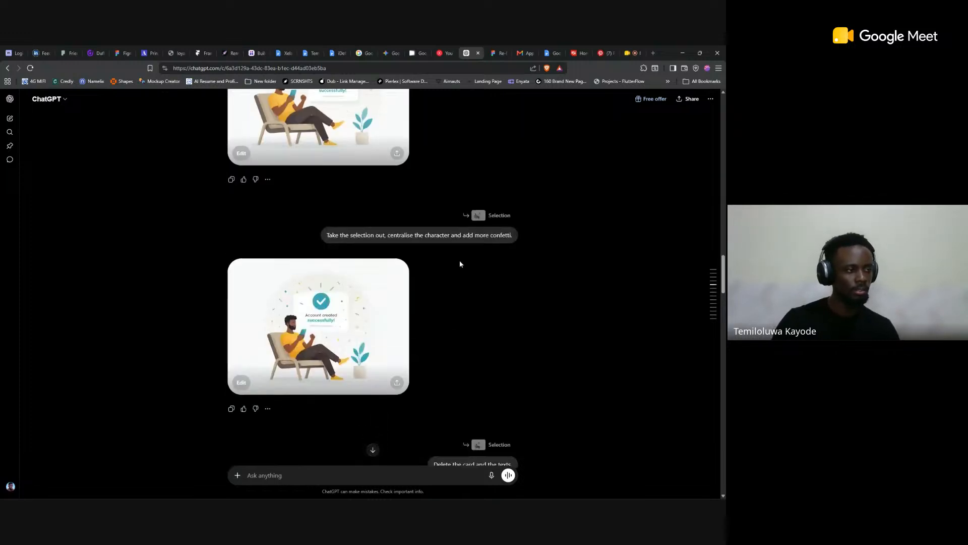
scroll(435, 339, down, 2)
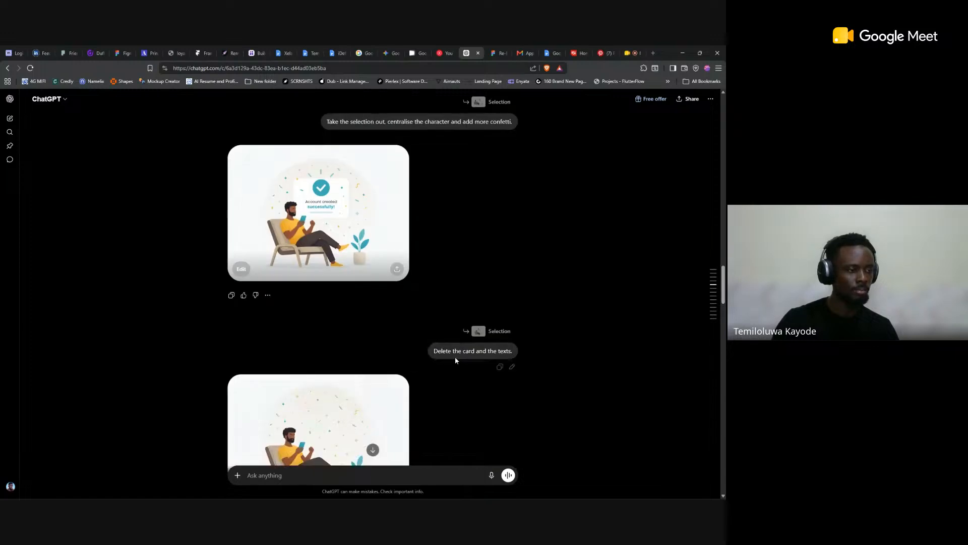
scroll(455, 356, down, 2)
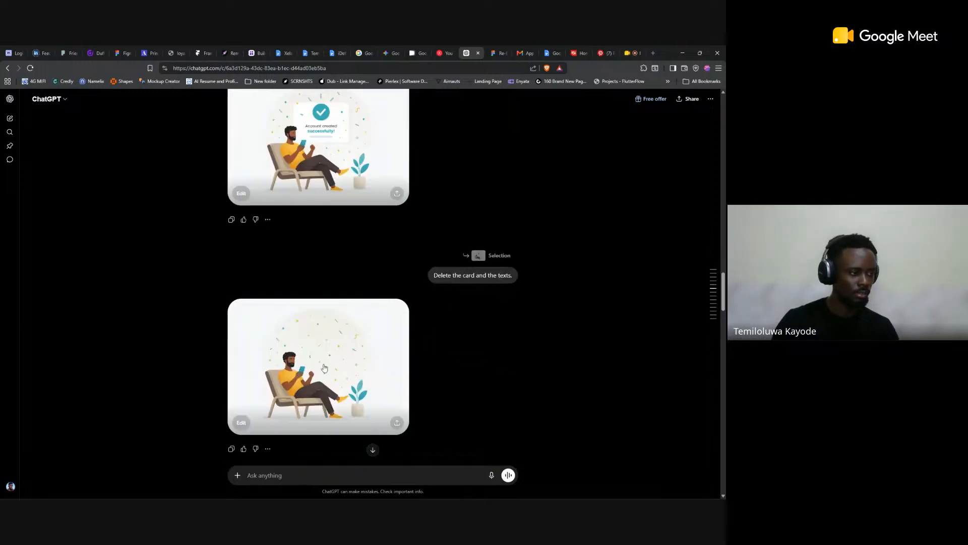
scroll(325, 367, down, 2)
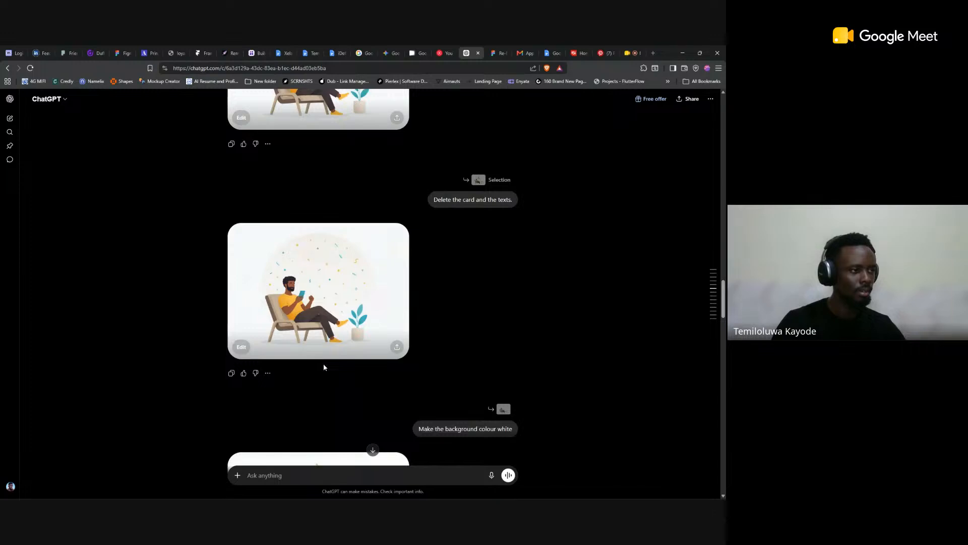
Step: Switch to the SmartCare file in Figma and view the illustration on the Account Created Successfully screen
key(alt+Tab)
key(Tab)
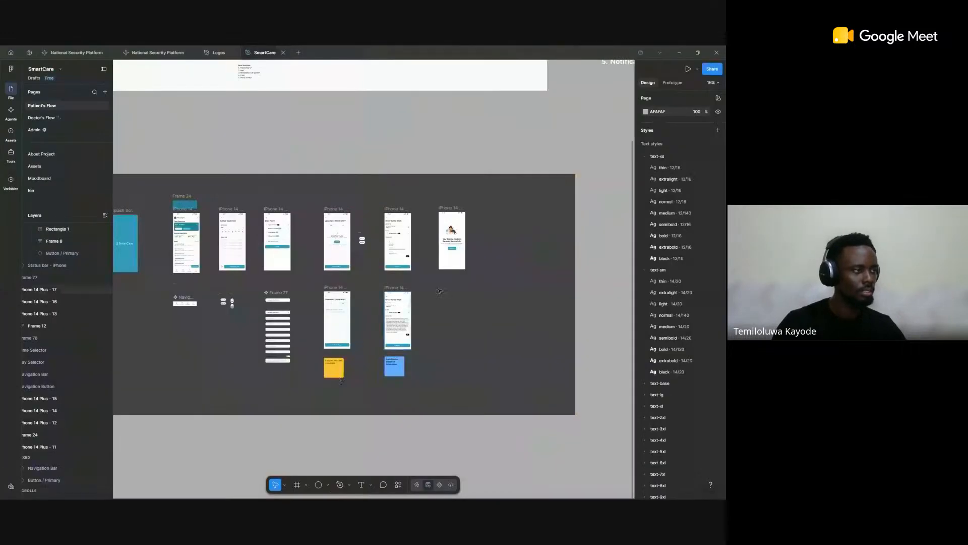
scroll(341, 381, down, 5)
scroll(334, 341, left, 6)
scroll(225, 327, up, 10)
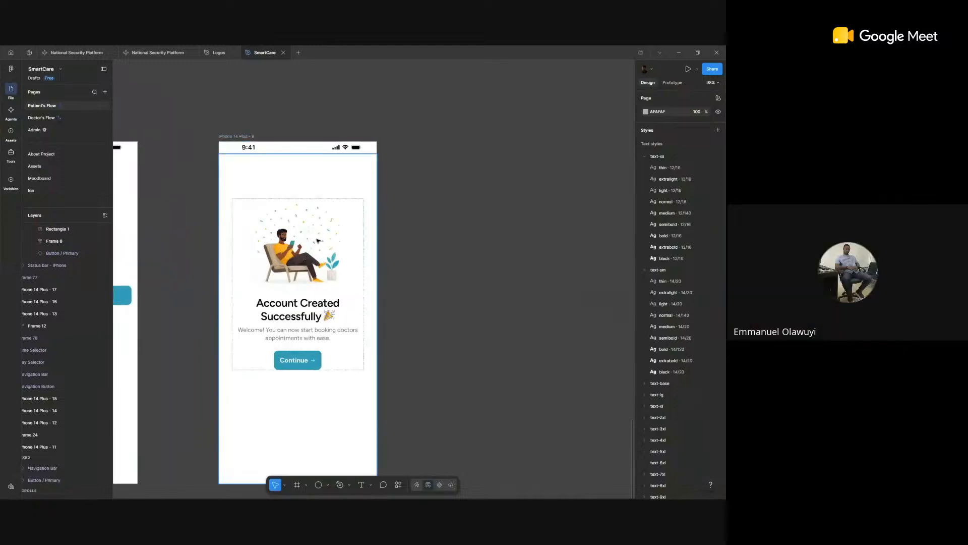
Step: Return to the ChatGPT chat and review the booking successful, "Upcoming Sessions" and calendar-only illustrations
key(alt+Tab)
scroll(331, 270, down, 6)
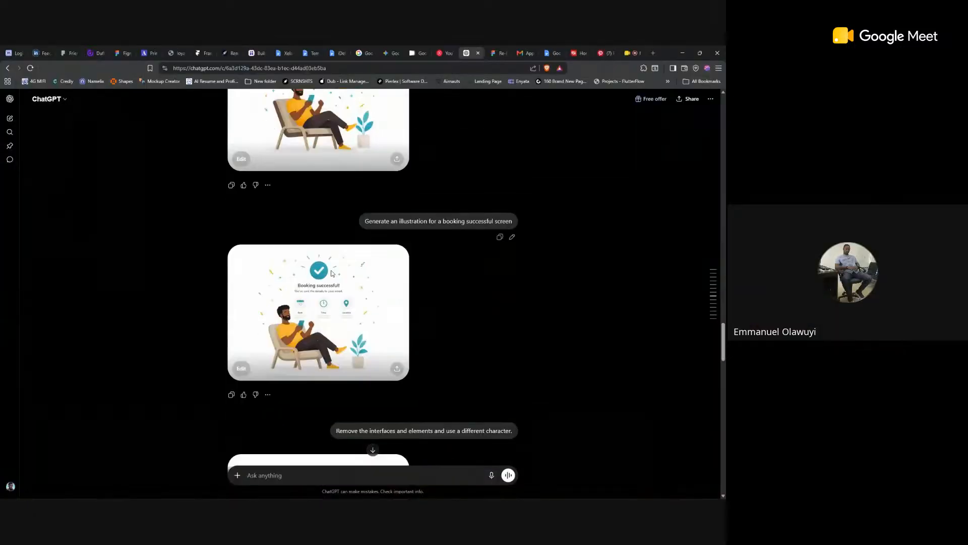
scroll(331, 274, down, 10)
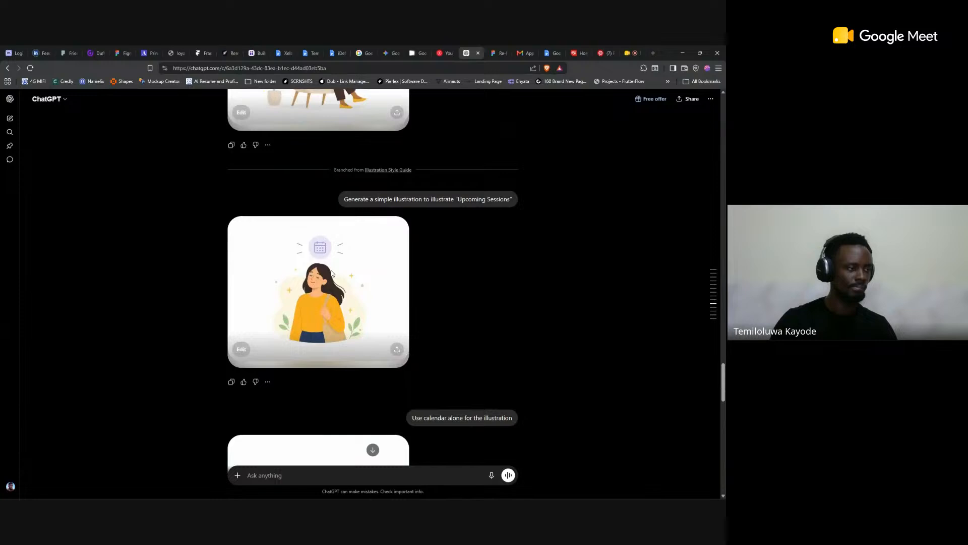
scroll(333, 276, down, 15)
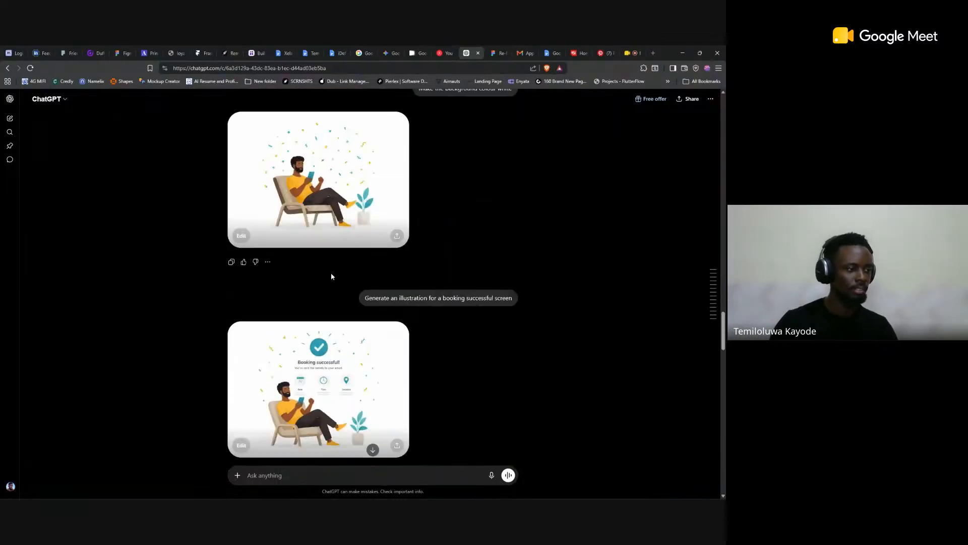
scroll(331, 277, down, 7)
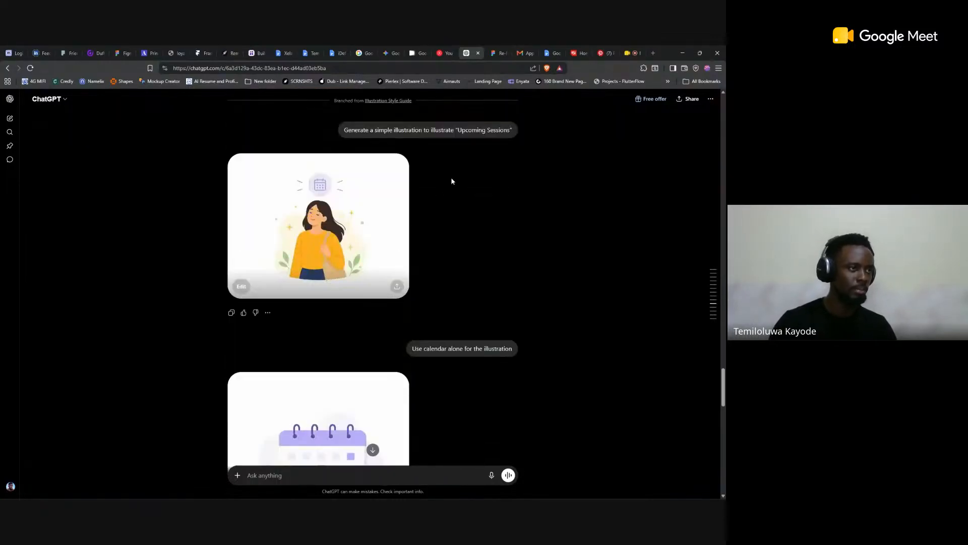
scroll(378, 226, down, 5)
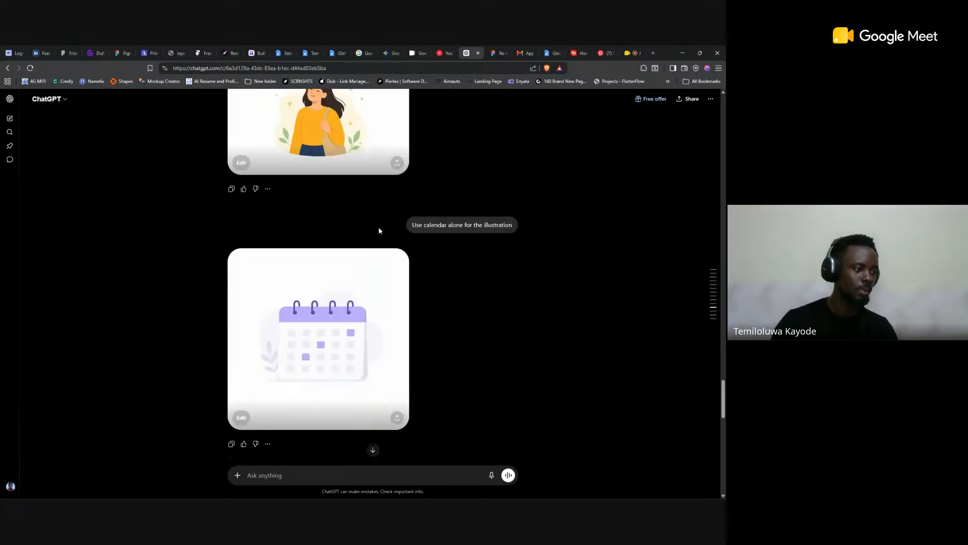
Step: Go back through the generated illustrations and the JSON style guide to the original style guide prompt
scroll(379, 230, up, 20)
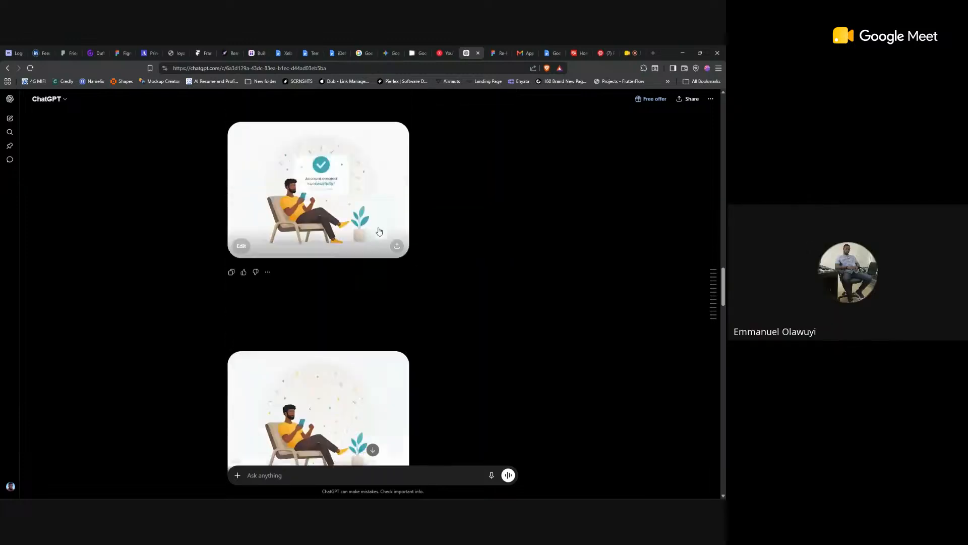
scroll(380, 230, up, 2)
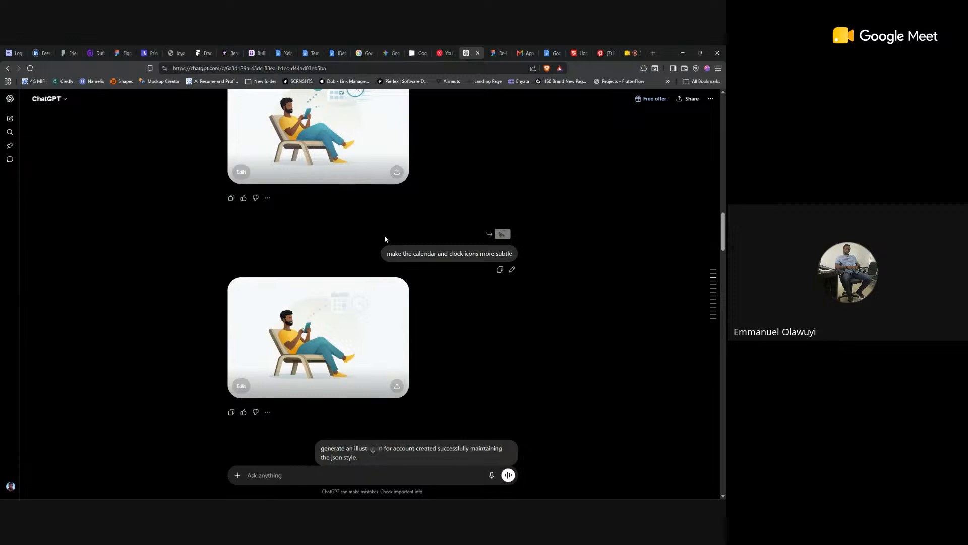
scroll(387, 238, up, 1)
scroll(385, 238, up, 20)
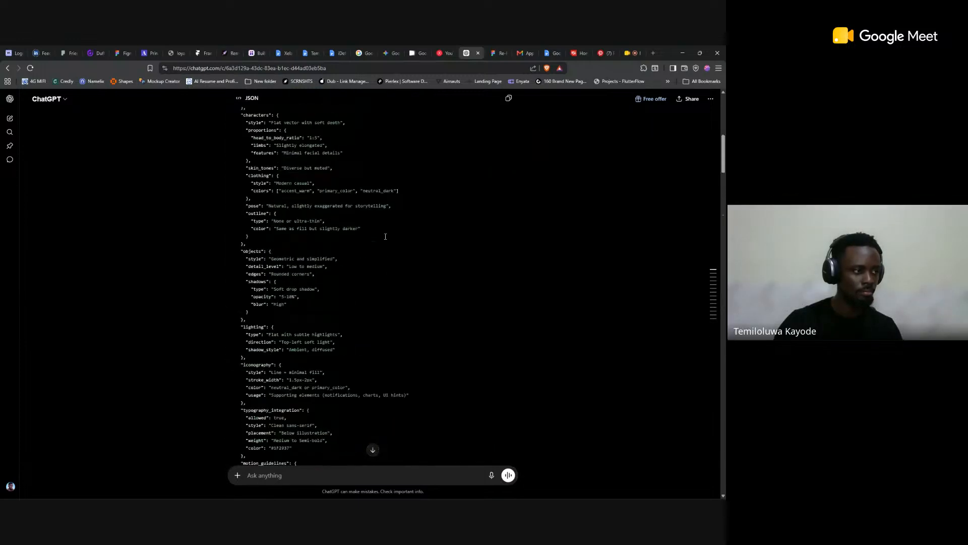
scroll(385, 236, up, 10)
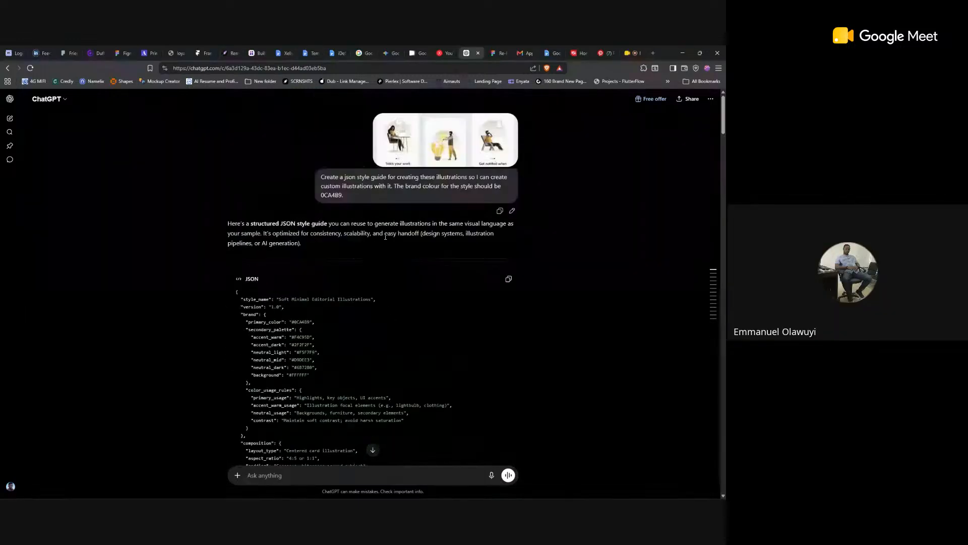
Step: Review the chat again from the style guide's closing sections to the "Make the background colour white" prompt
scroll(385, 236, down, 8)
scroll(385, 236, down, 15)
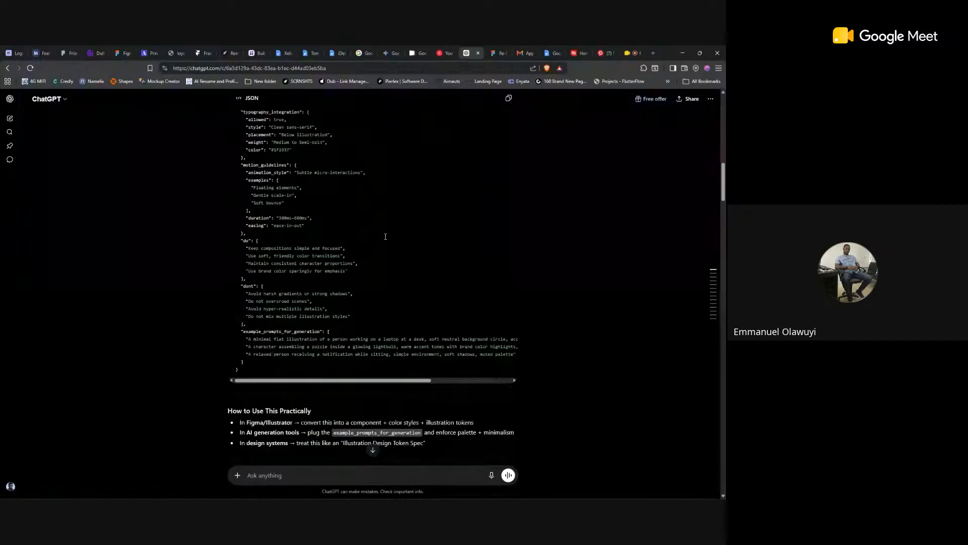
scroll(385, 239, down, 15)
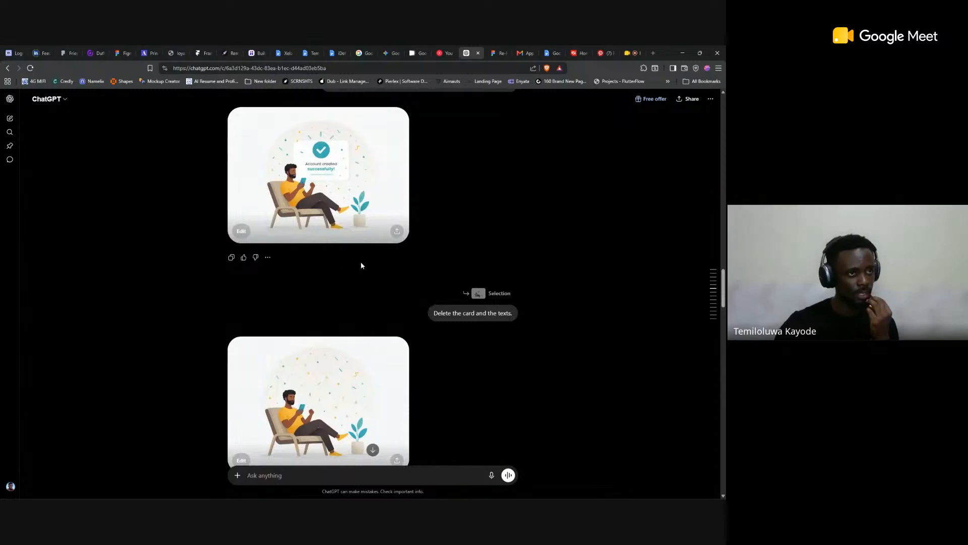
scroll(361, 265, down, 1)
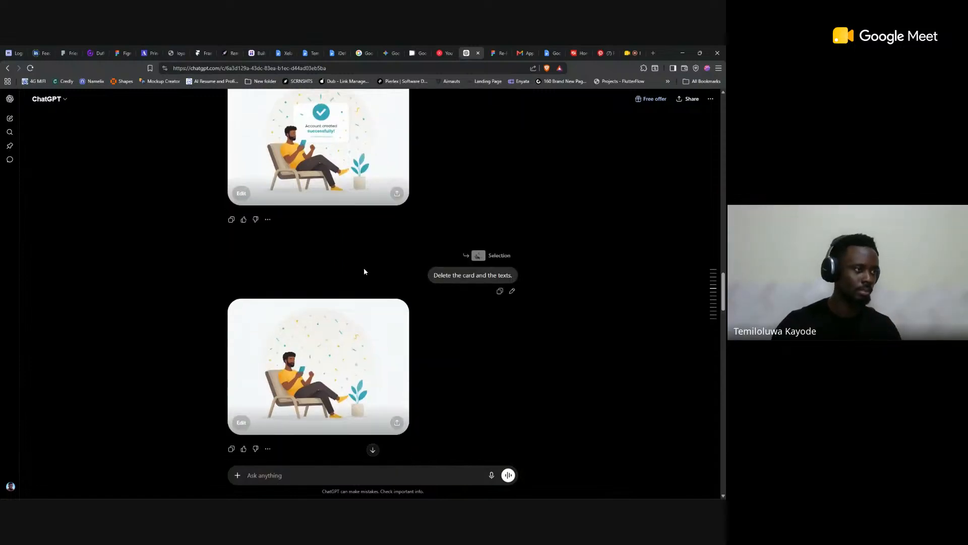
scroll(363, 273, down, 4)
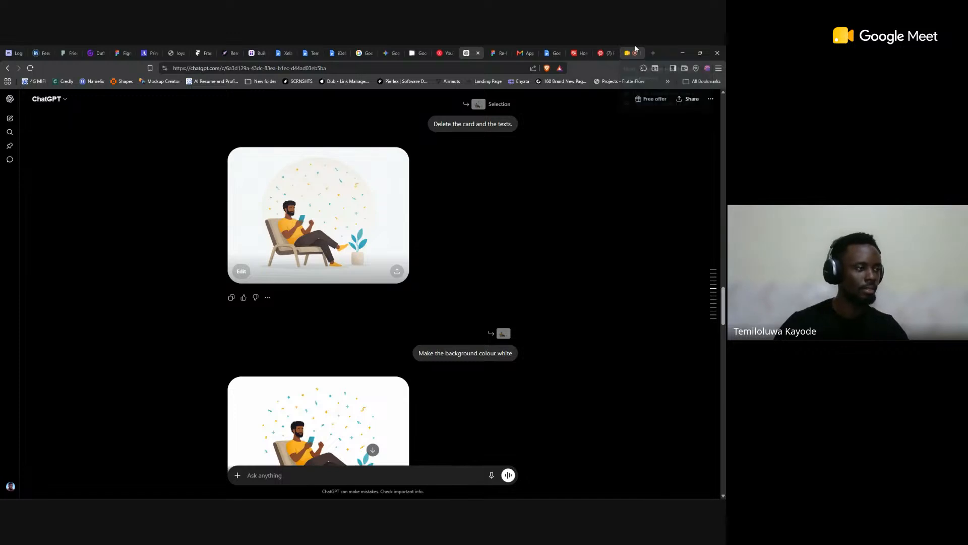
Step: Open the Google Meet call page in the browser to check the meeting and live streaming details
key(alt+Tab)
key(alt+Tab)
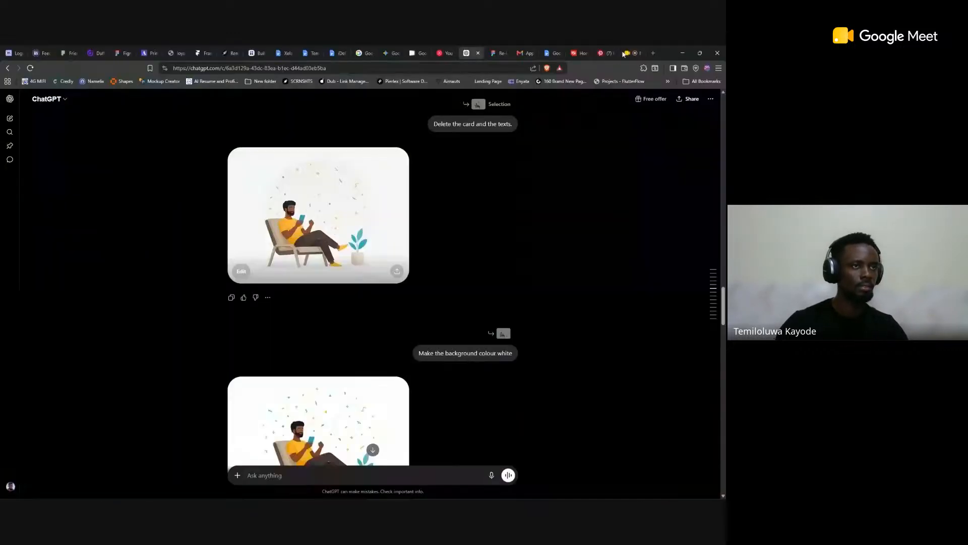
click(630, 53)
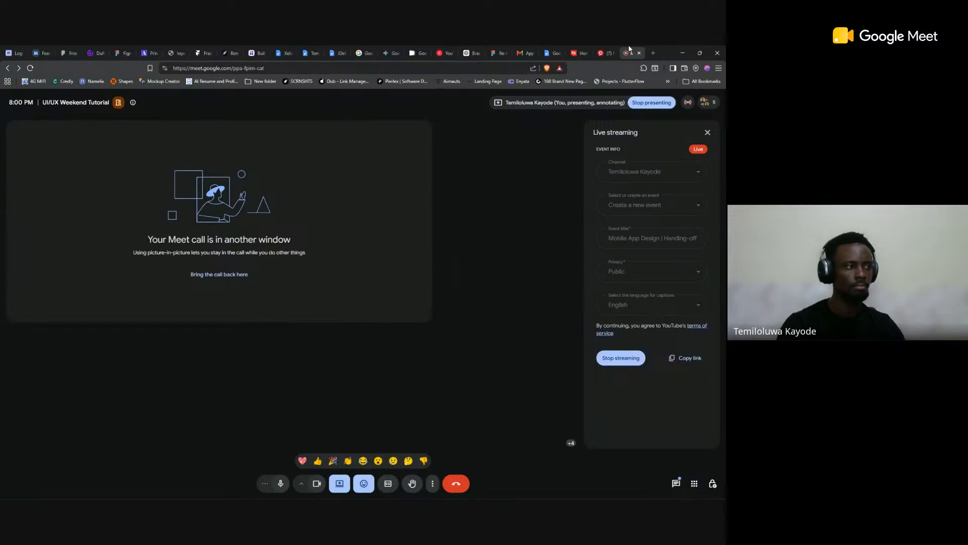
Step: Switch back to the SmartCare file in Figma and view the Onboarding User Flow and Onboarding sections in full
key(alt+Tab)
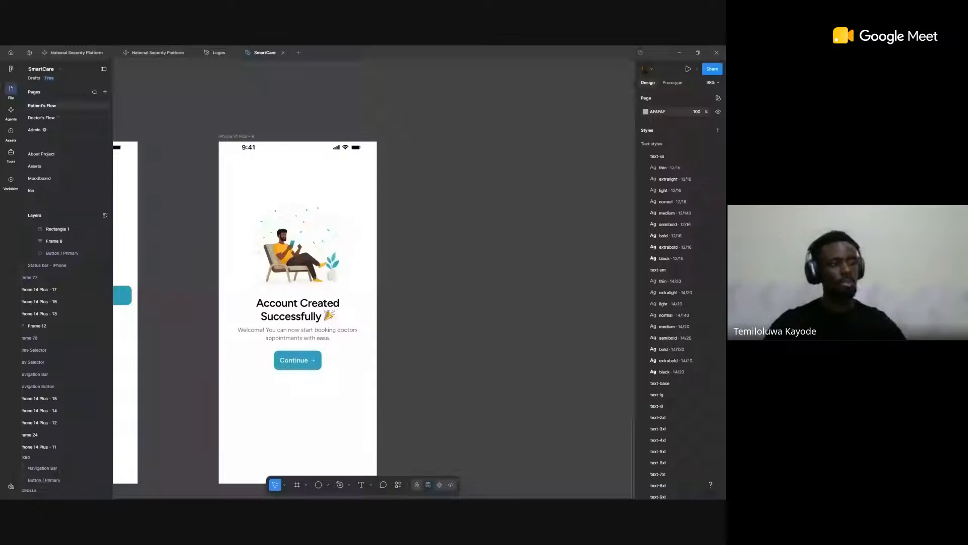
scroll(465, 163, left, 2)
scroll(464, 163, down, 10)
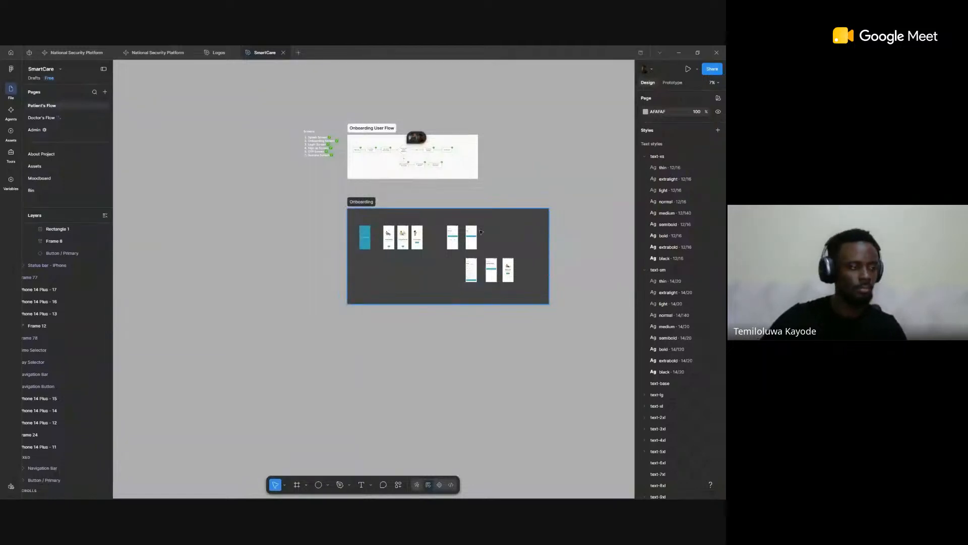
ctrl+scroll(481, 232, up, 4)
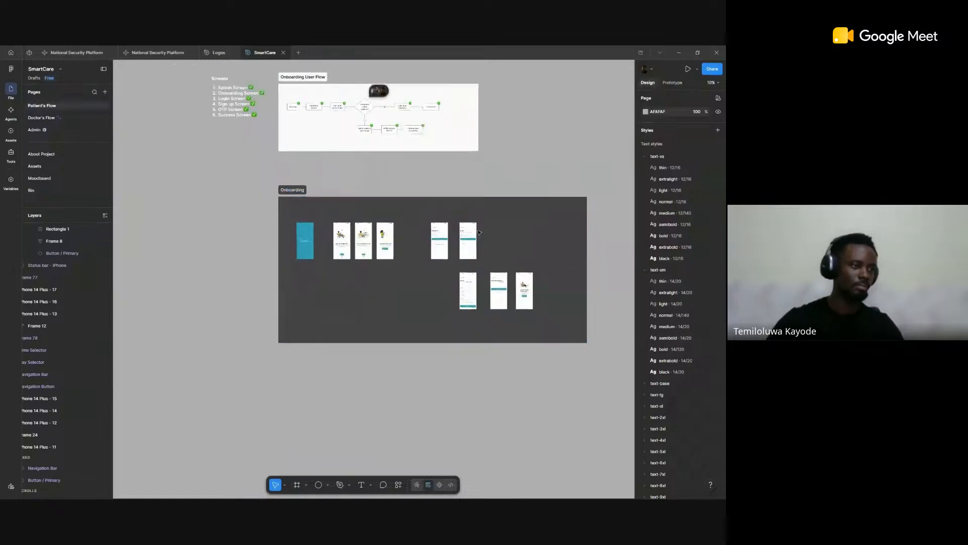